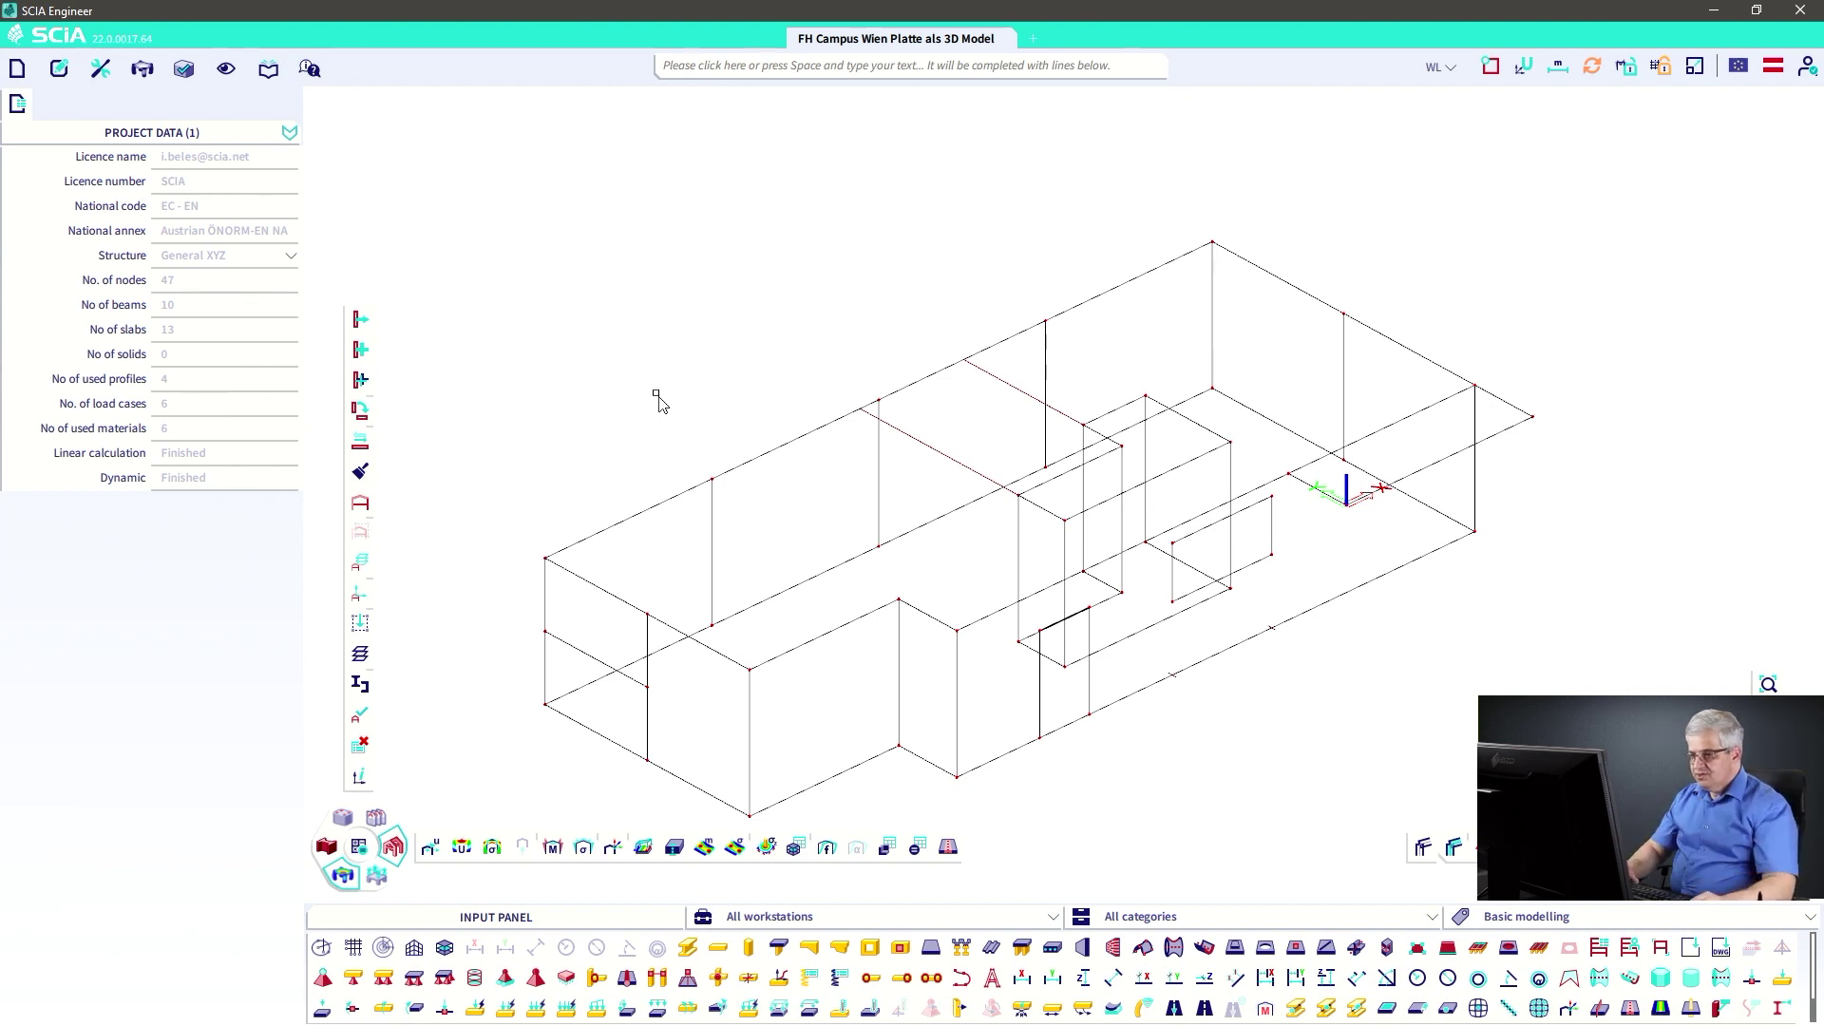
- Open 2D internal forces for m_y under GZT, isolating both slabs with F5
click(704, 849)
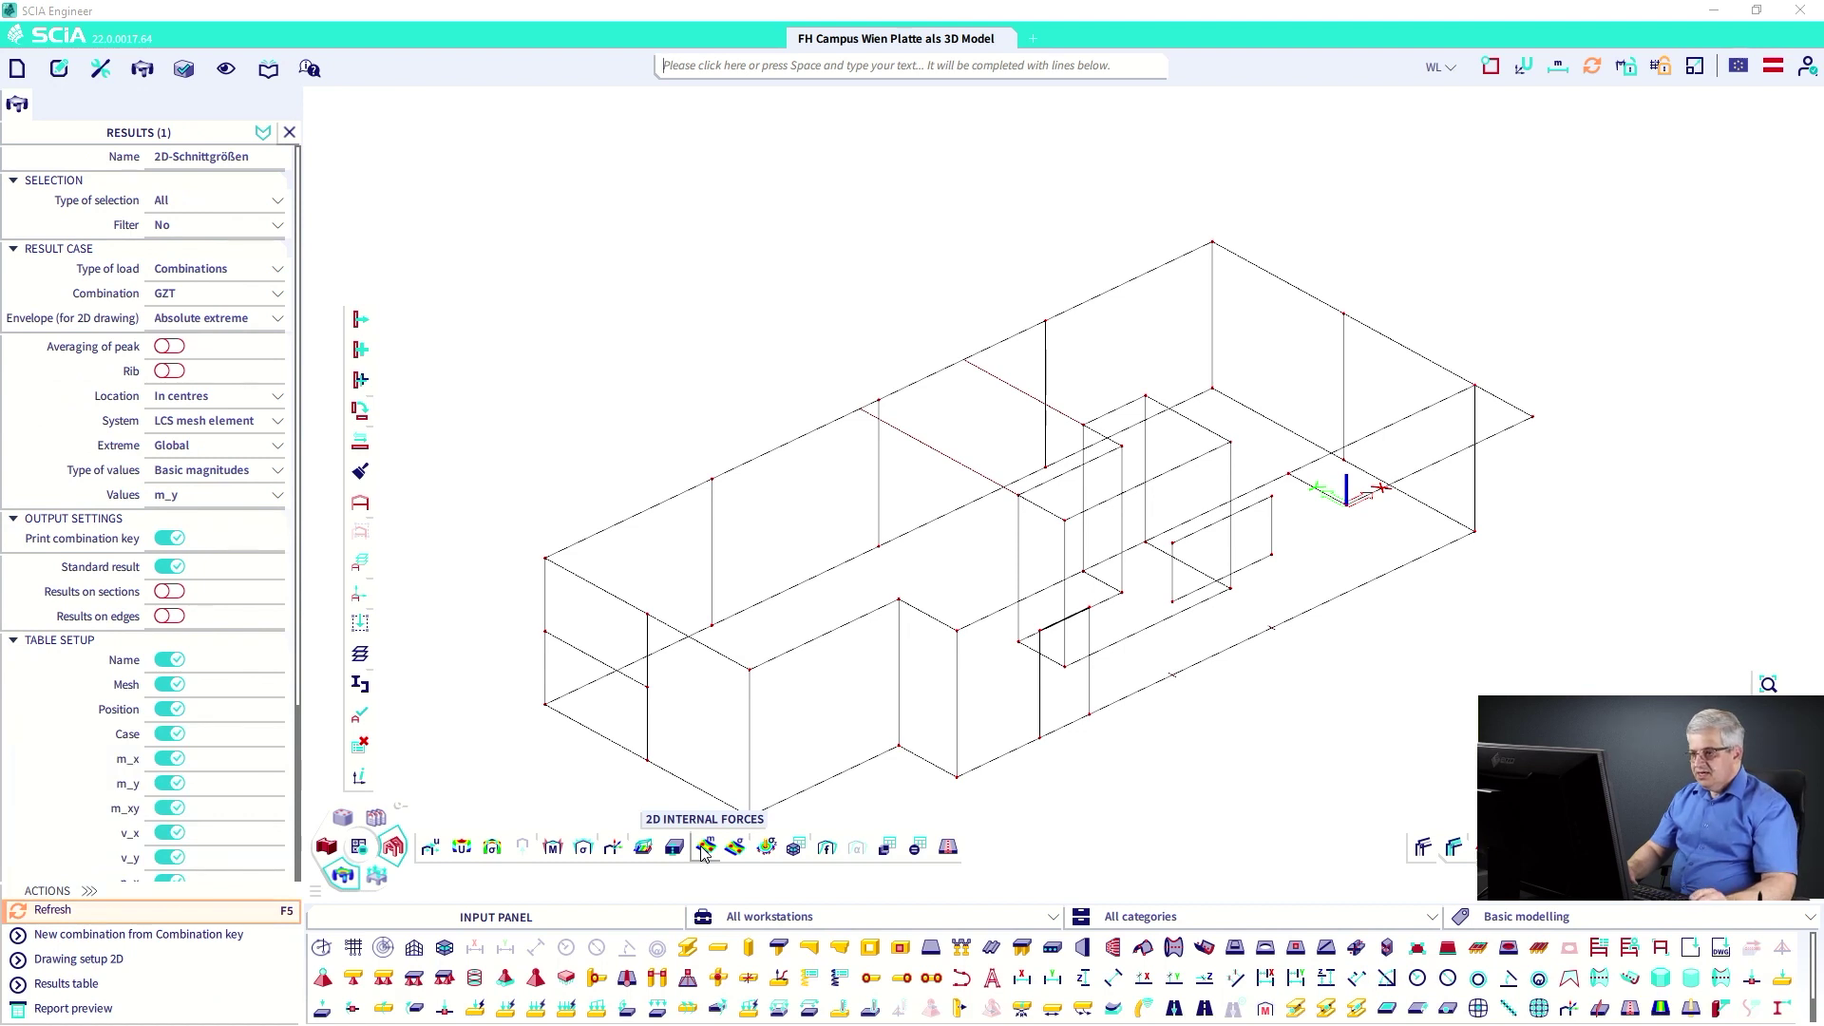
click(591, 584)
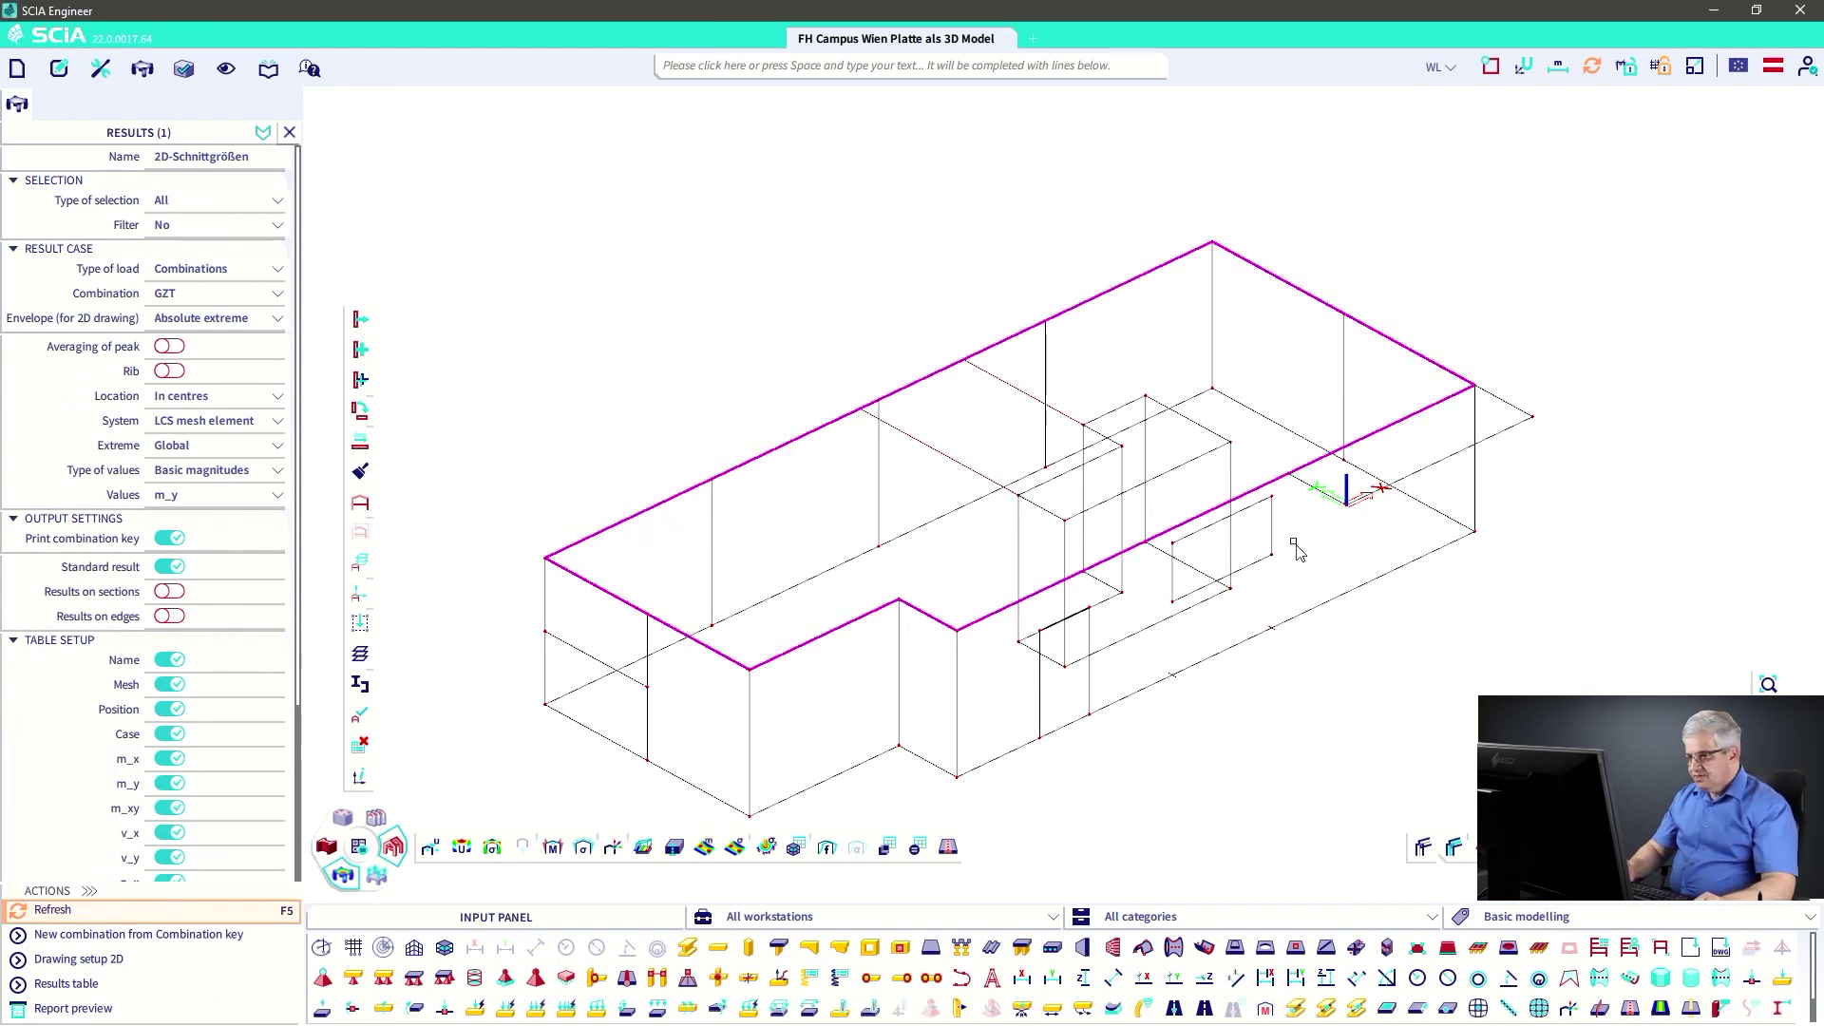
click(1423, 476)
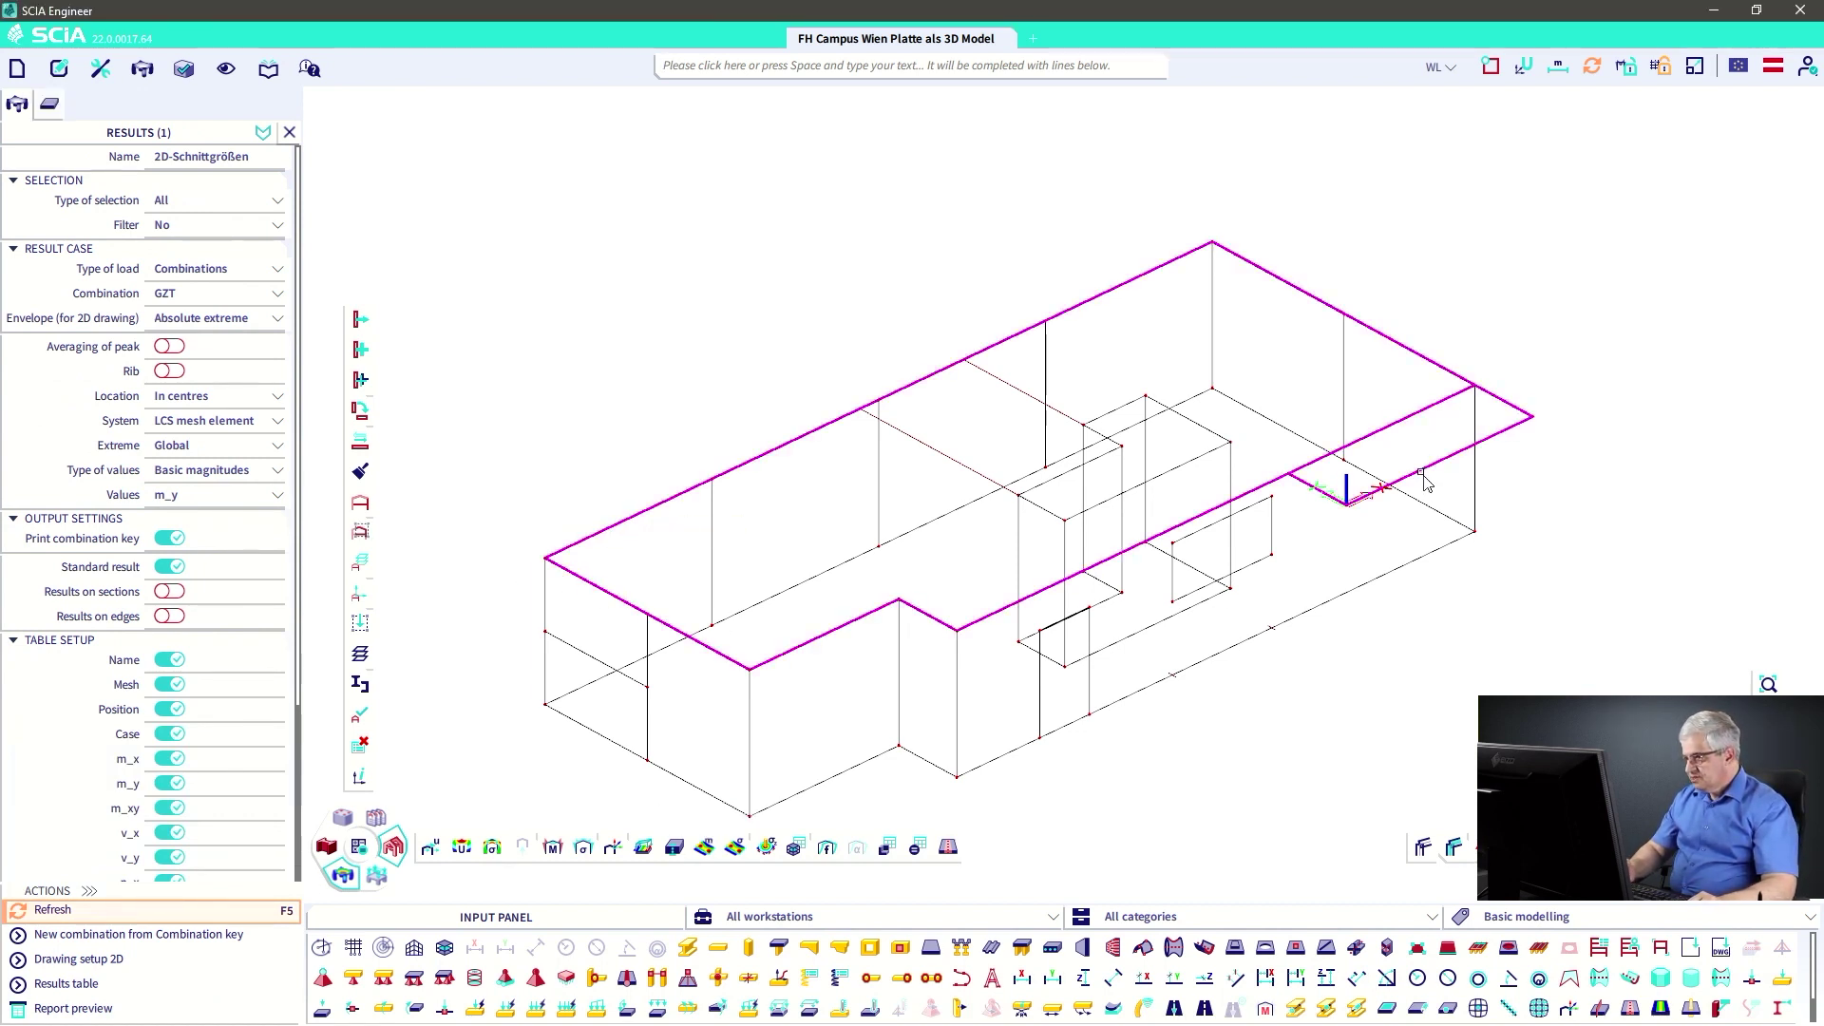
key(F5)
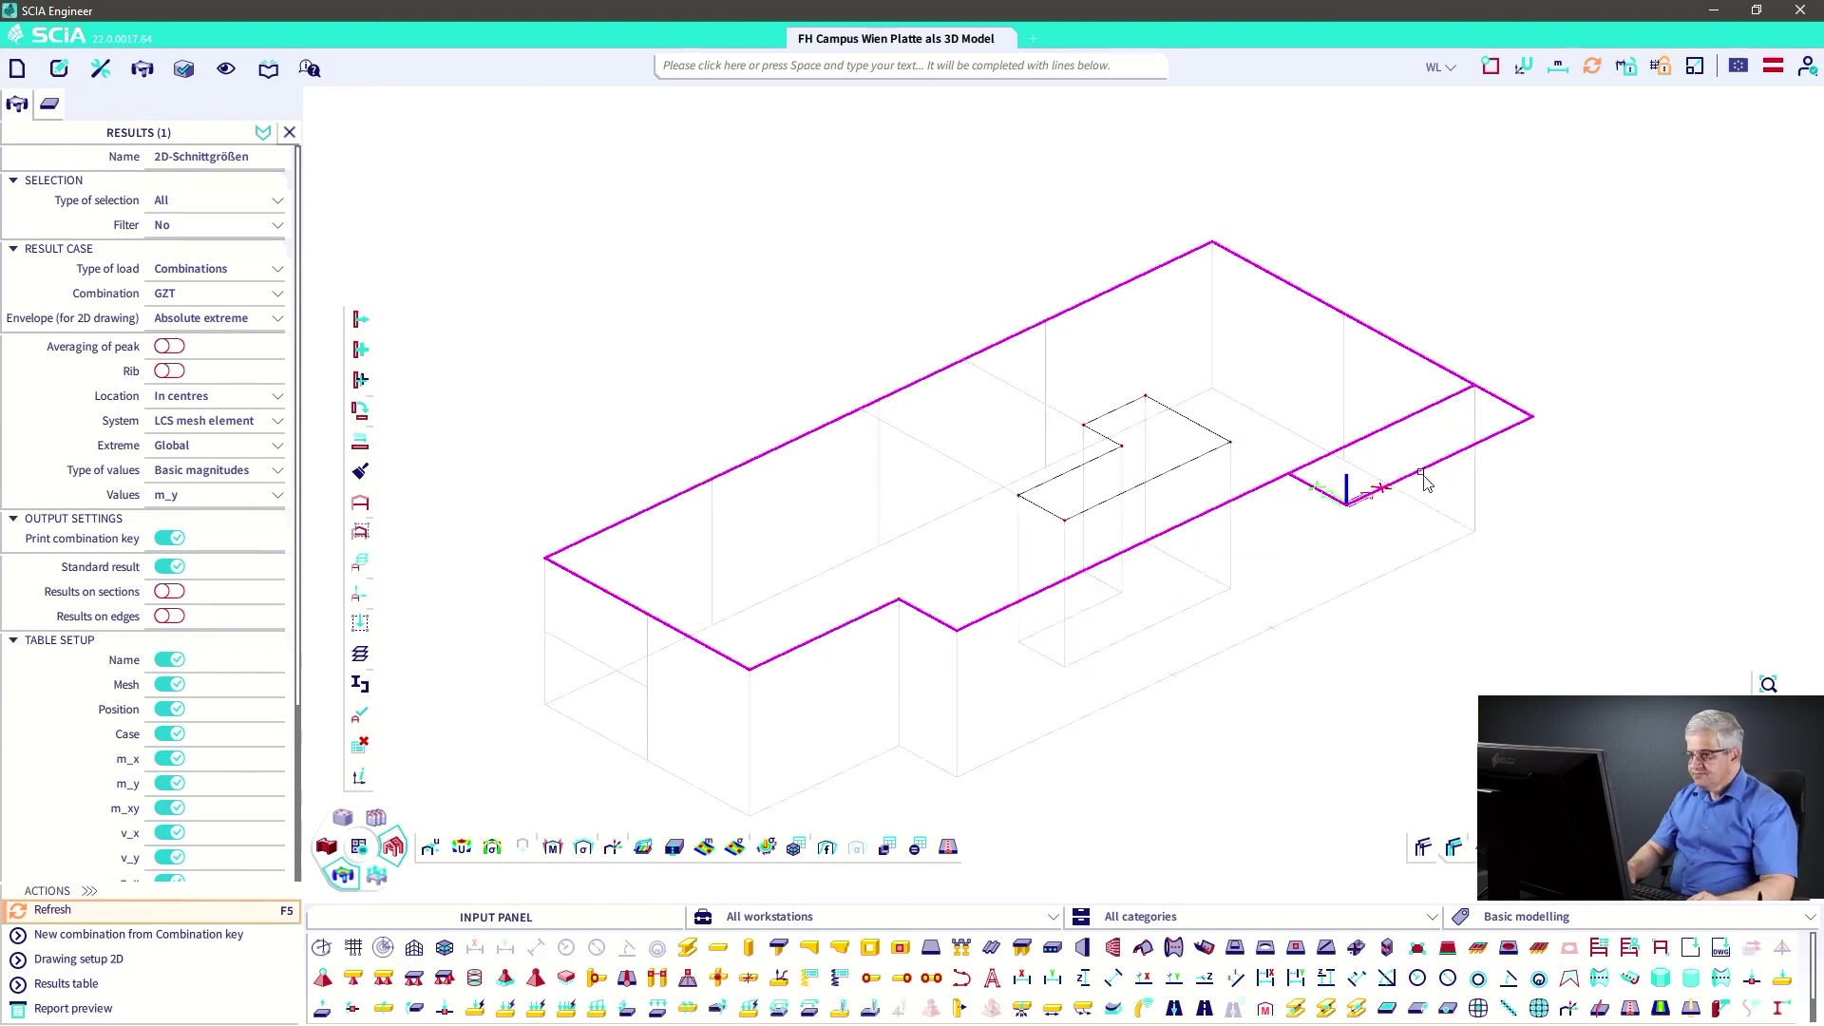
key(Escape)
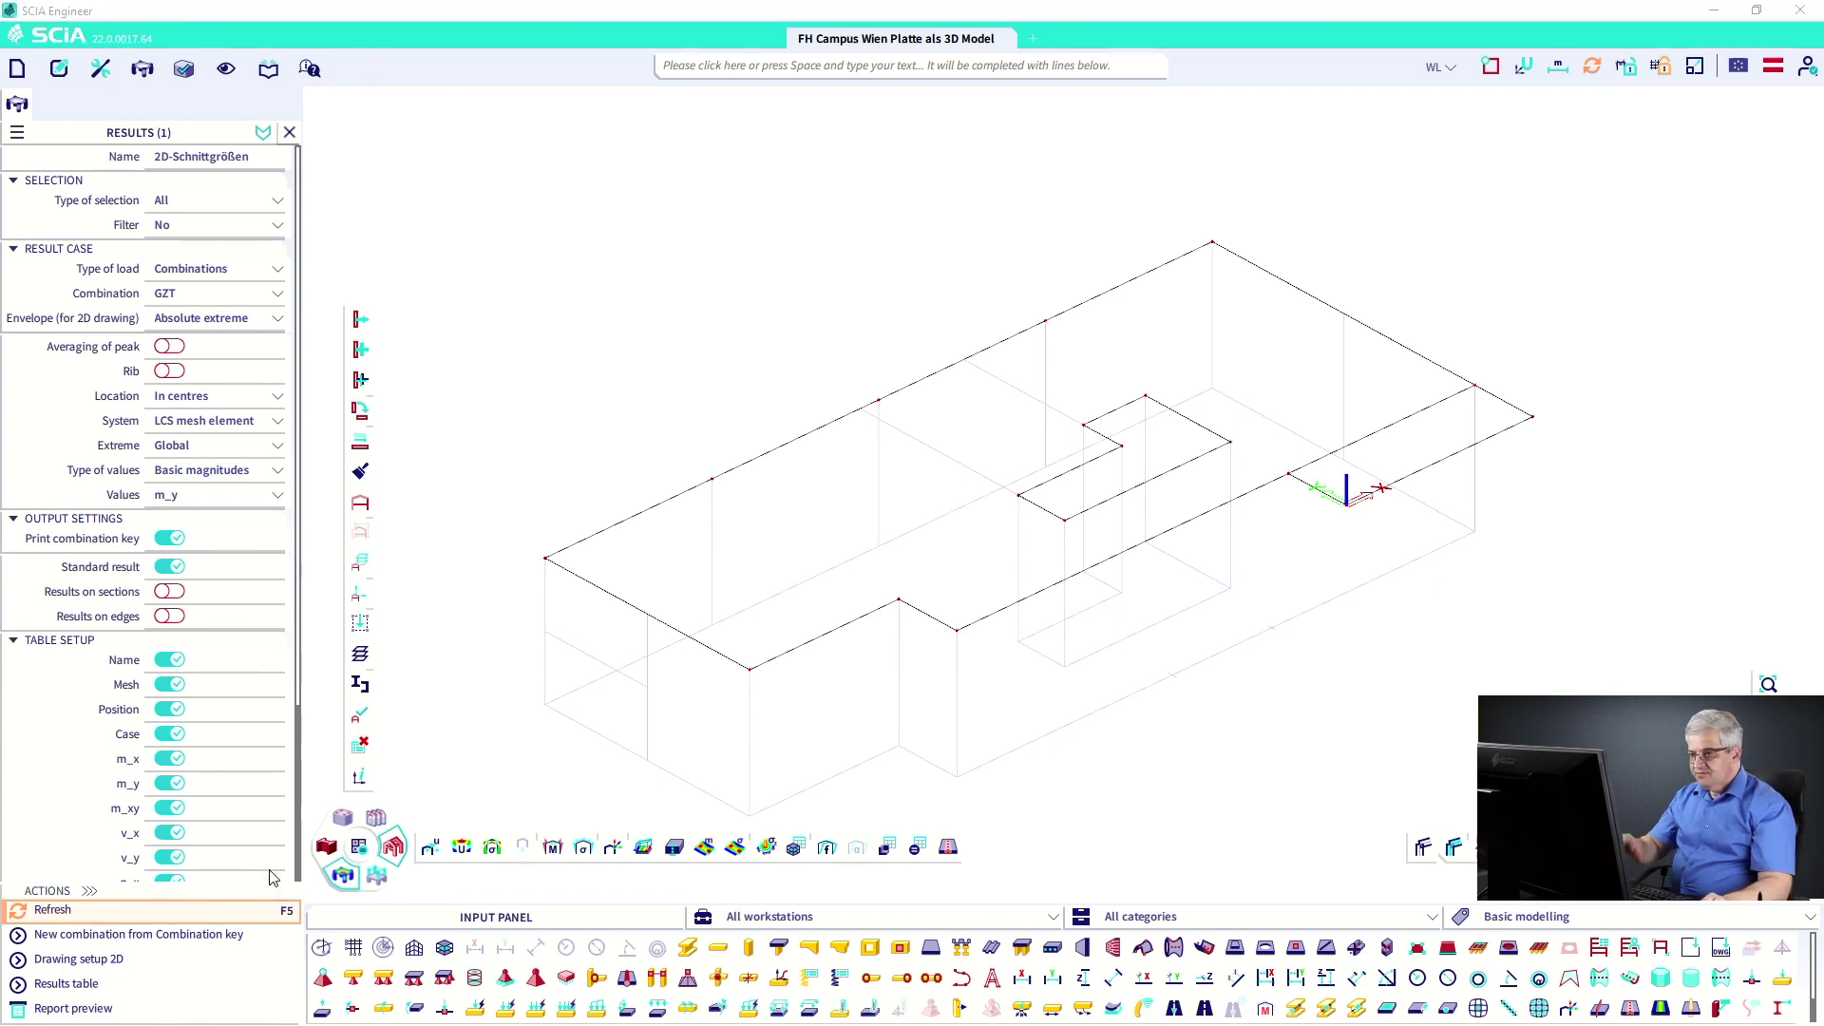
- Set Location to 'In nodes avg. on macro' and refresh the m_y isoband plot (28.82 to -65.30 kNm/m)
mouse_move(24, 936)
mouse_down()
mouse_move(144, 945)
mouse_move(129, 978)
mouse_move(47, 989)
mouse_move(16, 972)
mouse_move(65, 936)
mouse_up()
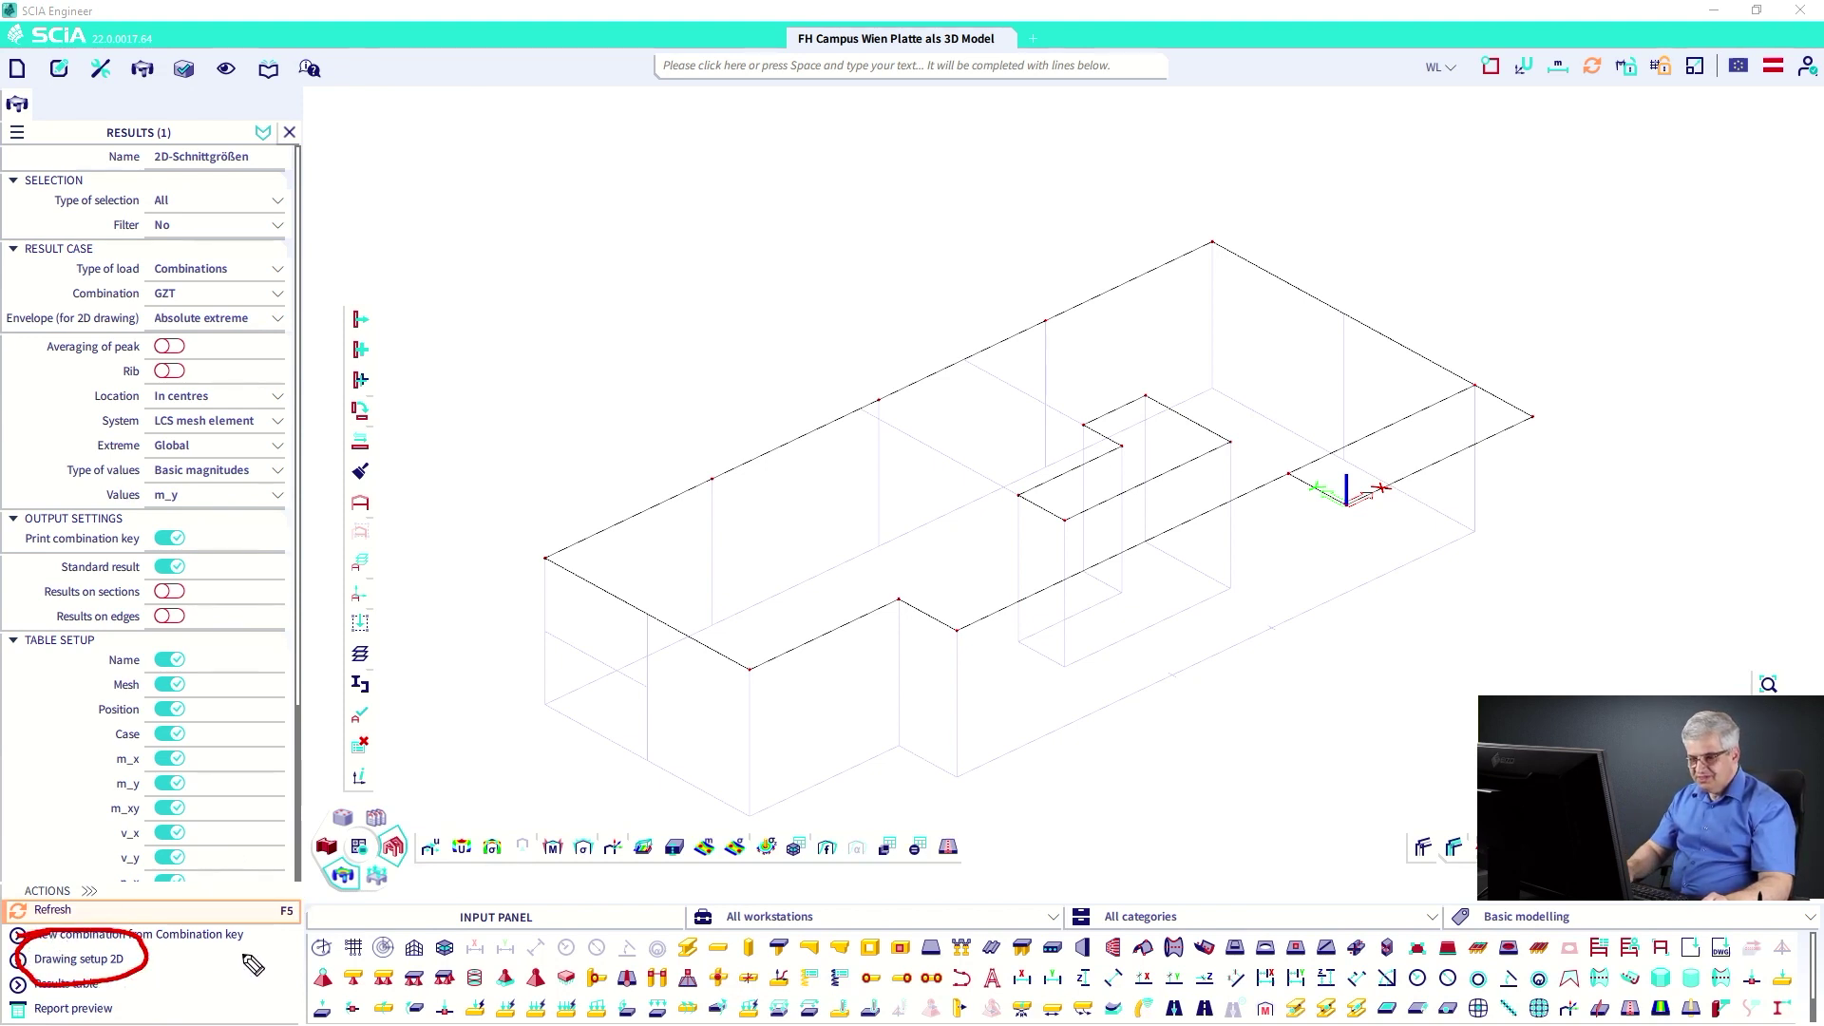
key(Escape)
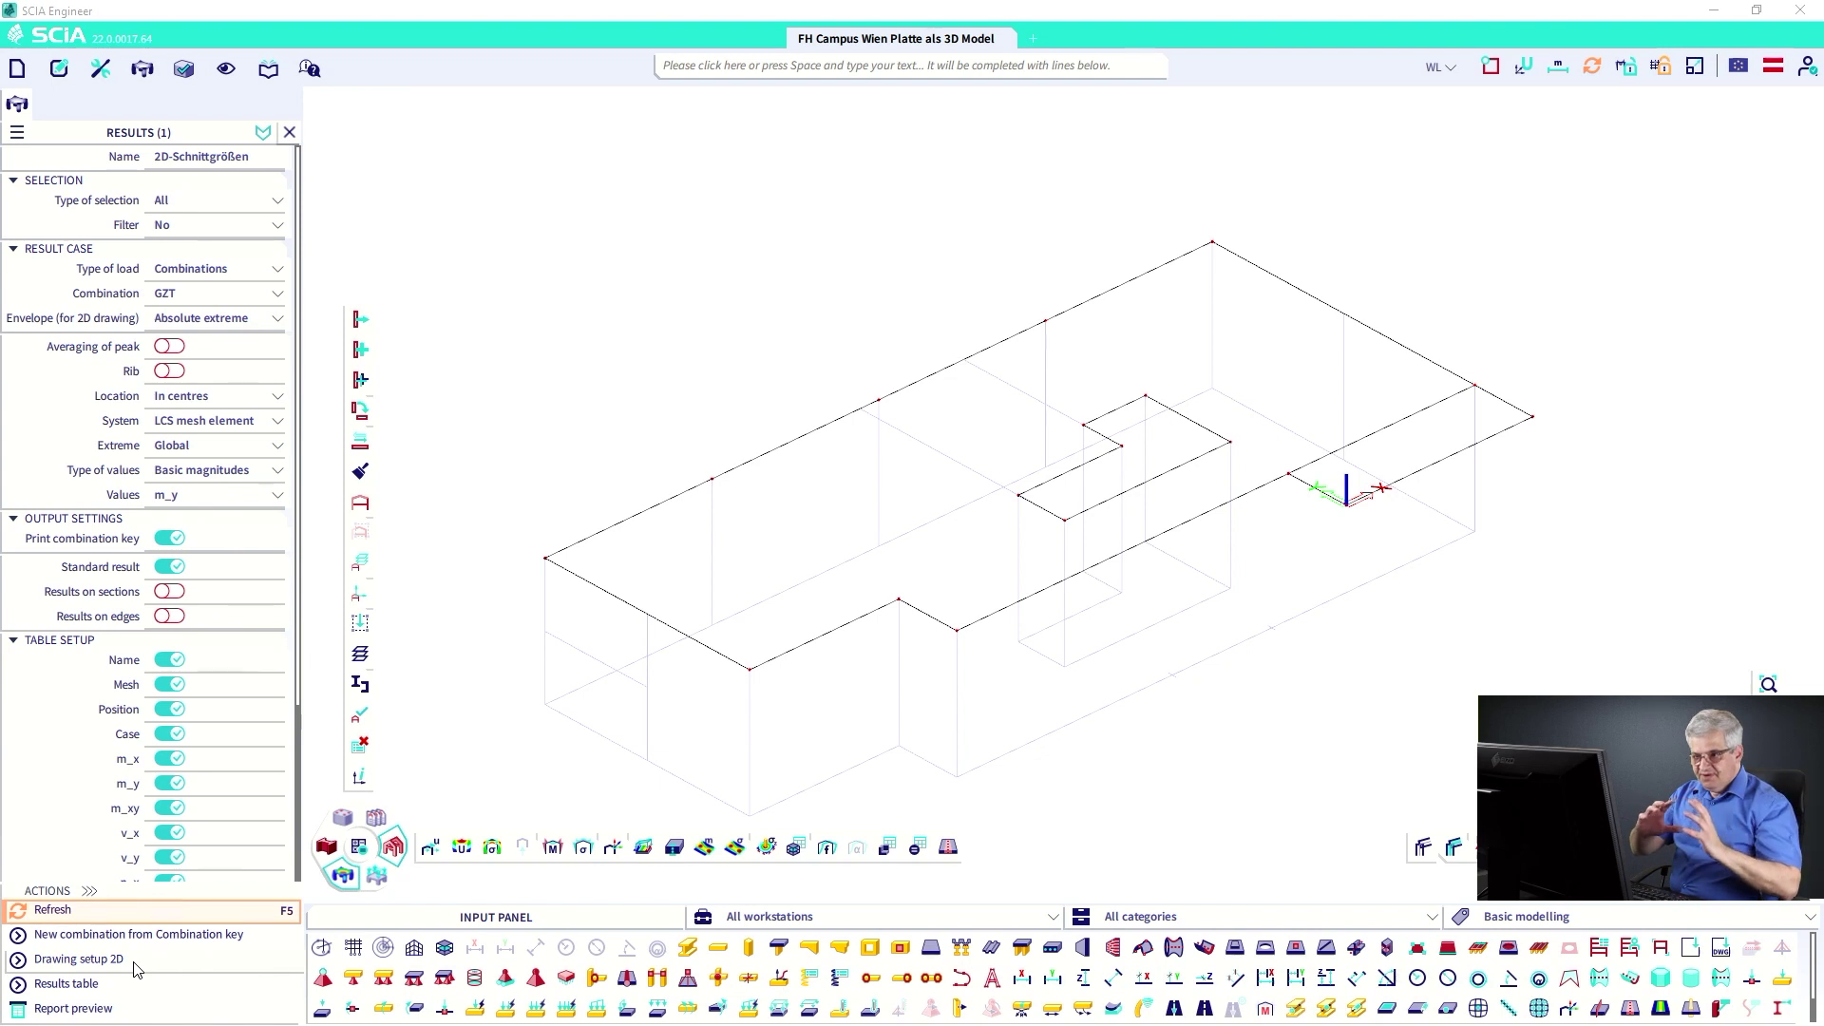
click(254, 406)
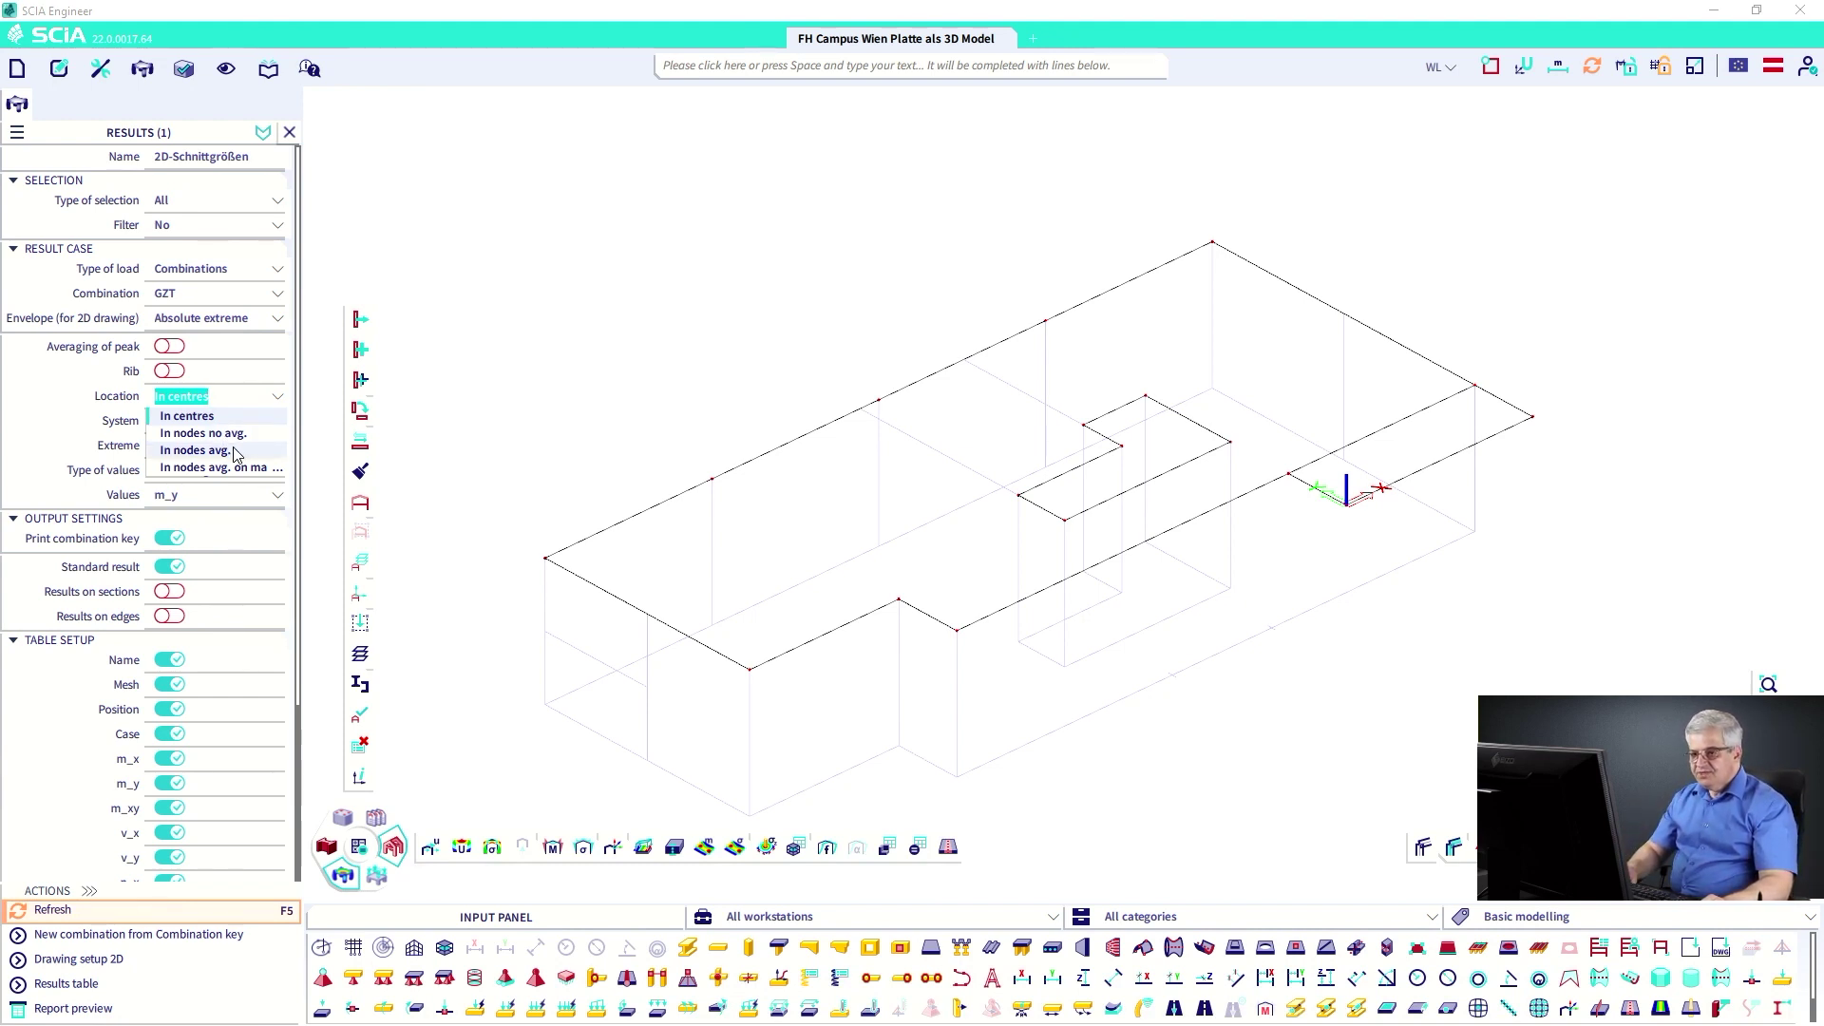
click(230, 468)
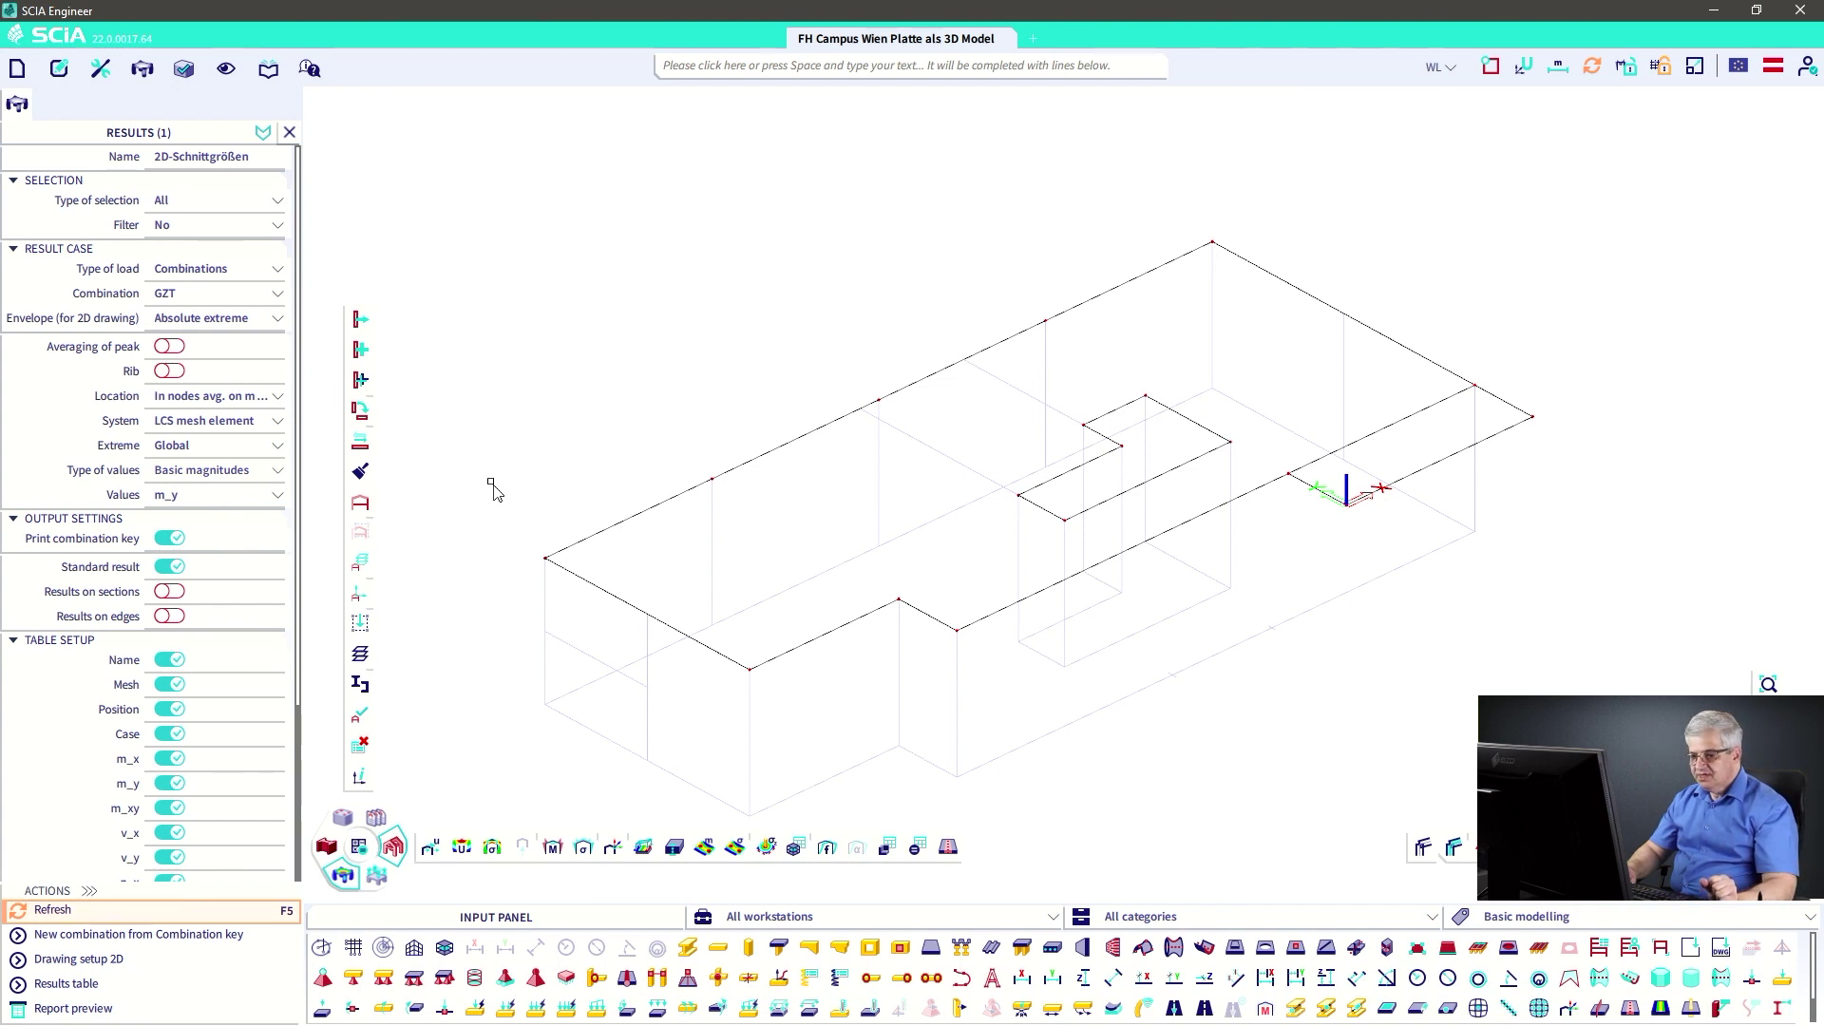
click(153, 910)
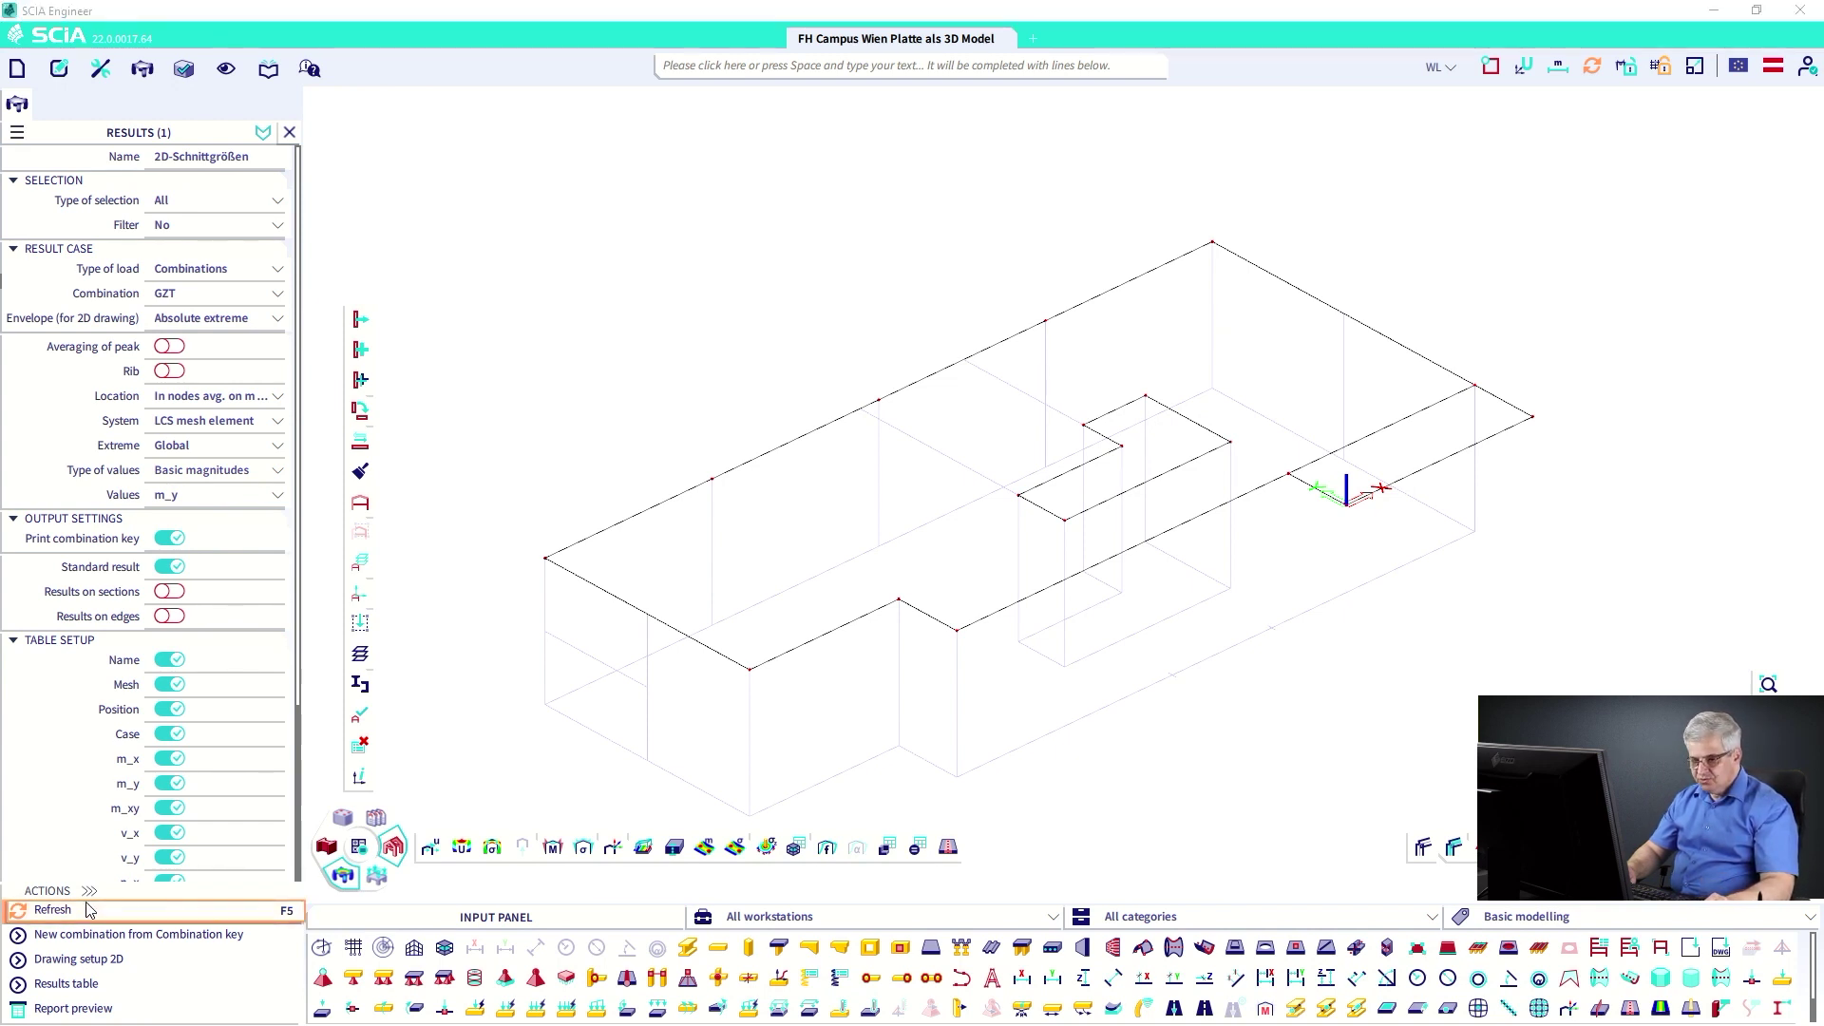
click(112, 961)
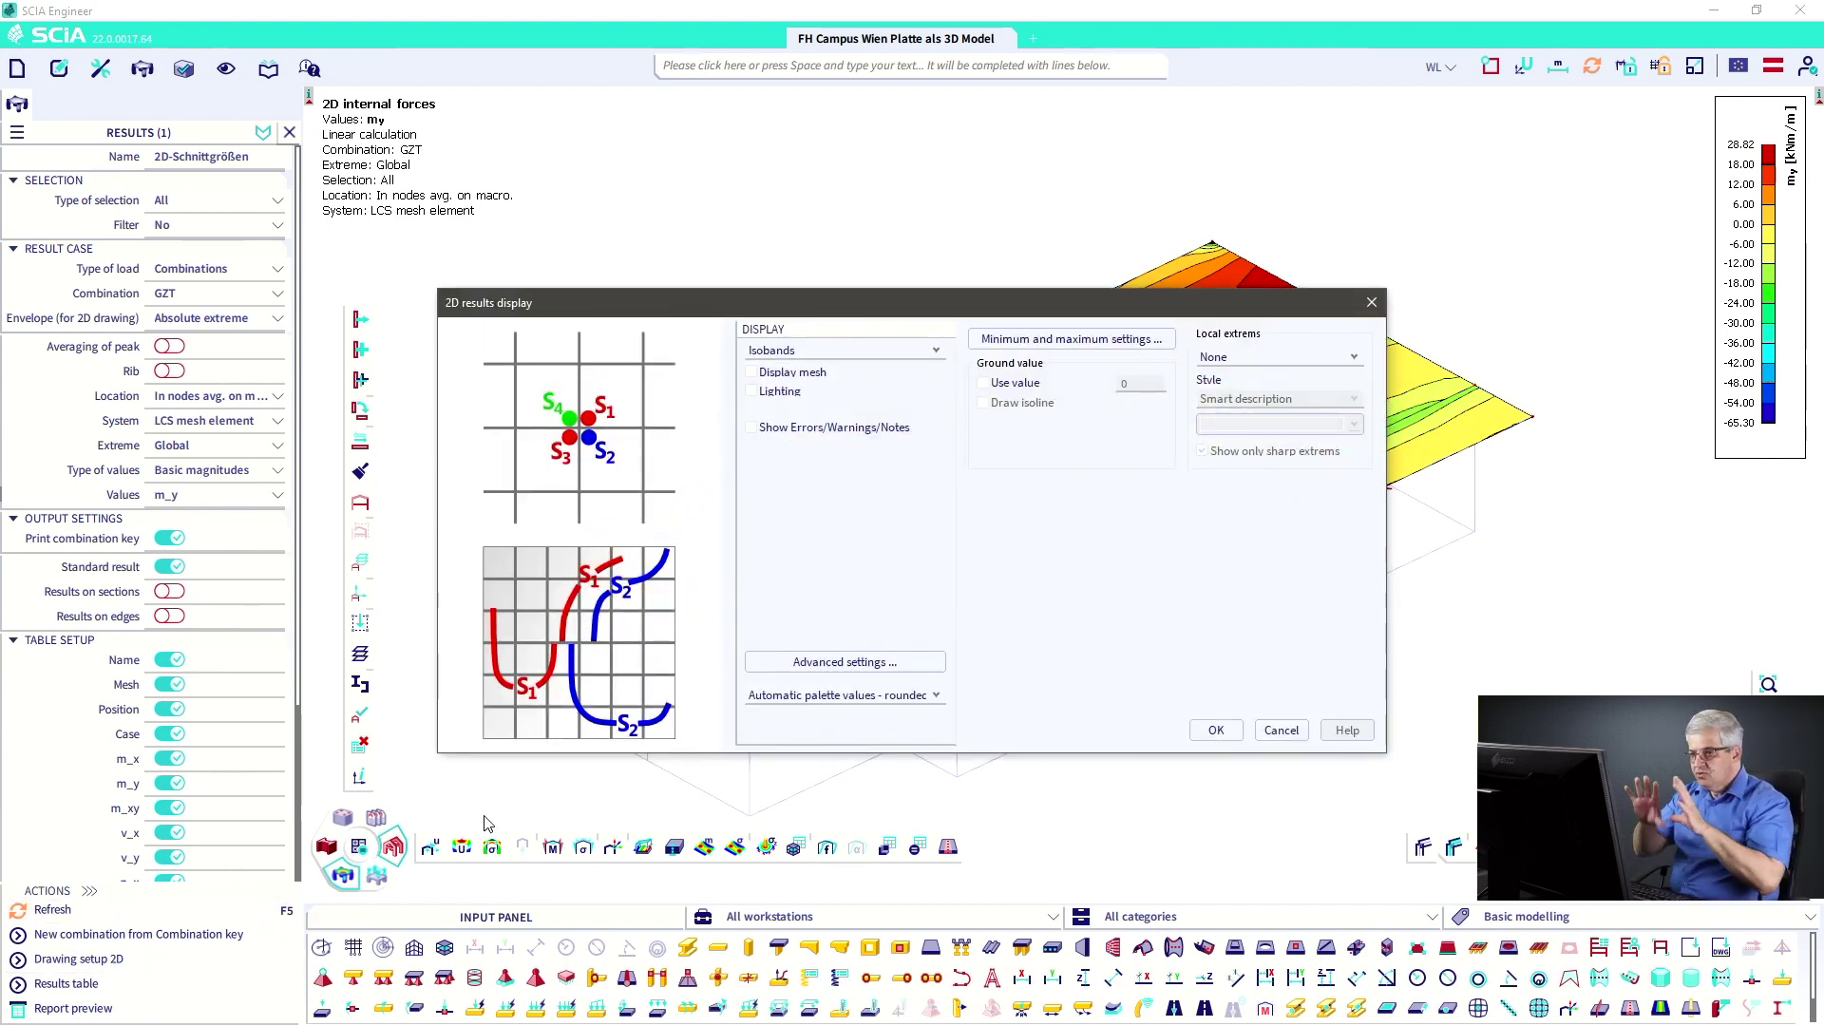
- Switch the m_y display to One colour in a teal-blue shade and refresh the plot
click(844, 353)
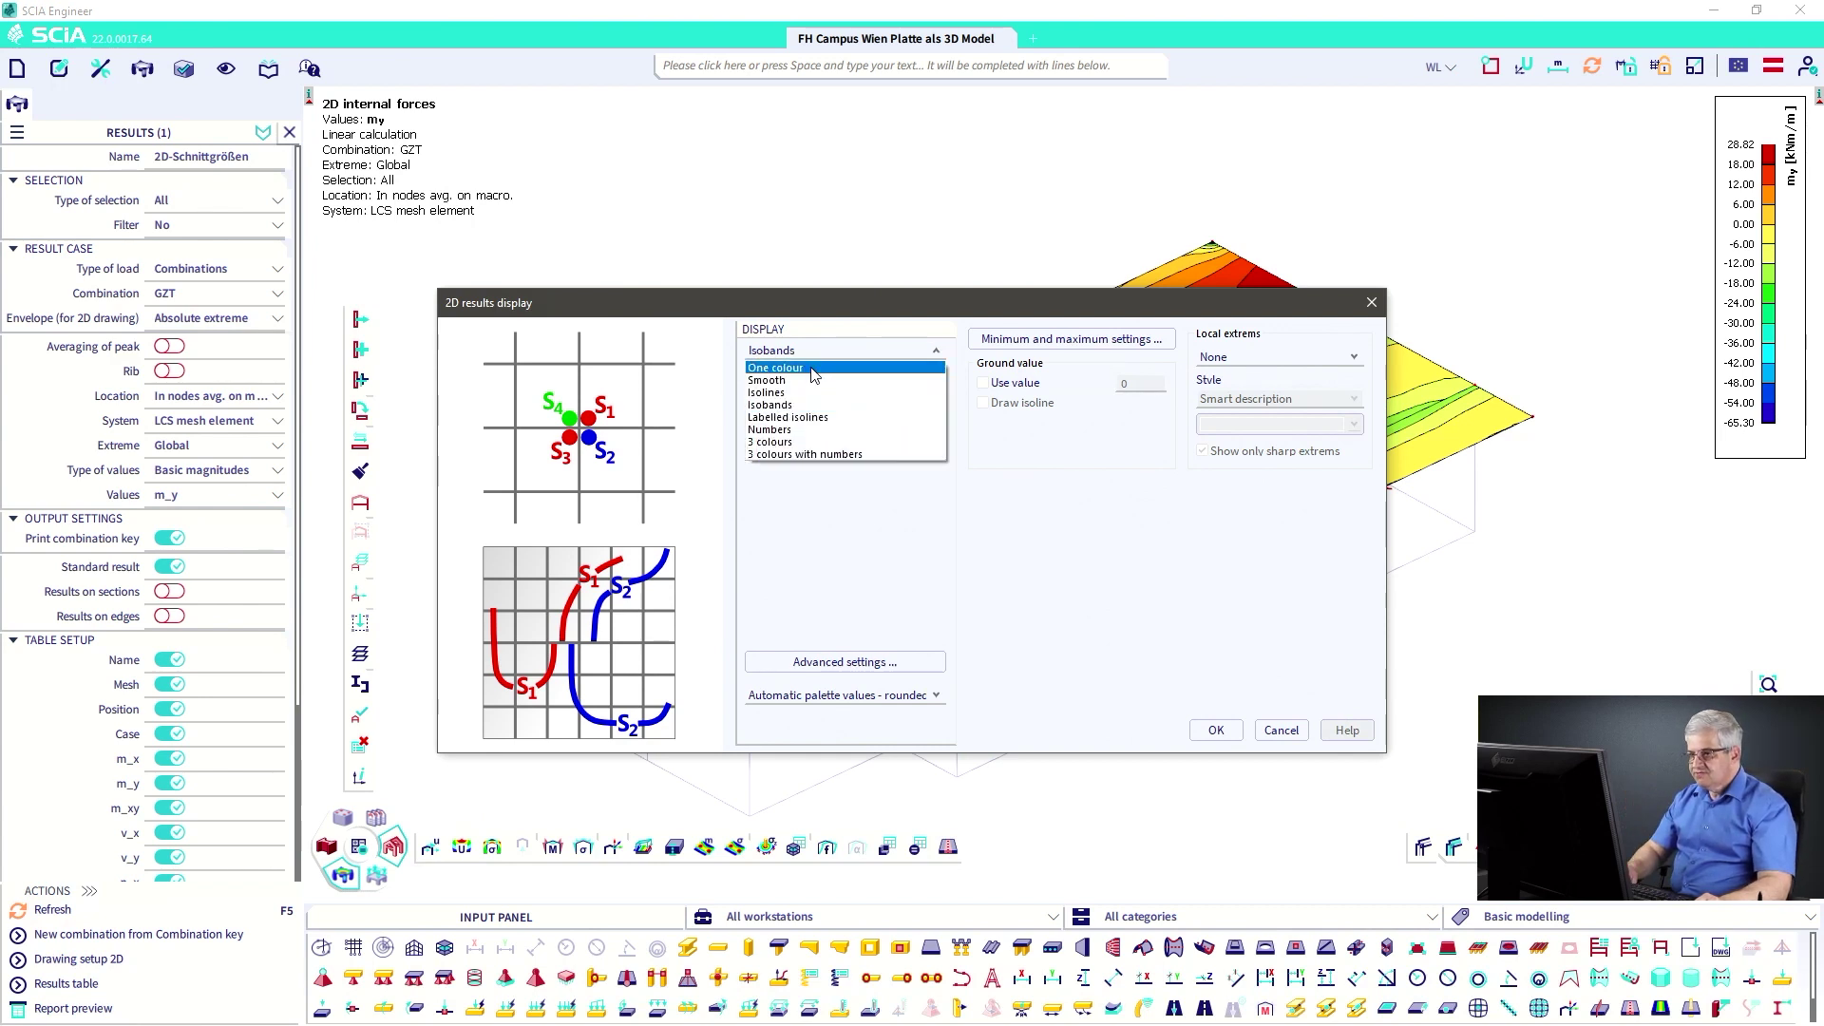
click(812, 371)
click(936, 665)
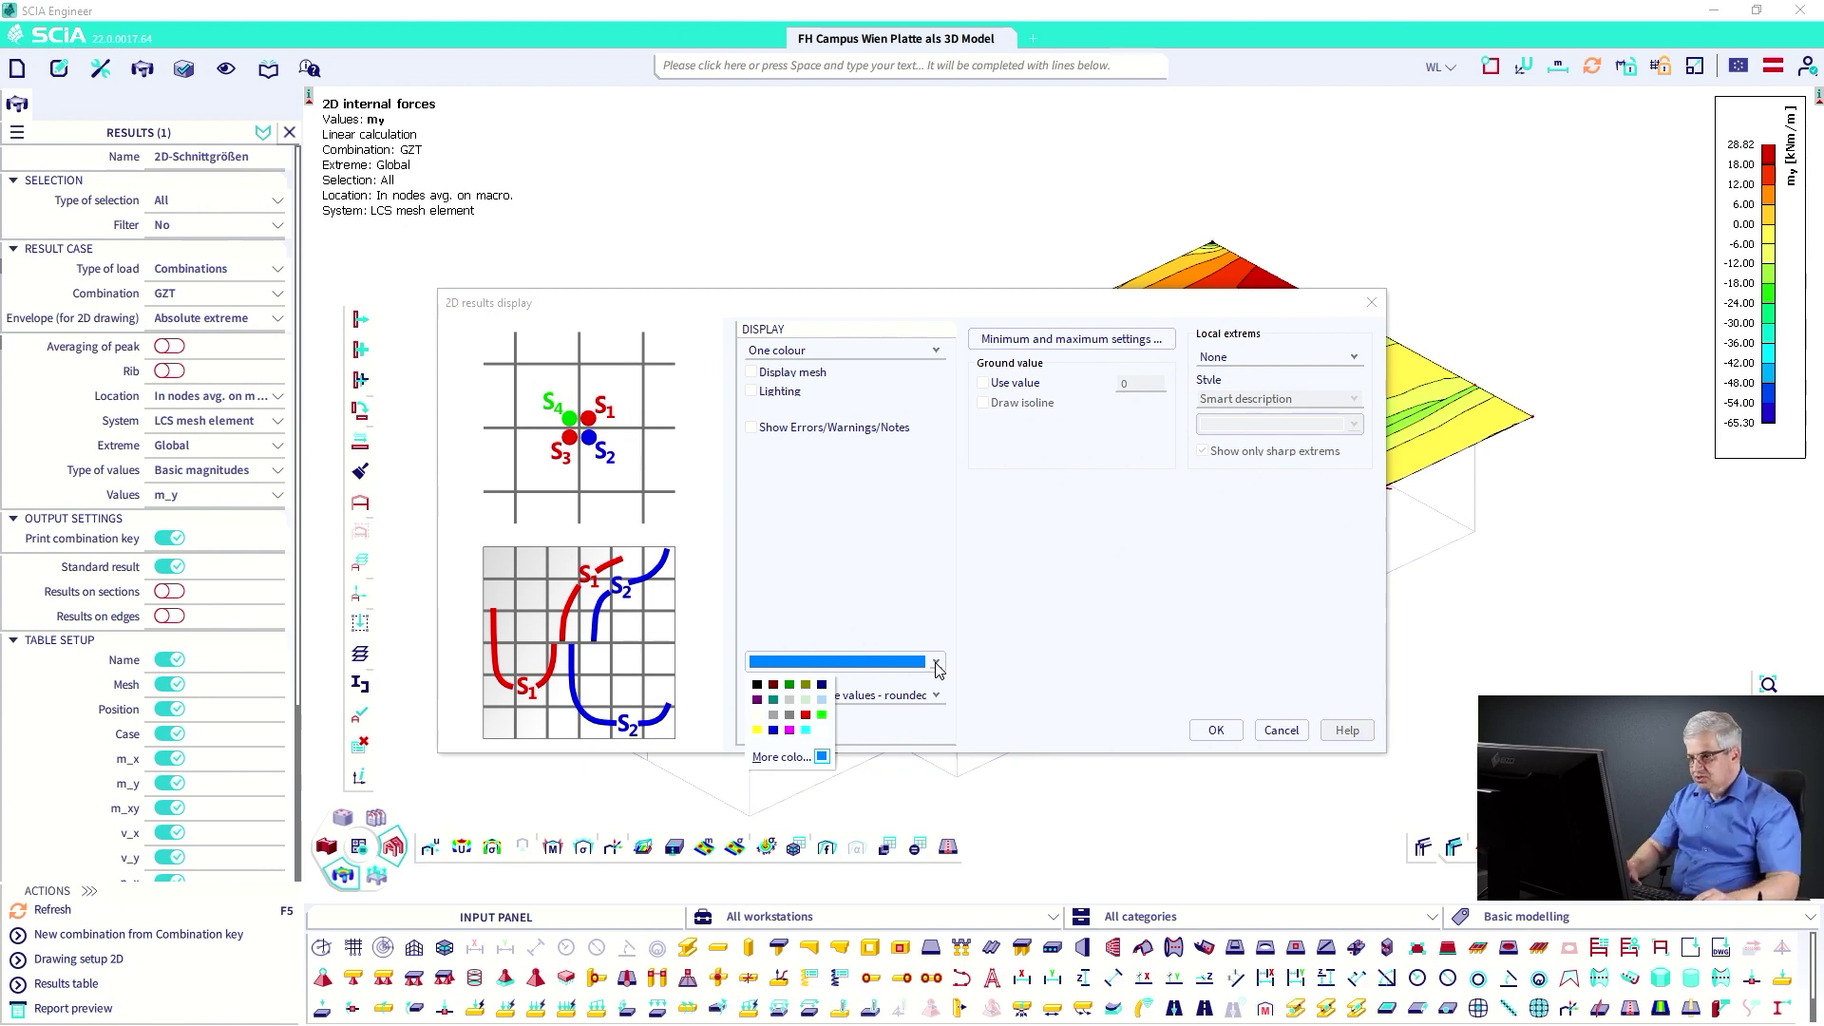
click(937, 665)
click(938, 665)
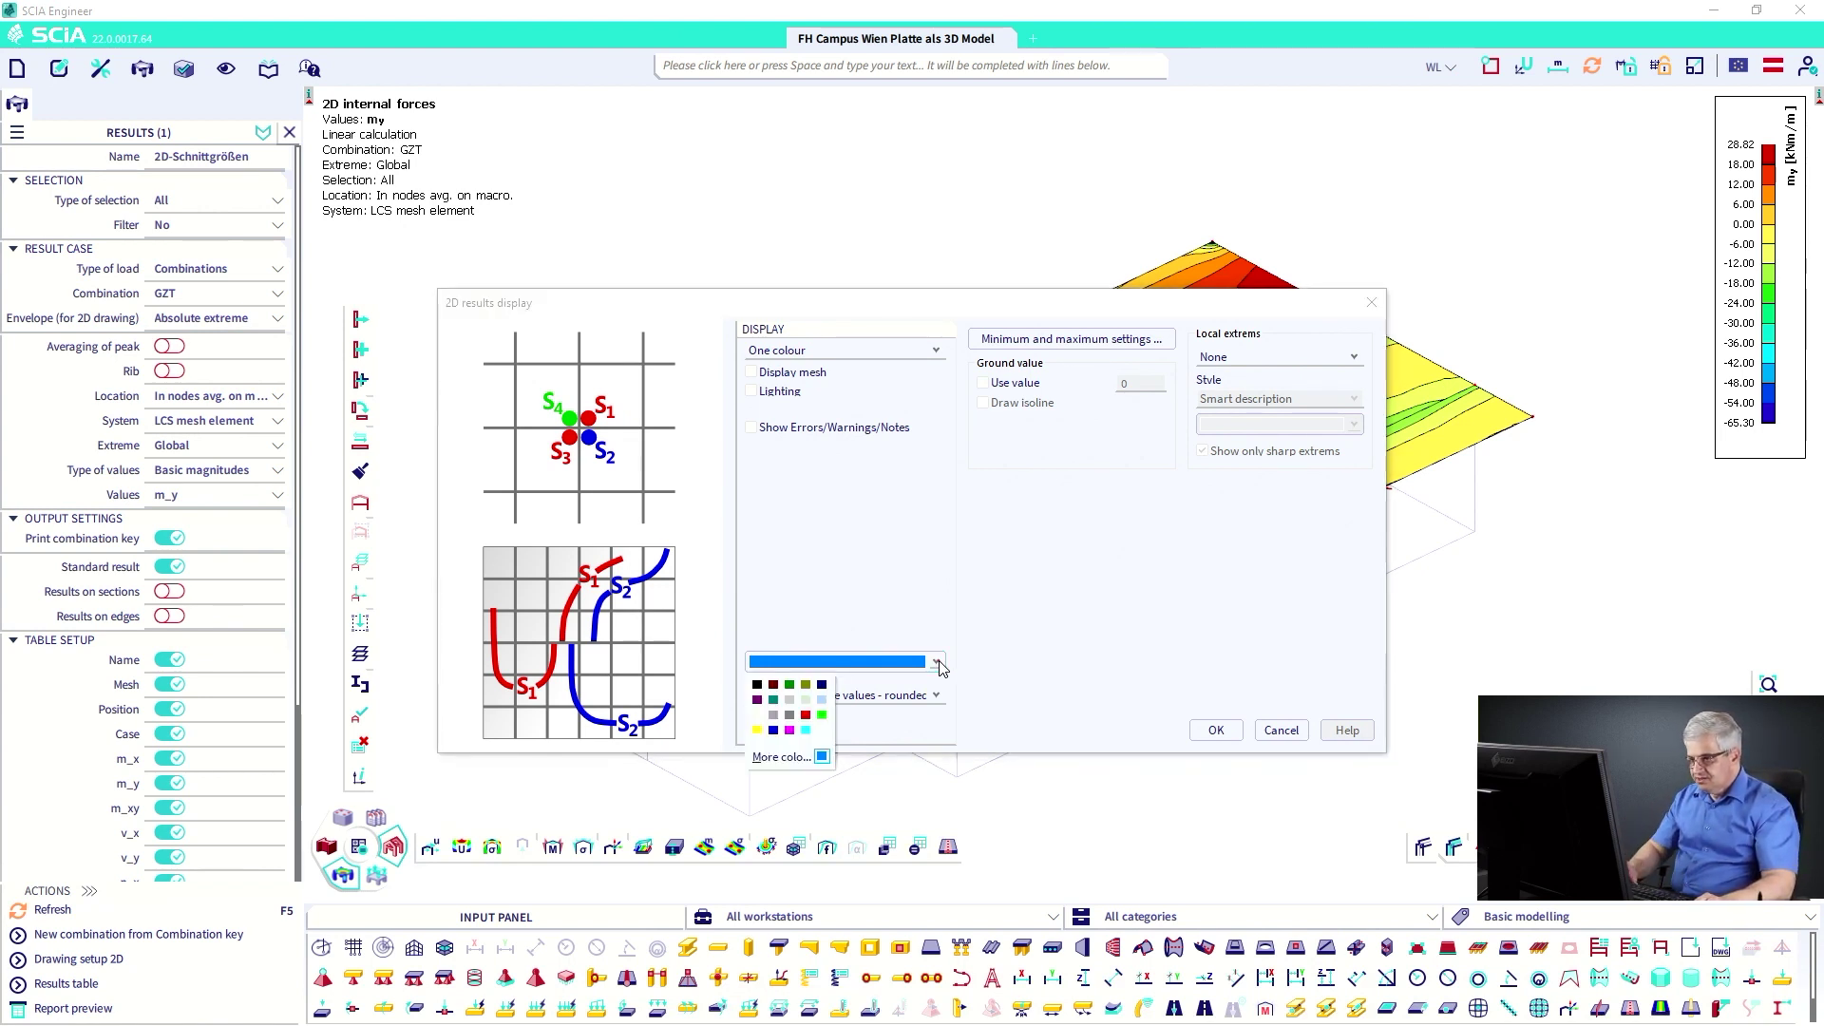
click(817, 757)
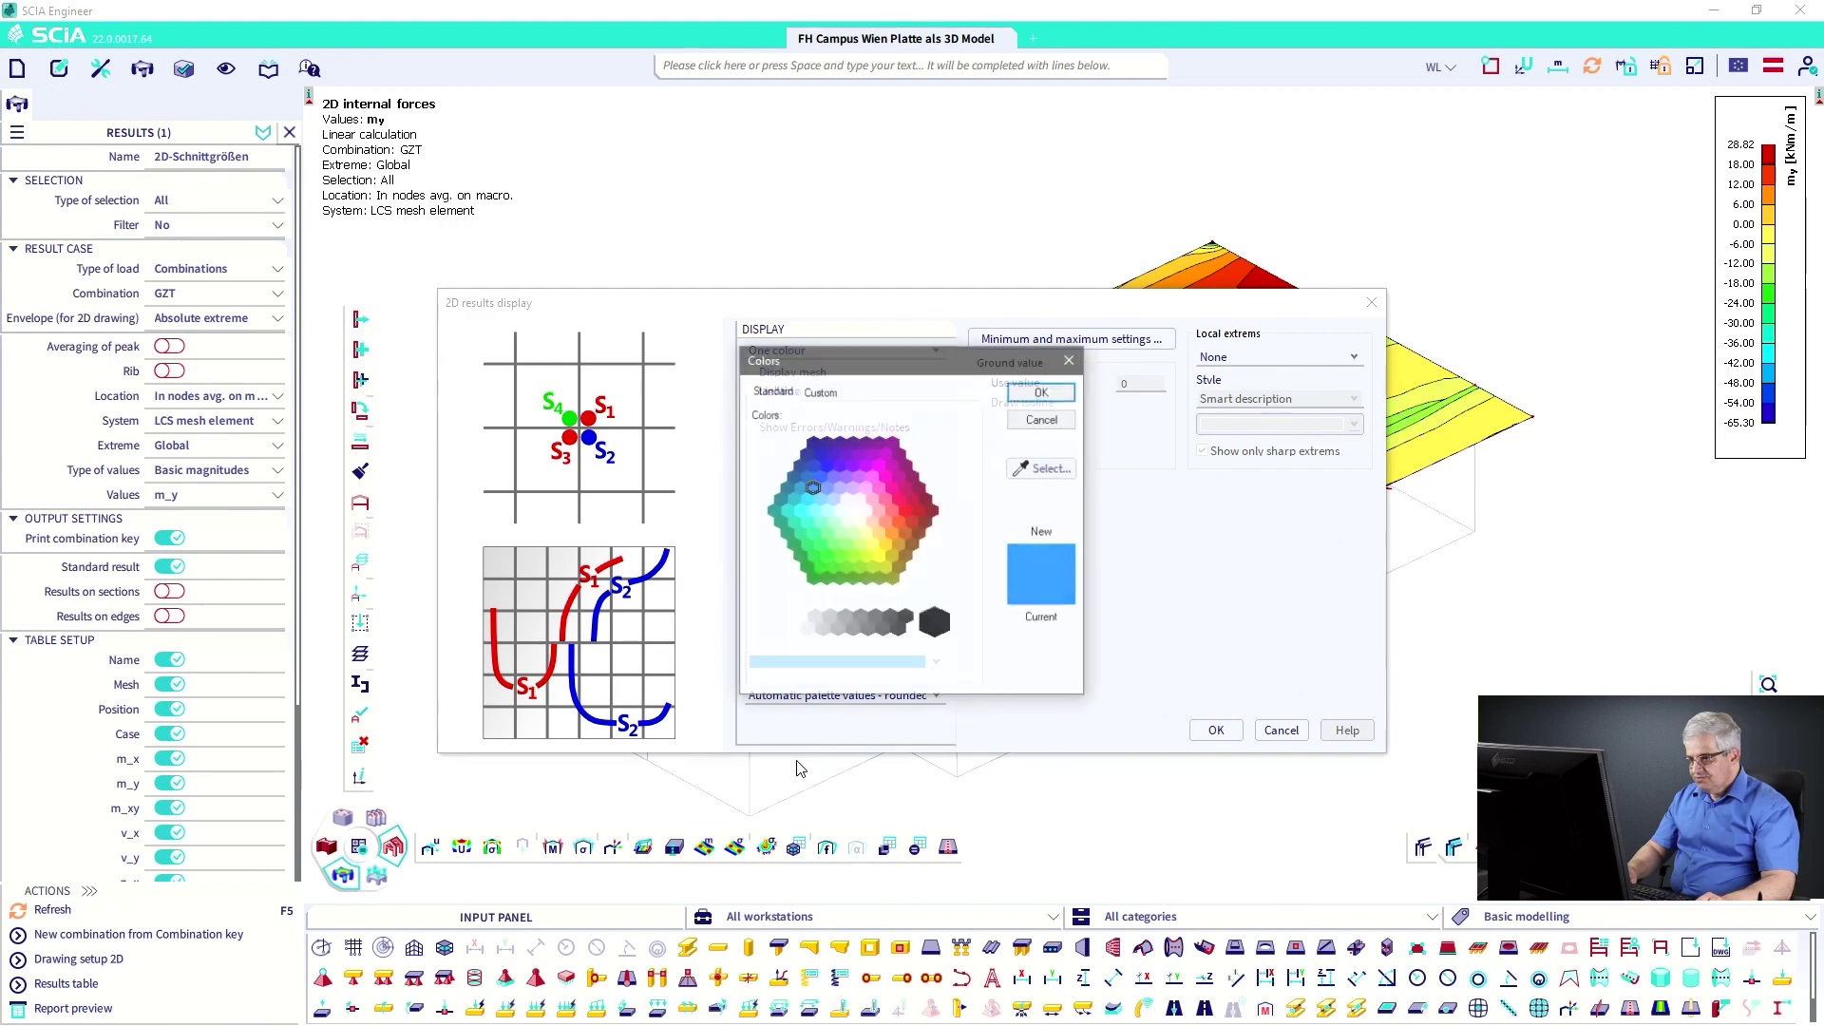
click(799, 487)
click(1043, 391)
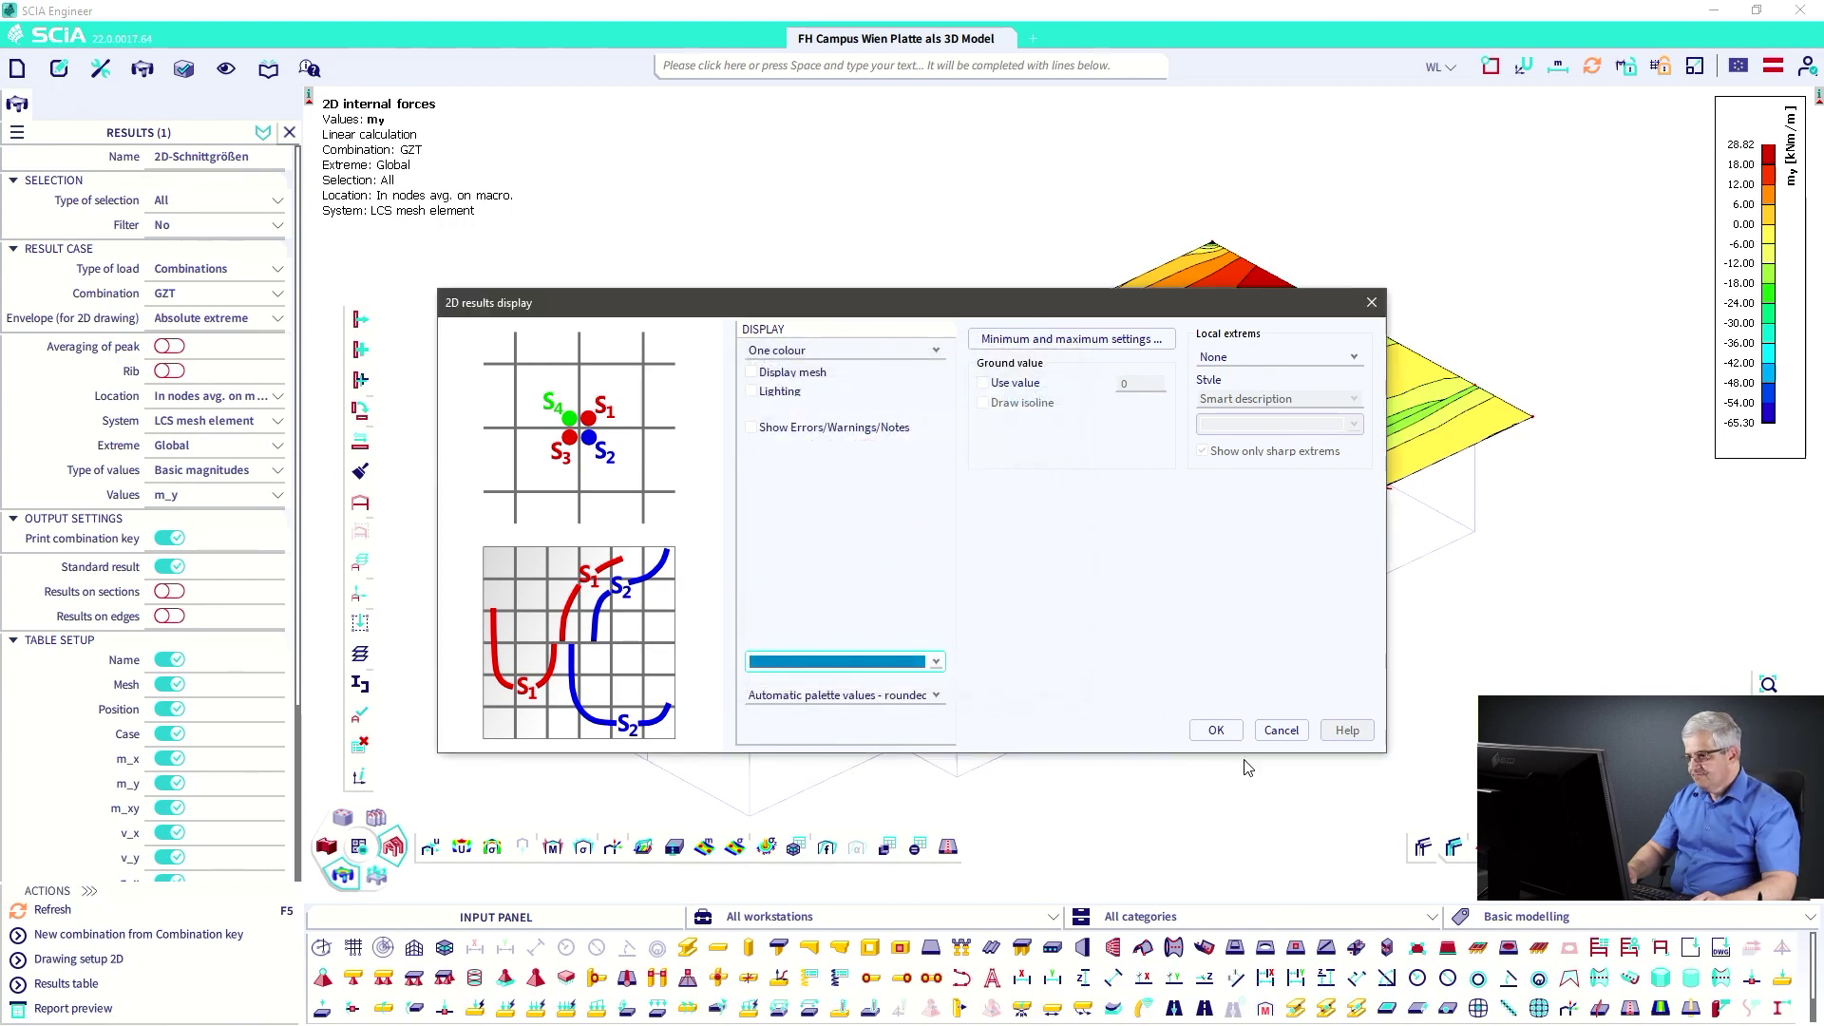
click(1216, 730)
click(47, 910)
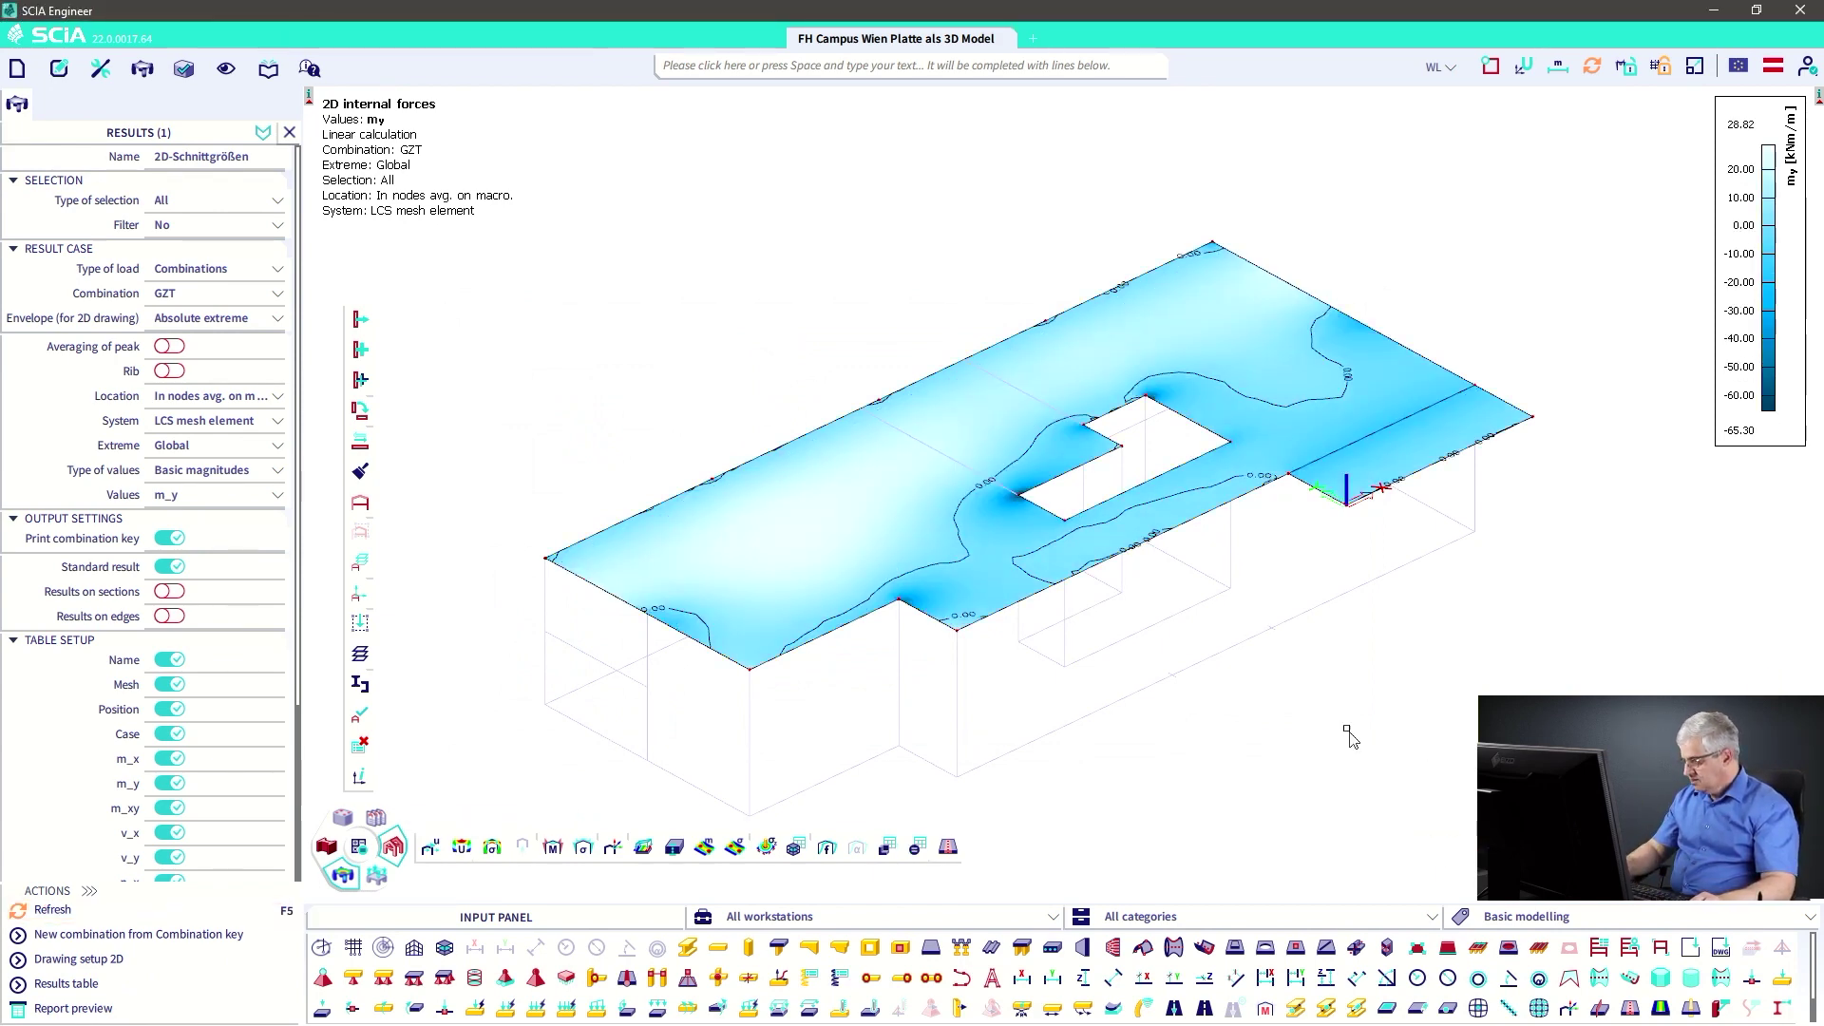
- Change the m_y display style to Smooth and refresh the plot
key(ctrl+shift+z)
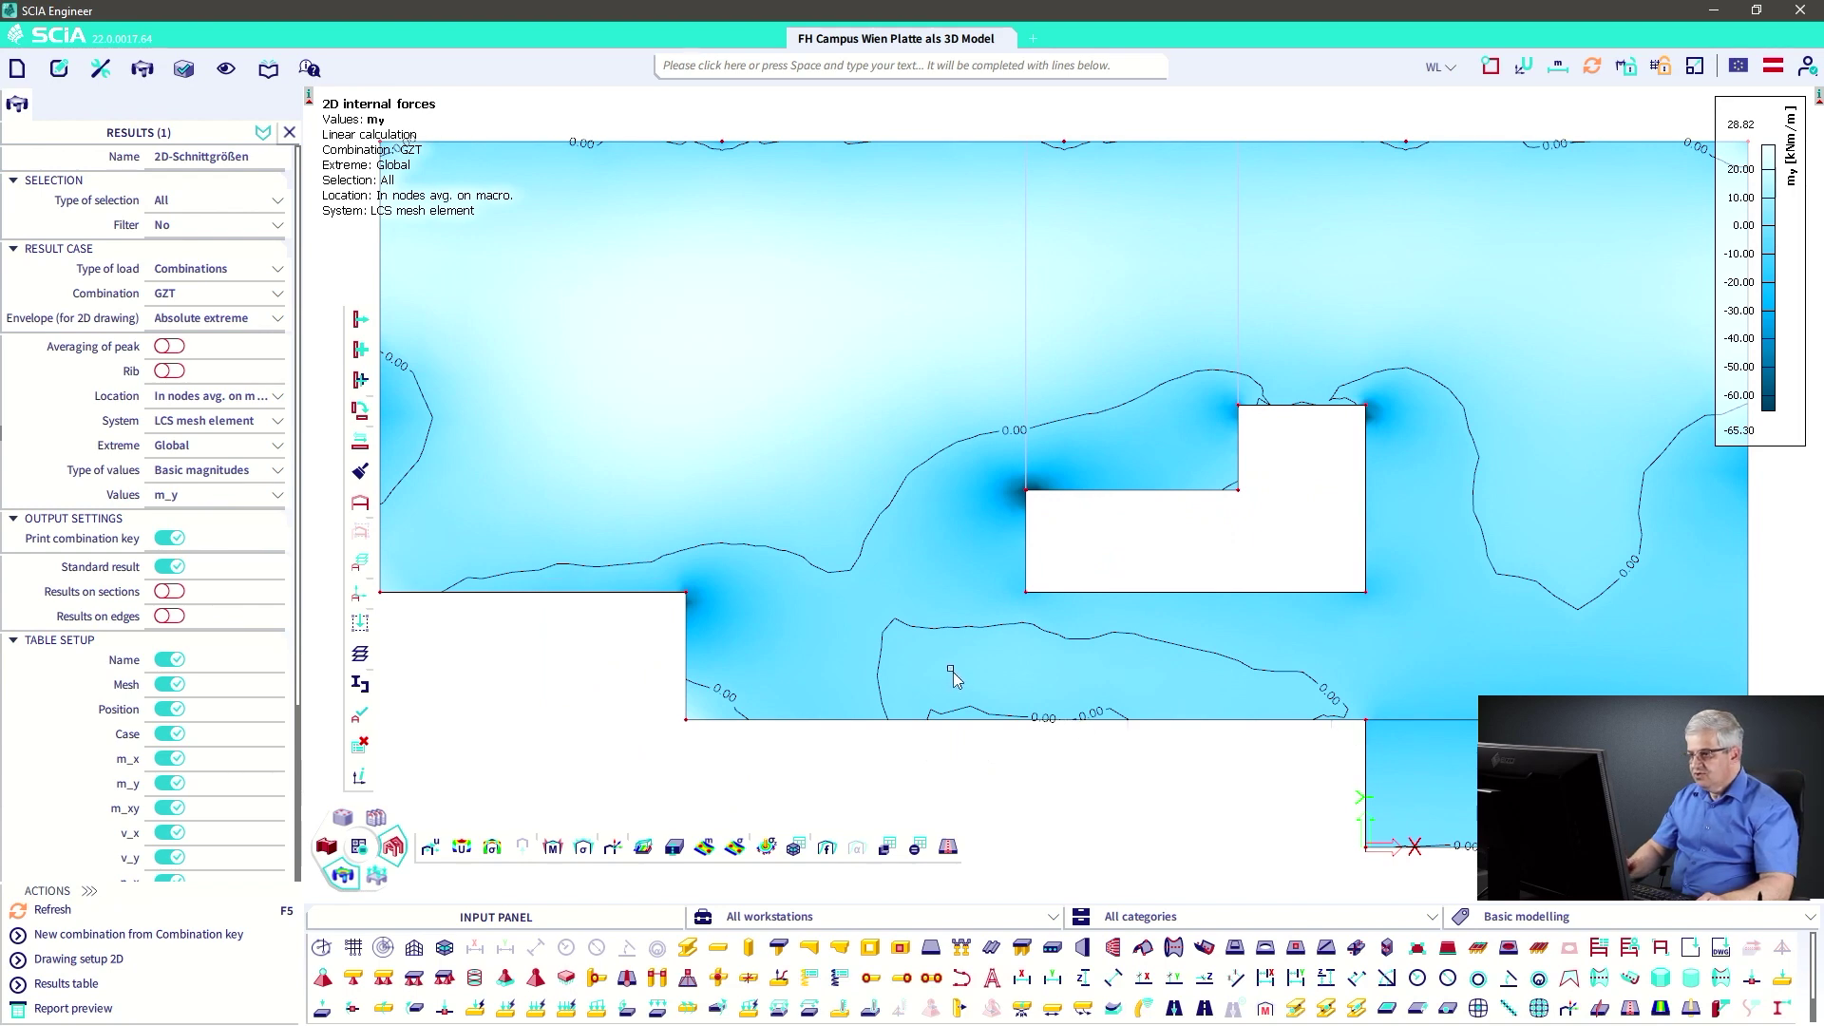
key(ctrl+shift+z)
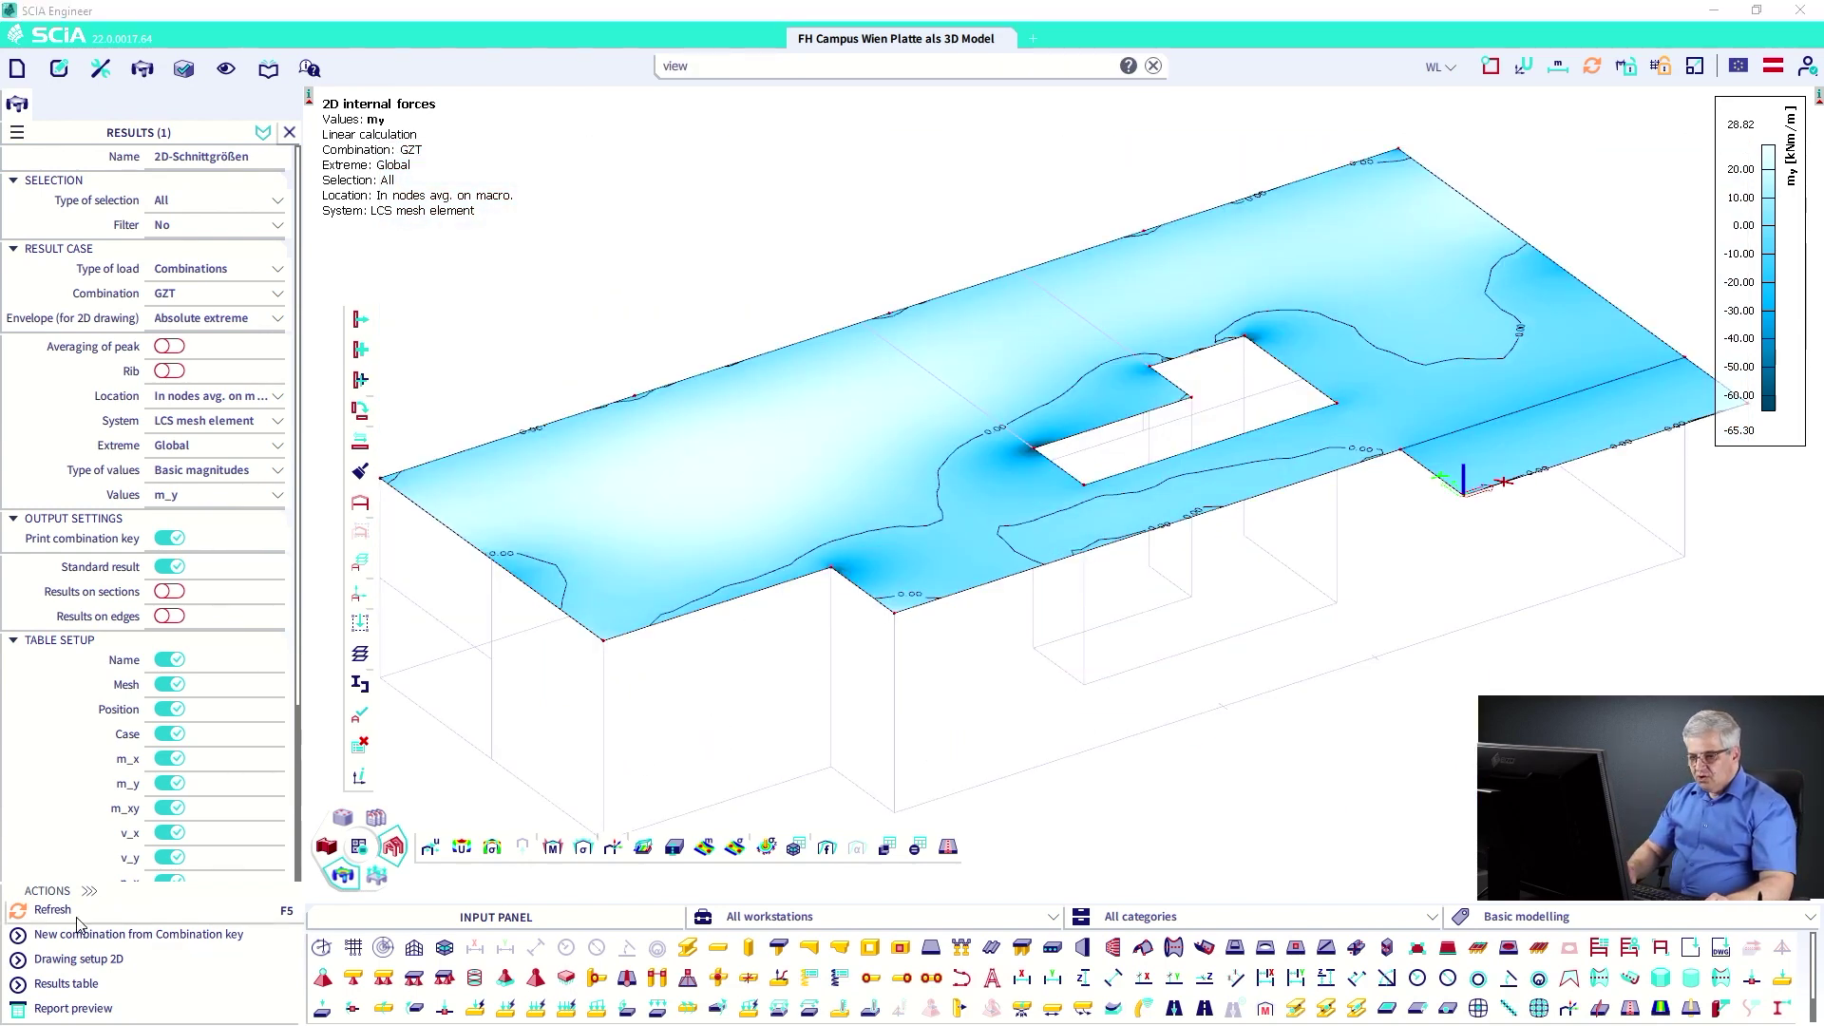
click(78, 959)
click(765, 351)
click(813, 434)
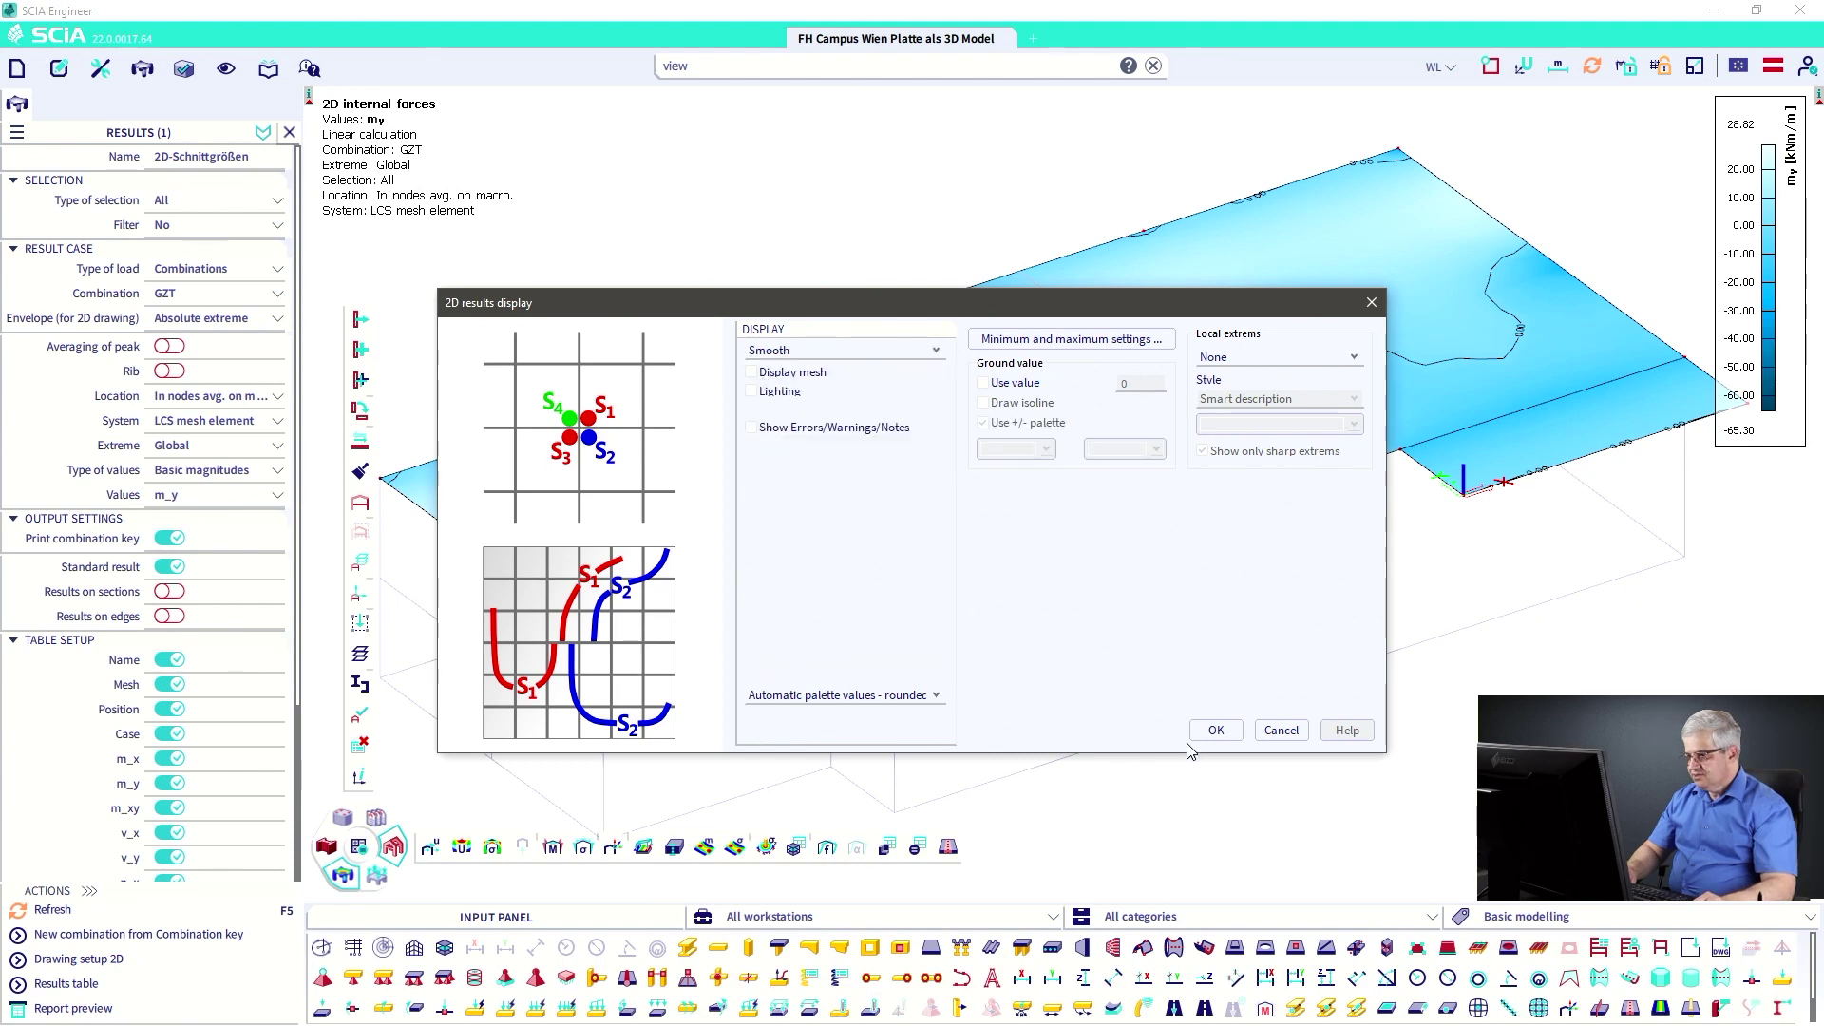
click(1216, 730)
click(158, 911)
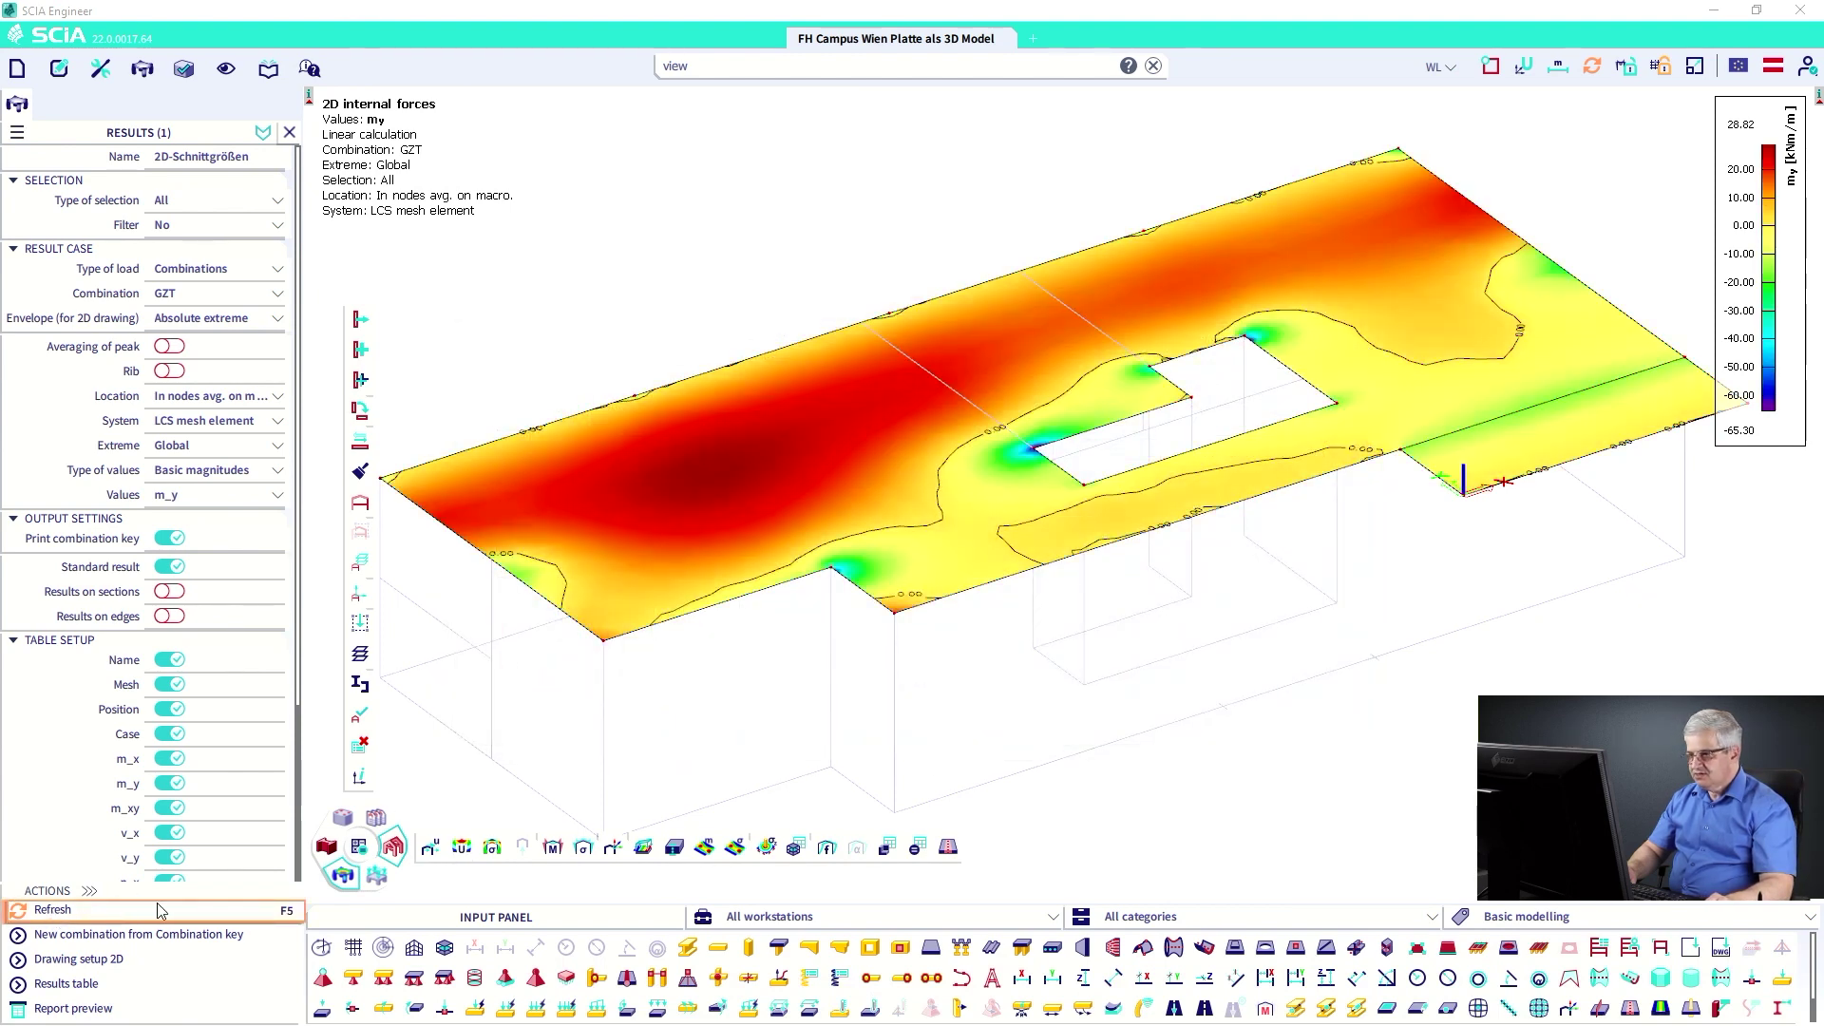
- Split the palette at ground value 0 with its isoline drawn, then refresh
click(120, 961)
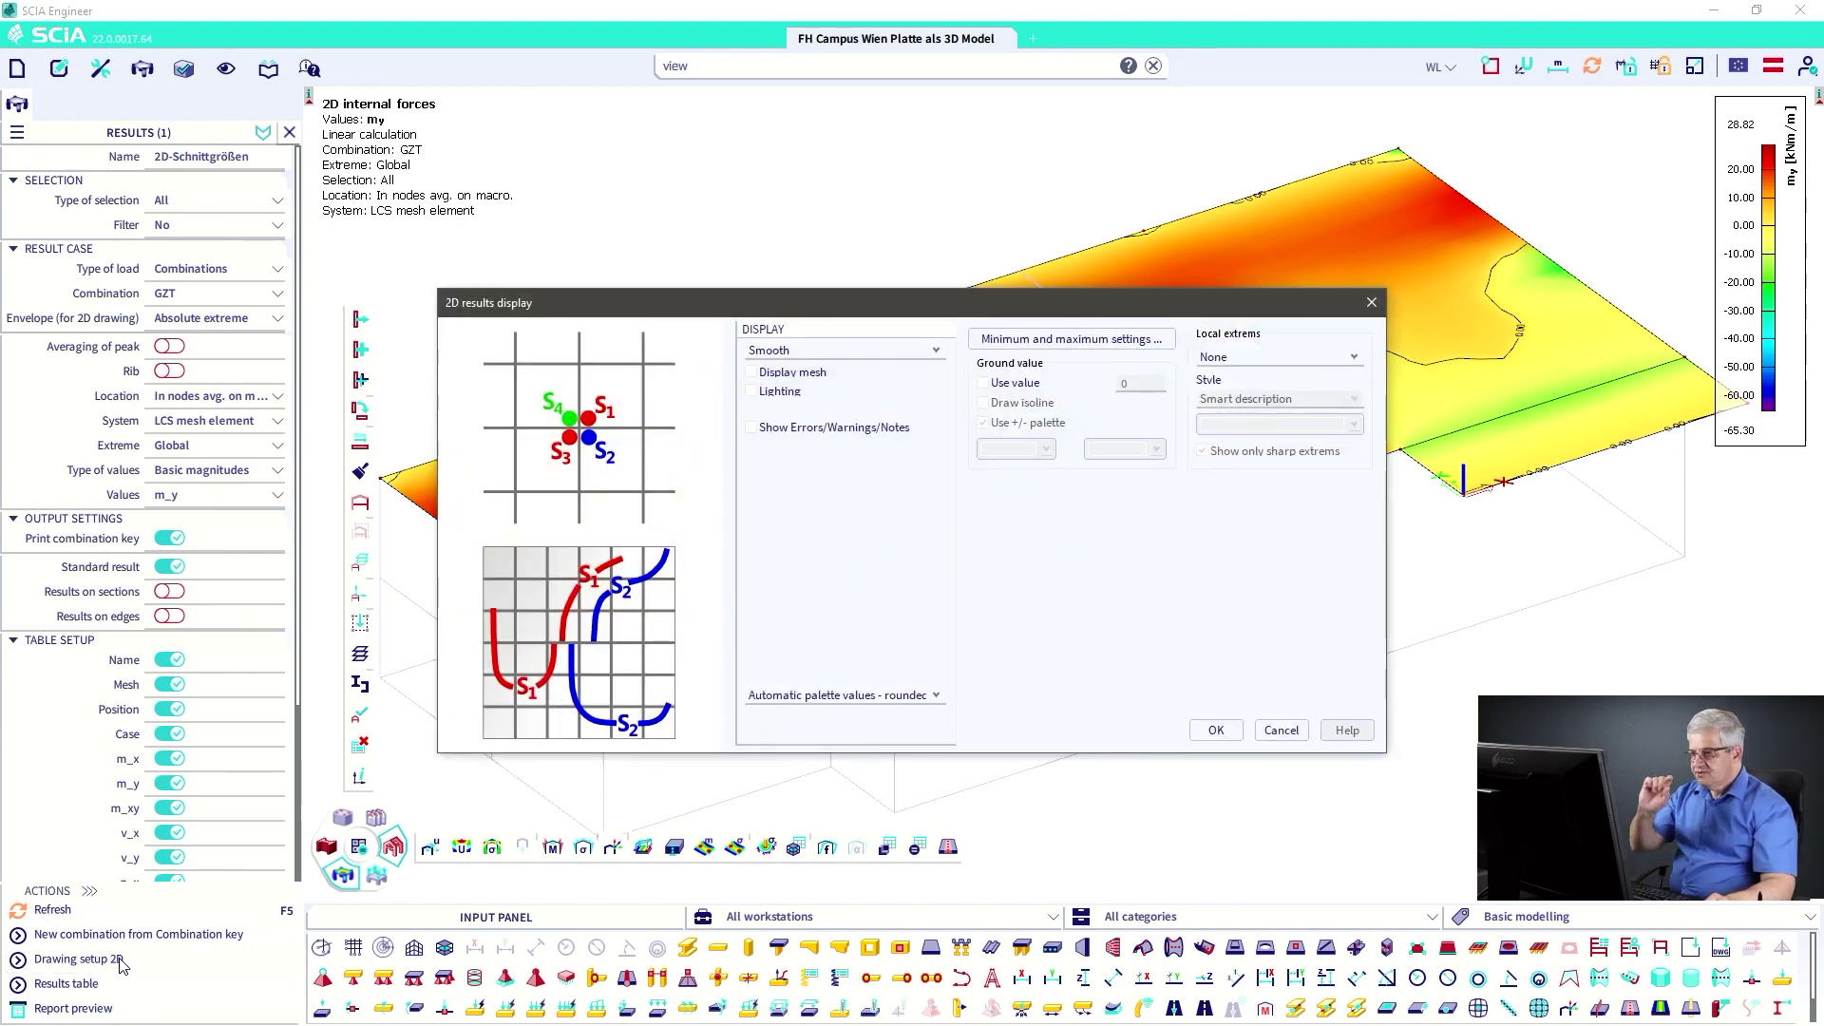
click(984, 384)
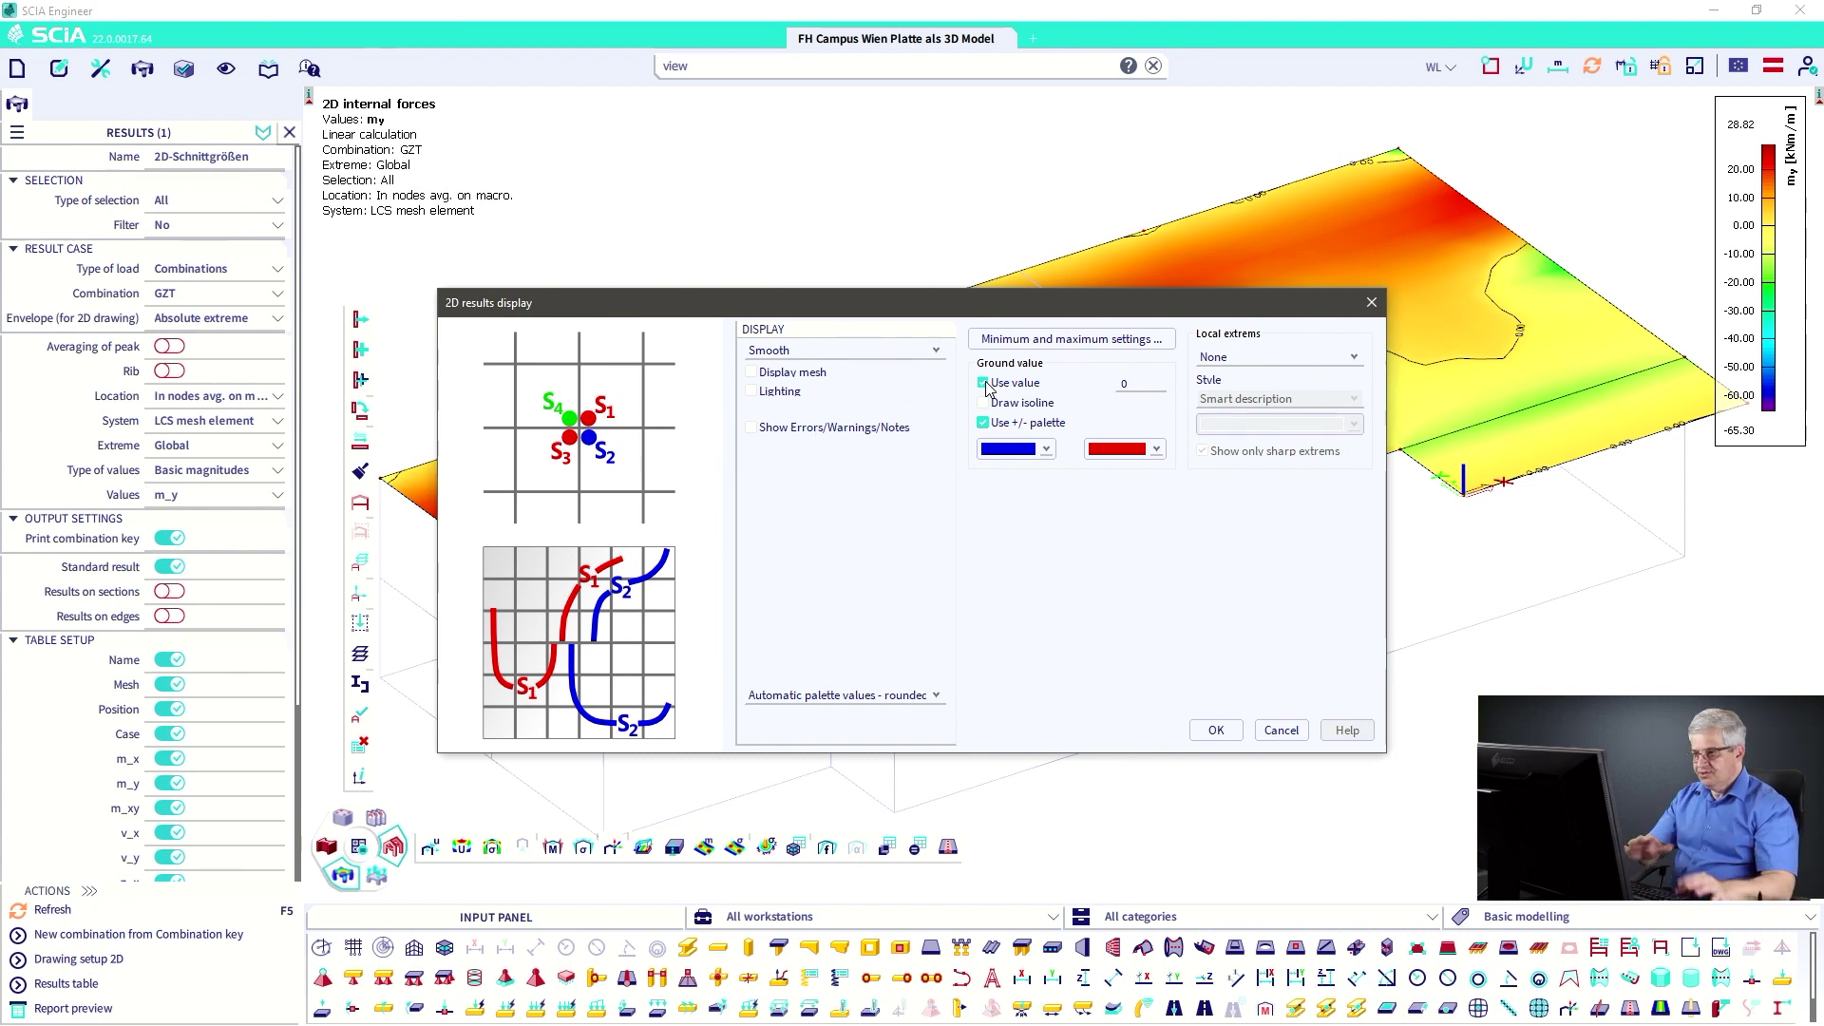
click(984, 403)
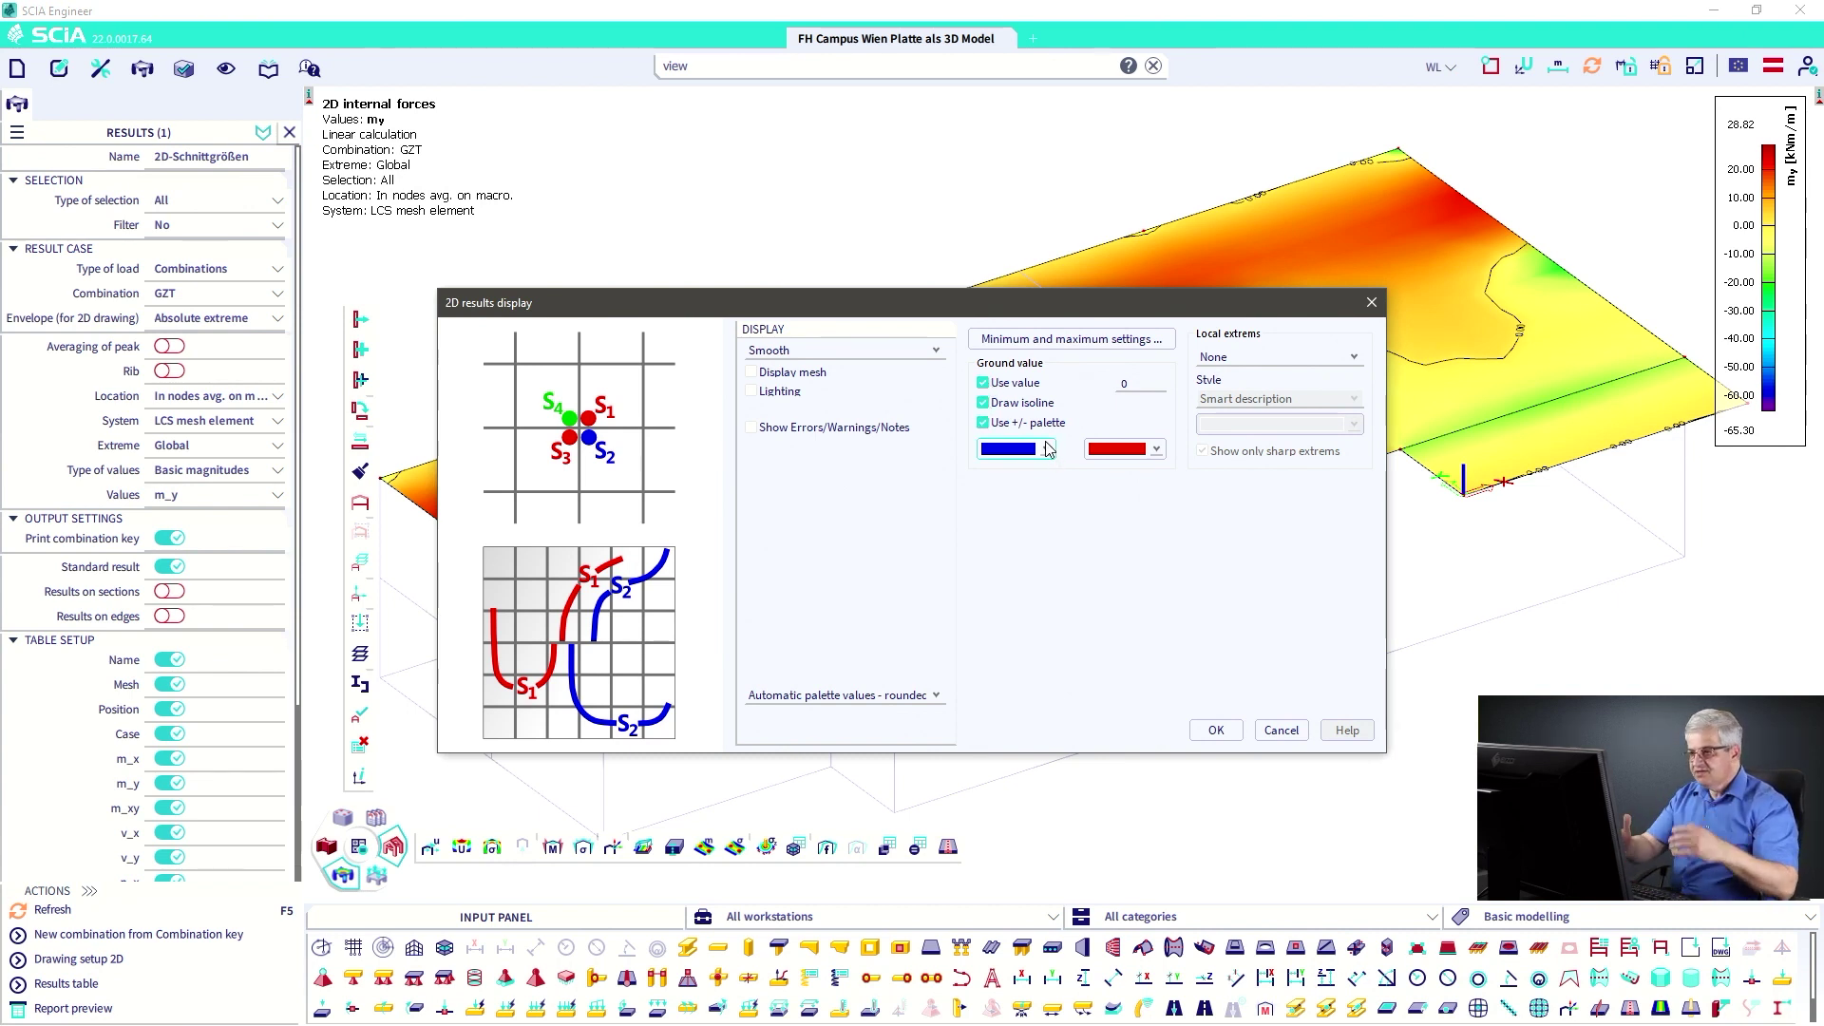
drag(1143, 383, 1109, 385)
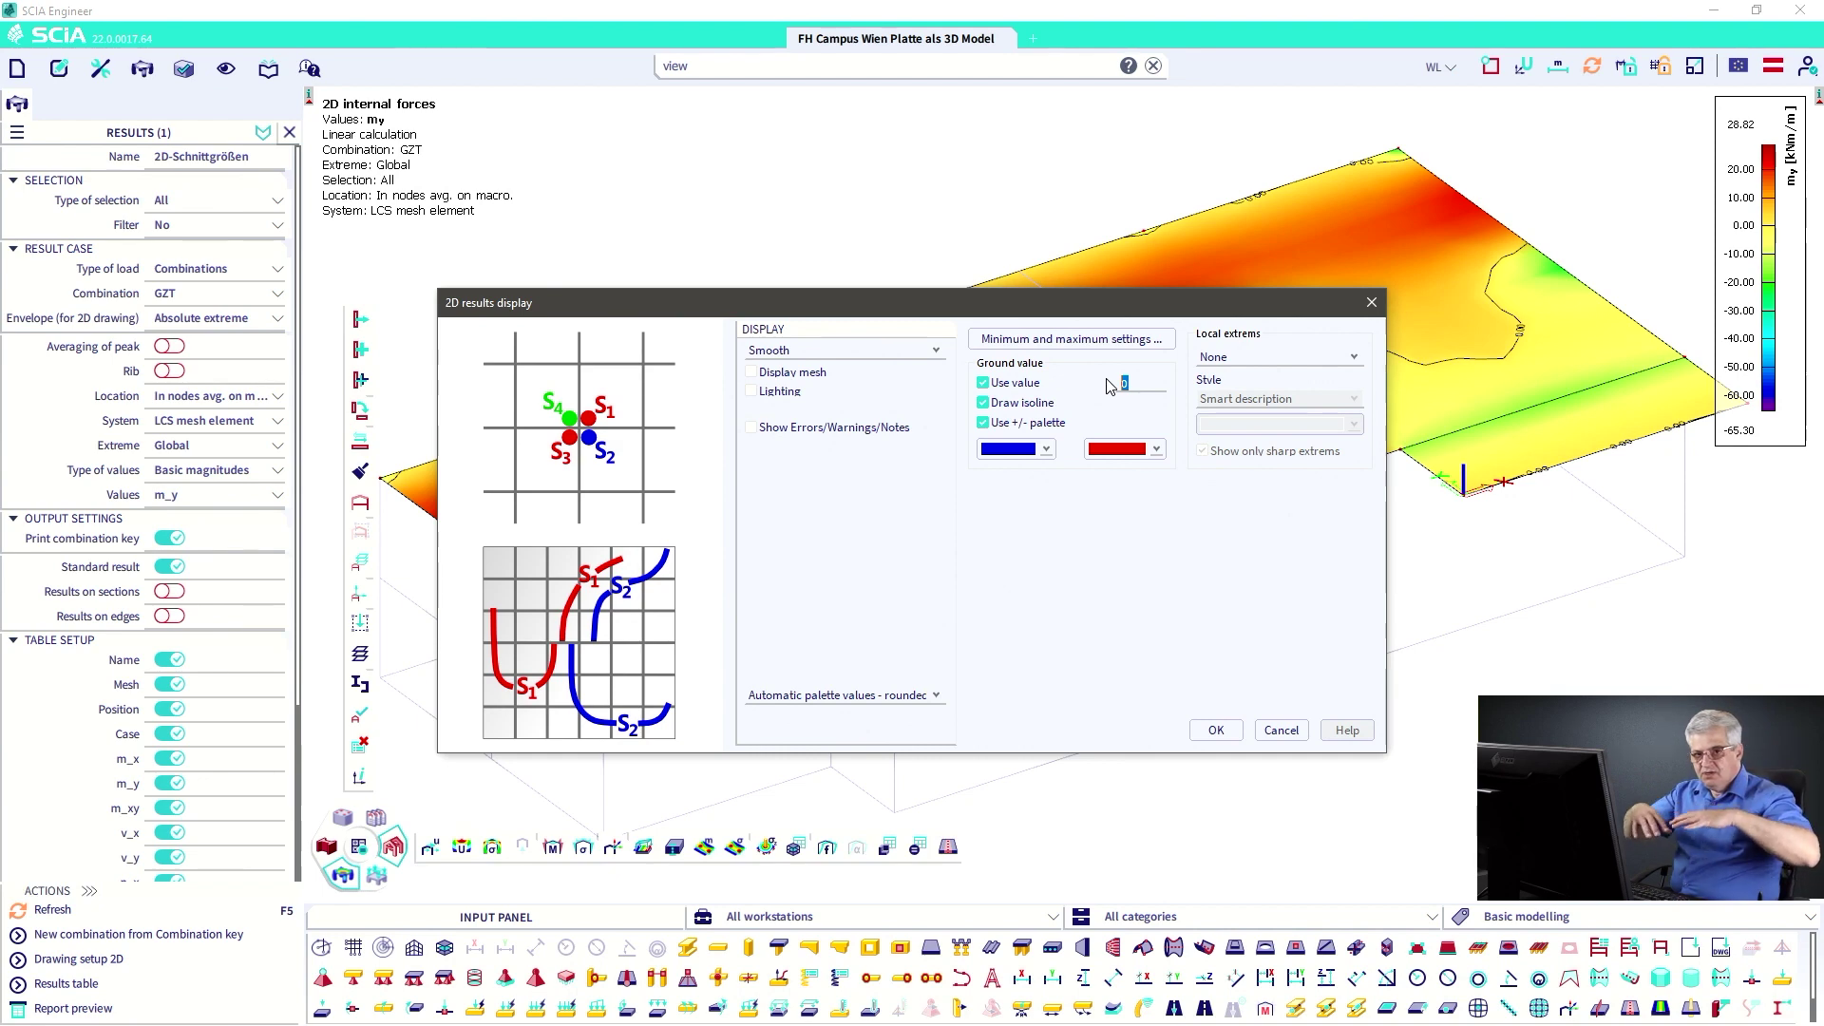
click(1216, 730)
click(93, 912)
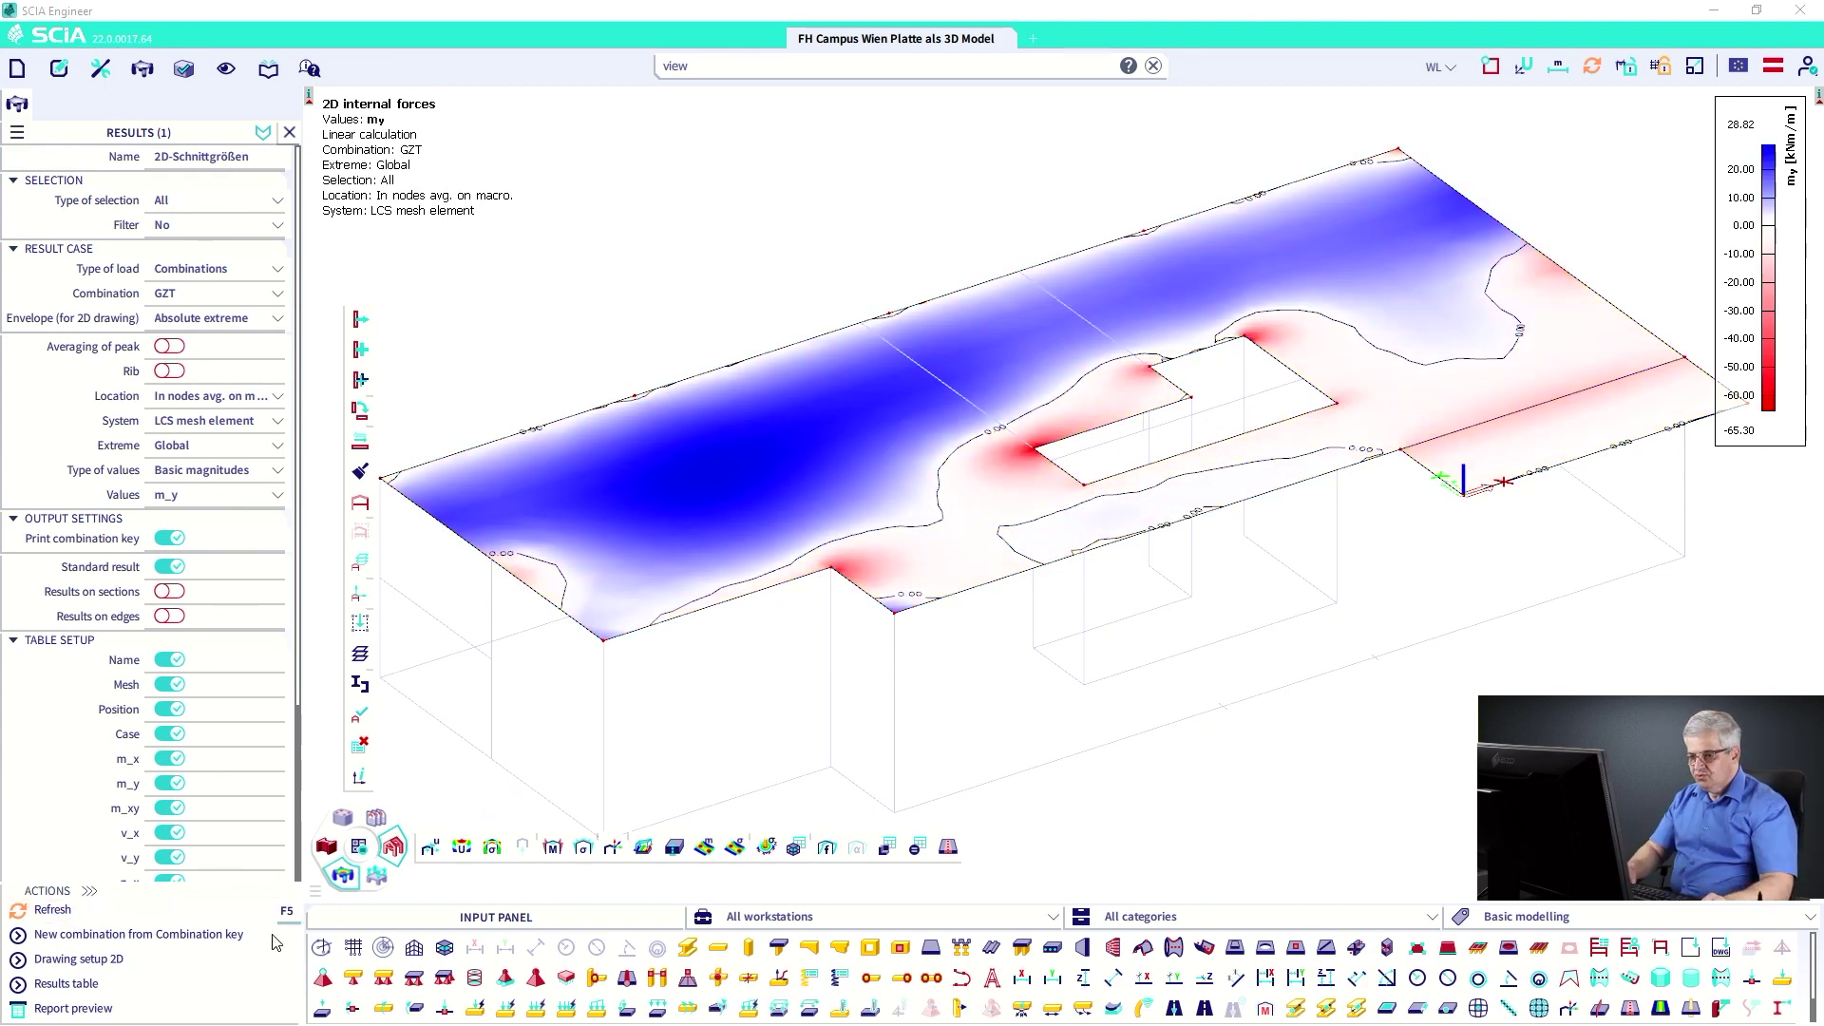
- Switch the m_y display style to Isolines and refresh the plot
click(110, 960)
click(842, 353)
click(798, 402)
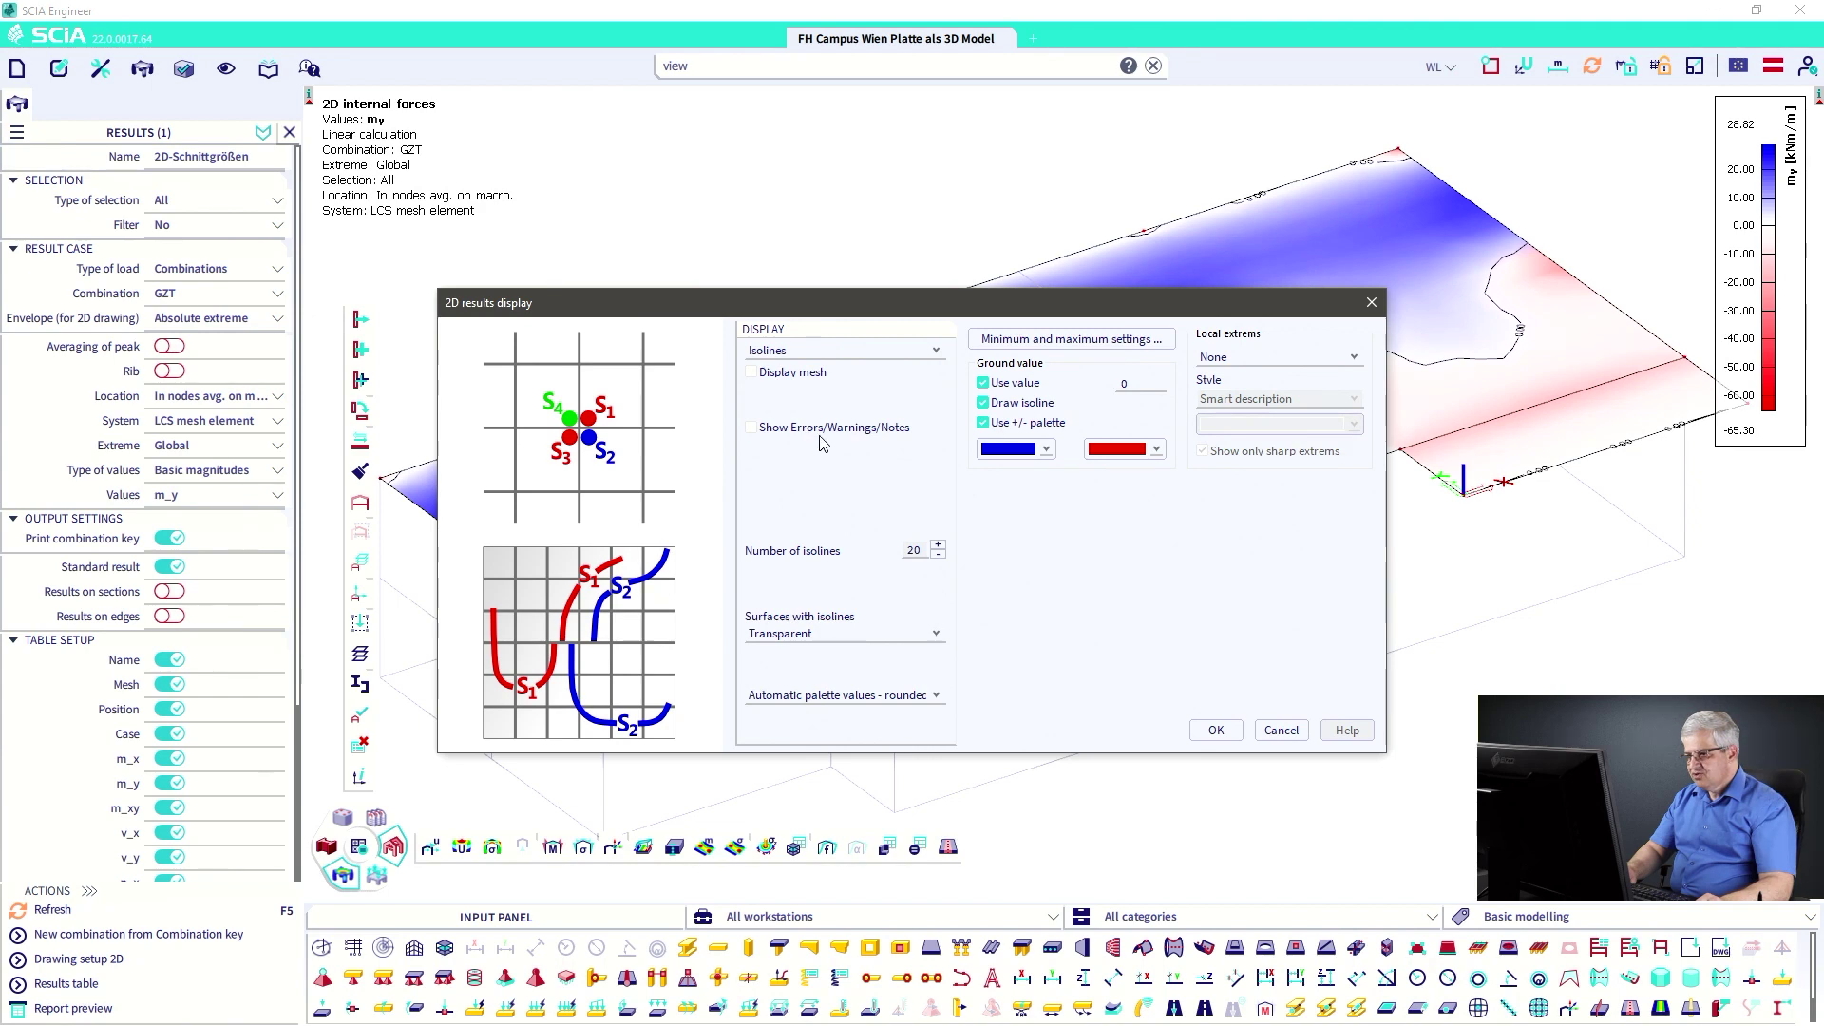
click(1216, 731)
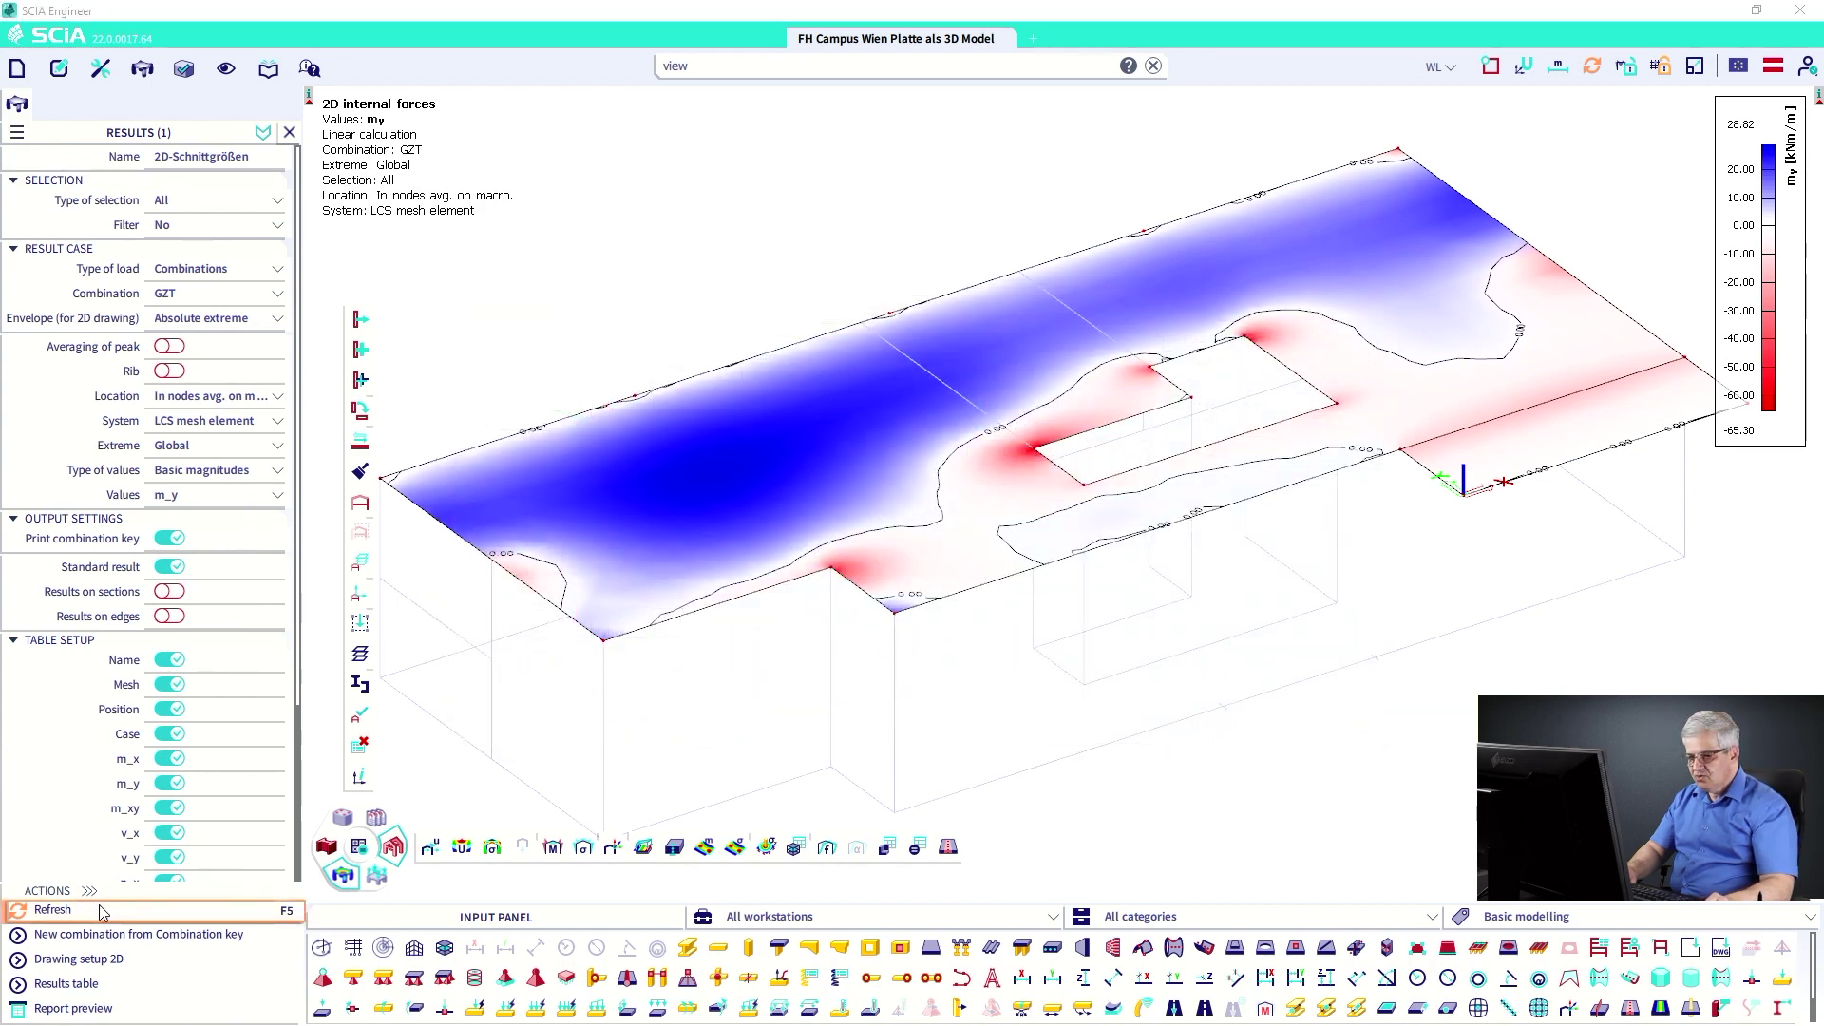
click(224, 908)
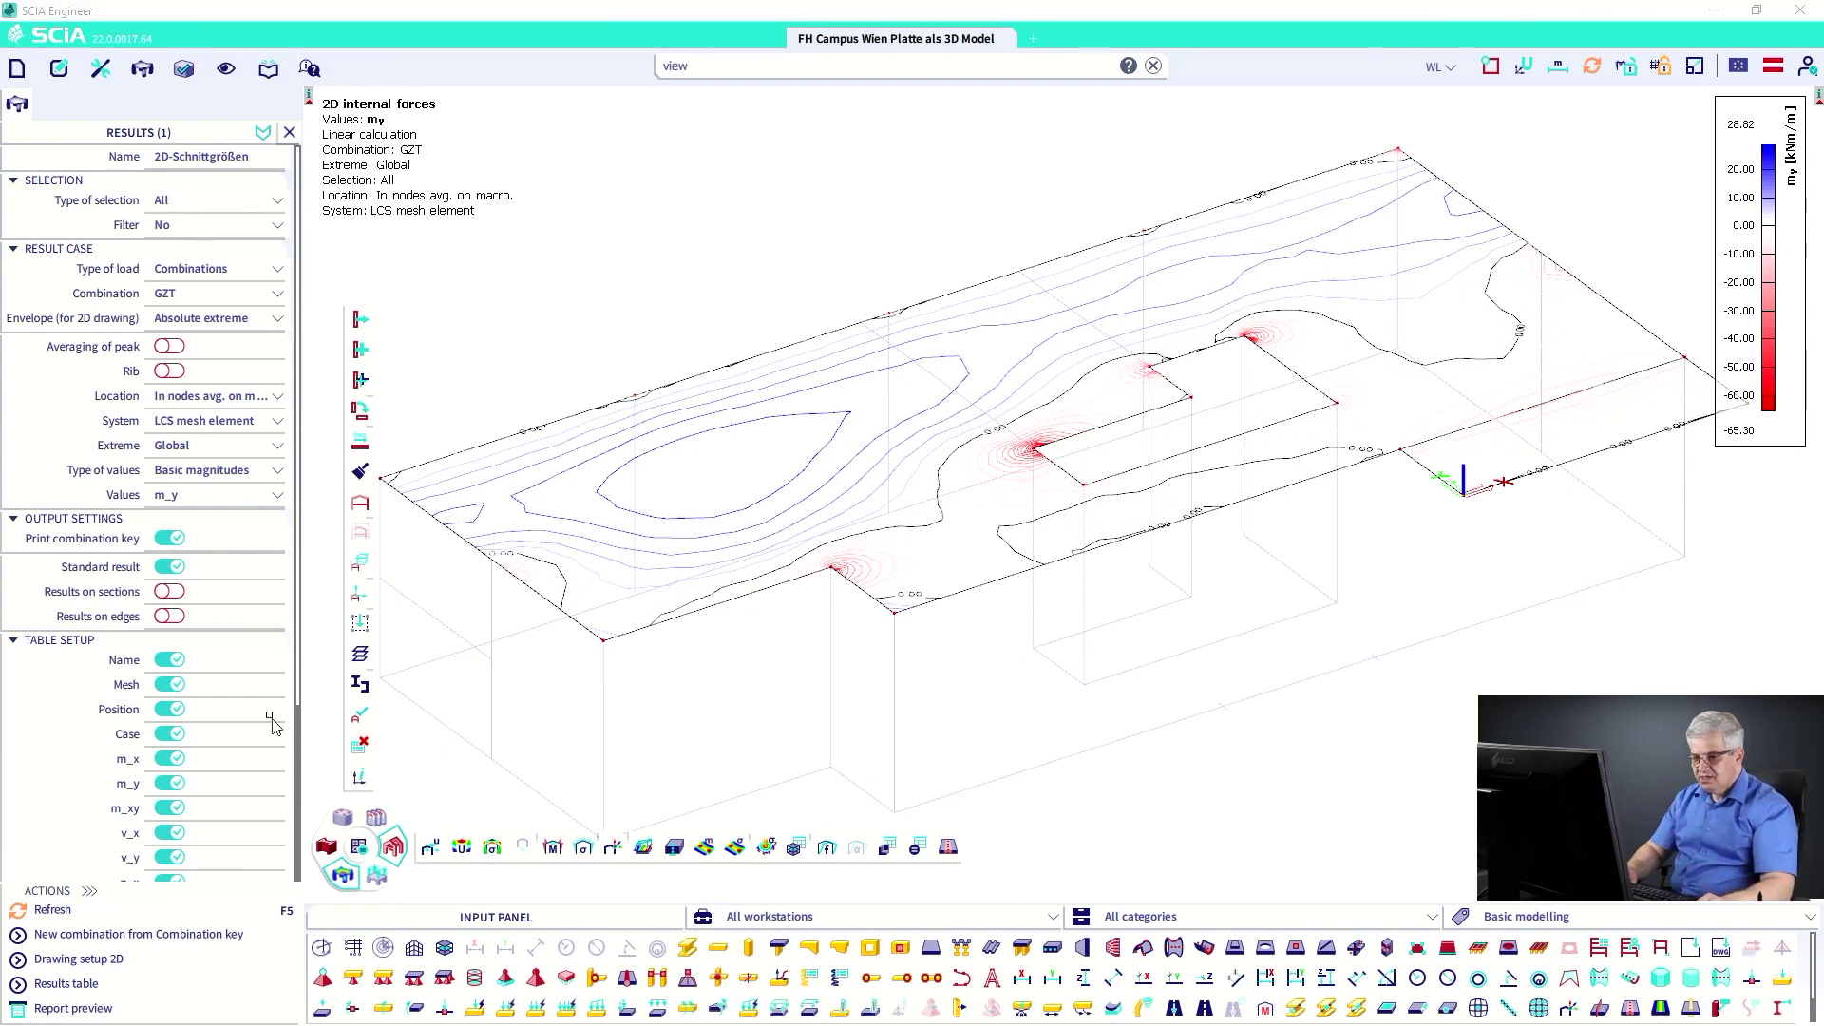
- Reapply the display settings to draw multicoloured isolines with the full rainbow legend
click(112, 961)
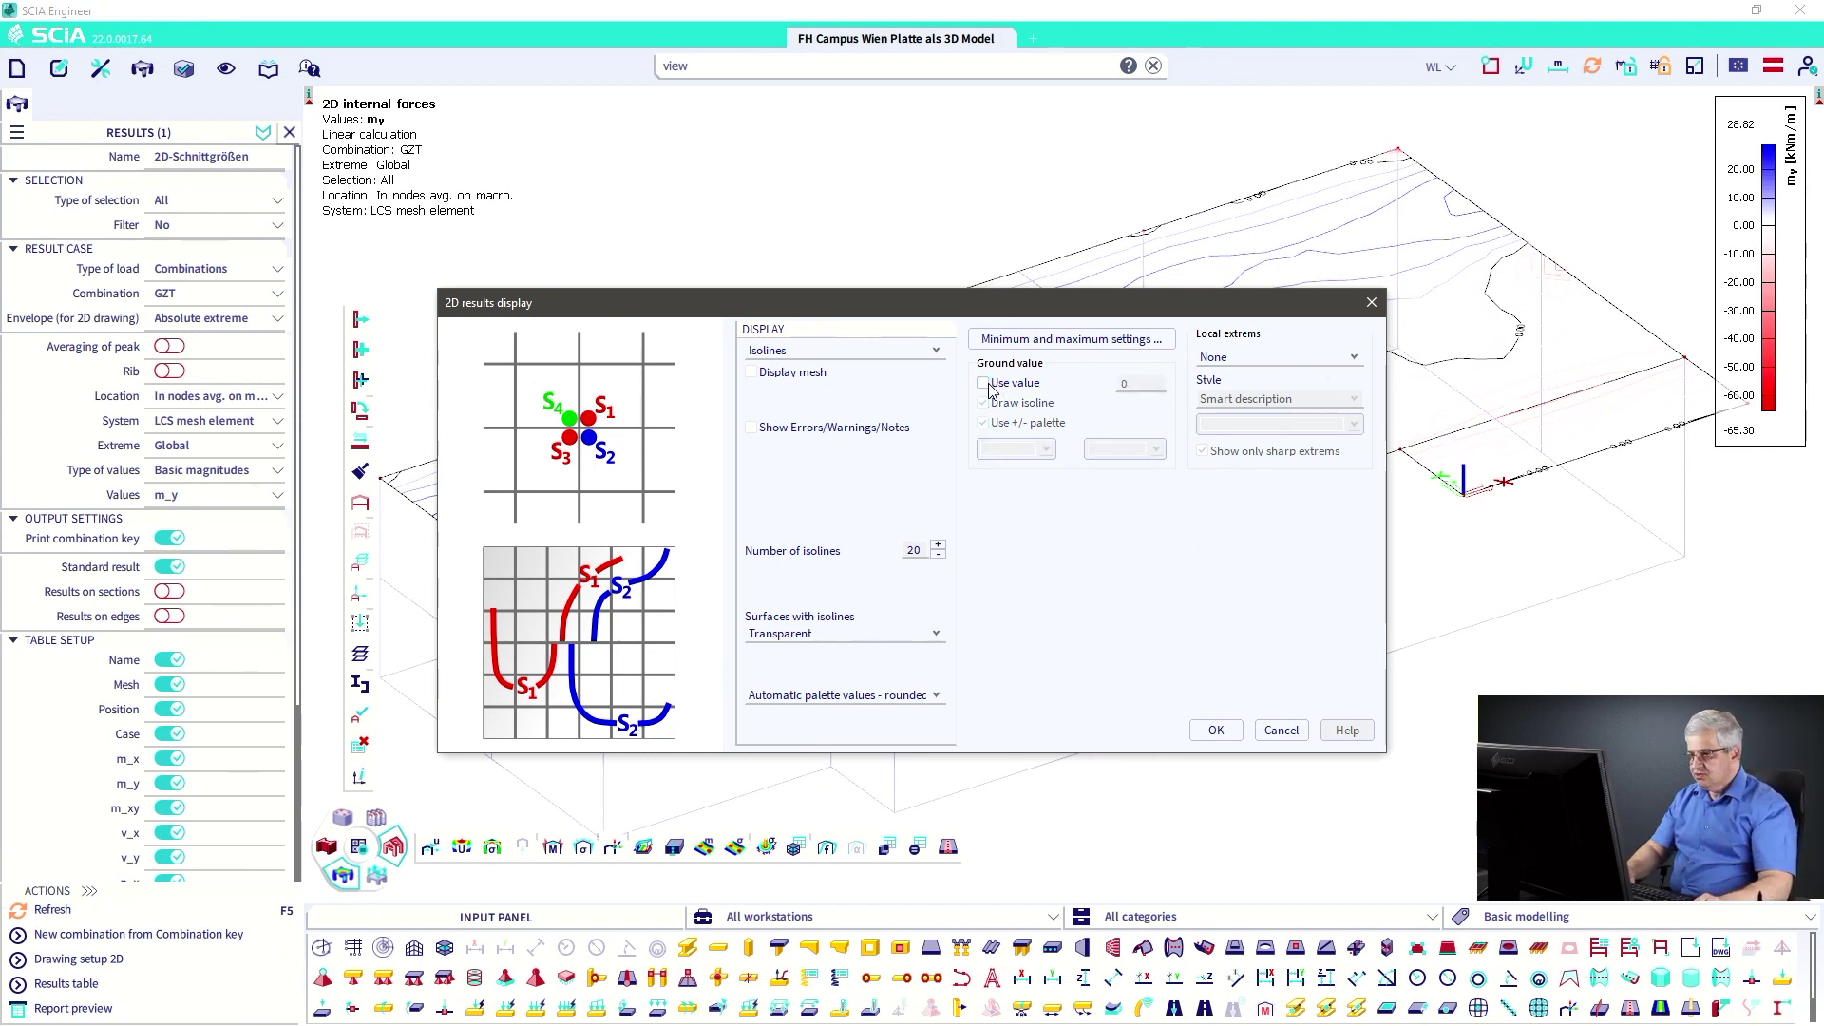
click(1212, 730)
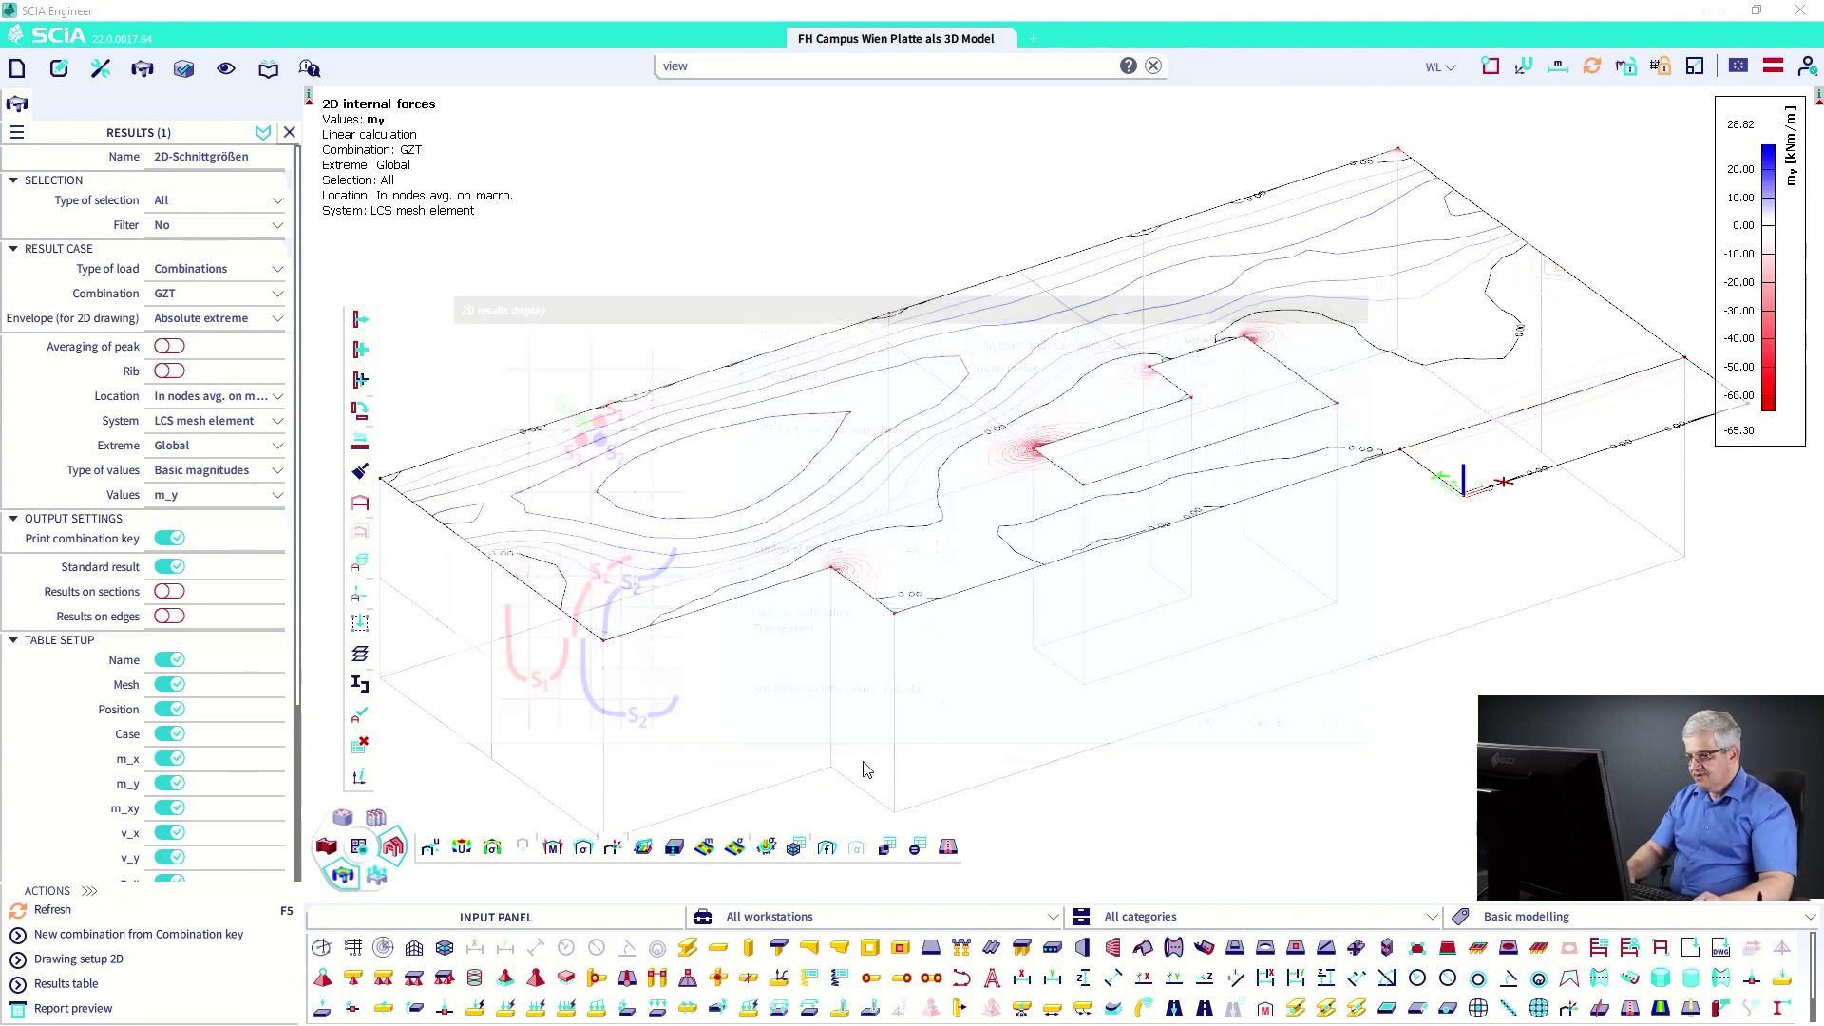
click(57, 910)
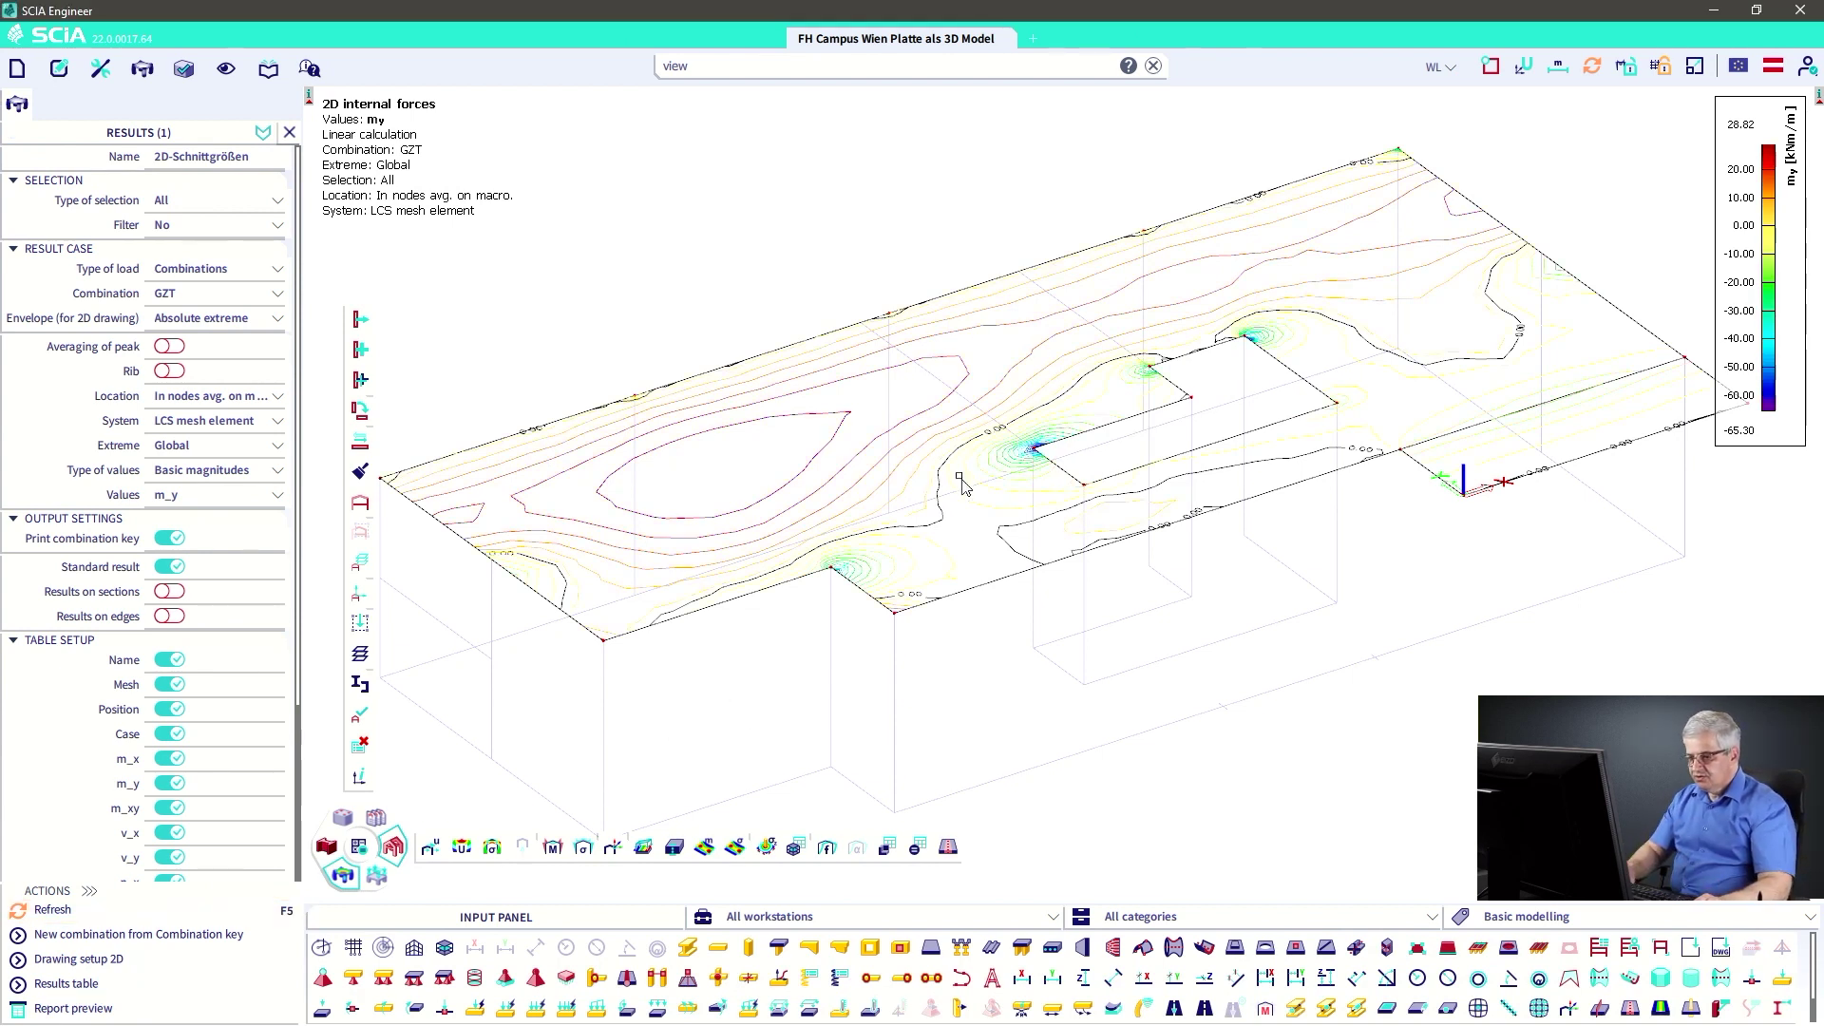
click(93, 964)
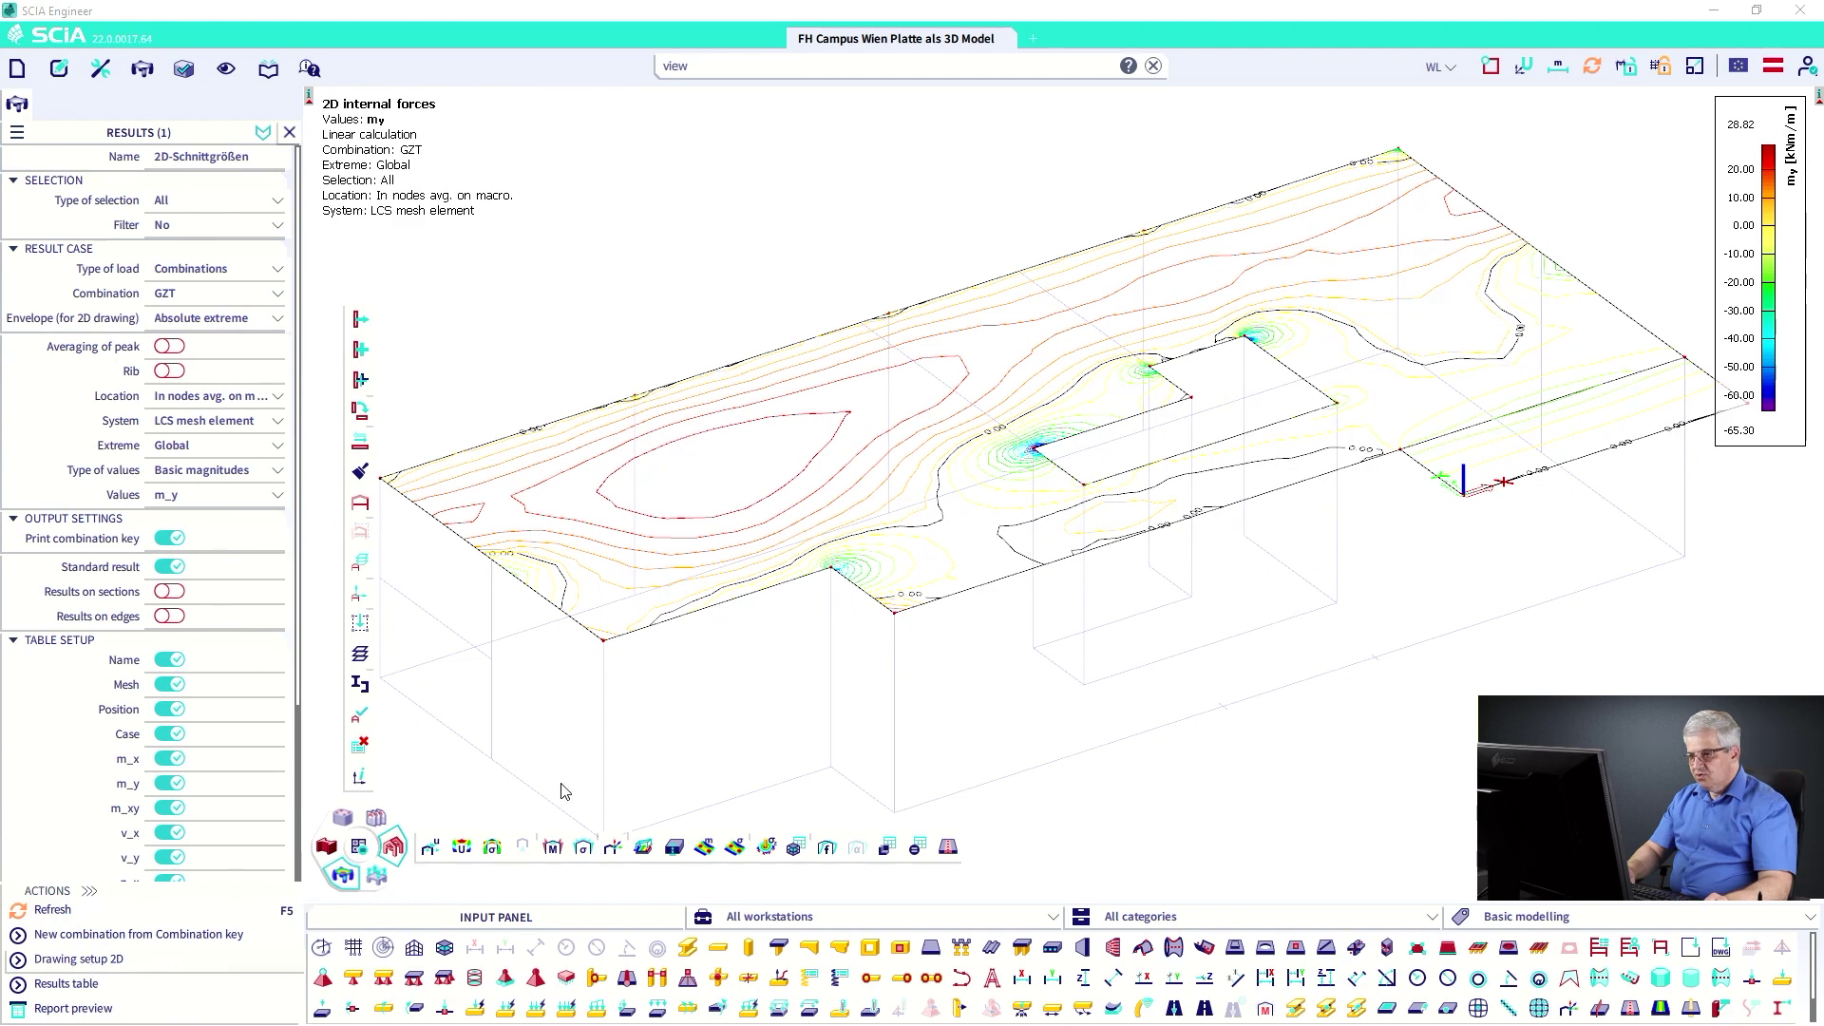
- Switch the m_y plot to filled isobands, refresh, and view the slab from above
click(849, 352)
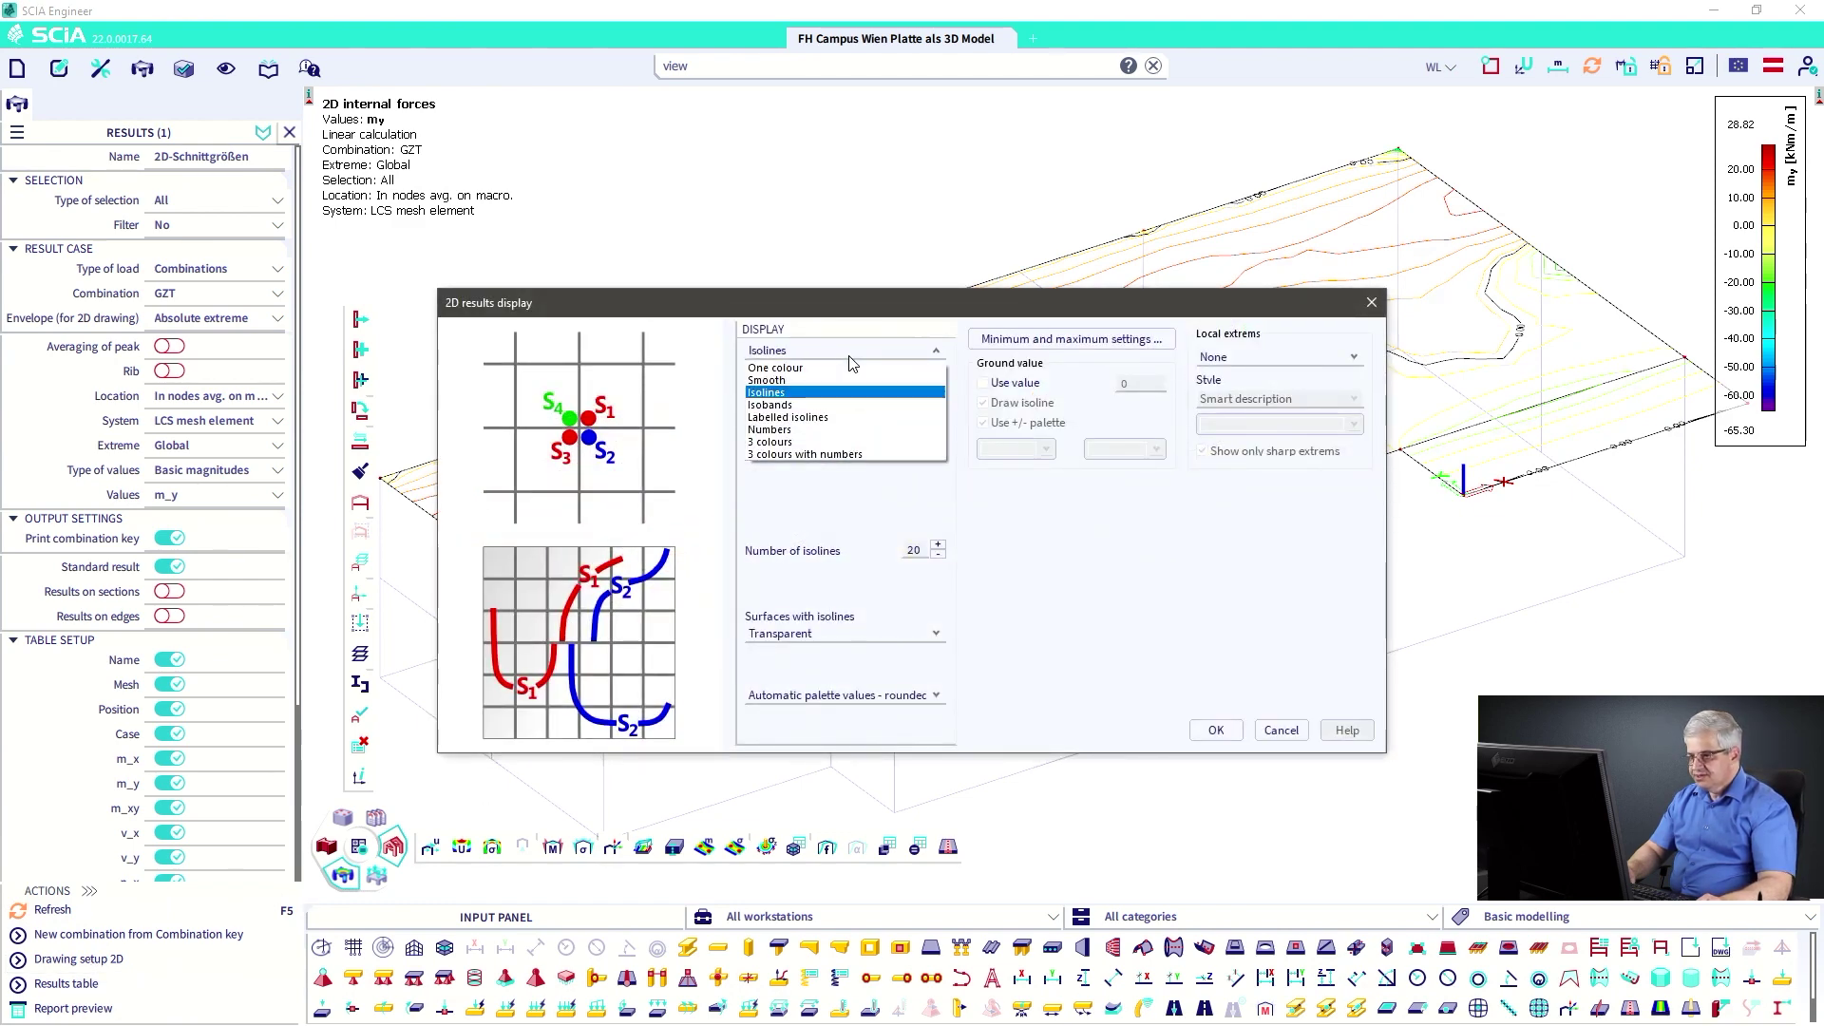
click(798, 406)
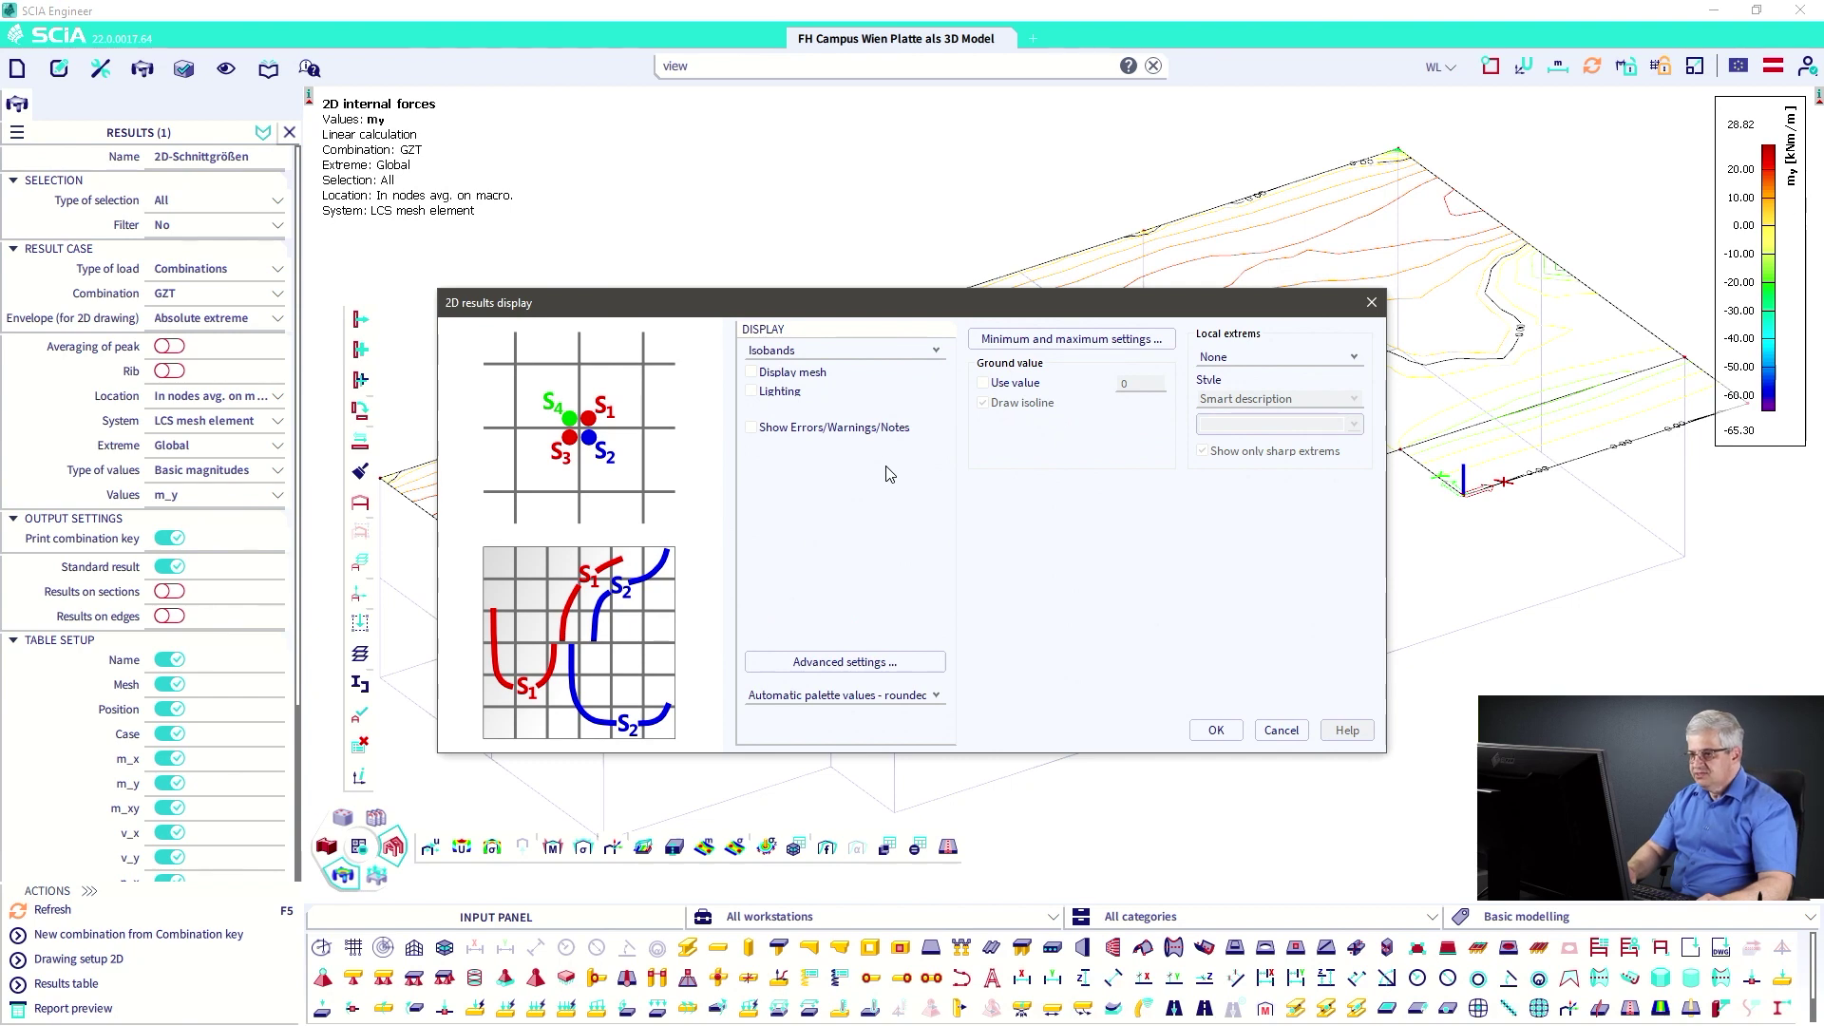
click(1210, 730)
click(186, 912)
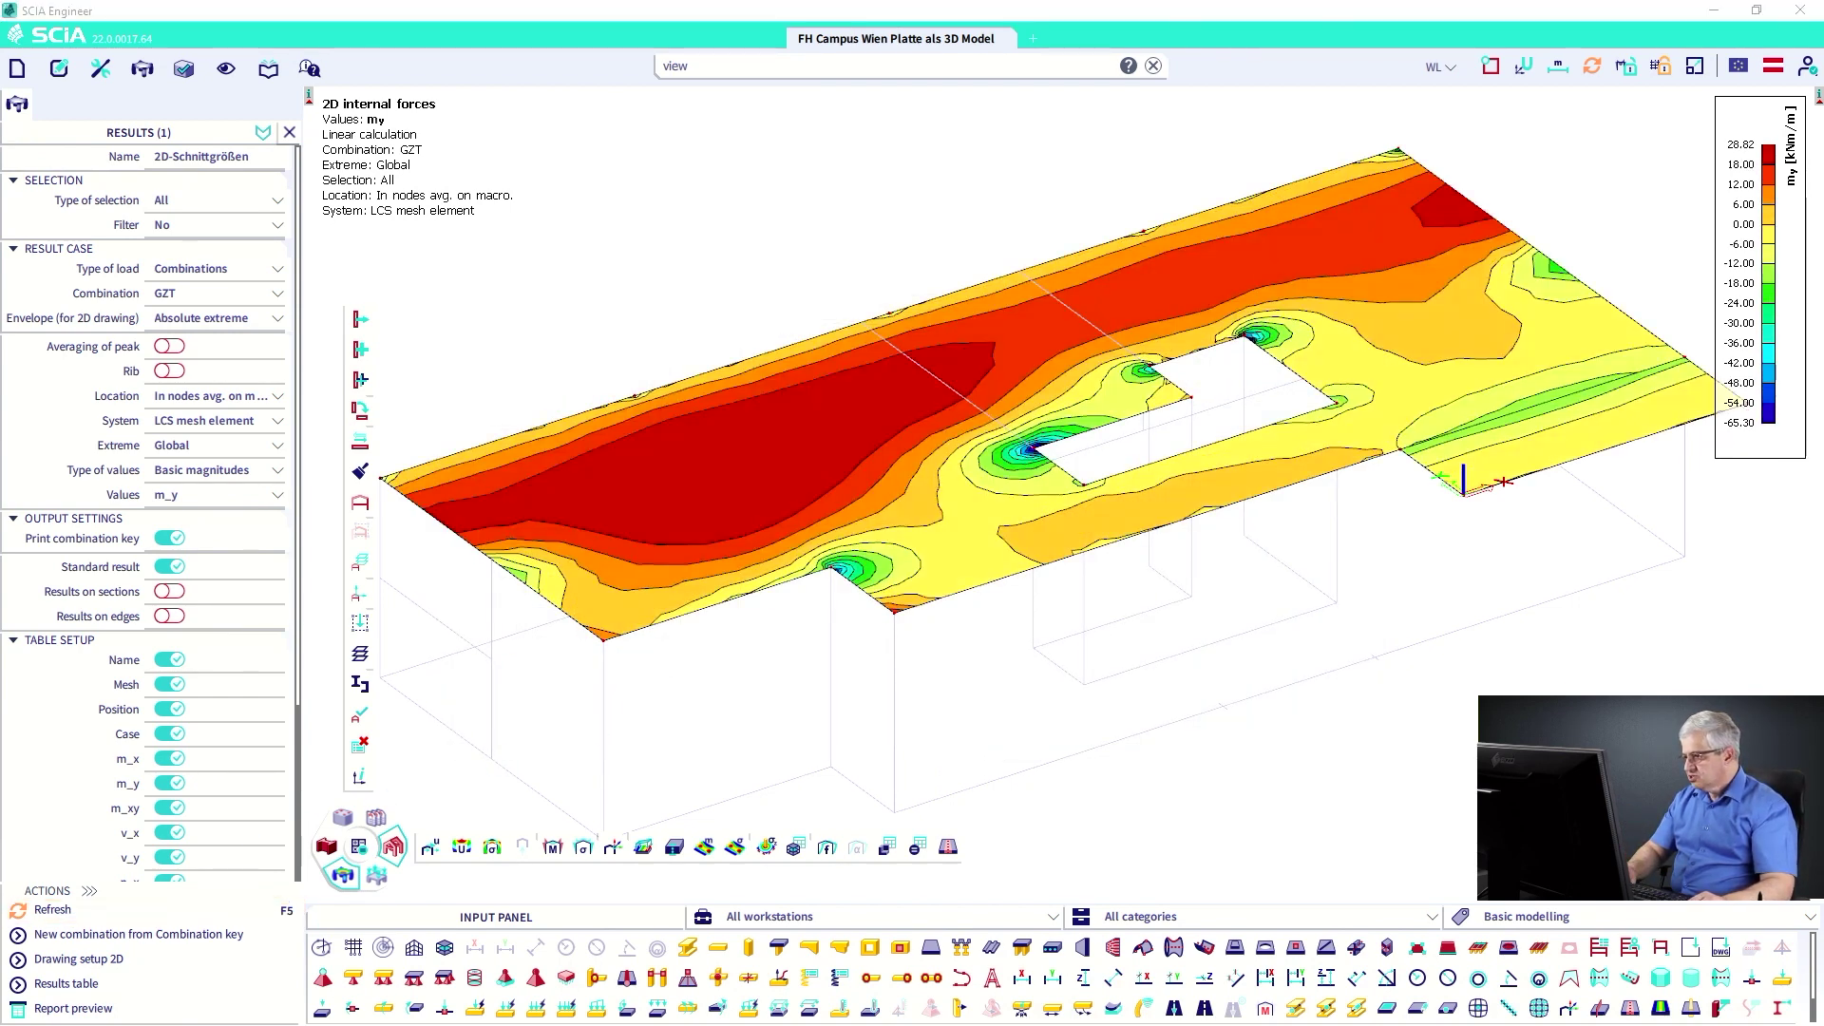
key(ctrl+shift+z)
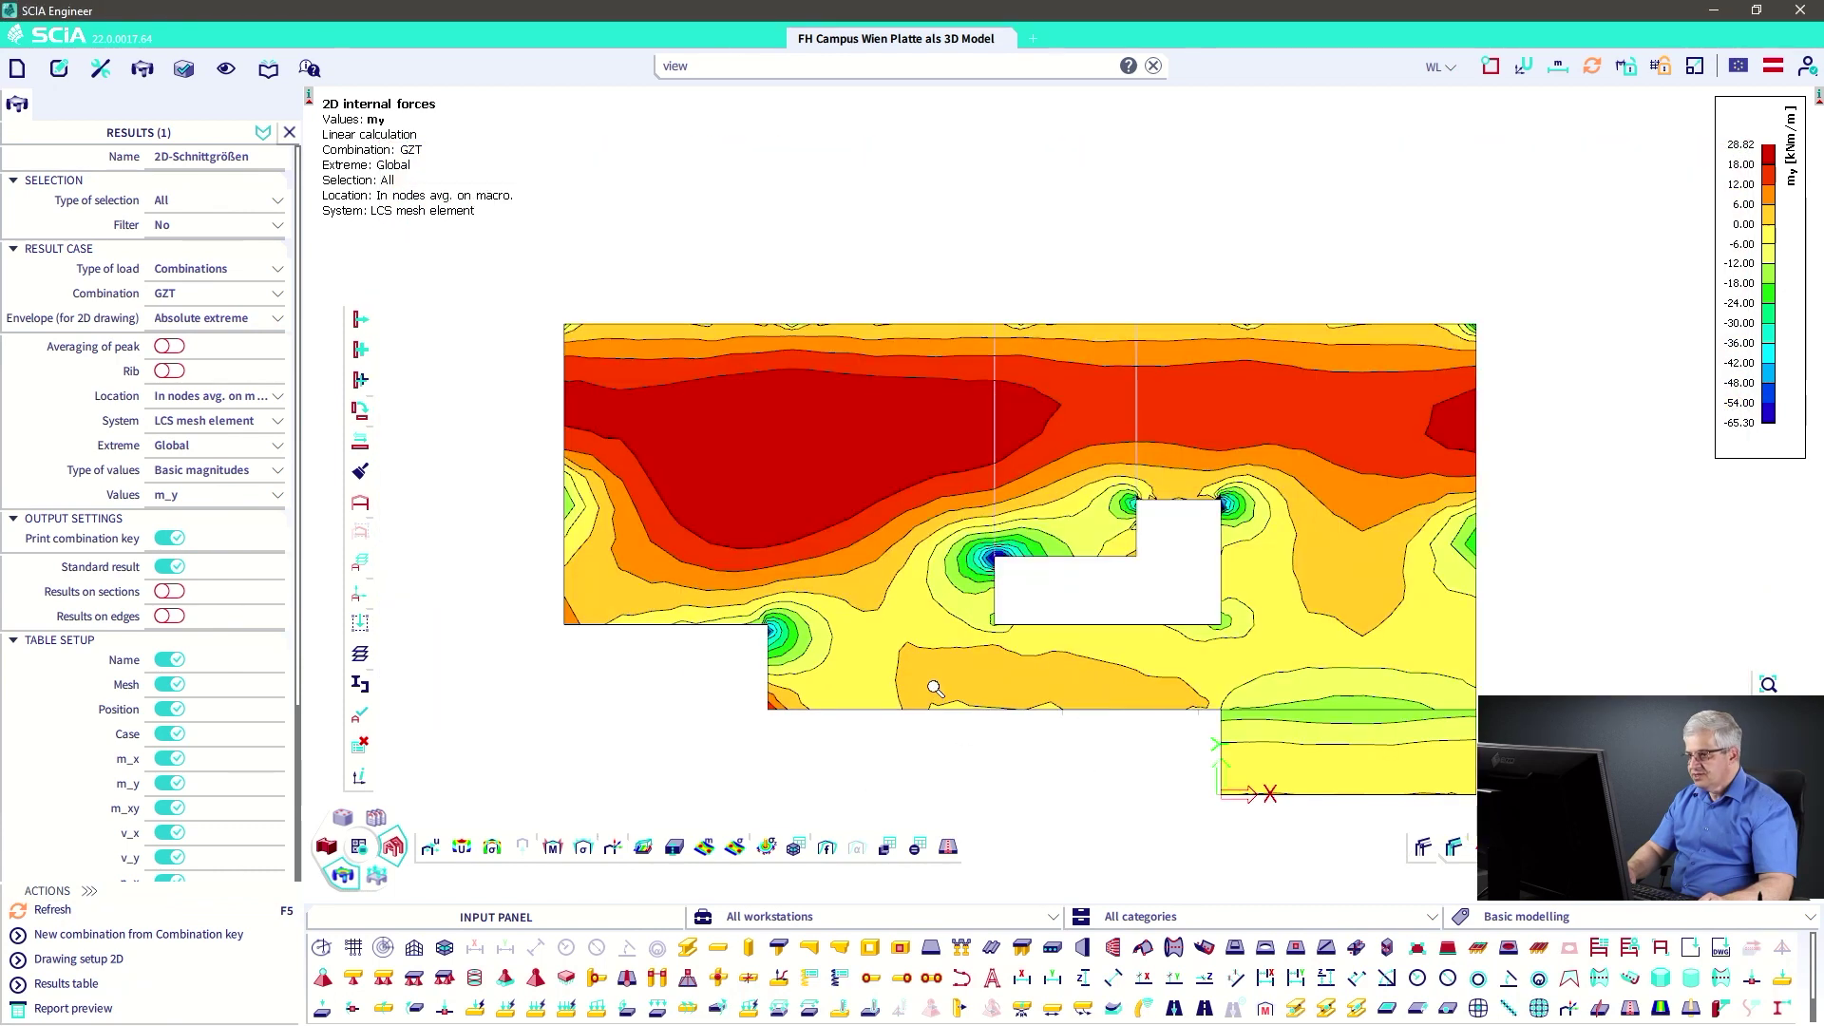
scroll(855, 641, down, 3)
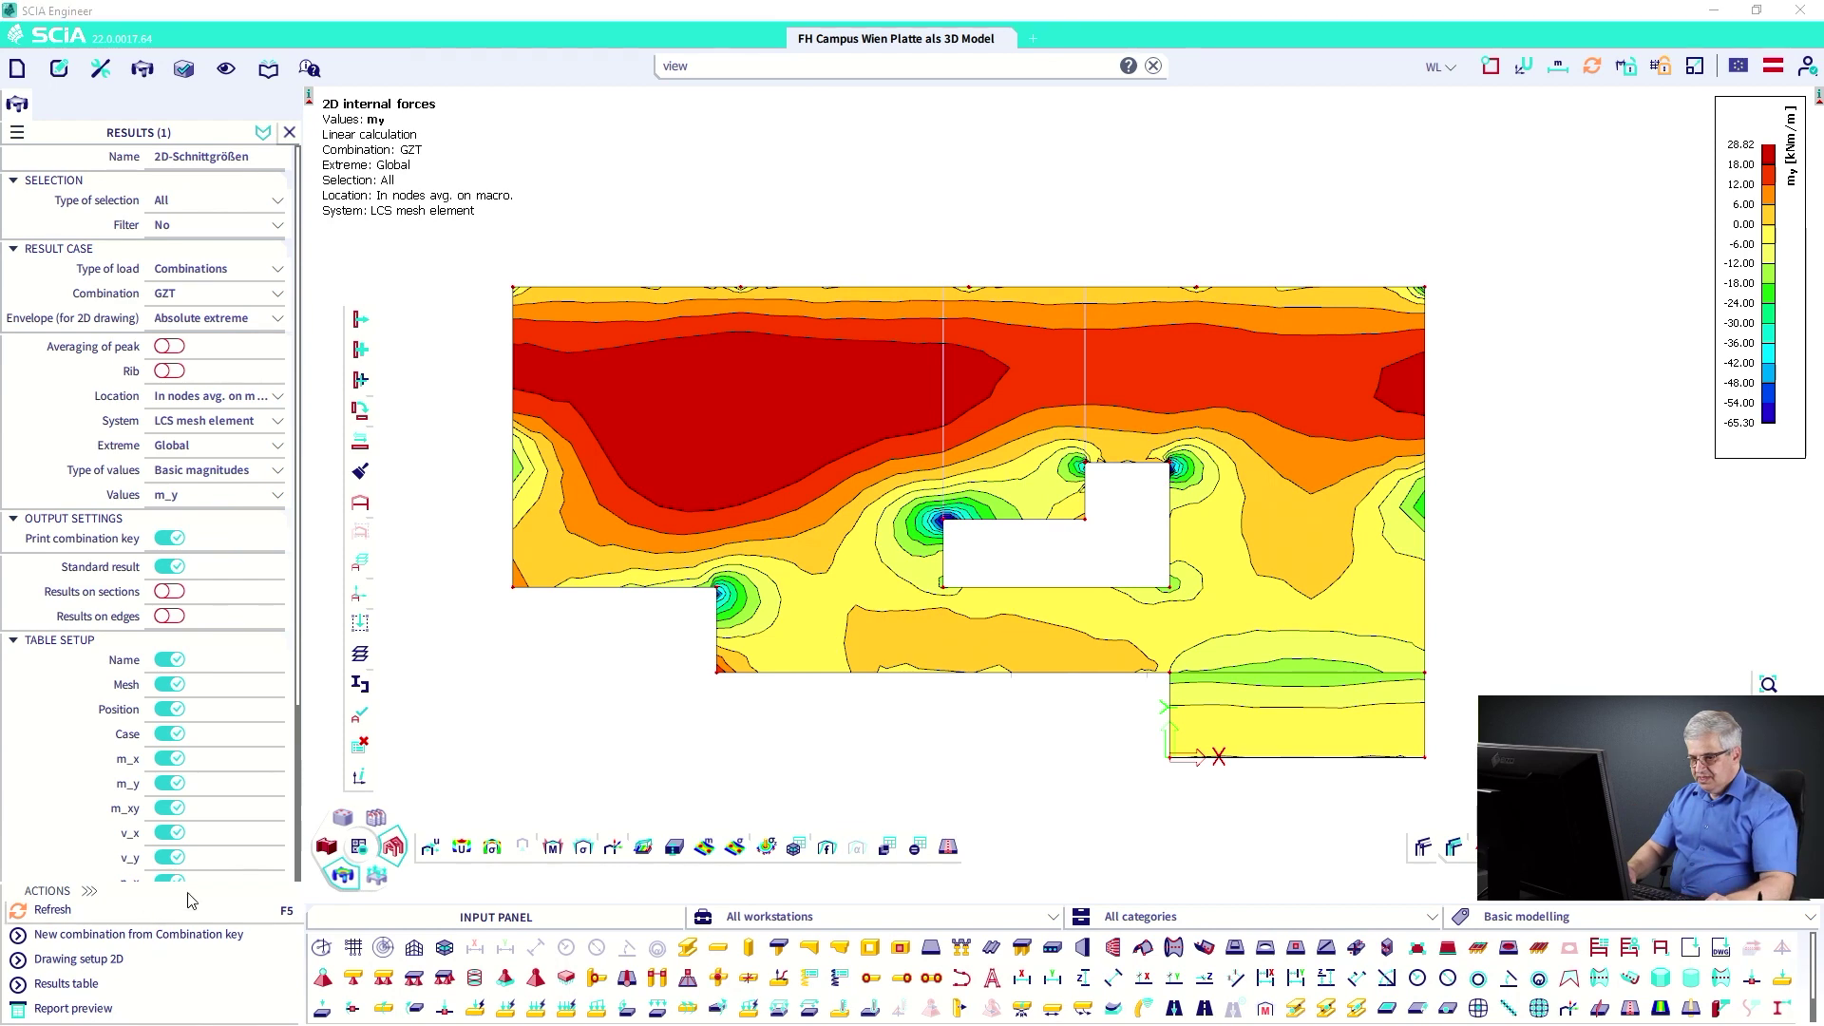
- Turn on value labels for the isoband contour lines, such as 12.00 and -6.00
click(105, 960)
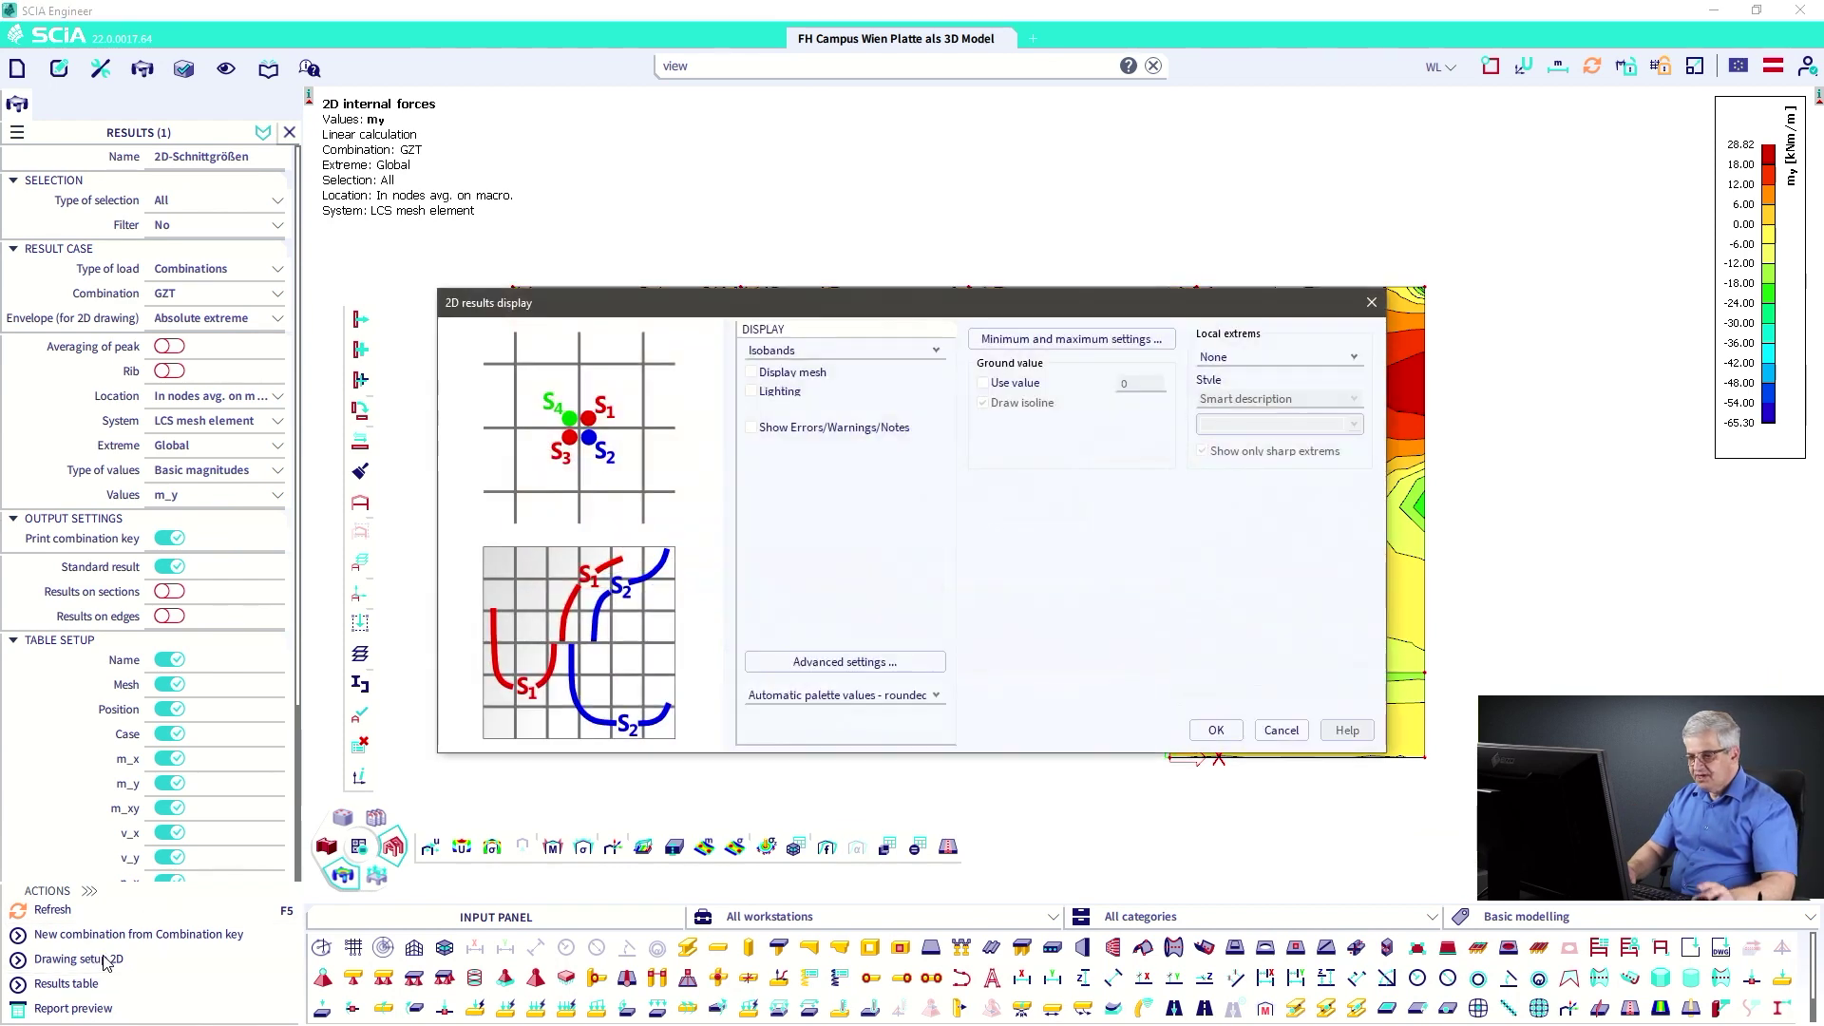
click(844, 662)
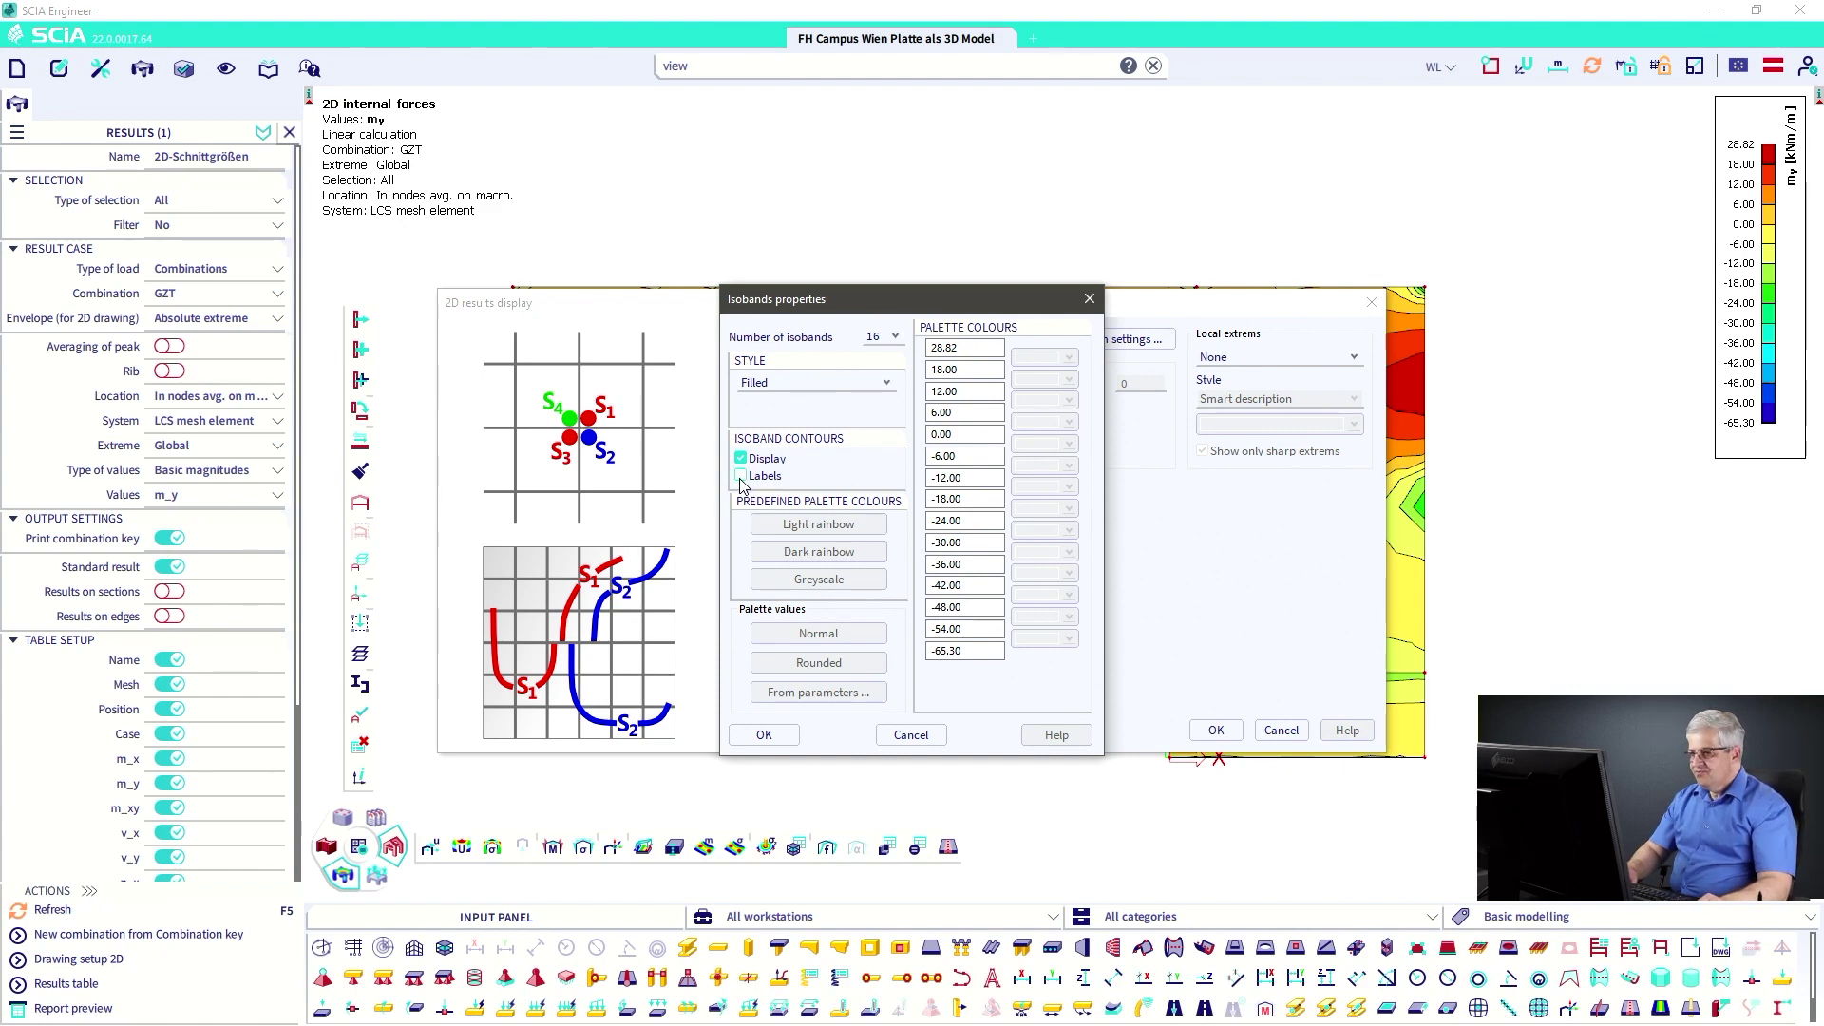
click(924, 737)
drag(942, 315, 662, 434)
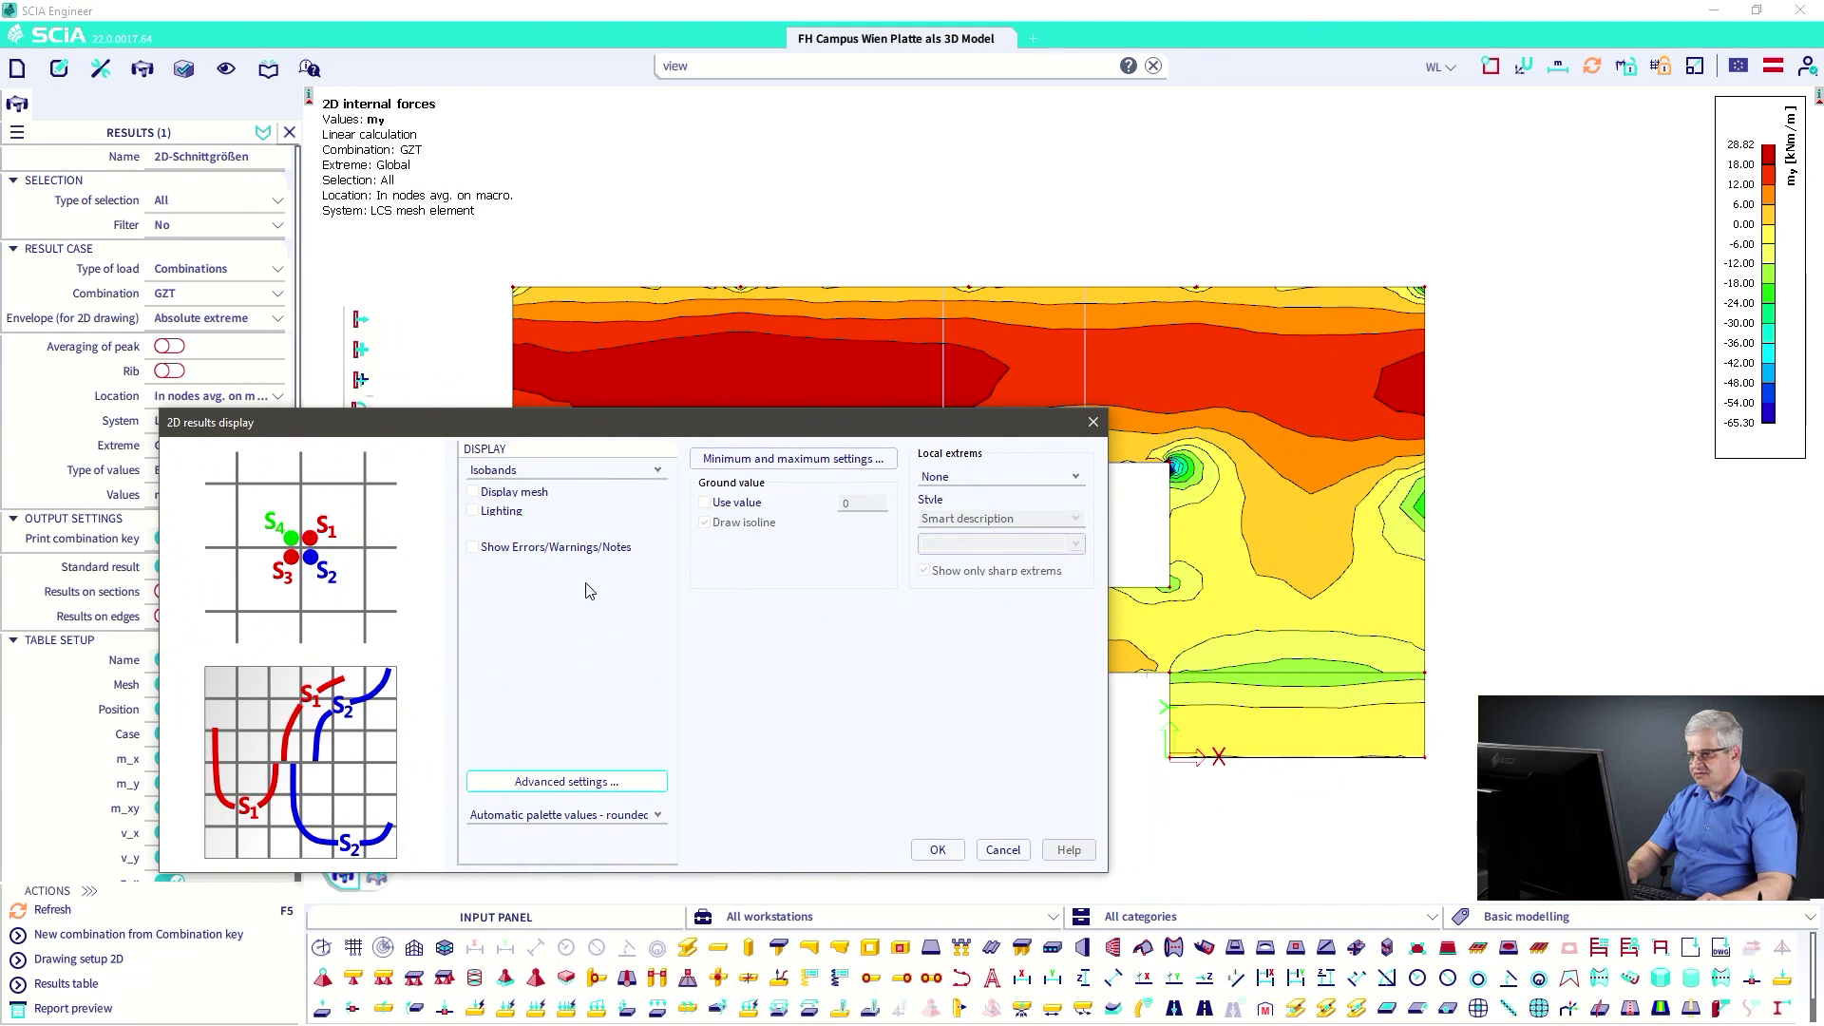
click(530, 783)
click(474, 598)
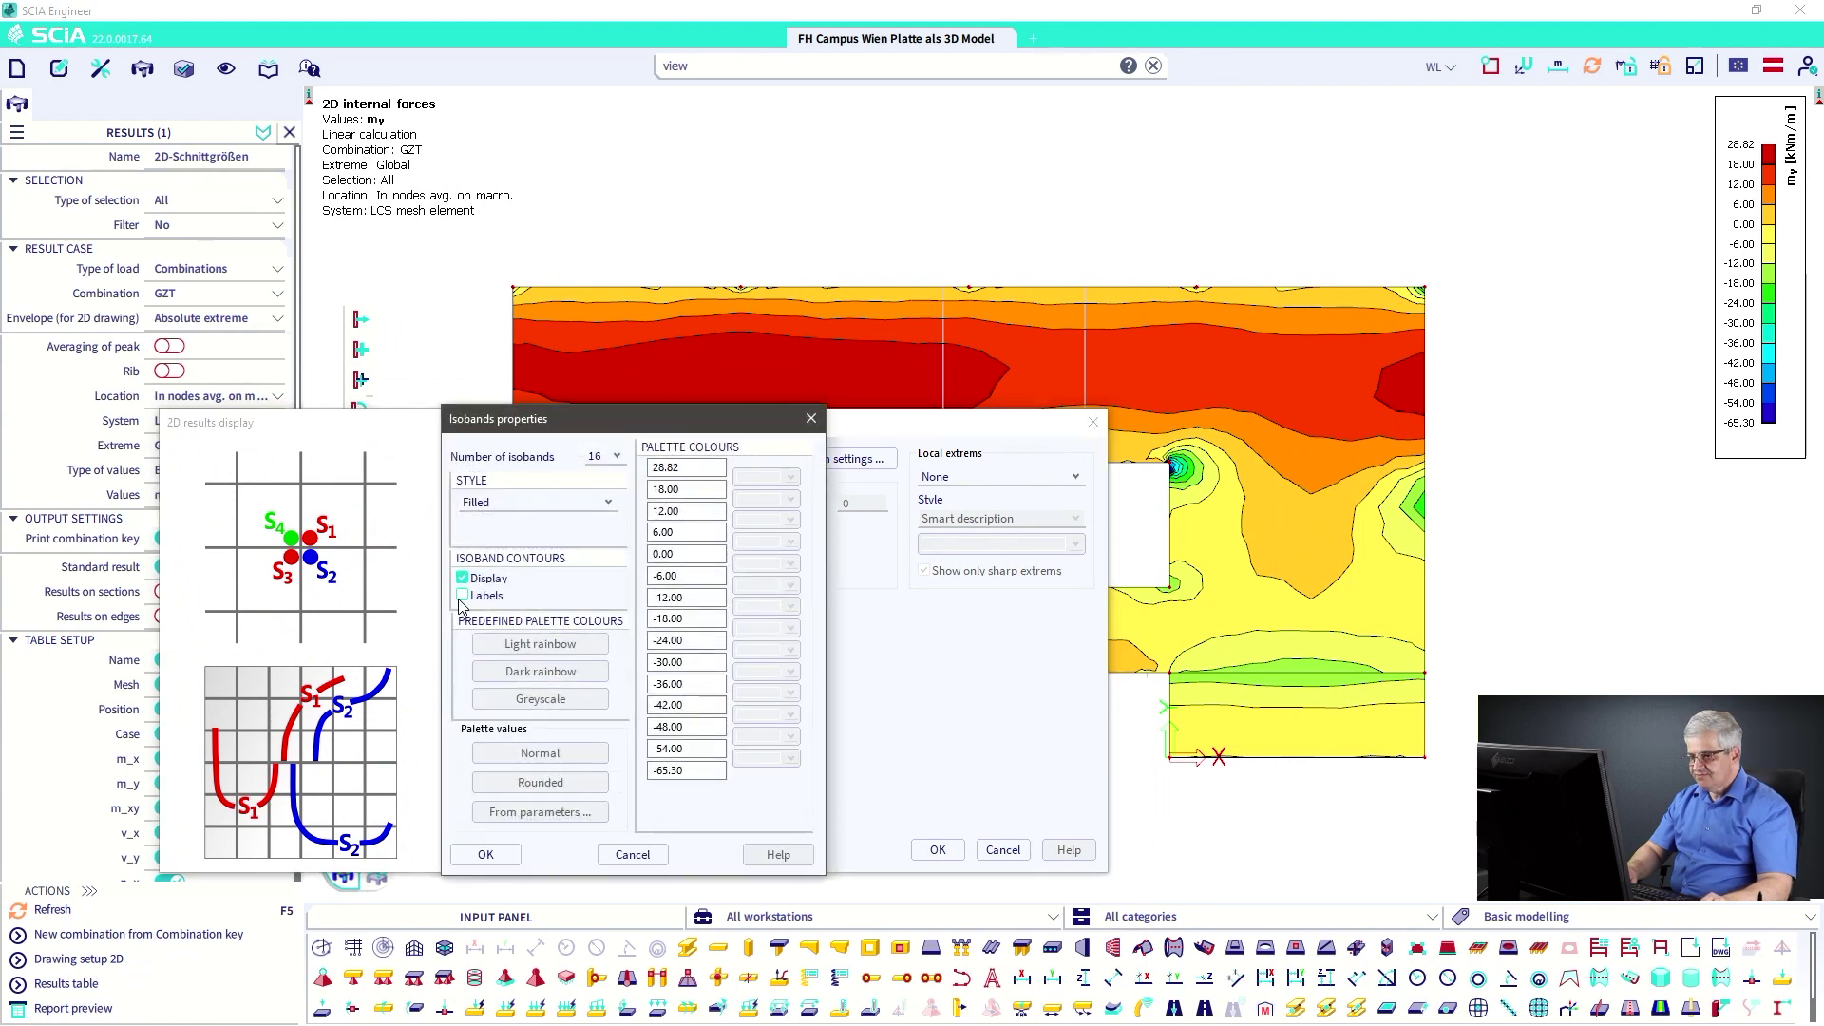
click(483, 854)
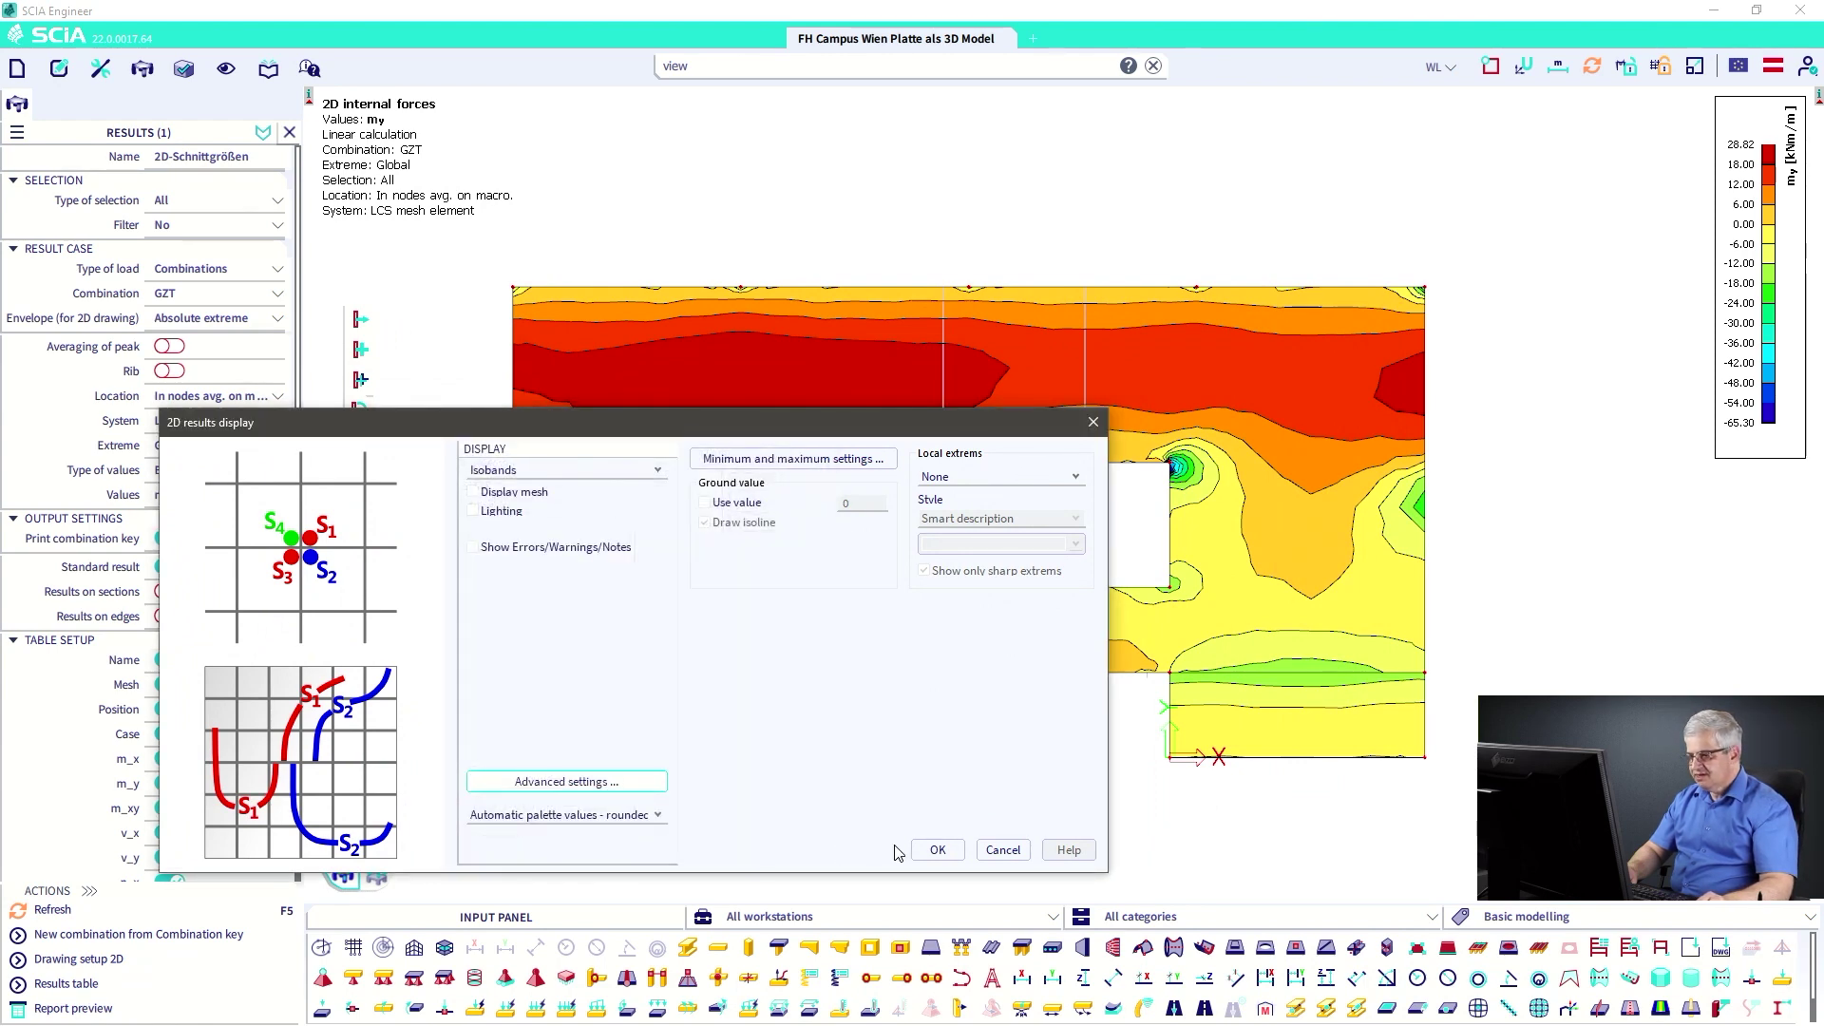
click(935, 851)
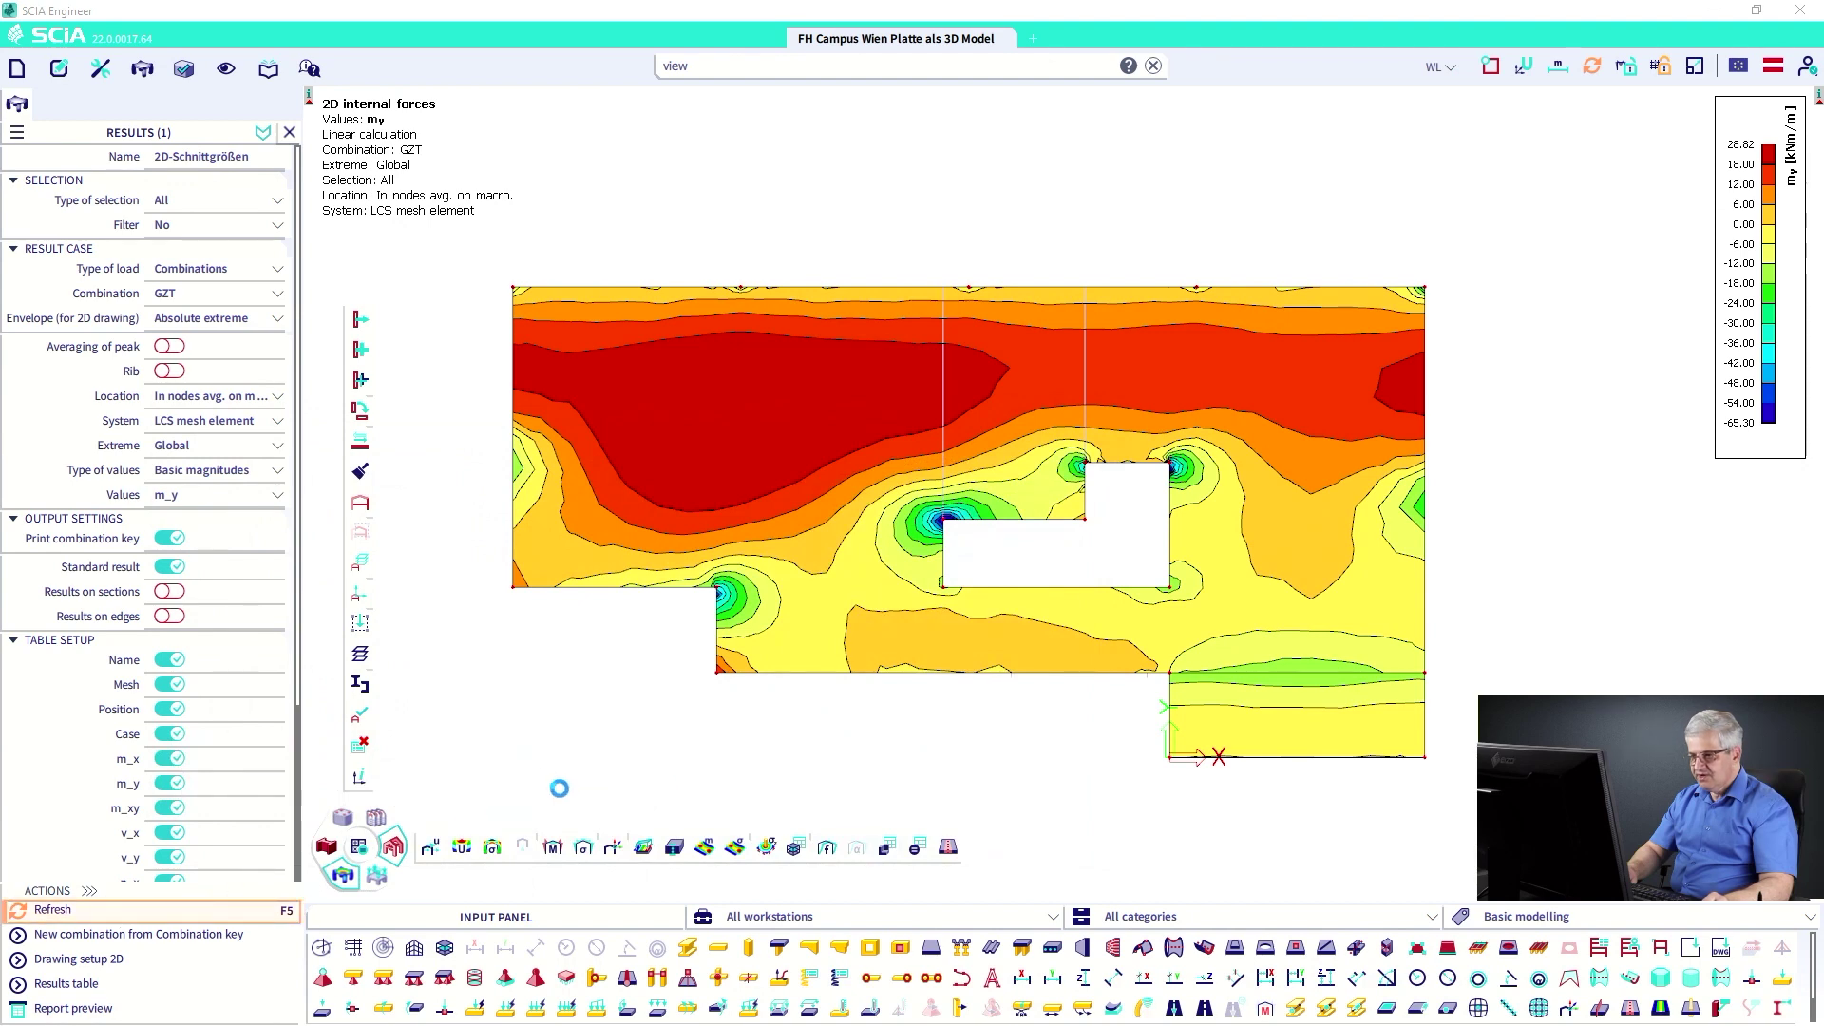
- Switch the isoband palette to user-adjustable values and inspect the -50 band
click(117, 965)
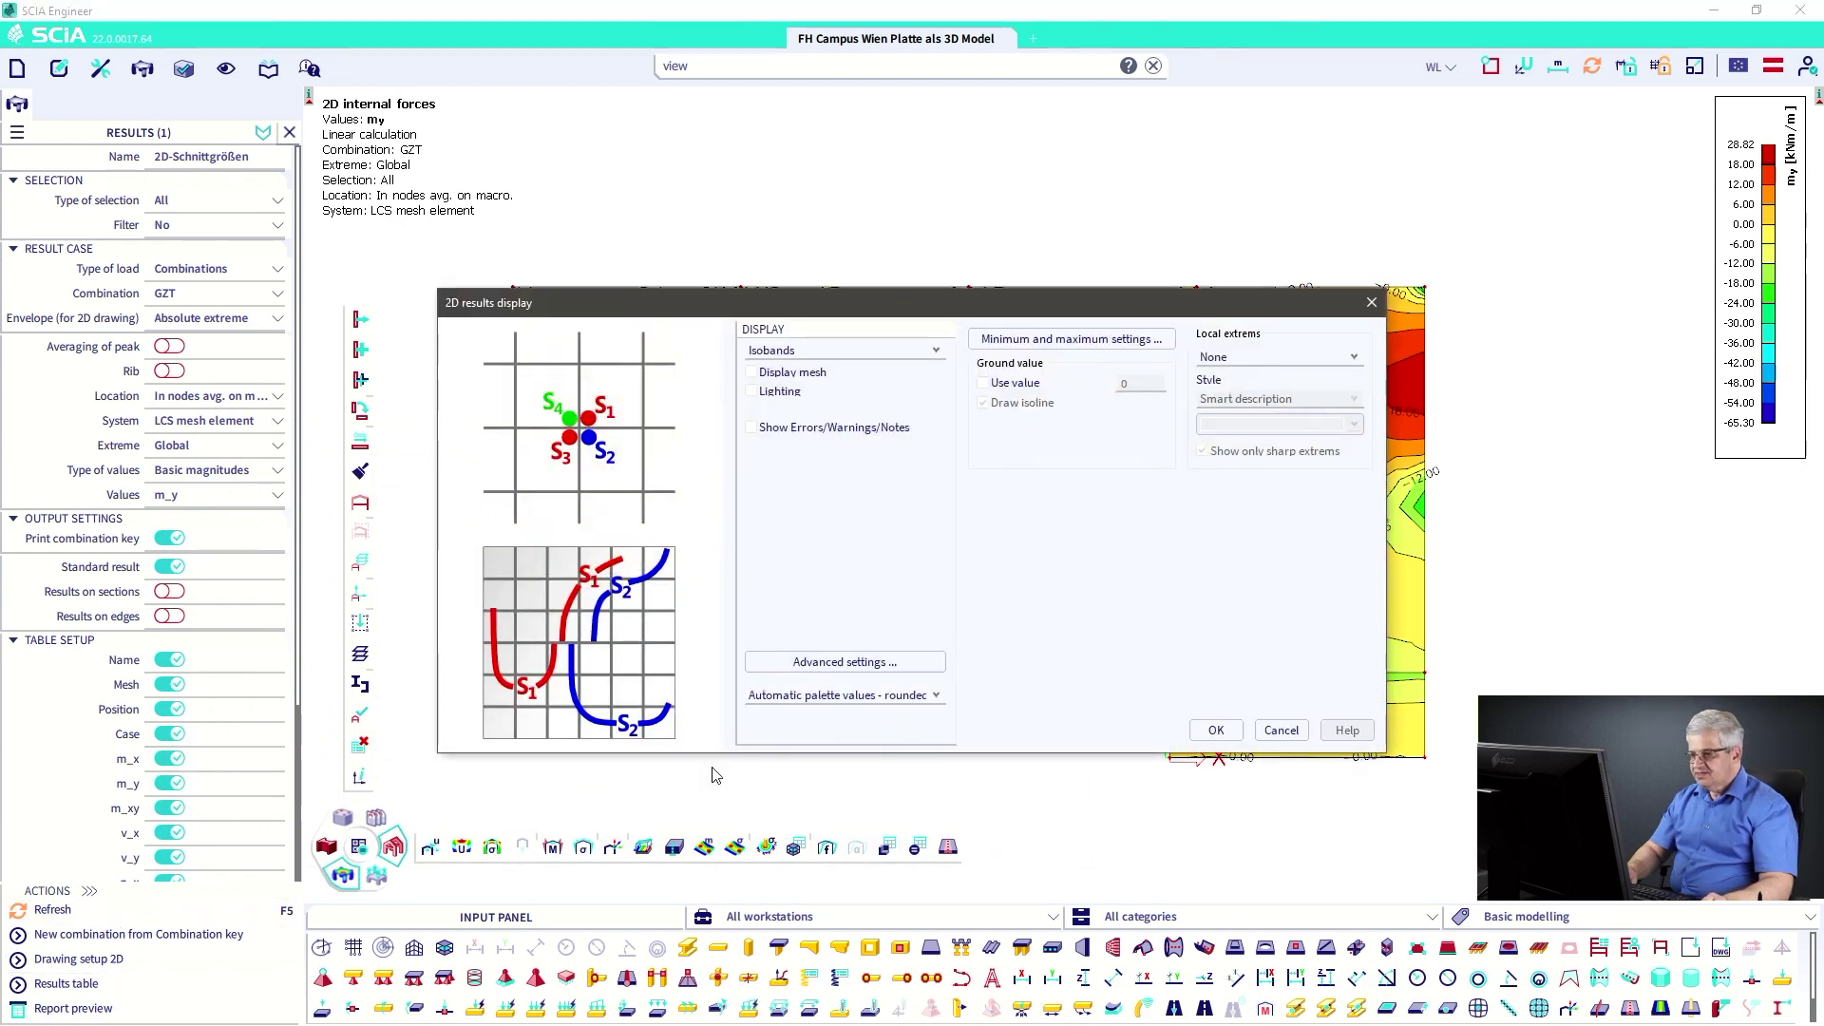
click(885, 697)
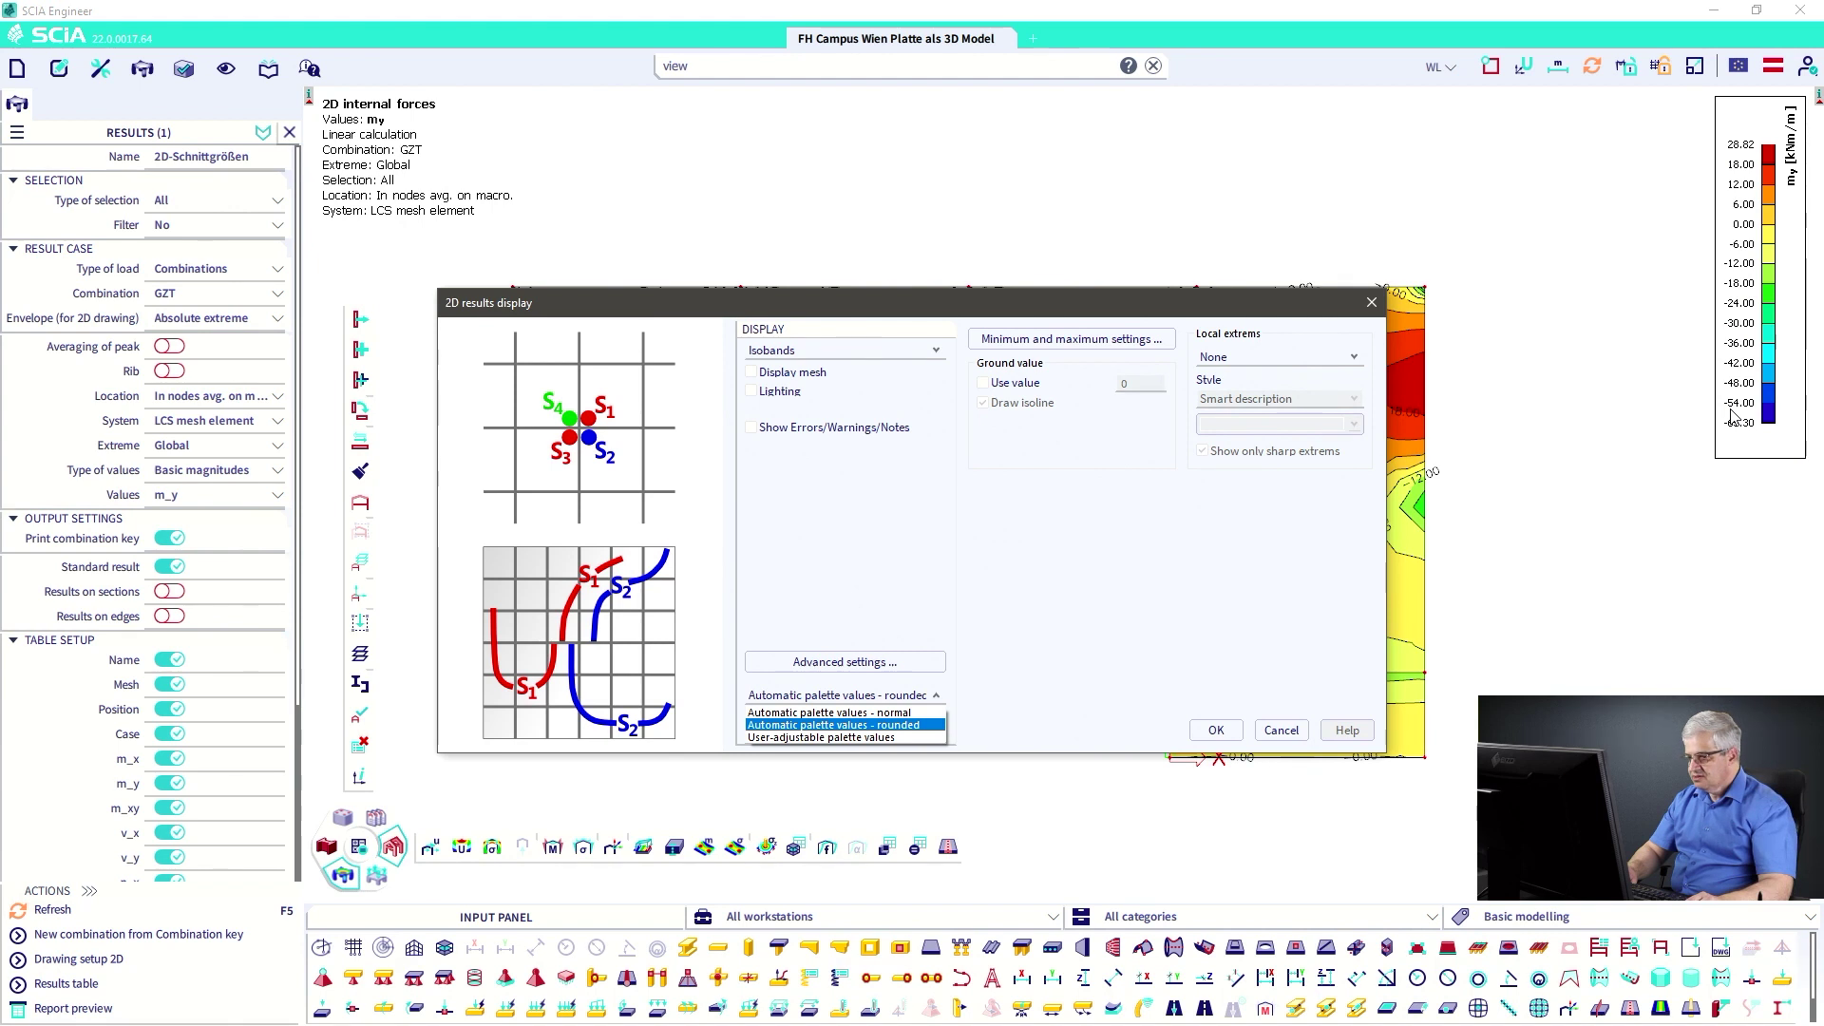
click(804, 738)
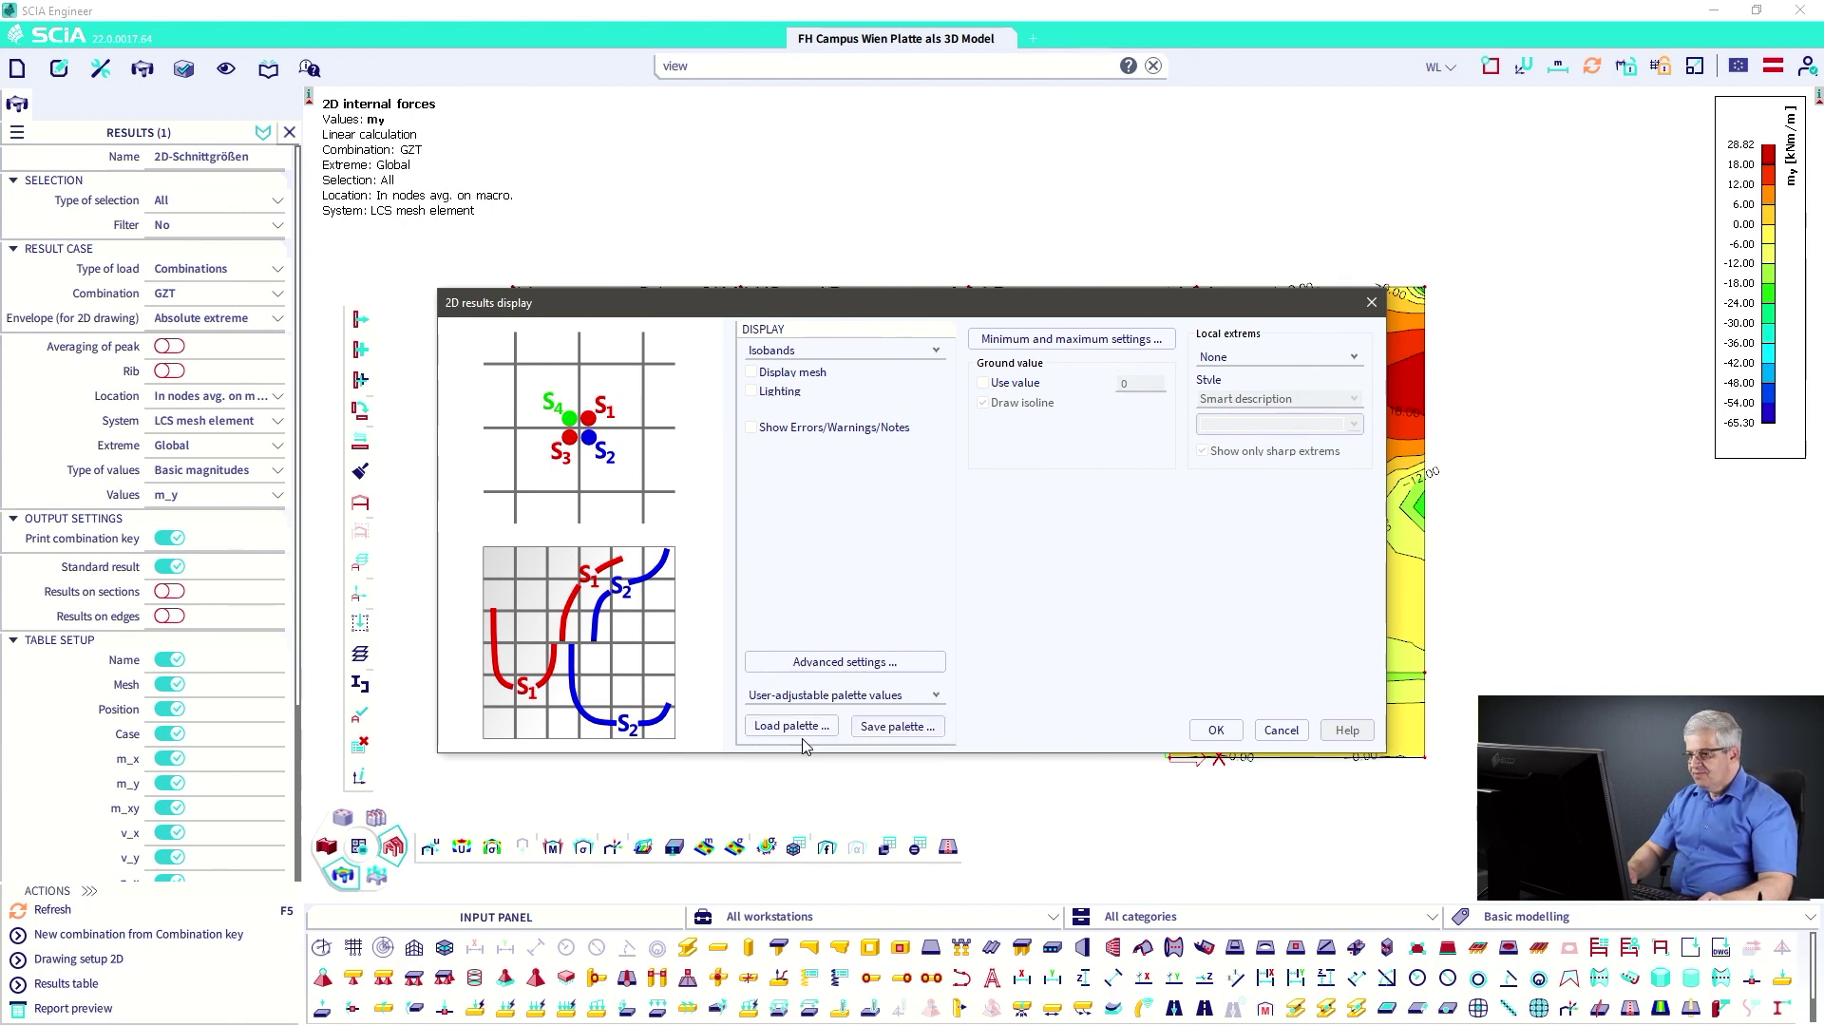
click(845, 662)
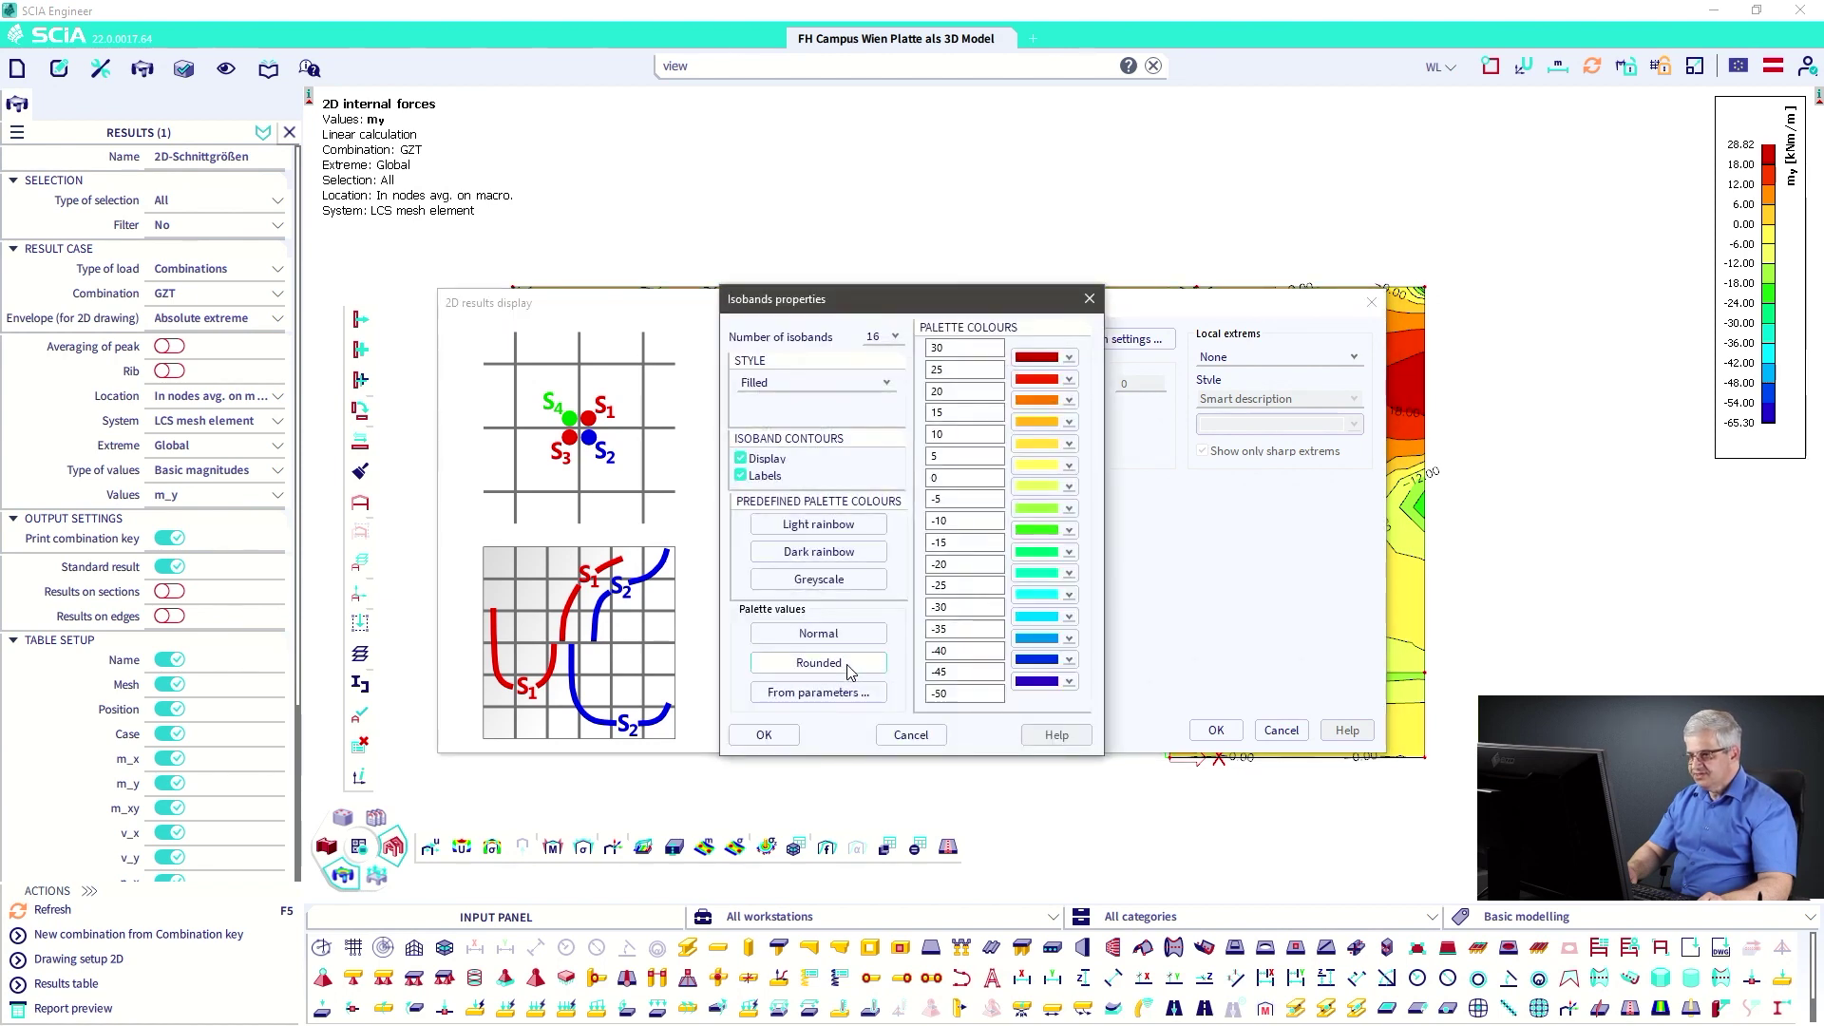
click(943, 693)
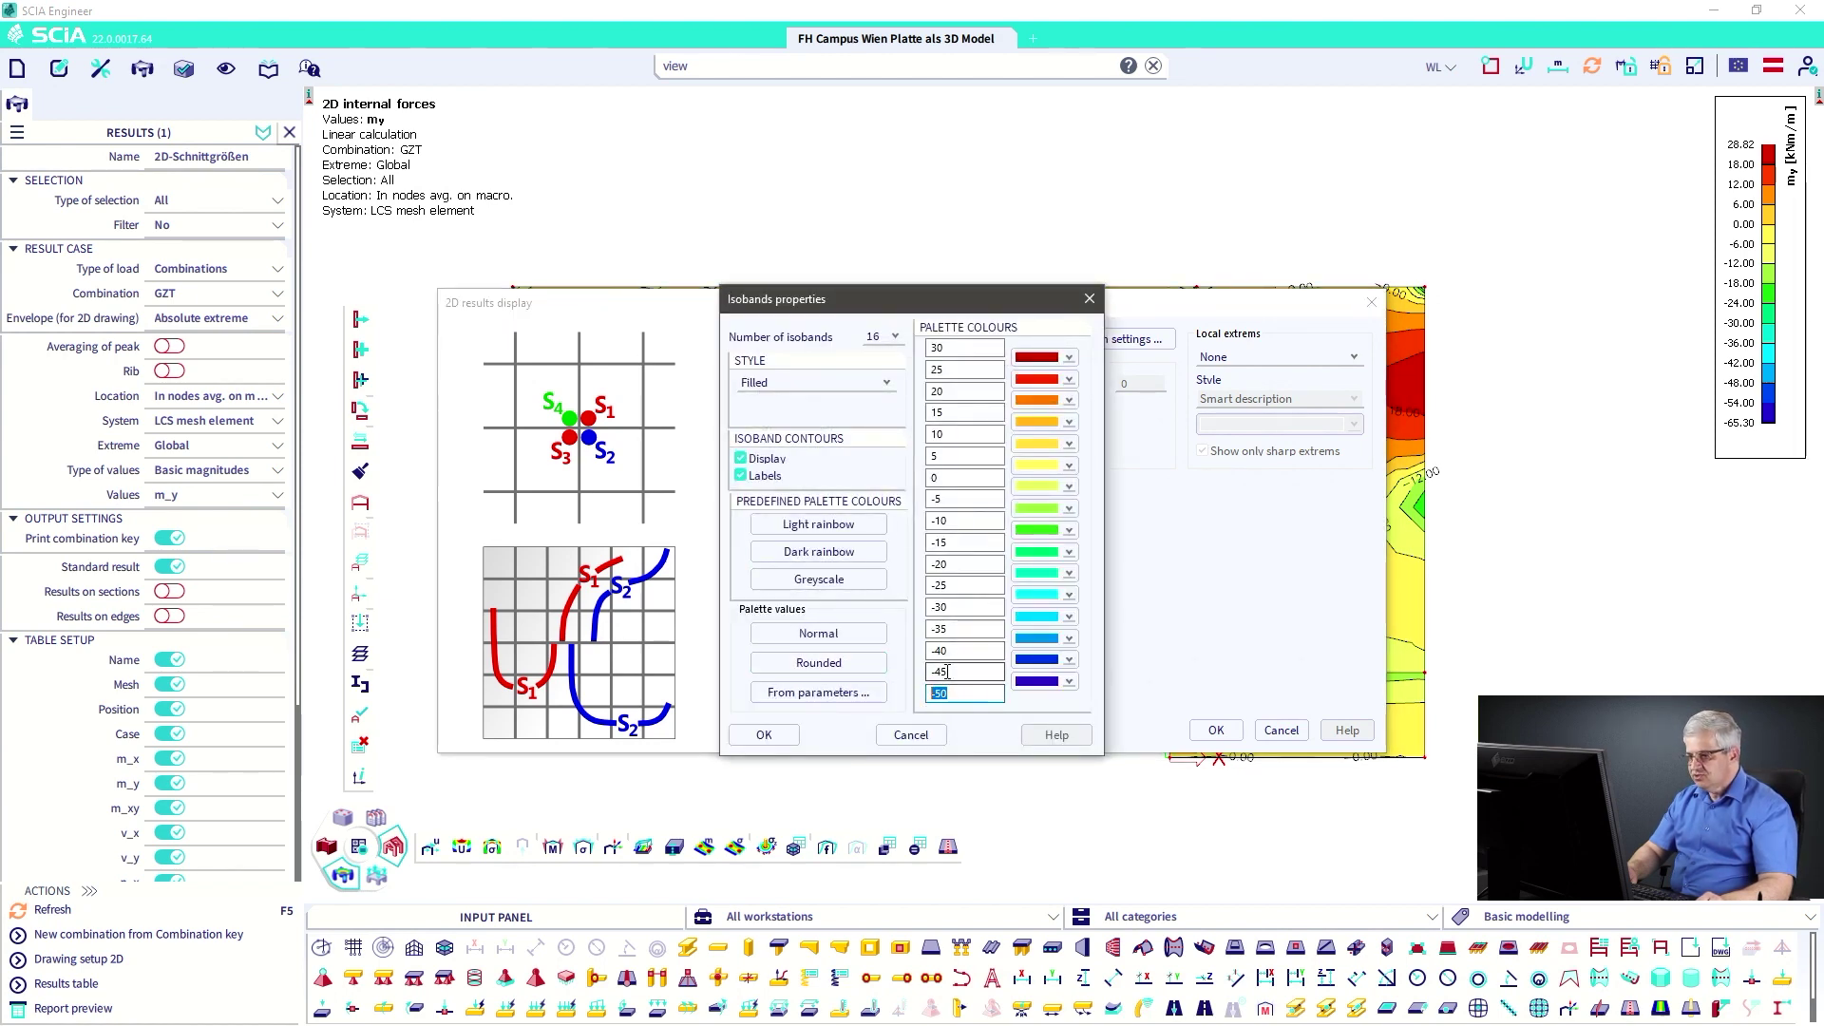
click(1070, 683)
click(1070, 684)
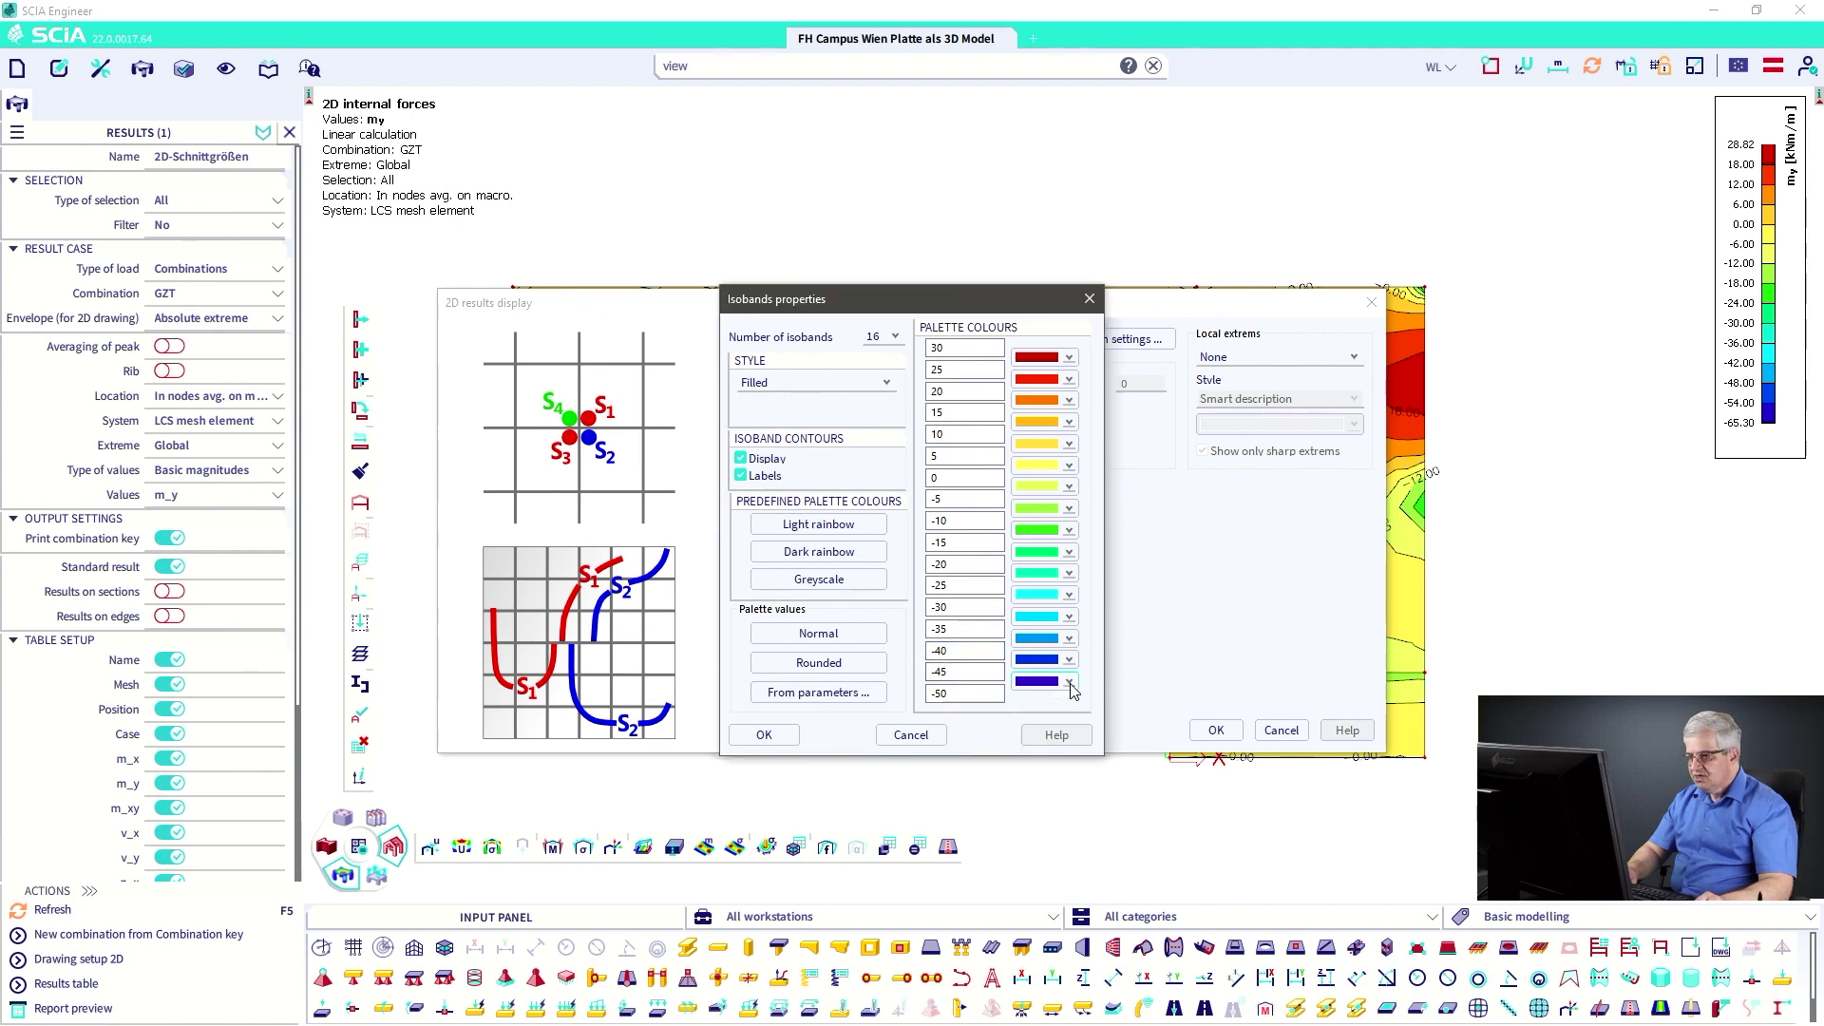
- Generate palette values from maximum 60 with step 10, down to -100, and refresh
click(835, 696)
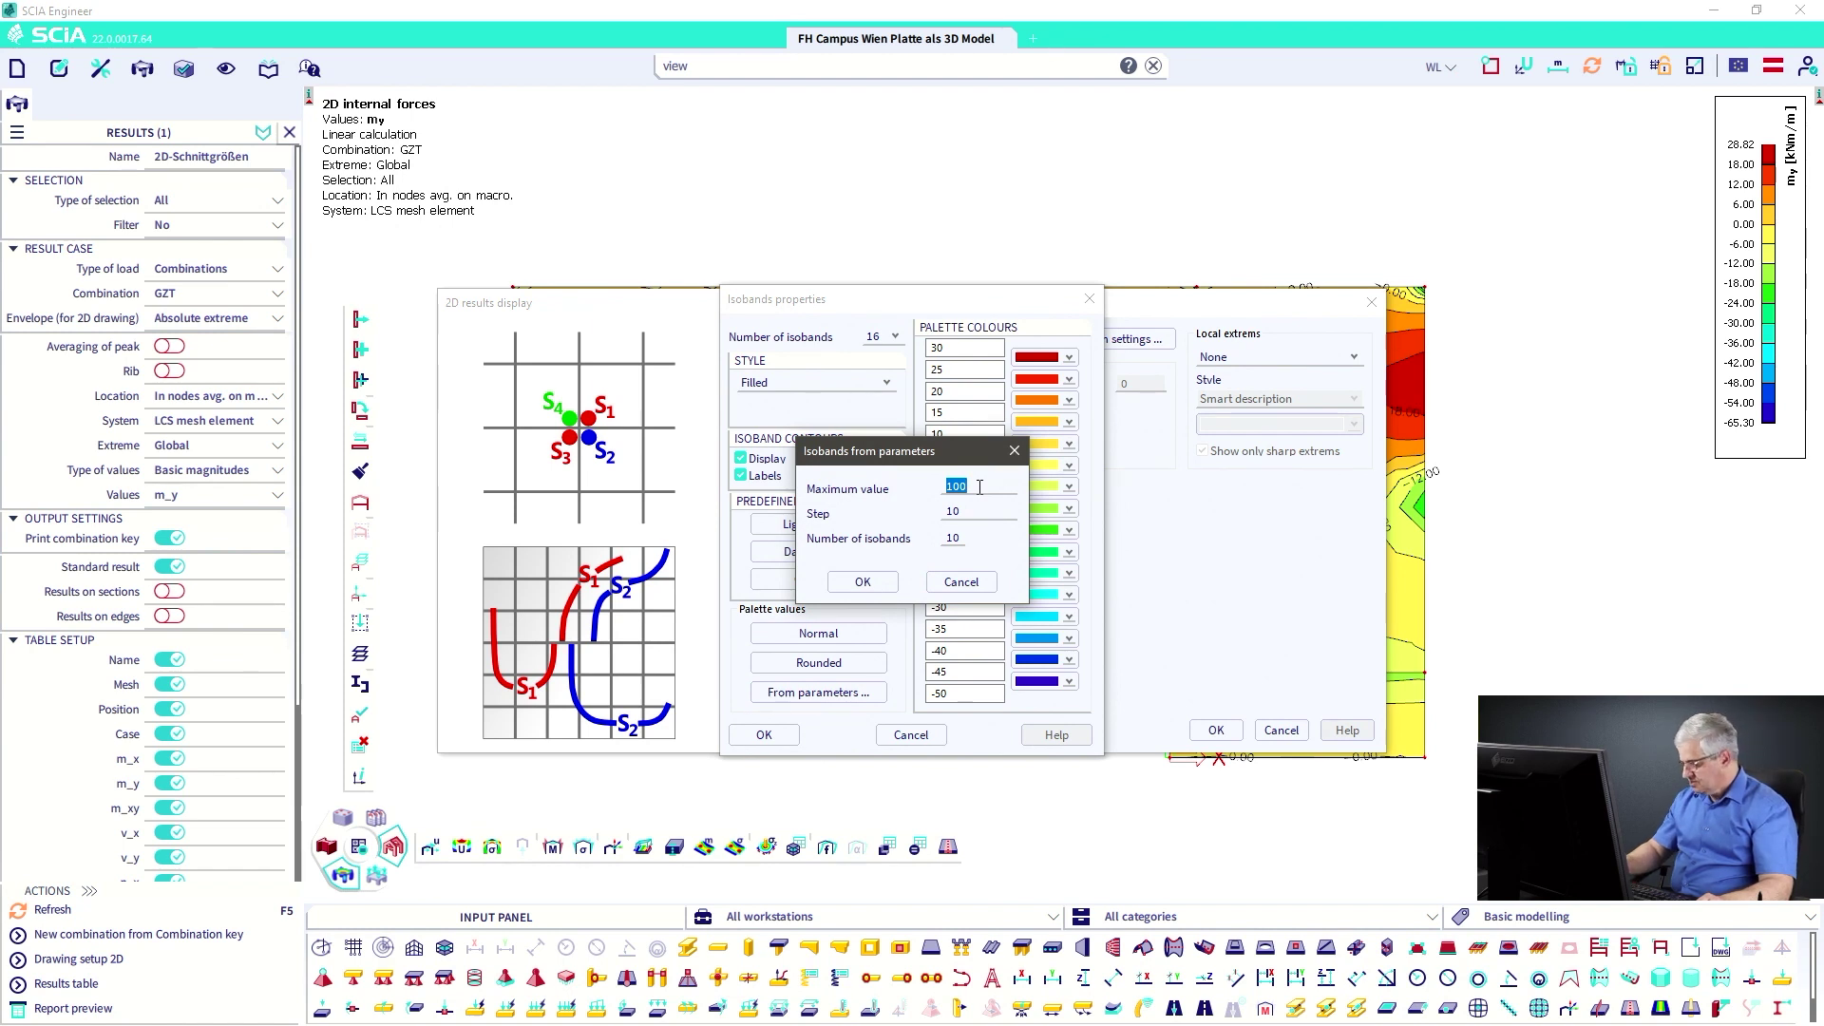
text(60)
double_click(962, 512)
click(970, 539)
click(860, 582)
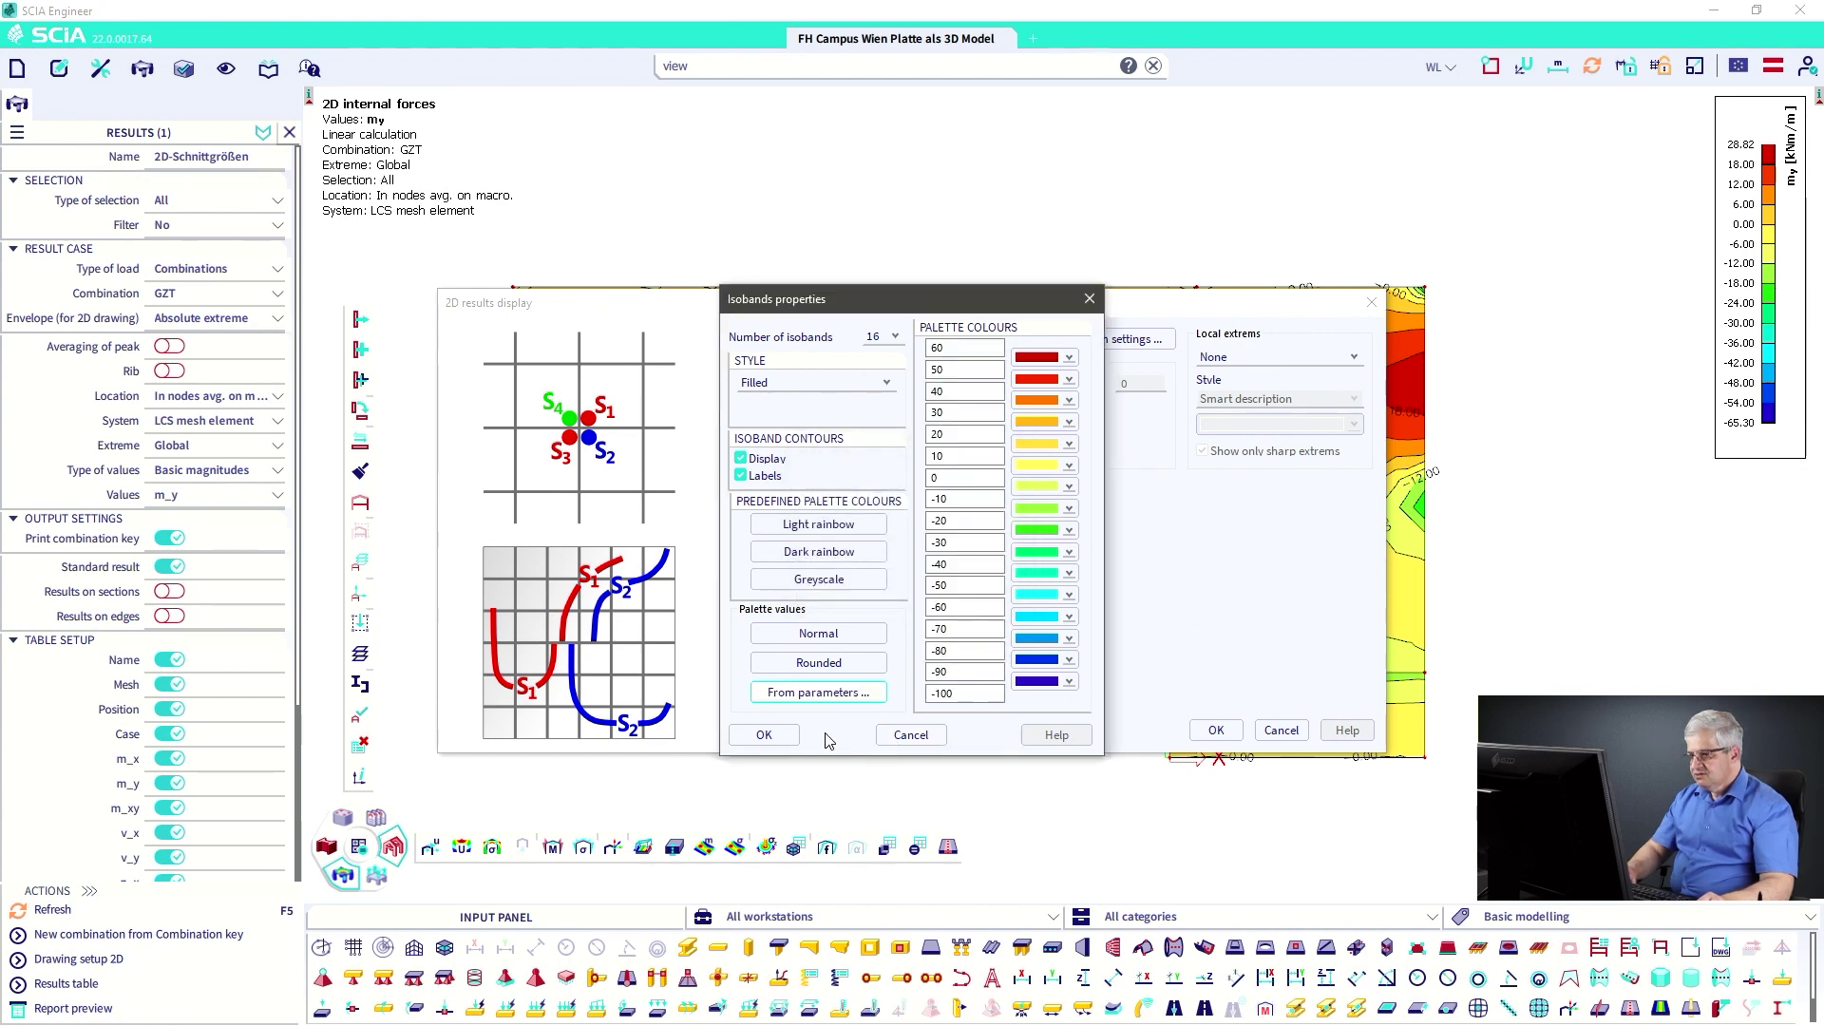
click(765, 735)
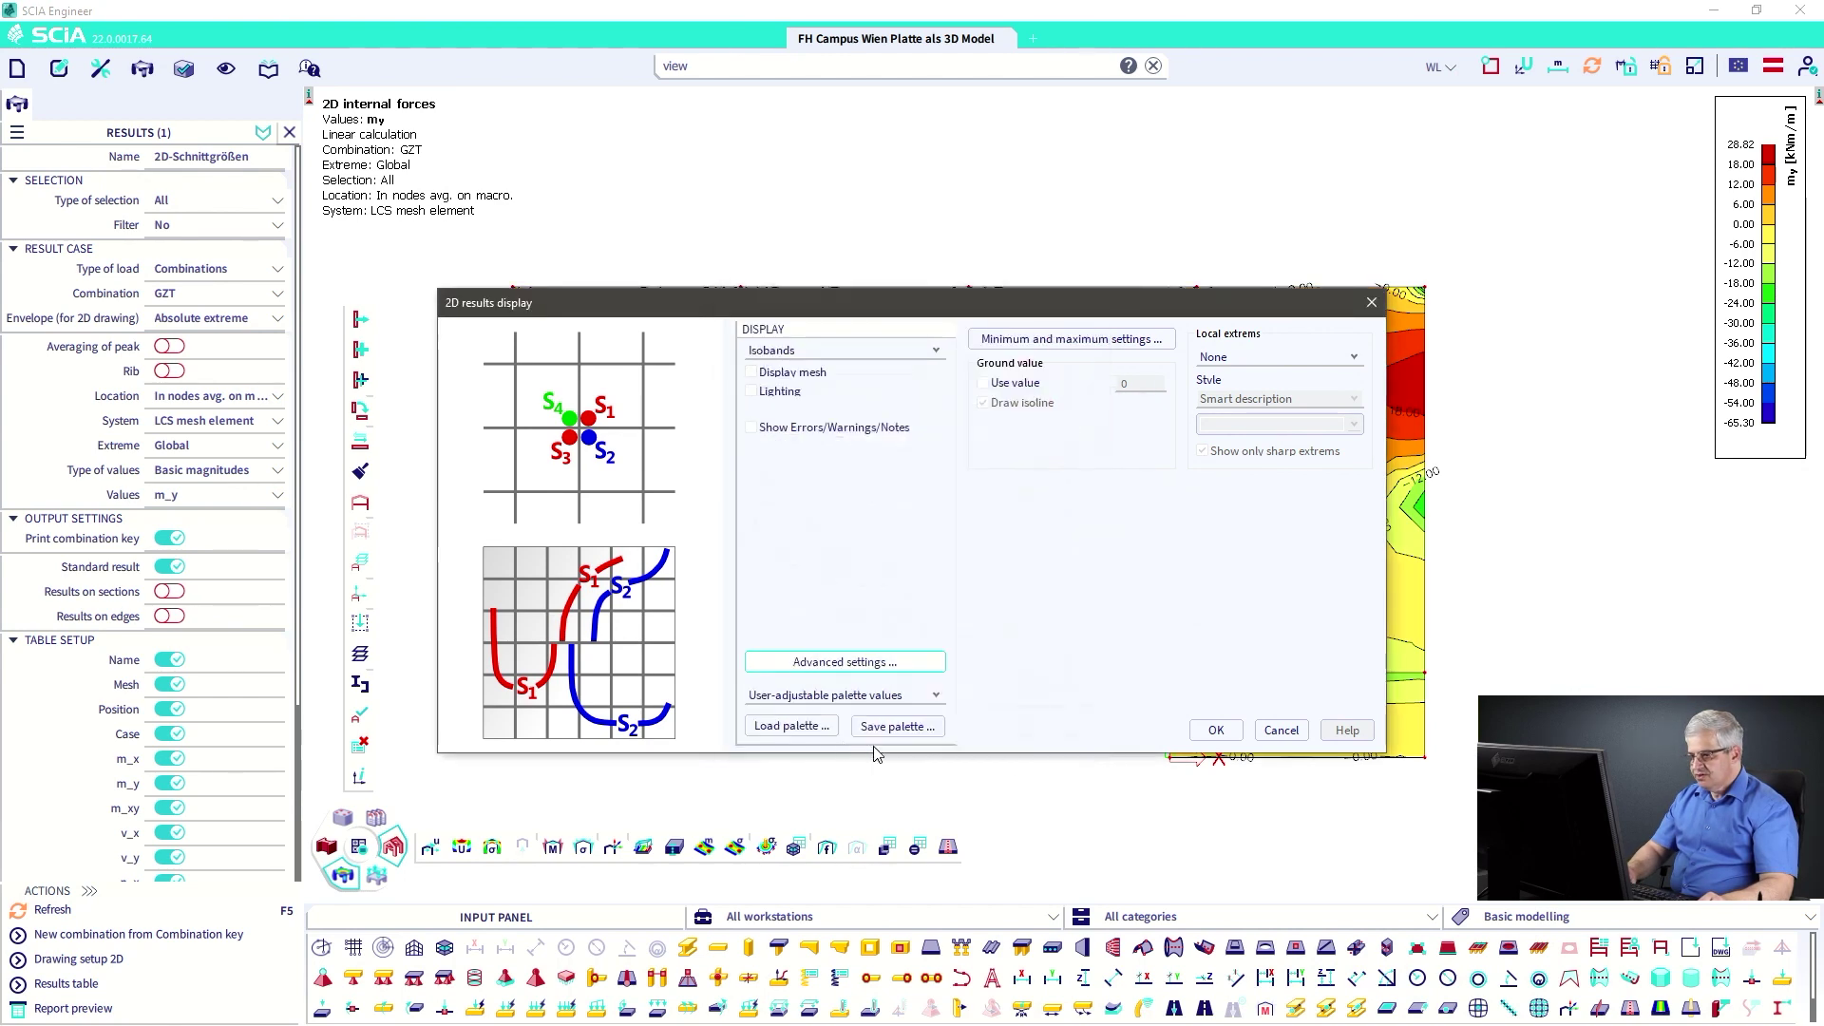
click(1215, 731)
click(80, 912)
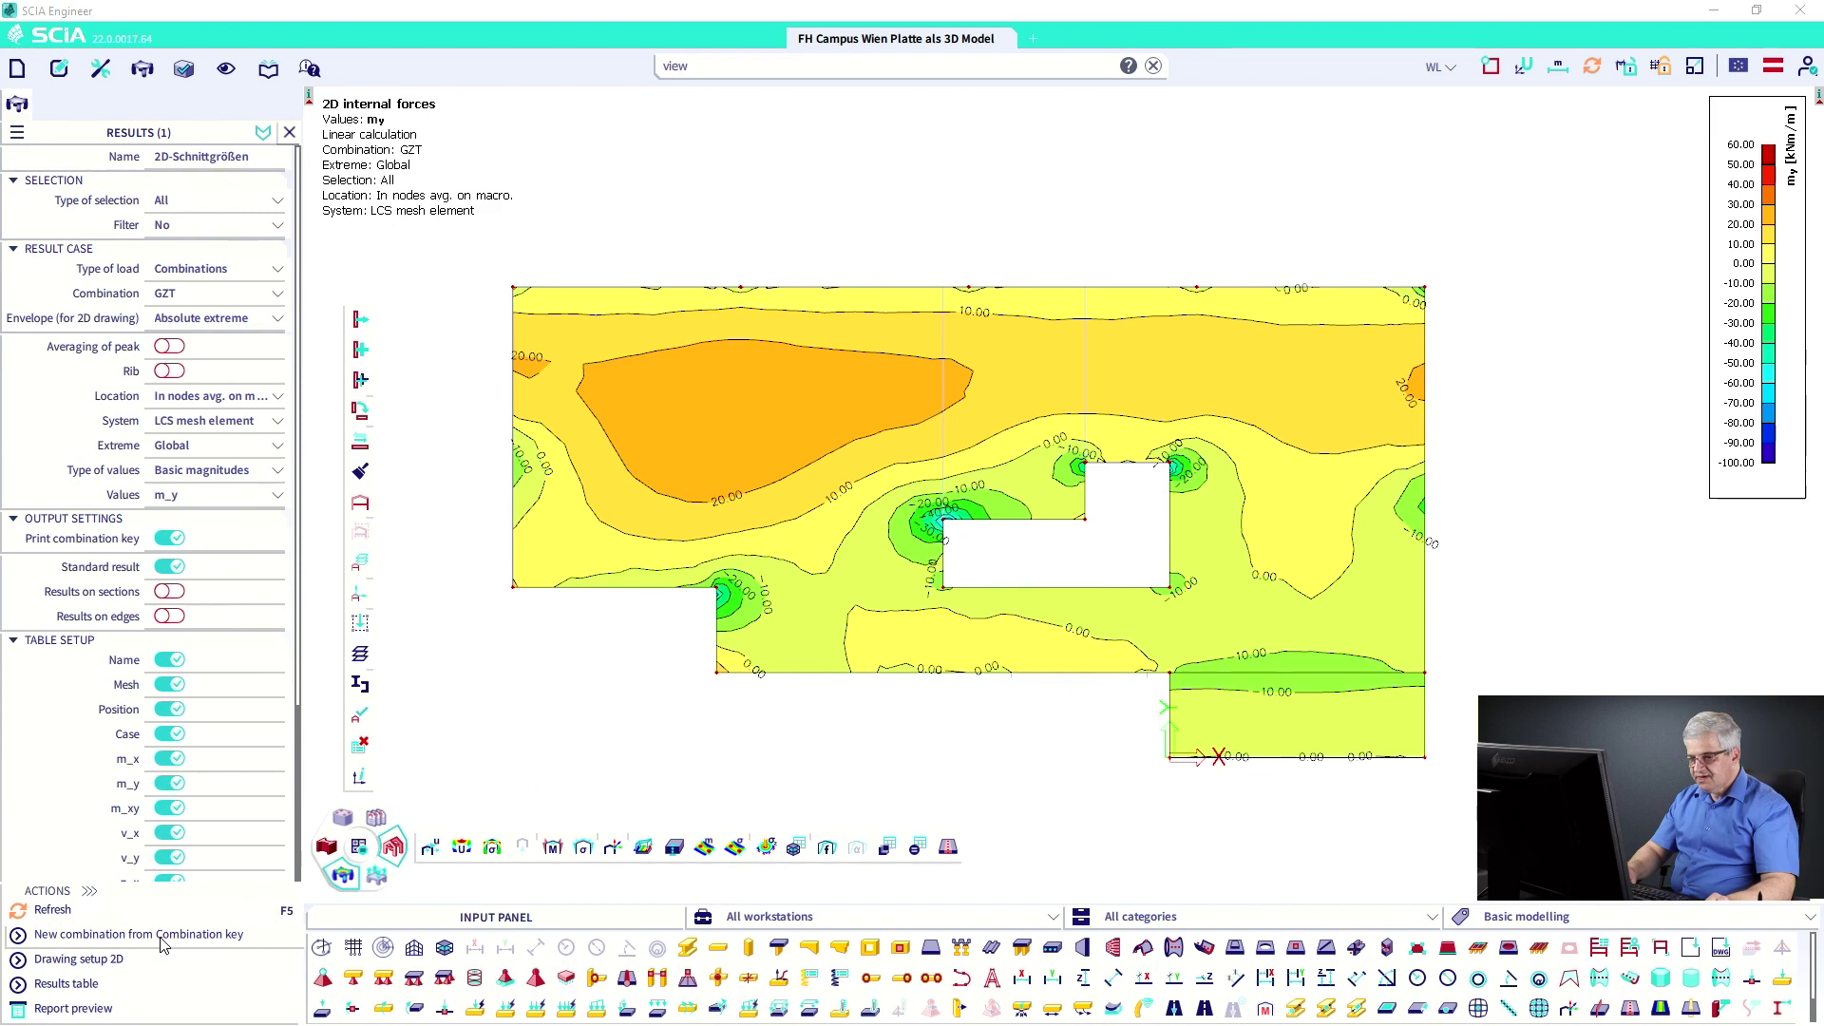
- Save the palette as 'my -100 to 60 kNm' in Results_2D.epl, then load it back
click(131, 961)
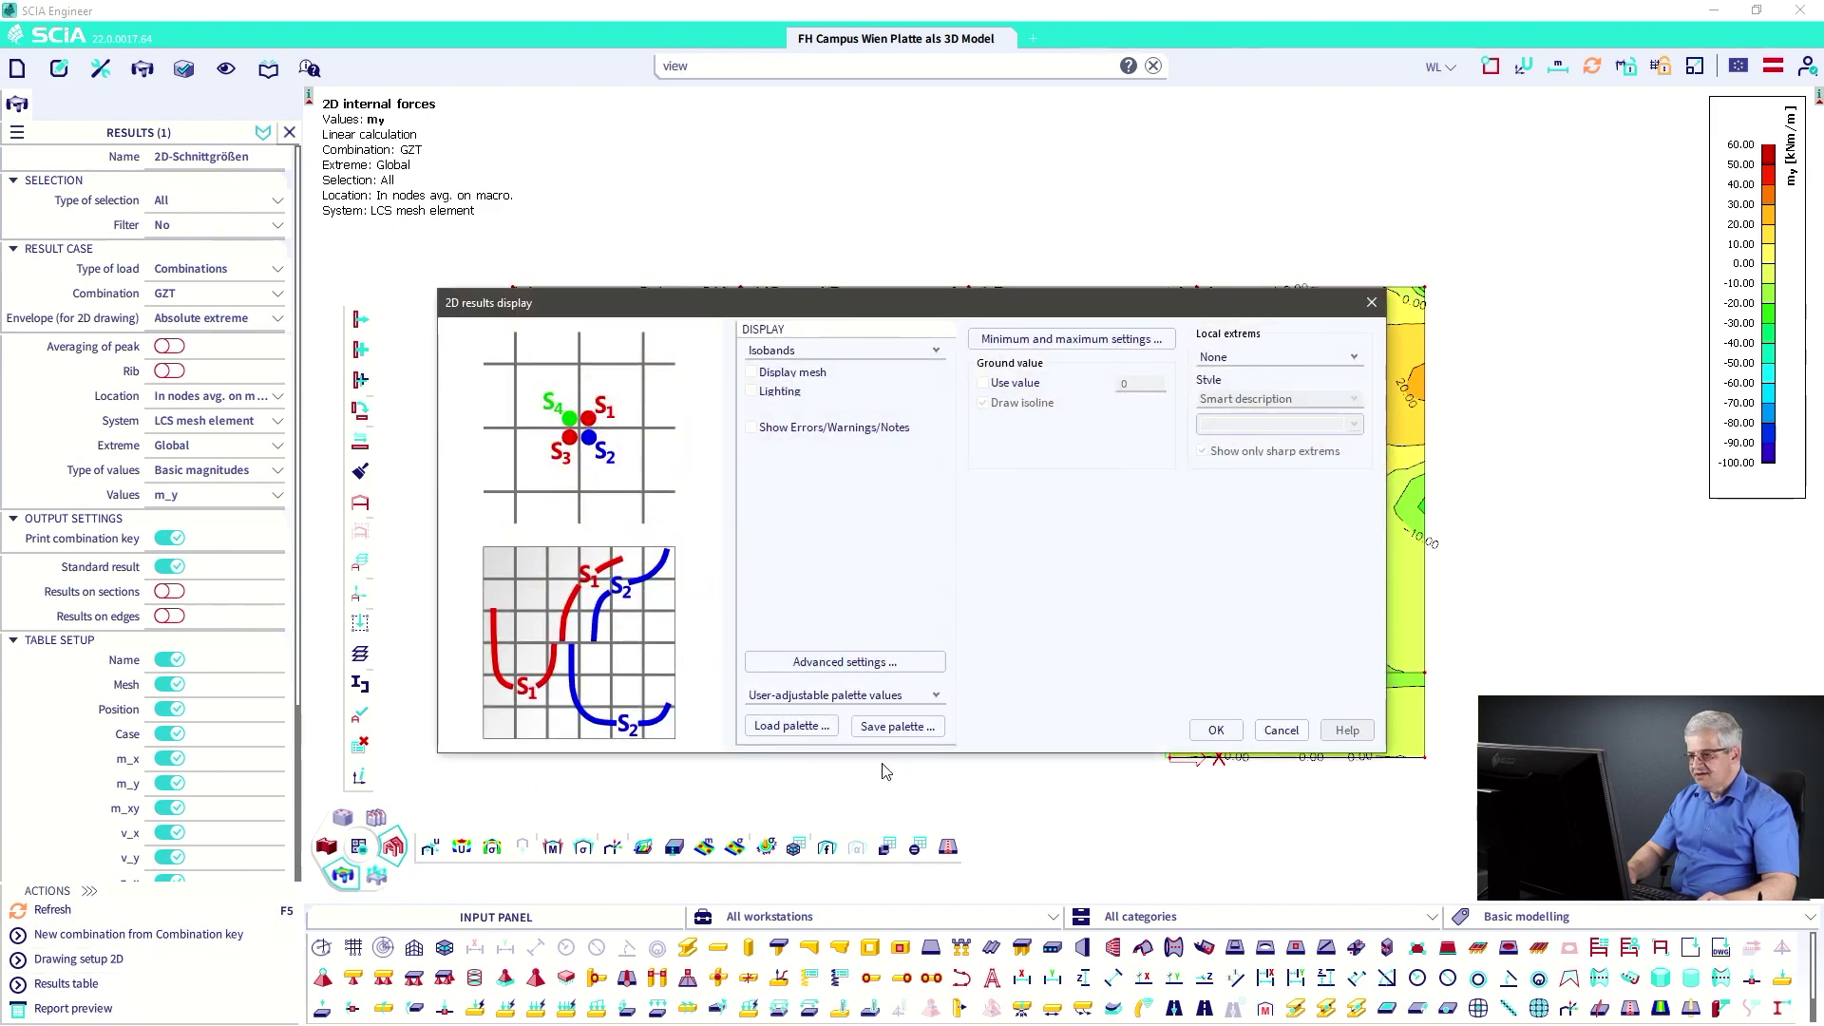
click(894, 728)
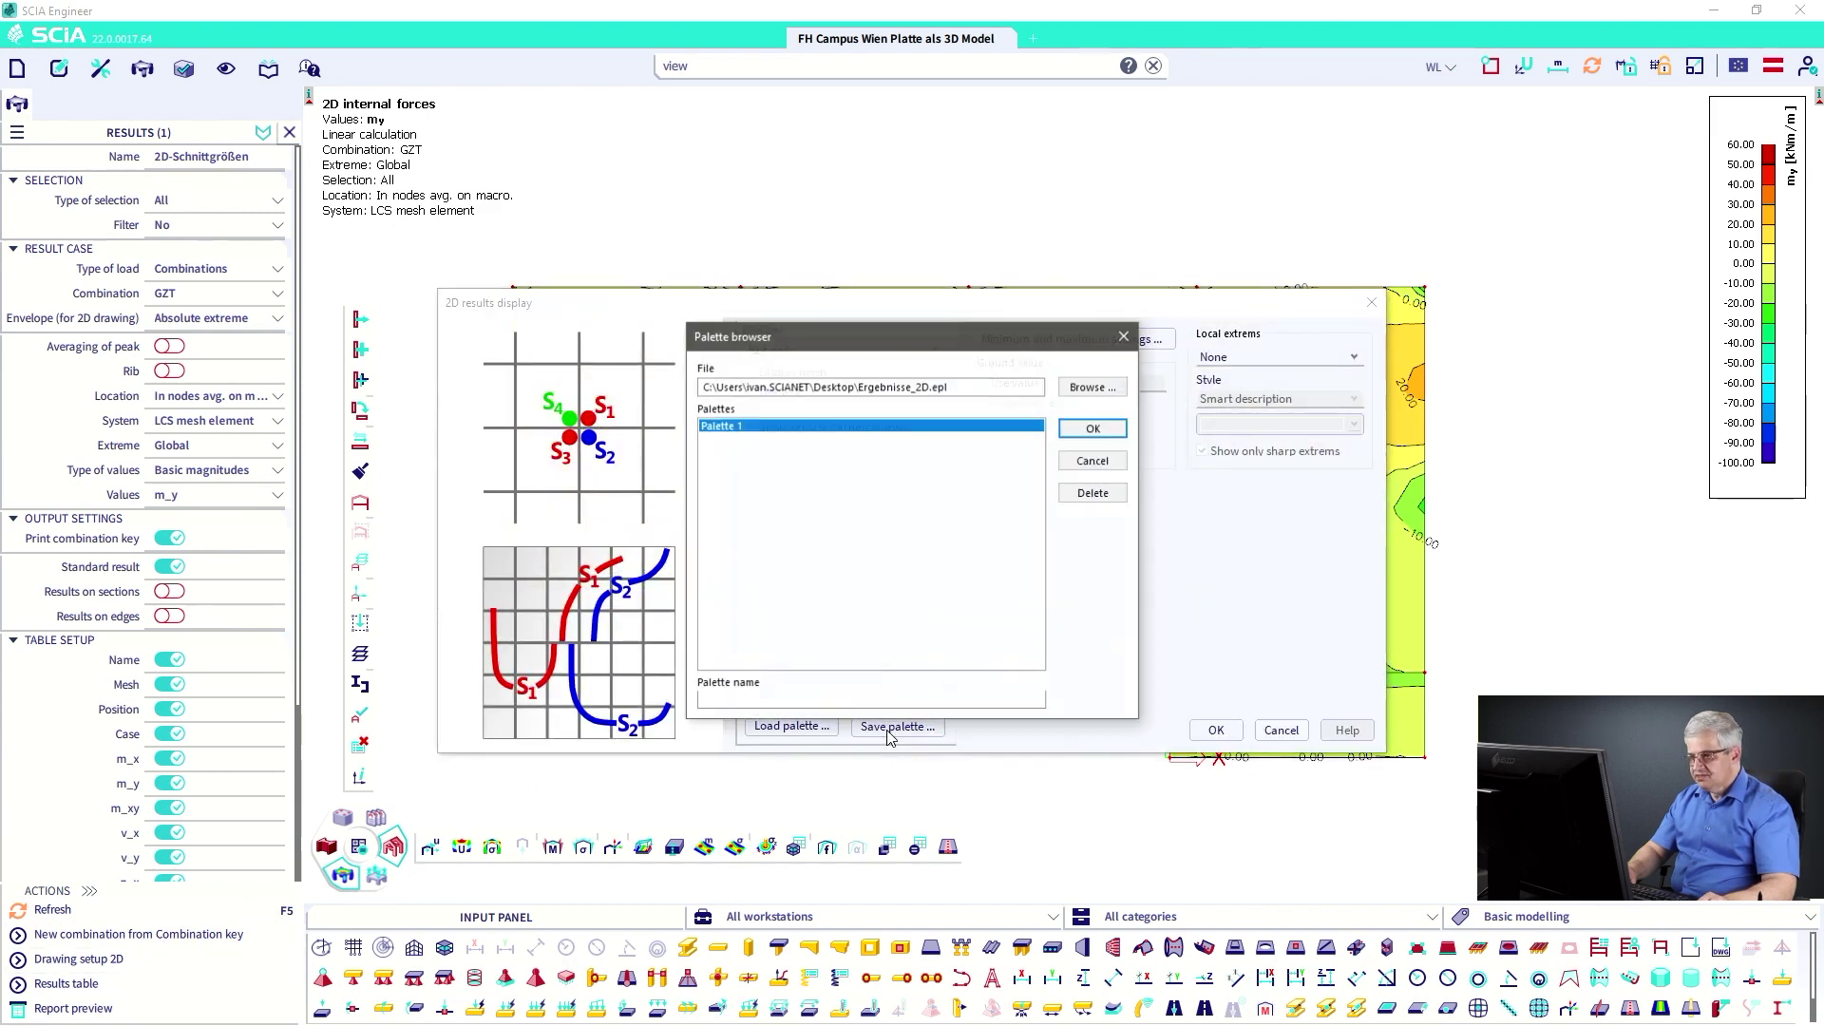
click(1090, 390)
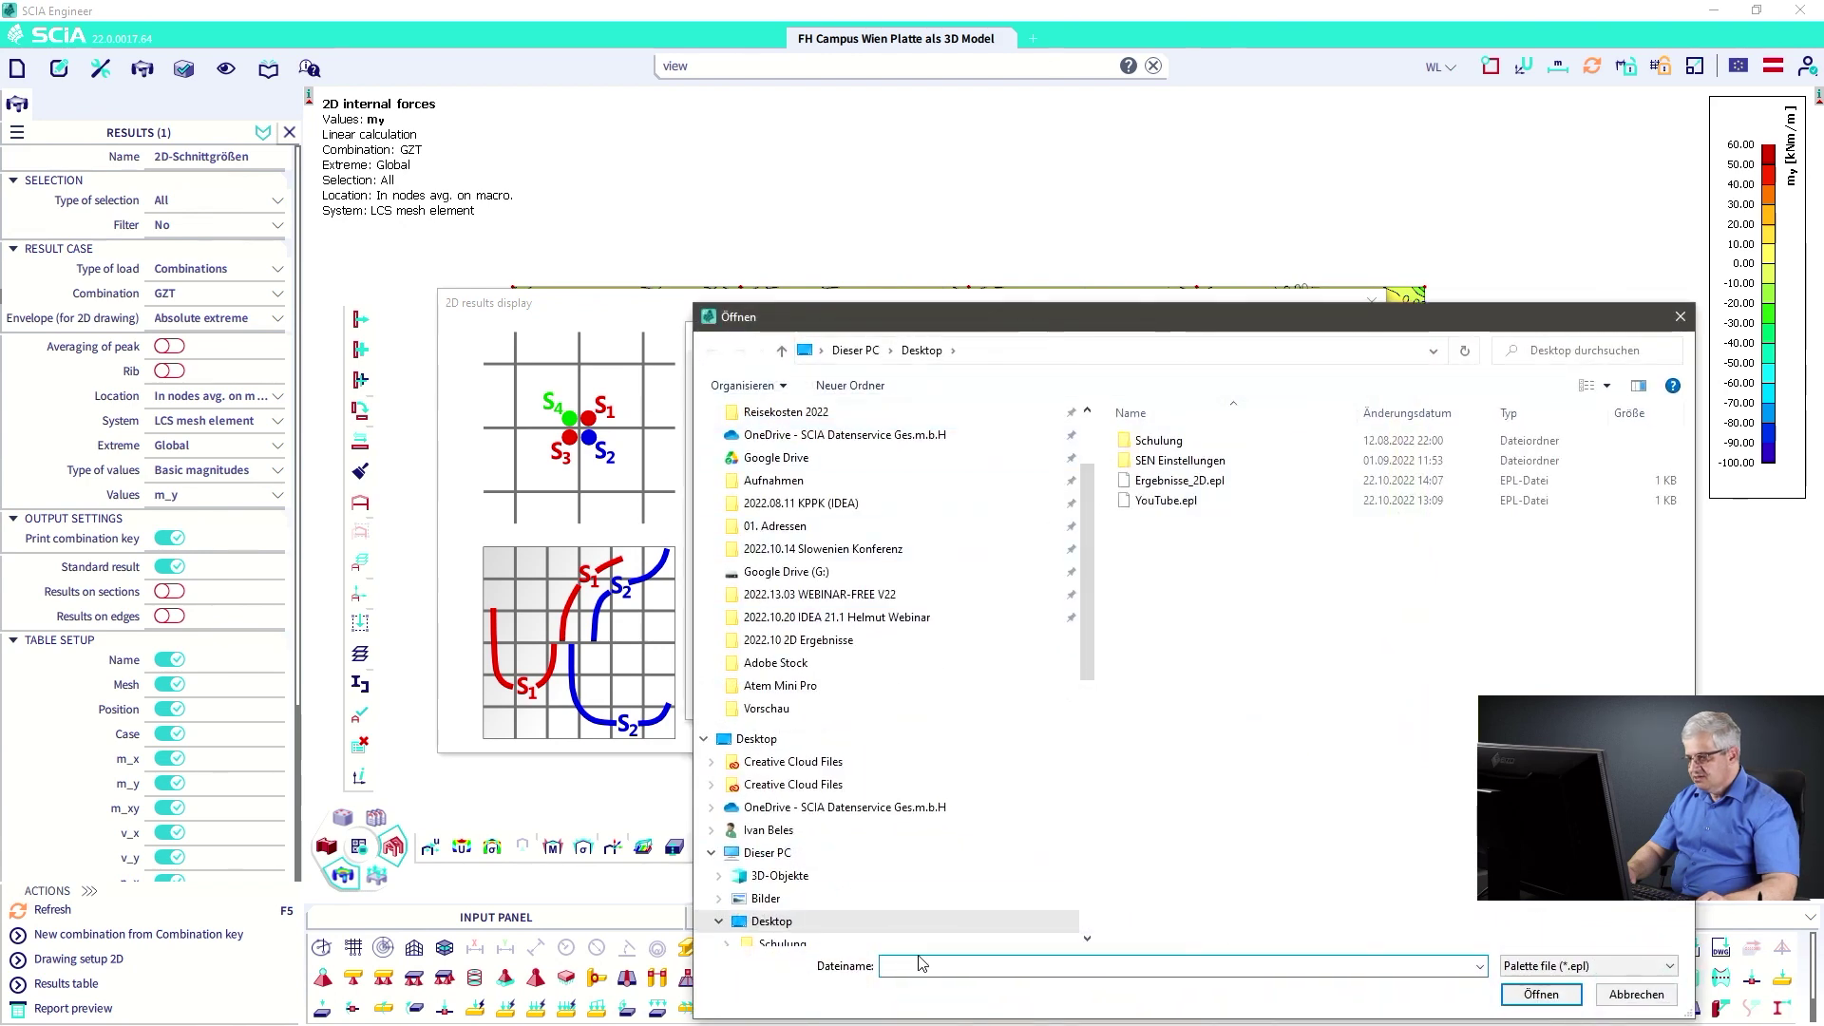
text(Results_2D)
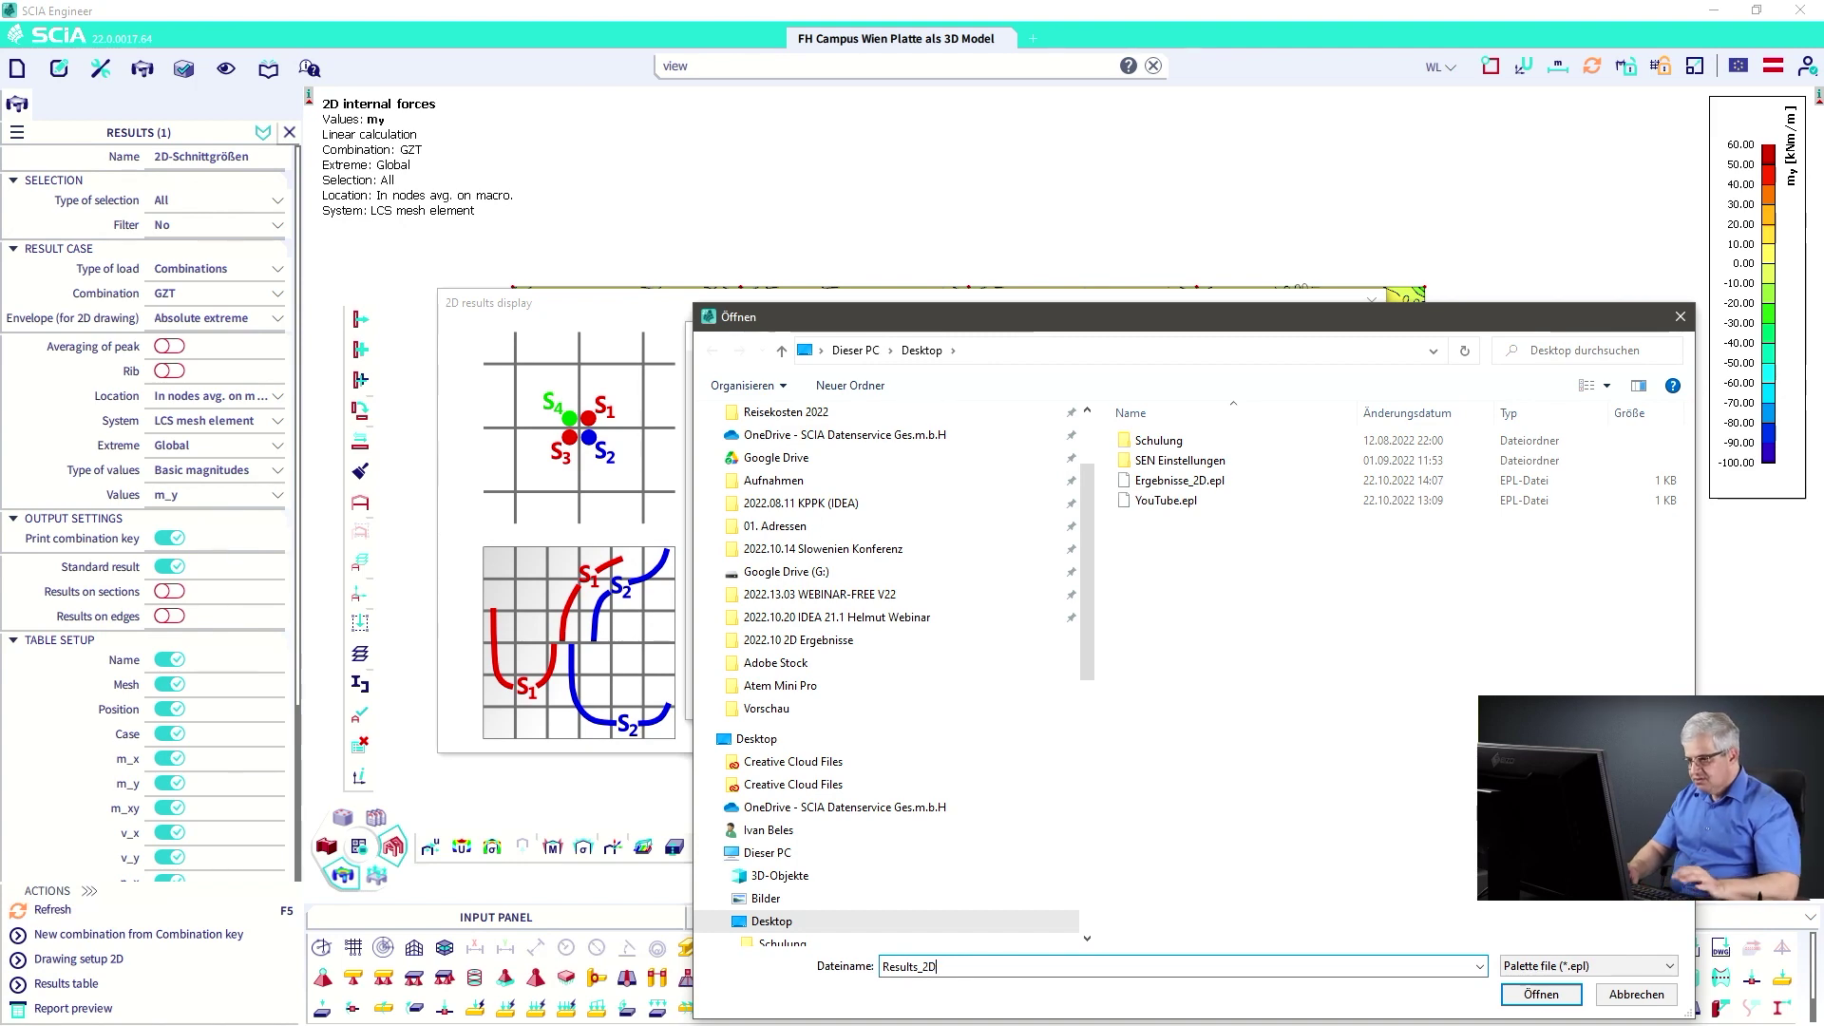
click(1541, 994)
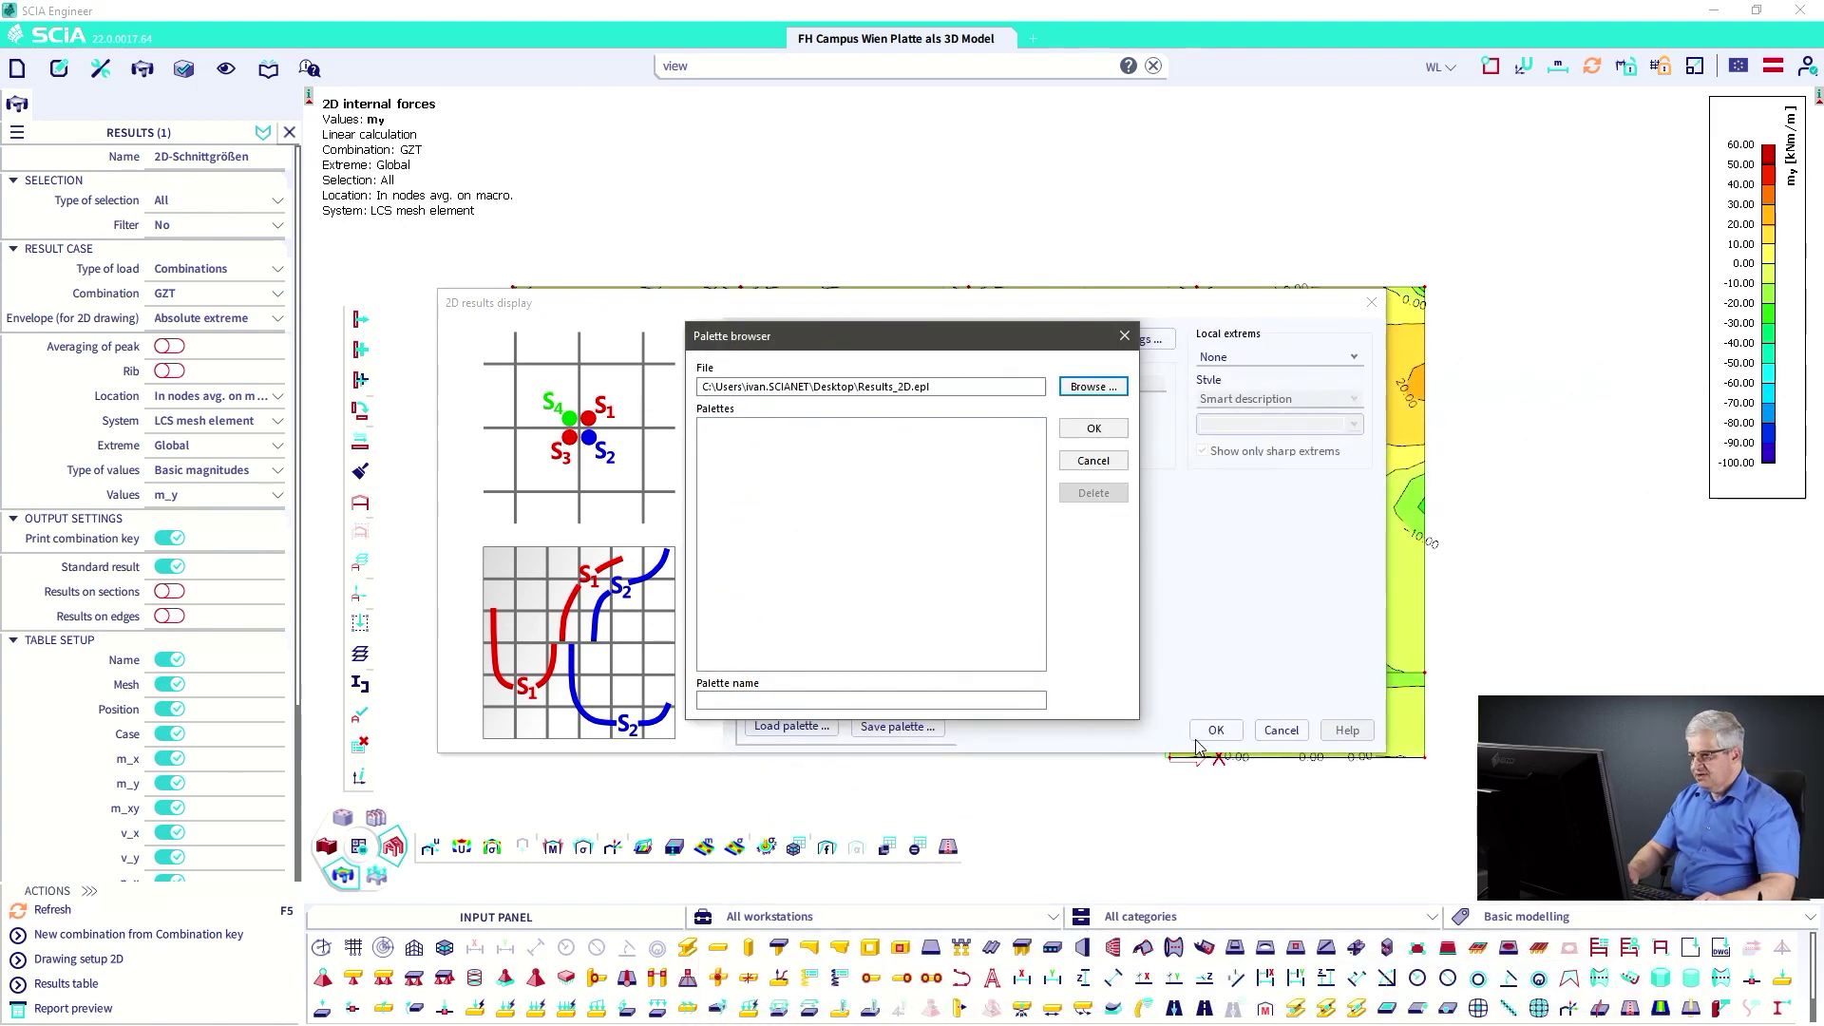
click(753, 699)
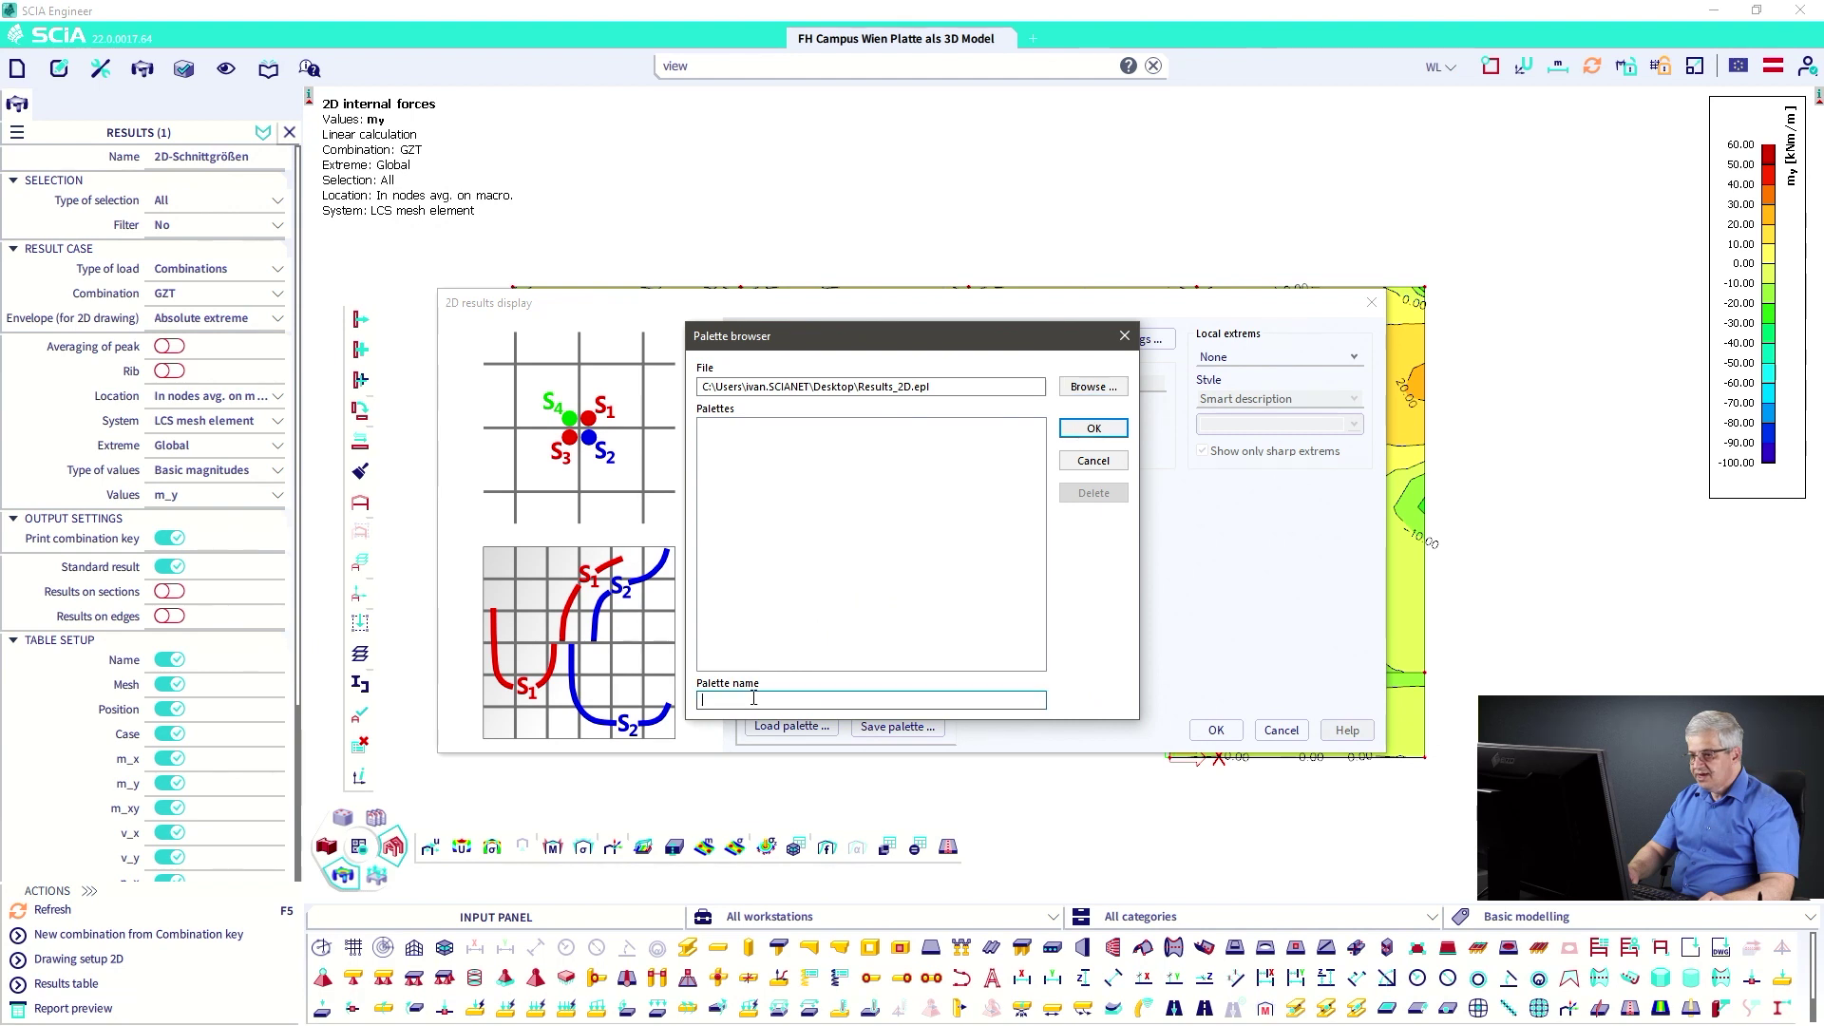
text(my)
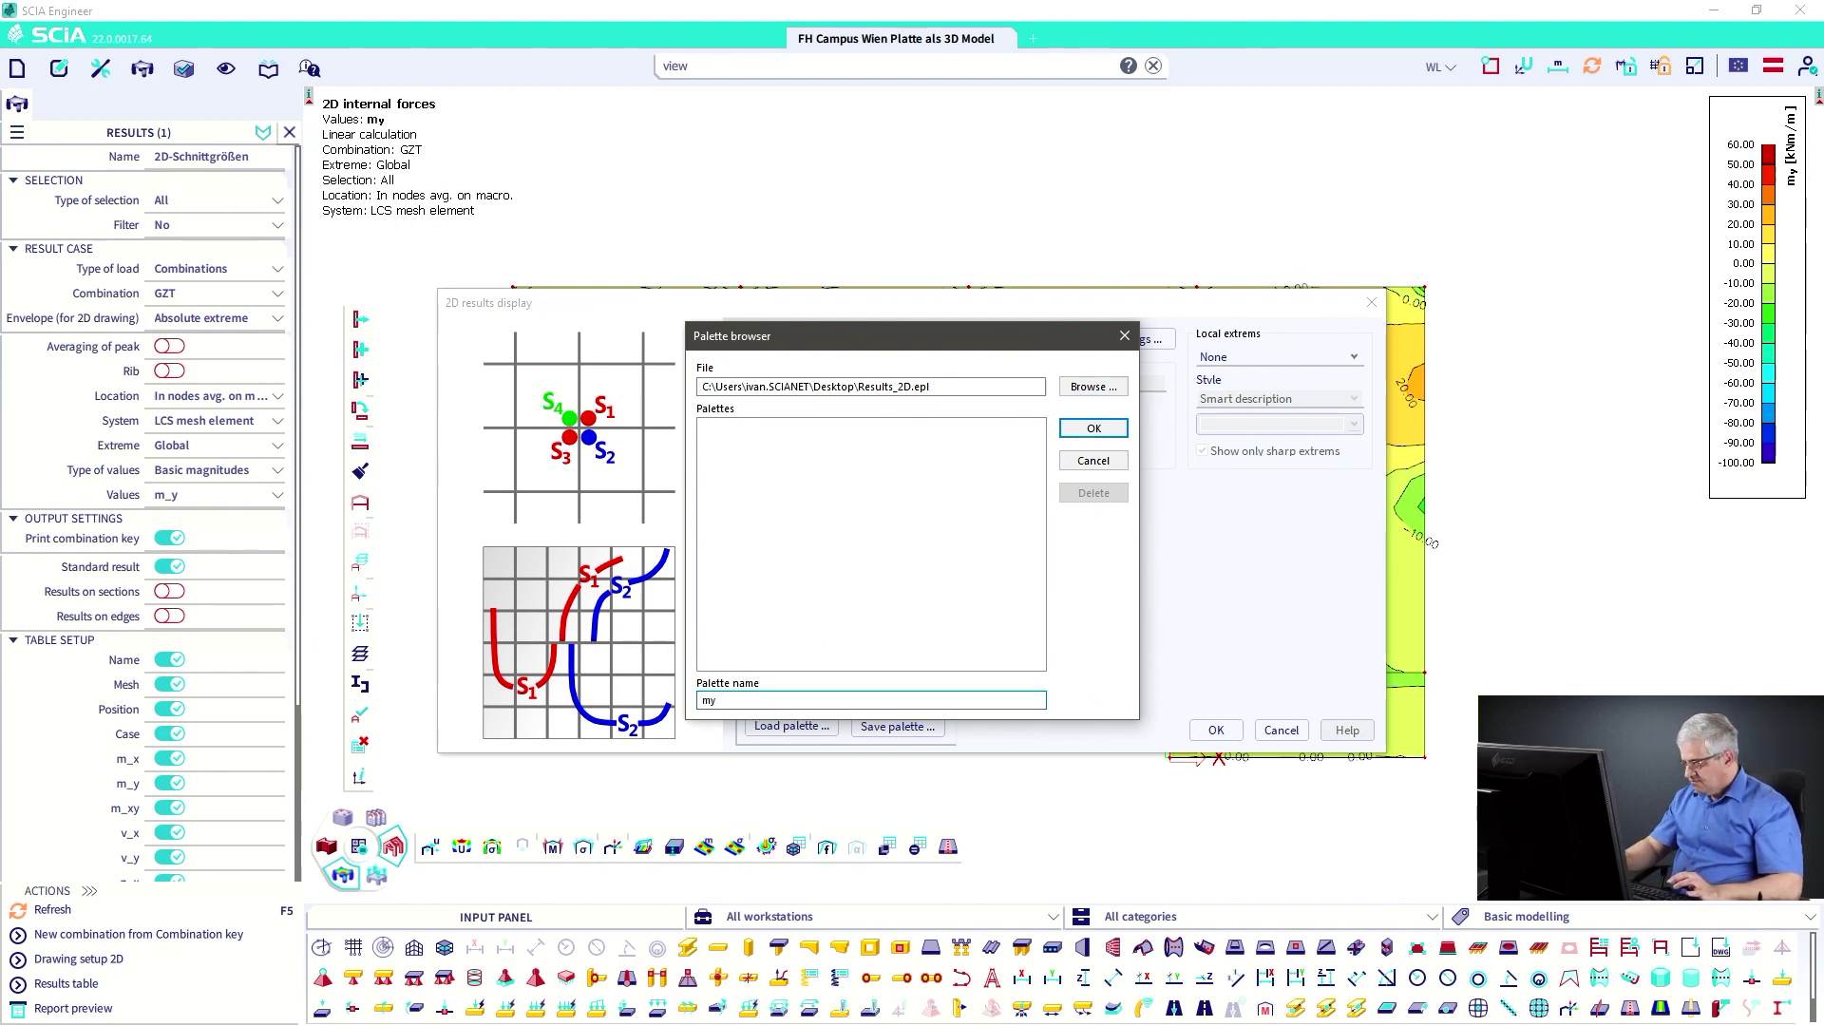
text( -100 to)
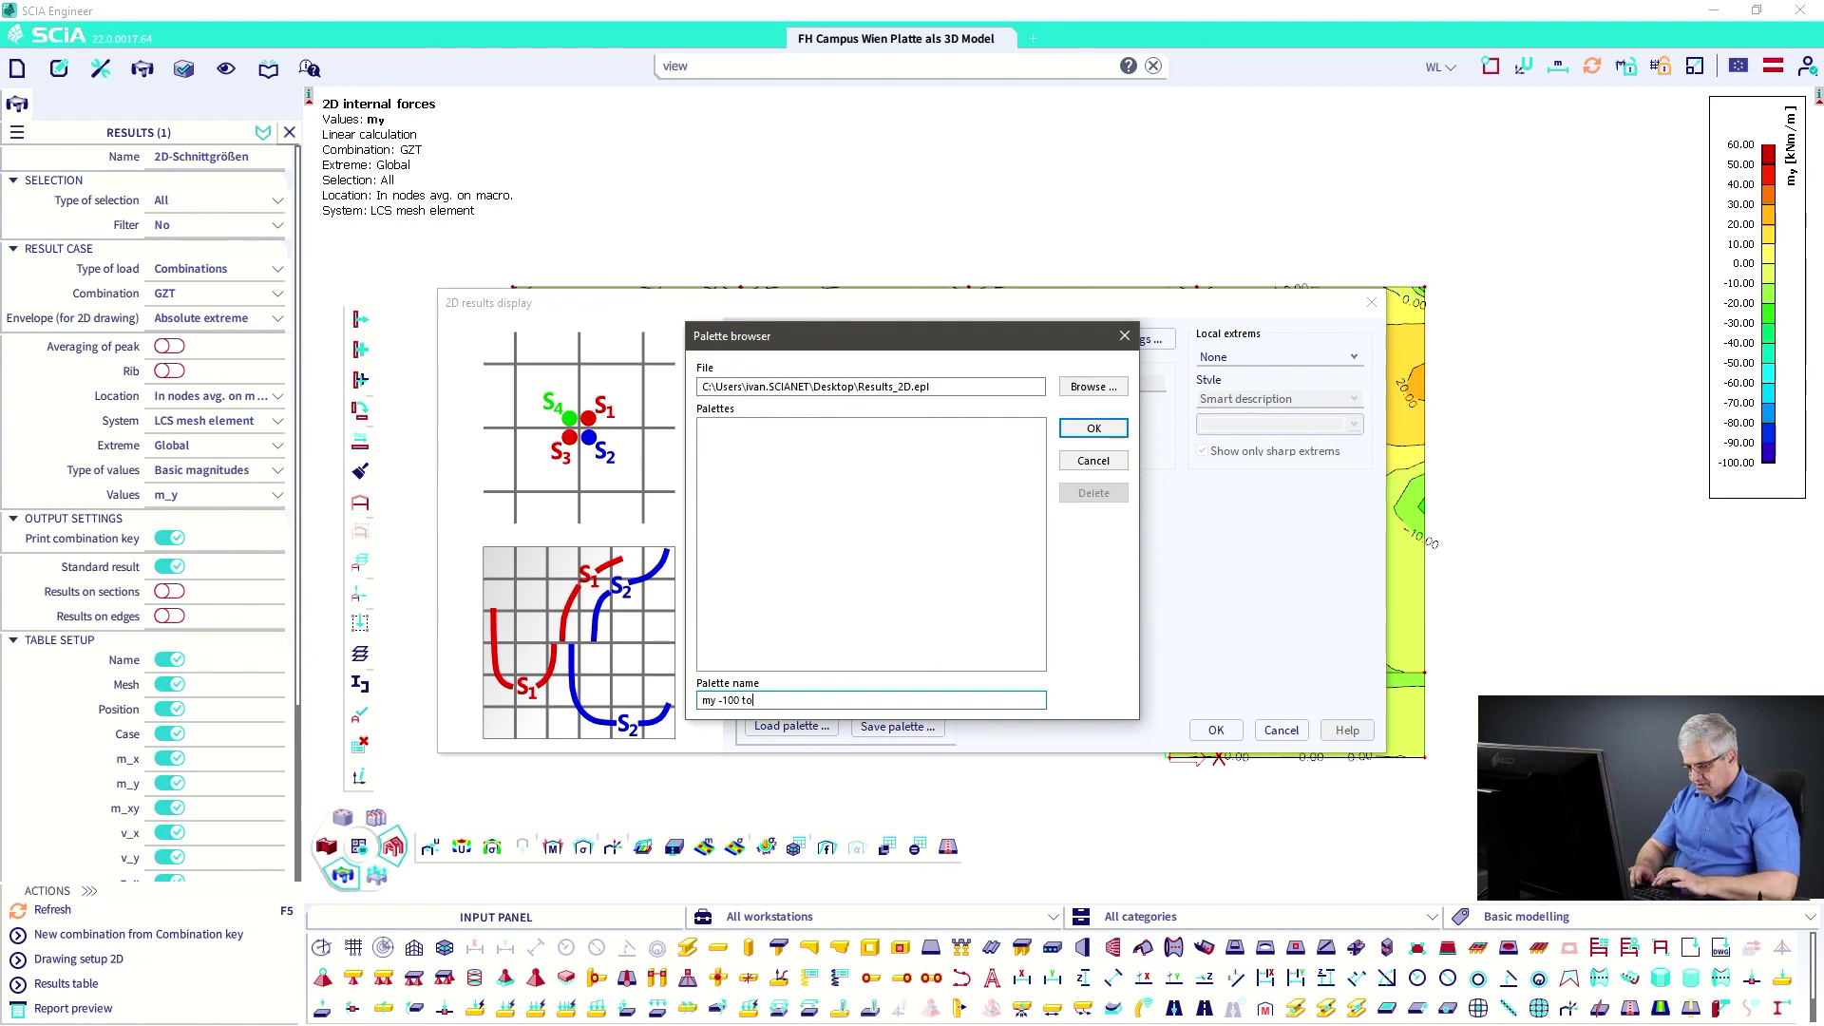
text( 60 kNm)
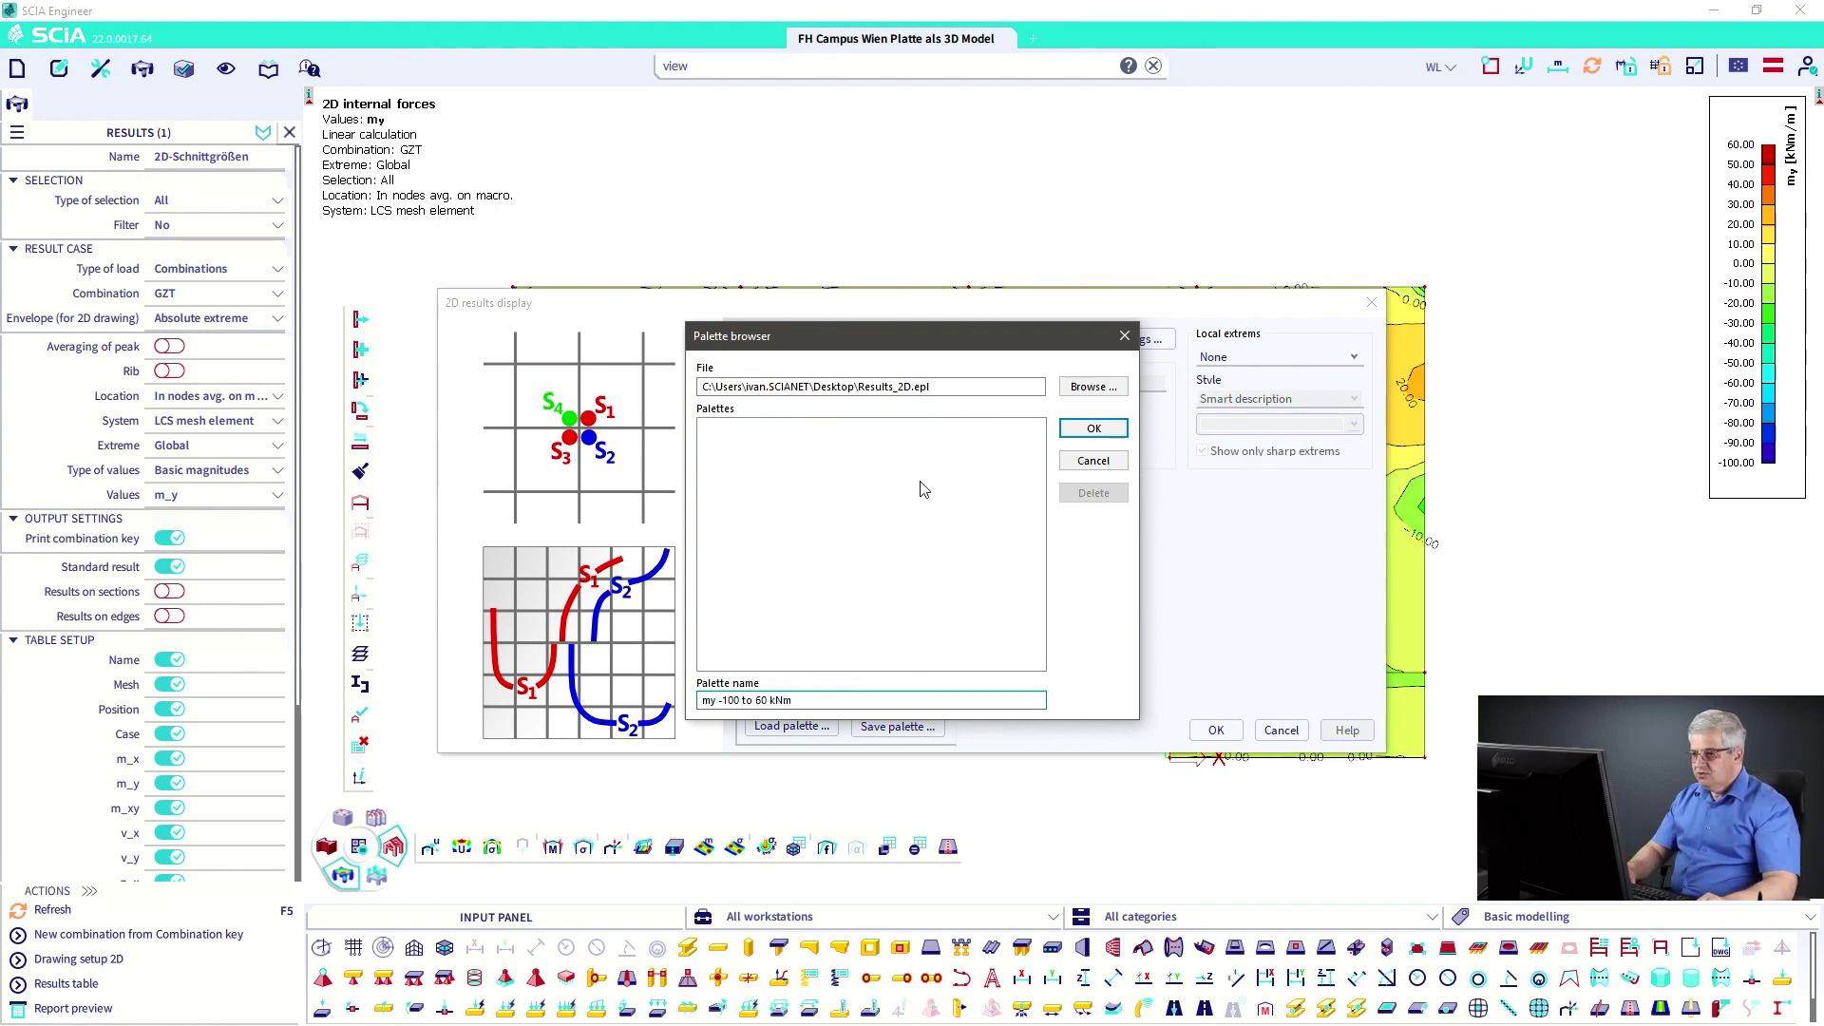
click(1076, 432)
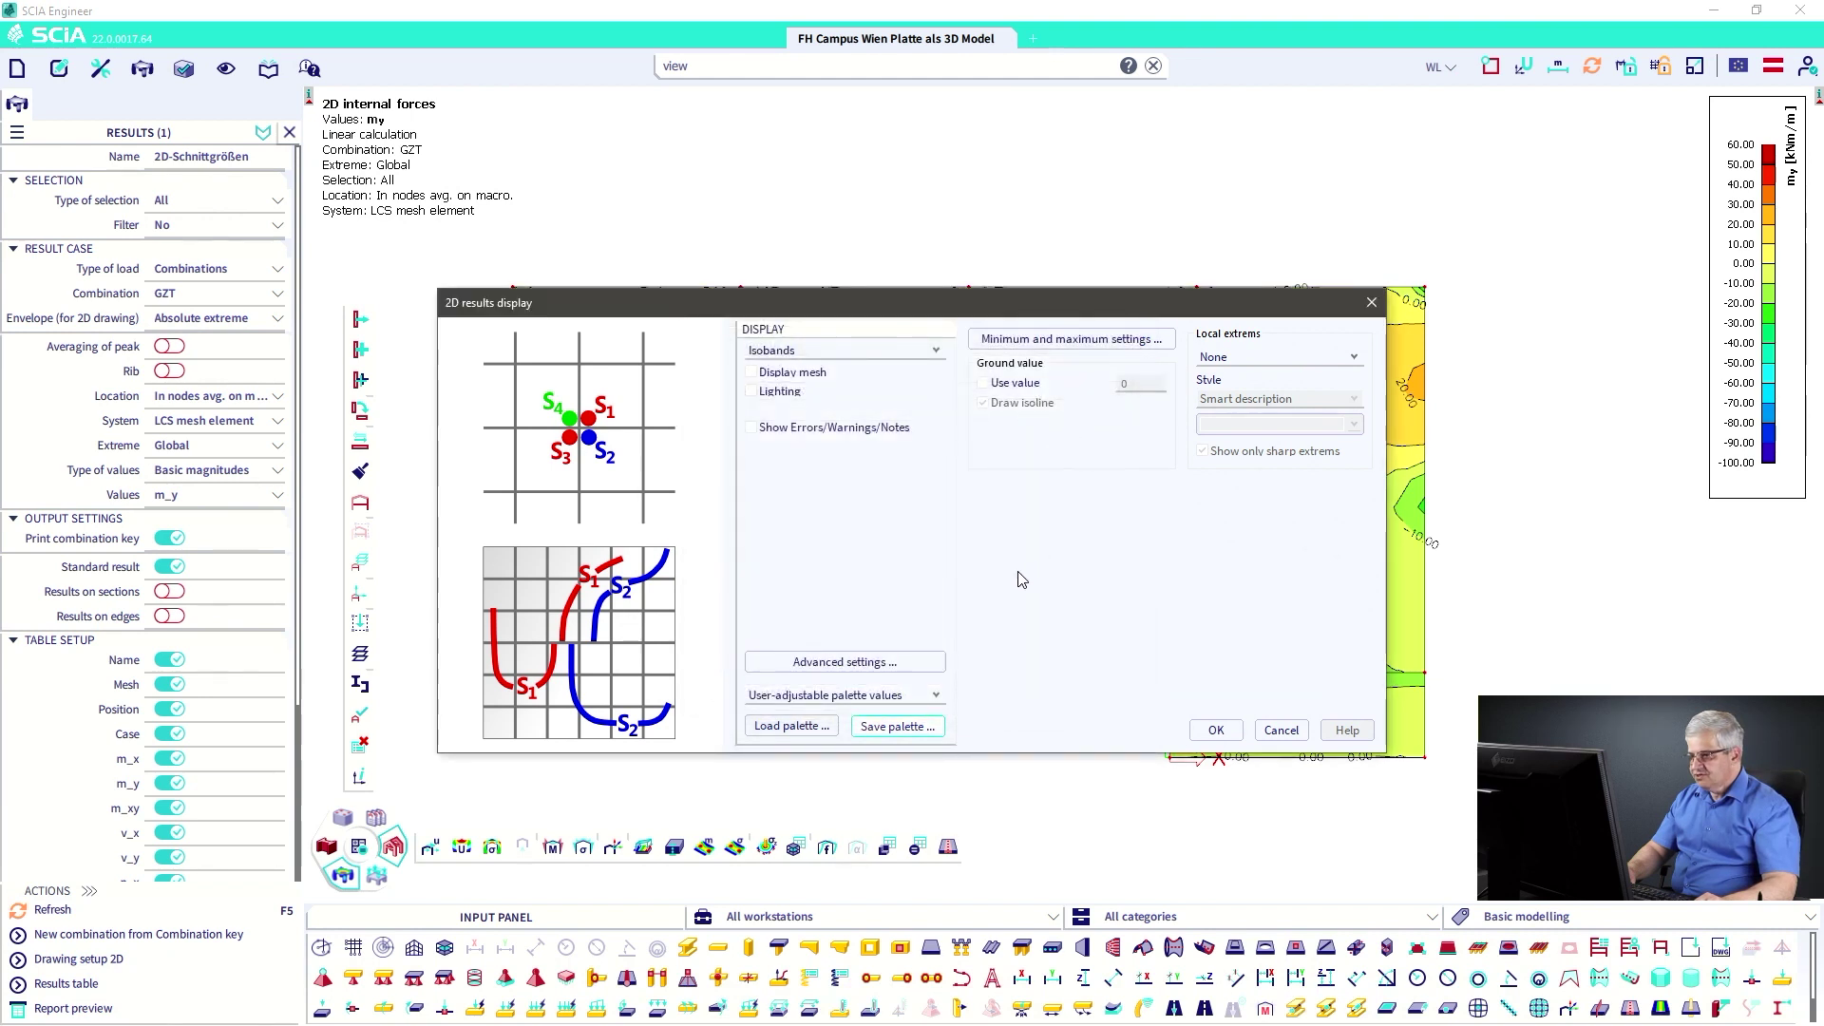
click(787, 727)
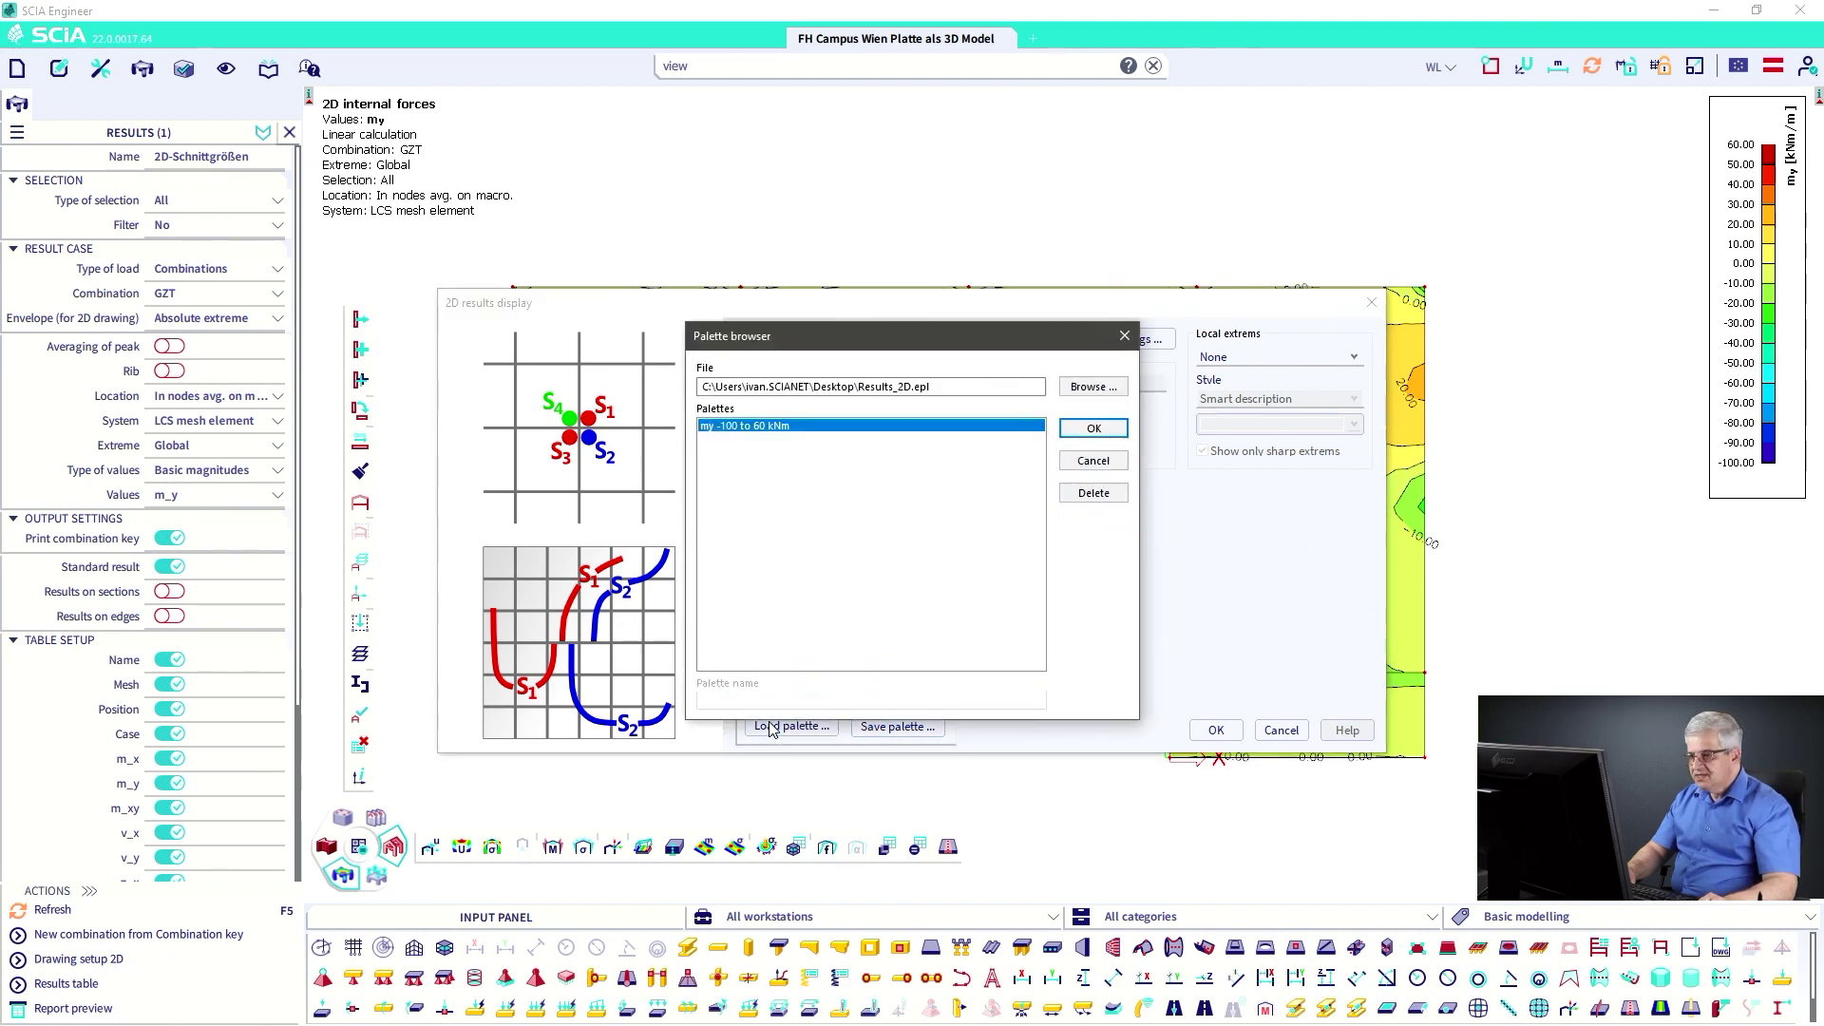
click(1081, 429)
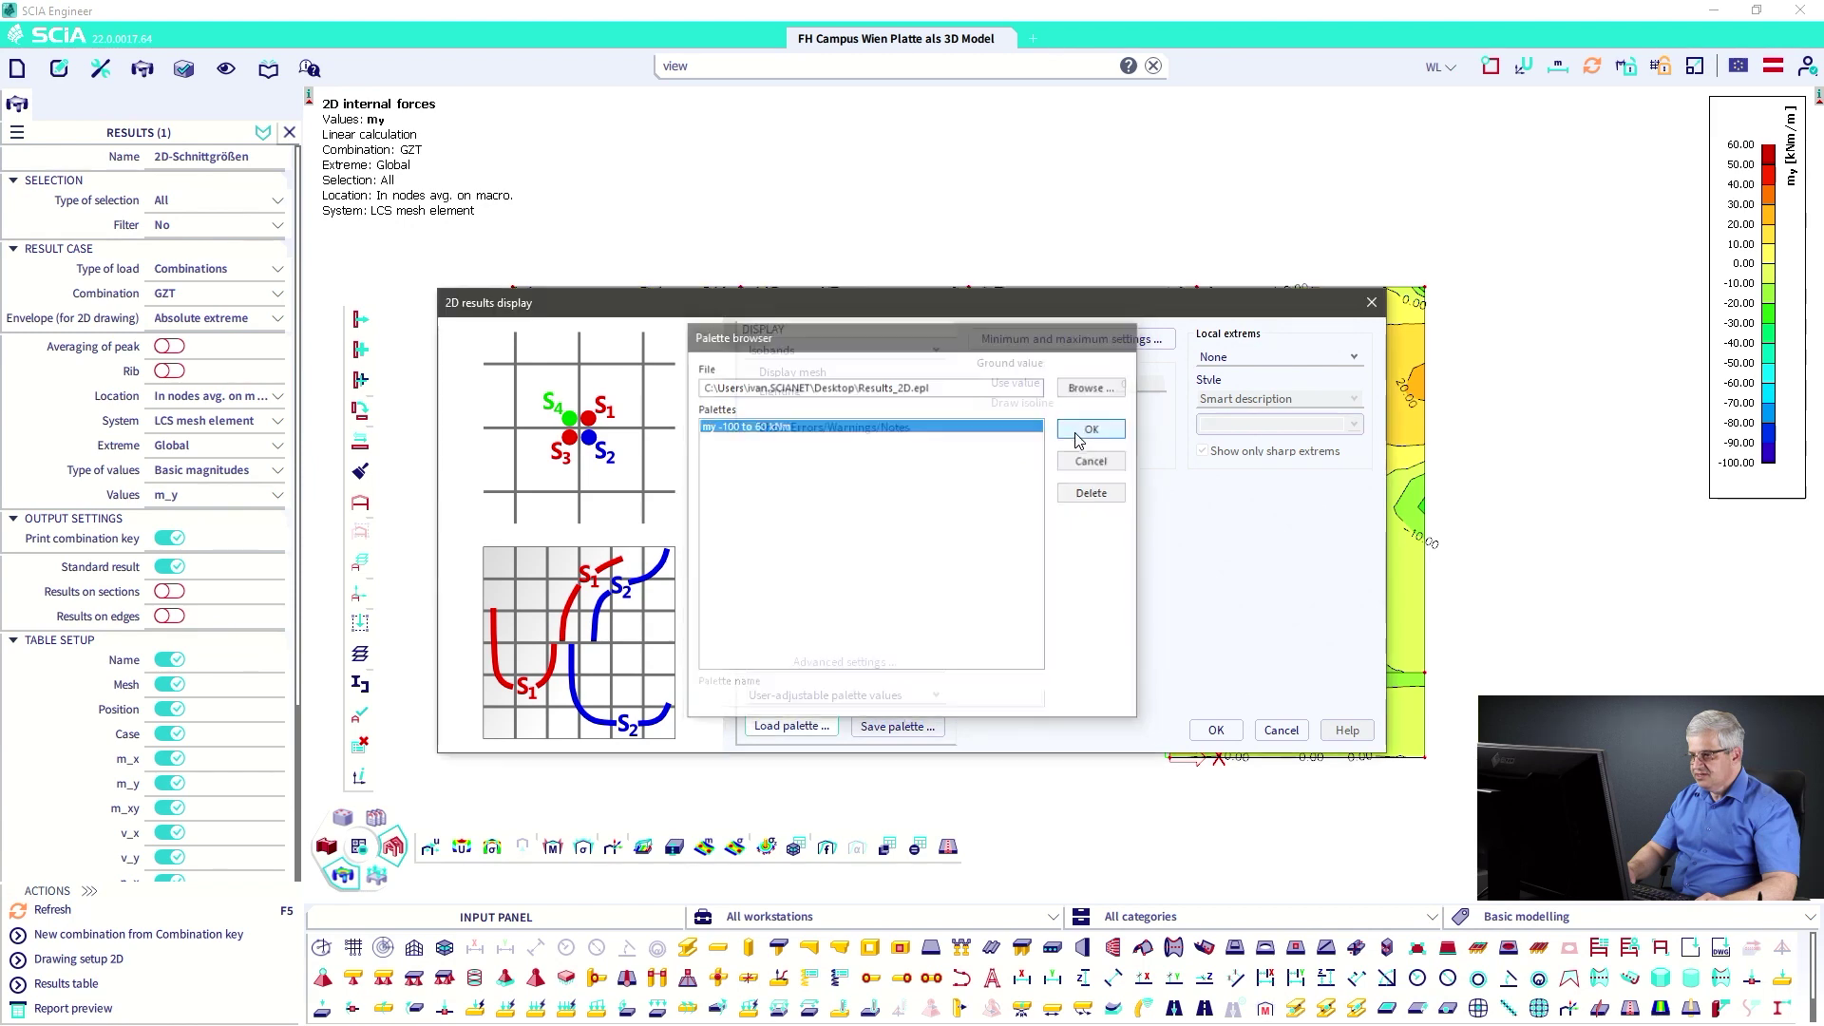
- Set Local extrems to Local maximum with Smart description labels on the m_y isobands
click(1215, 731)
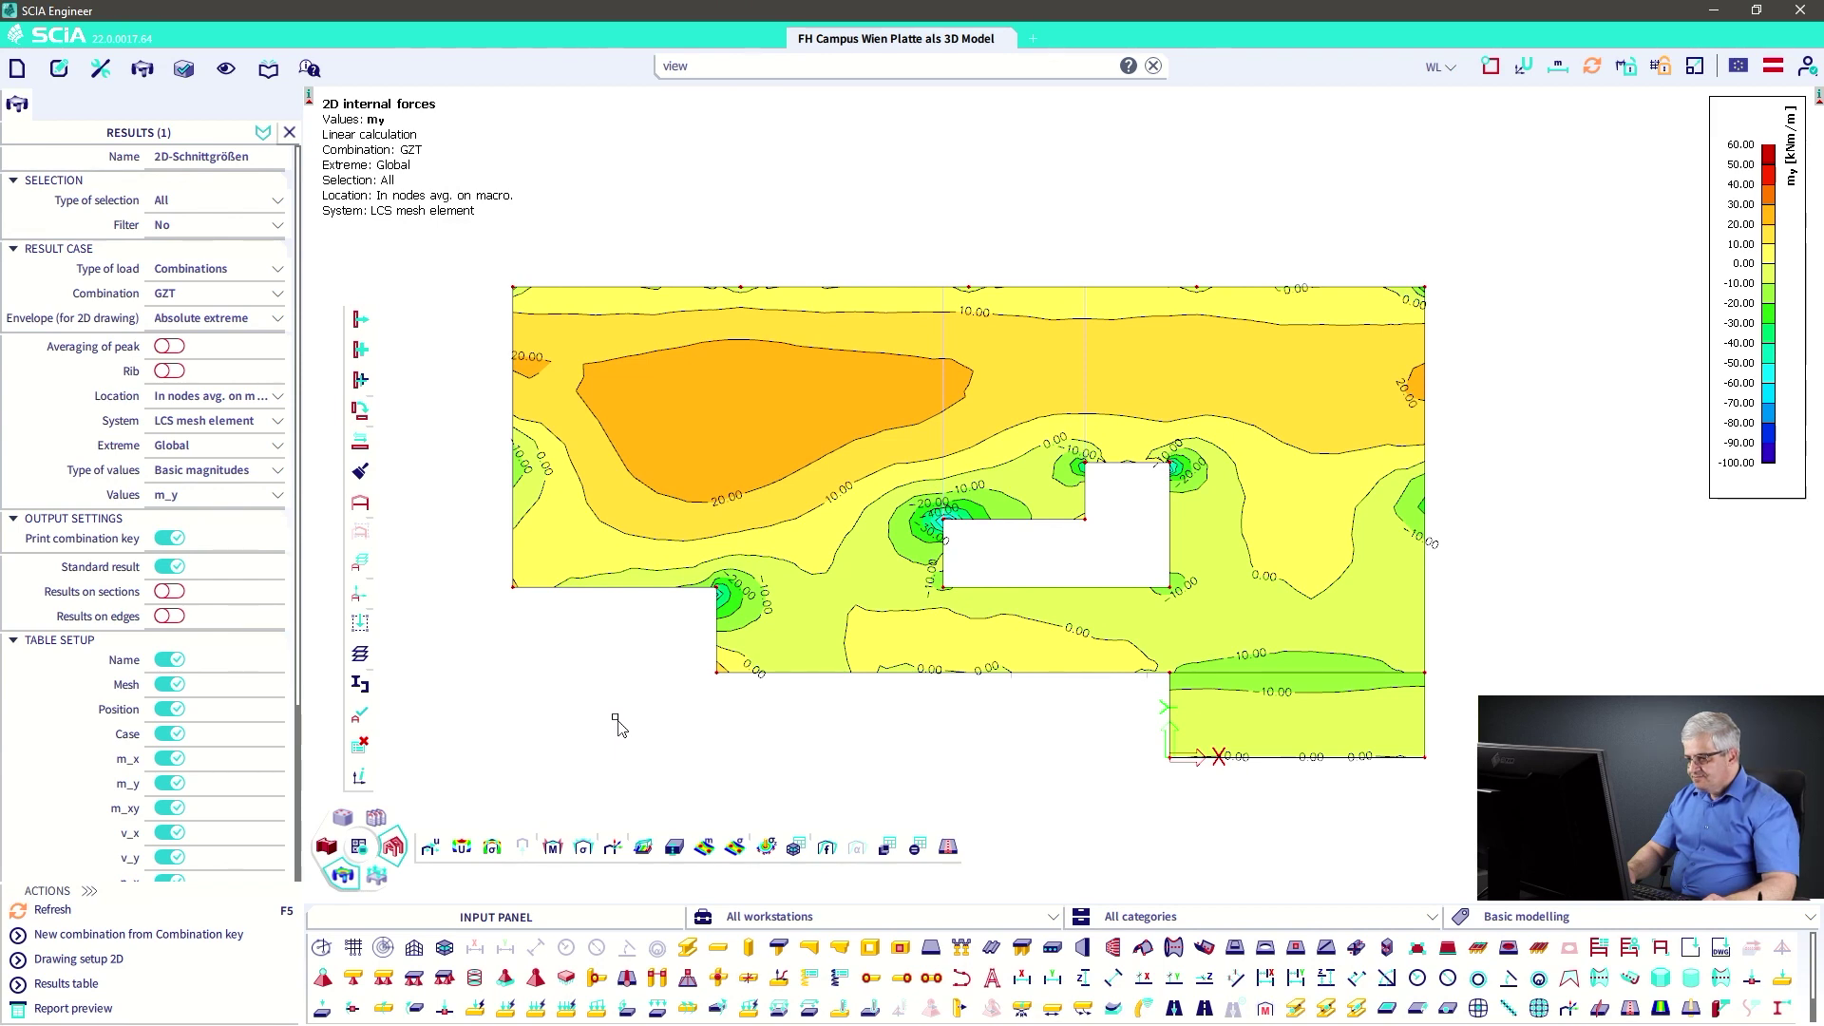
click(80, 960)
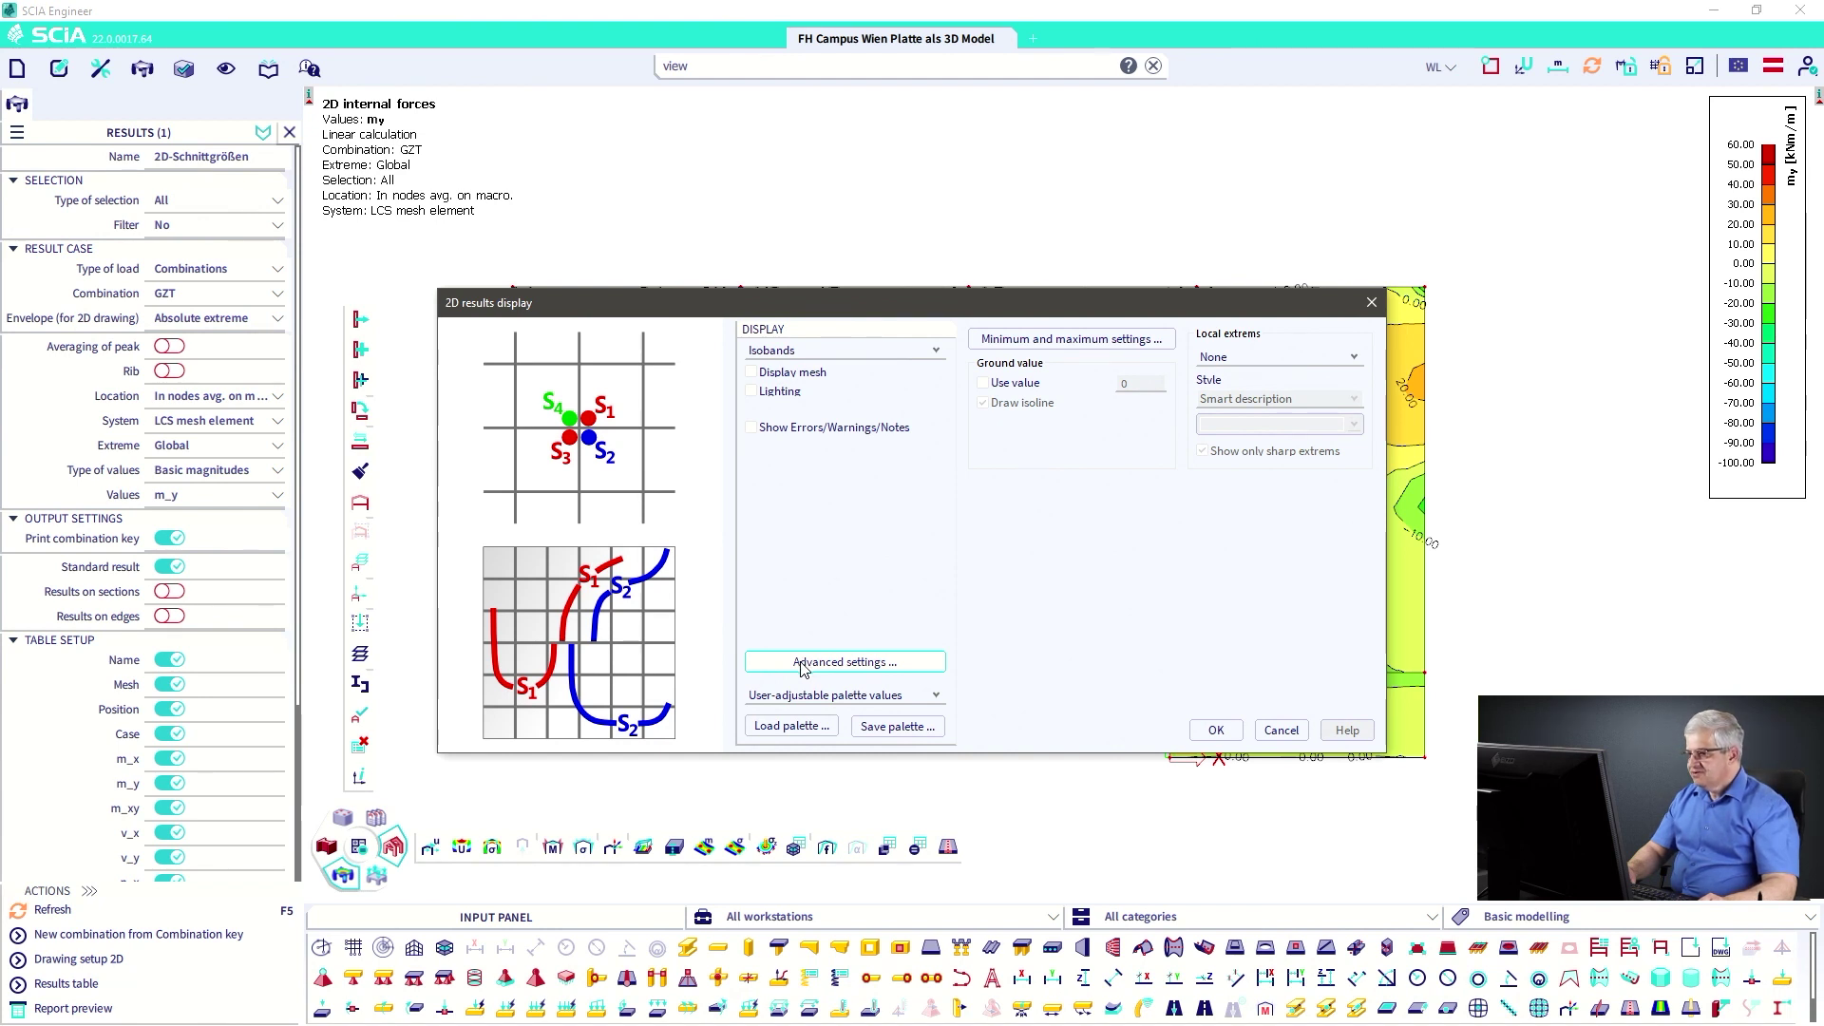
click(1248, 365)
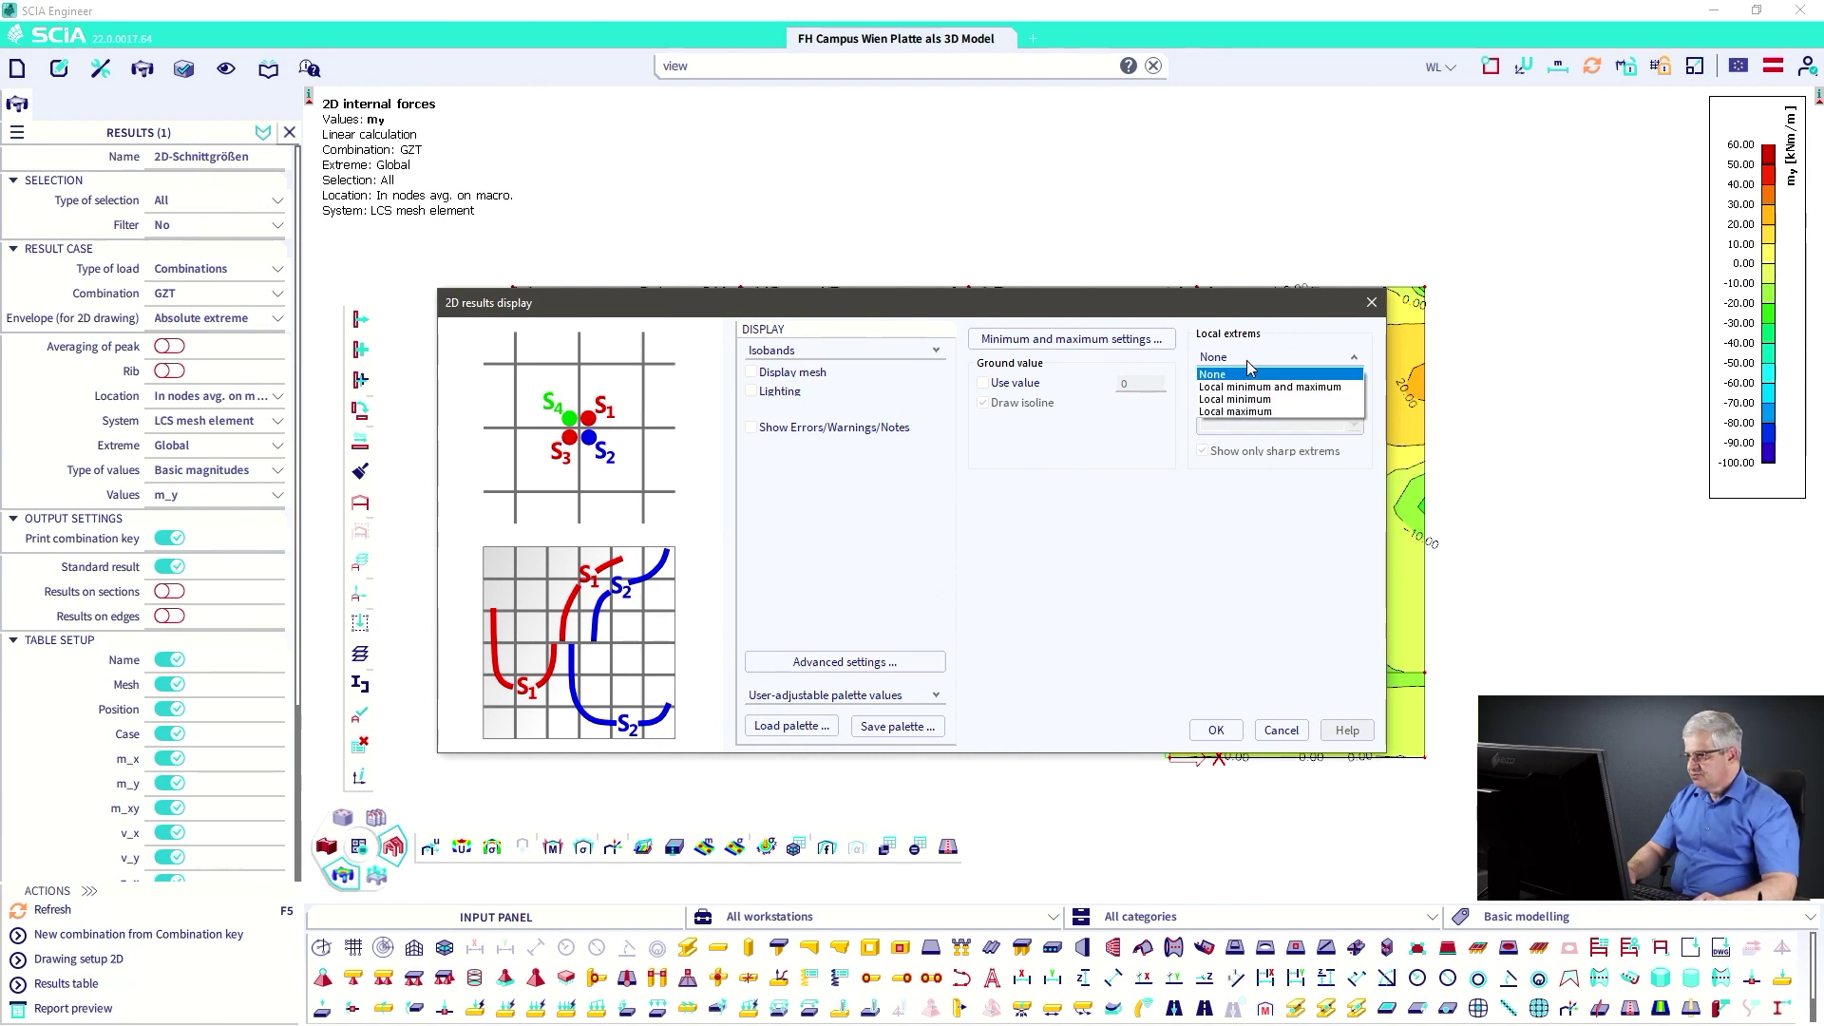
click(1253, 412)
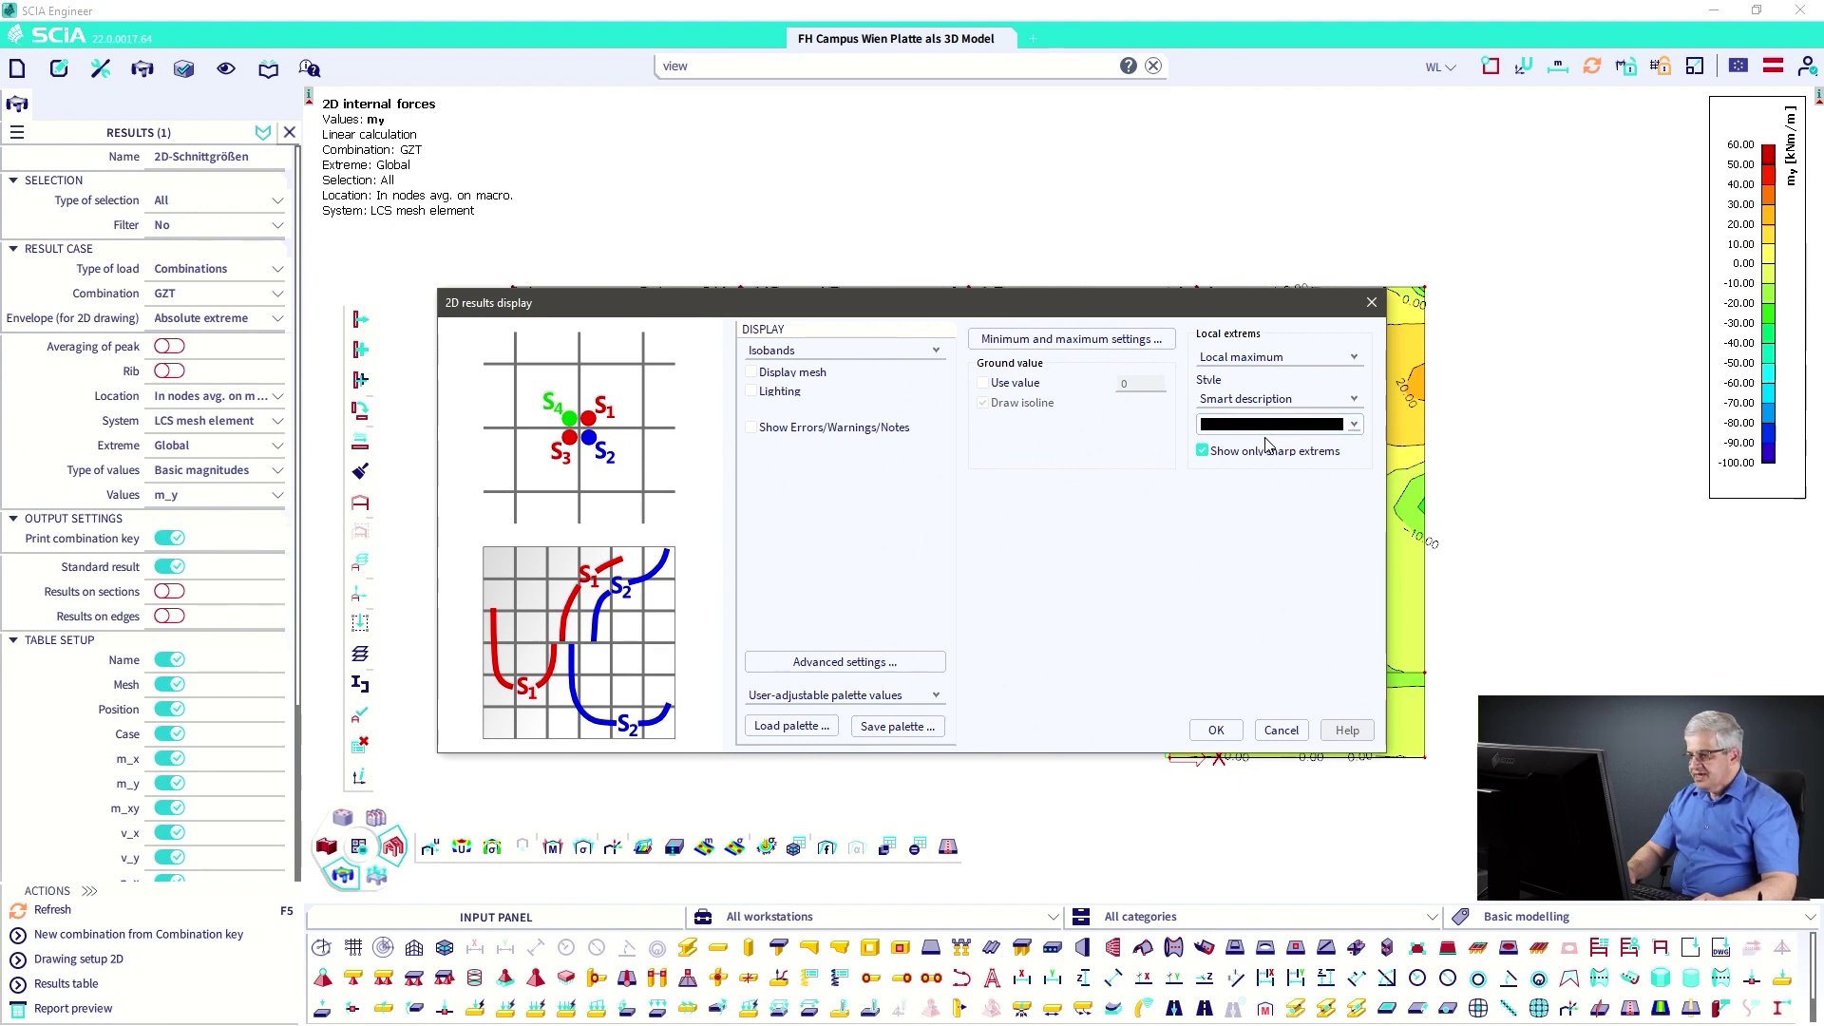
click(1318, 406)
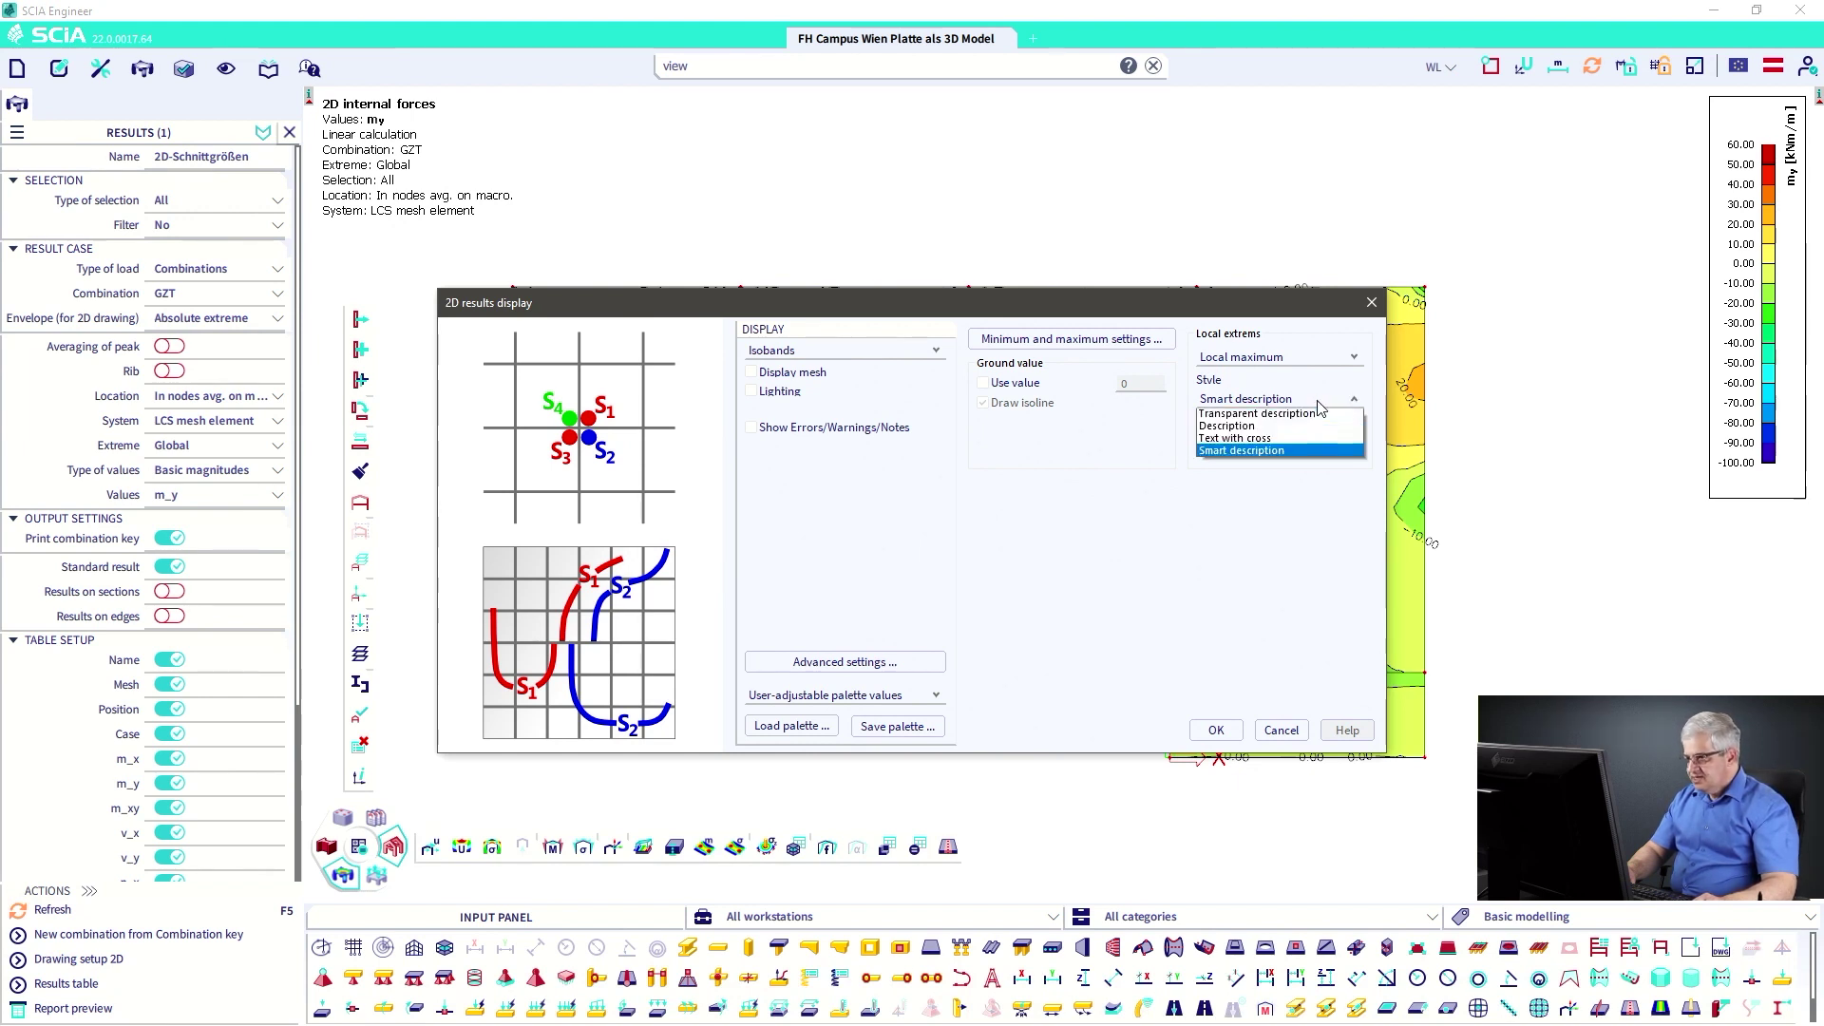
click(1272, 455)
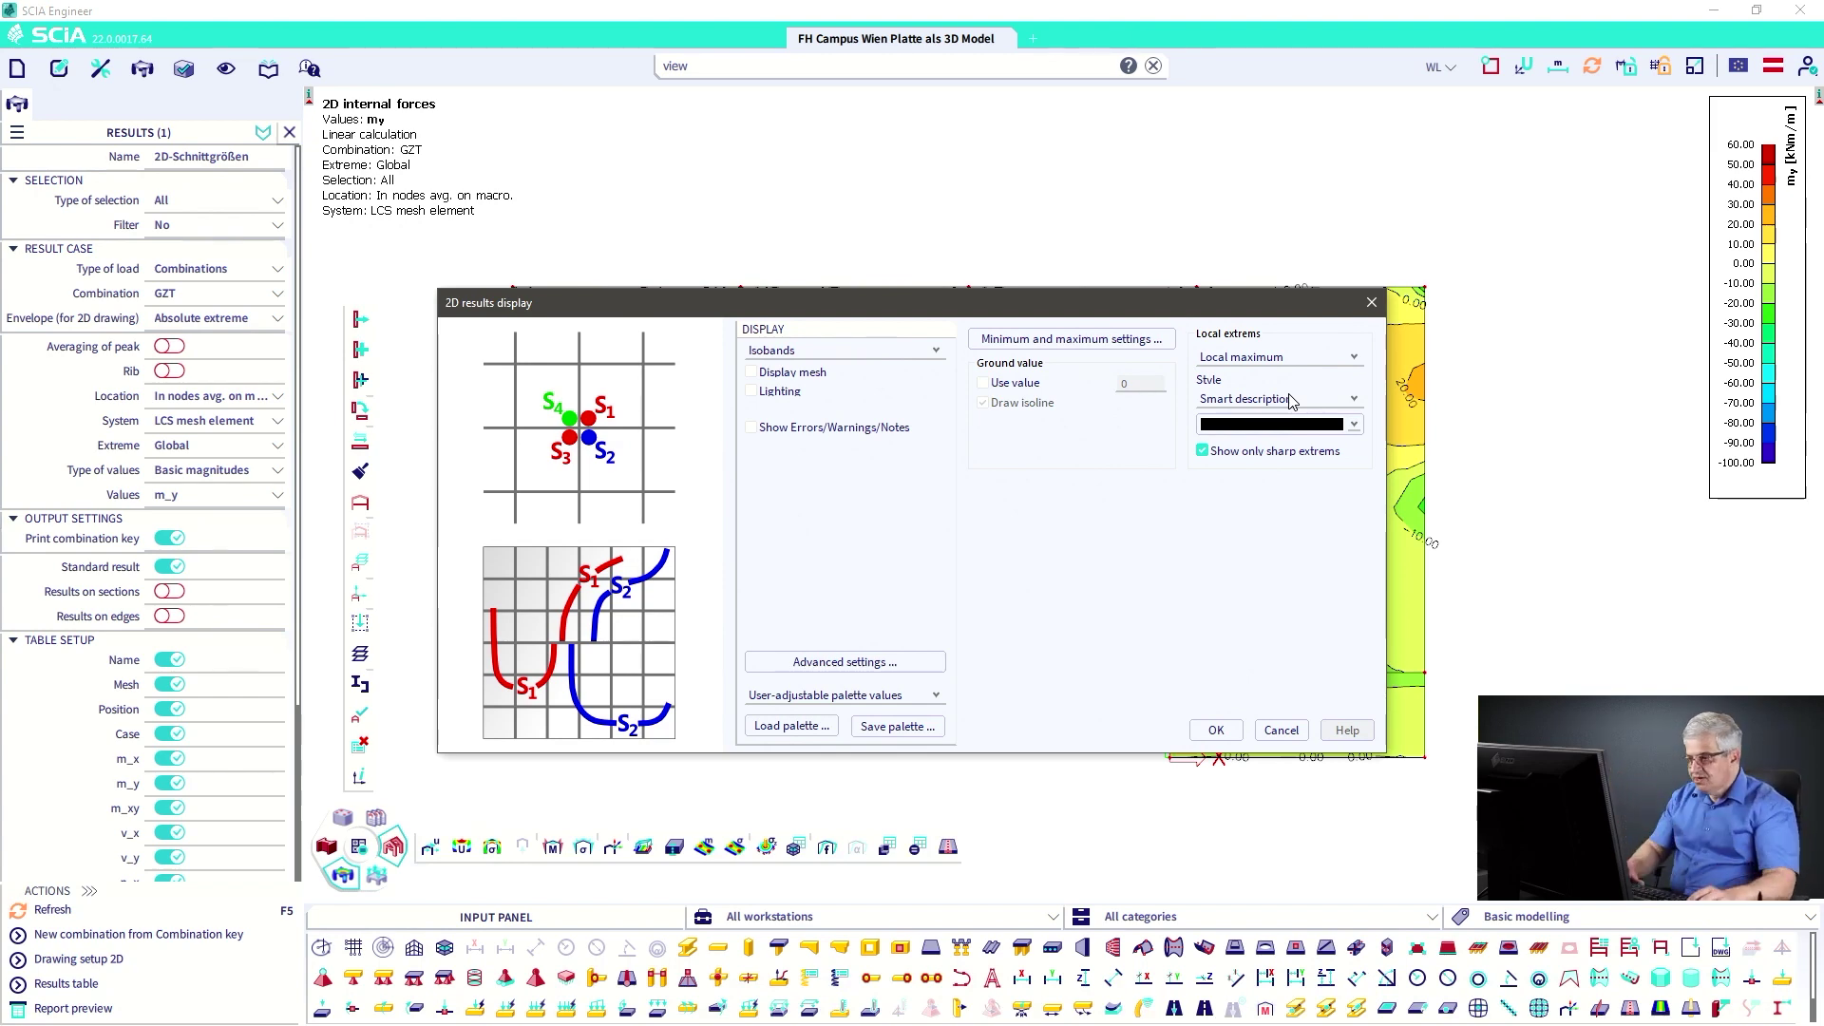
click(1216, 730)
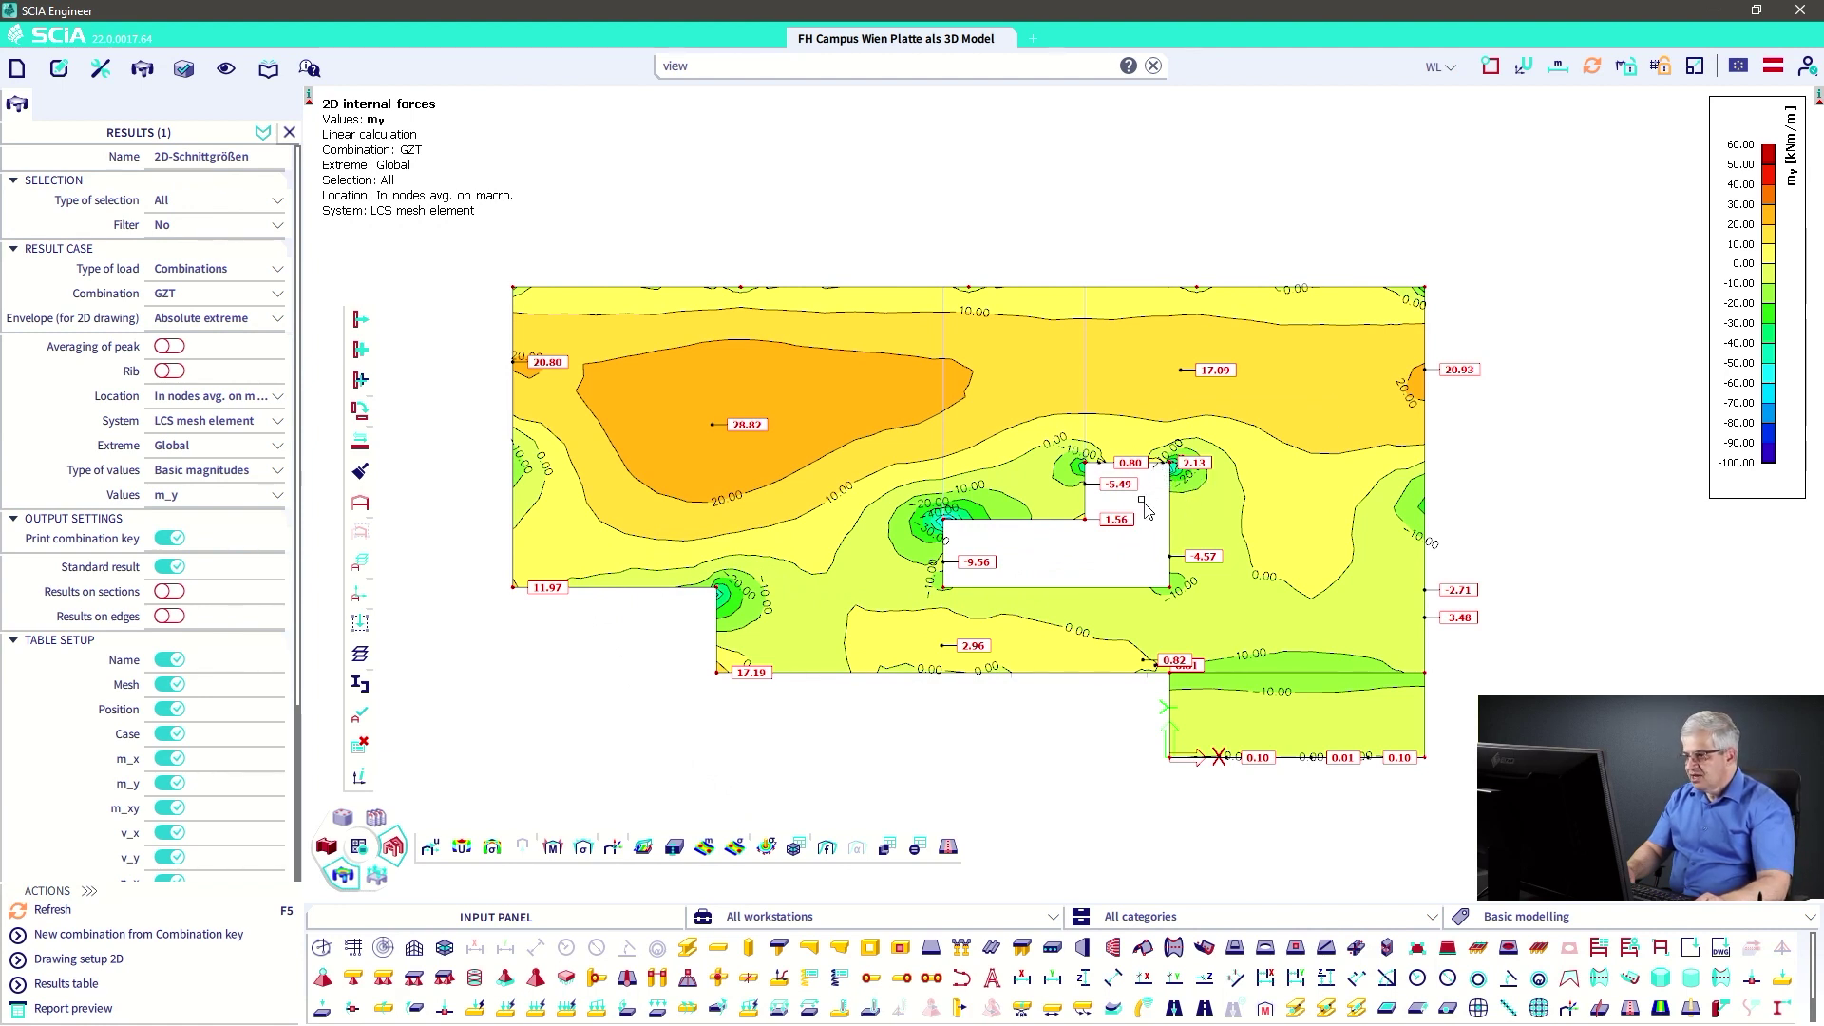
scroll(1134, 494, down, 3)
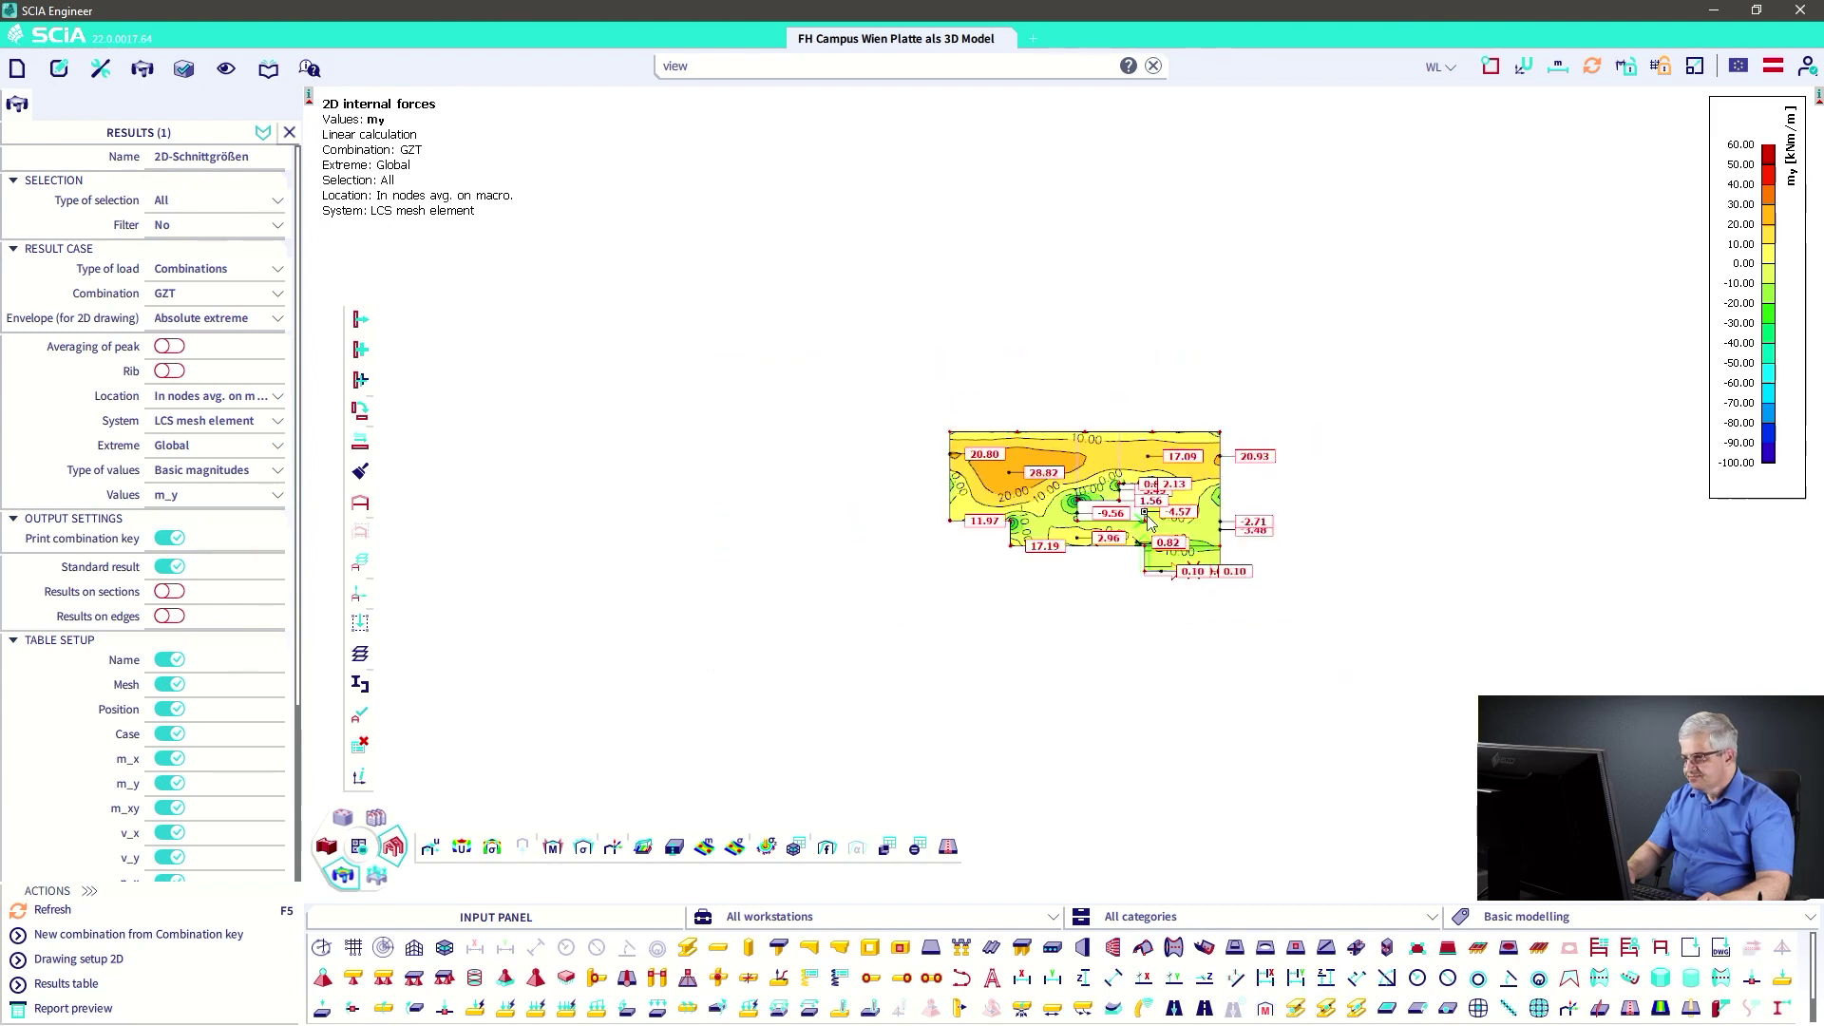
scroll(1145, 513, down, 1)
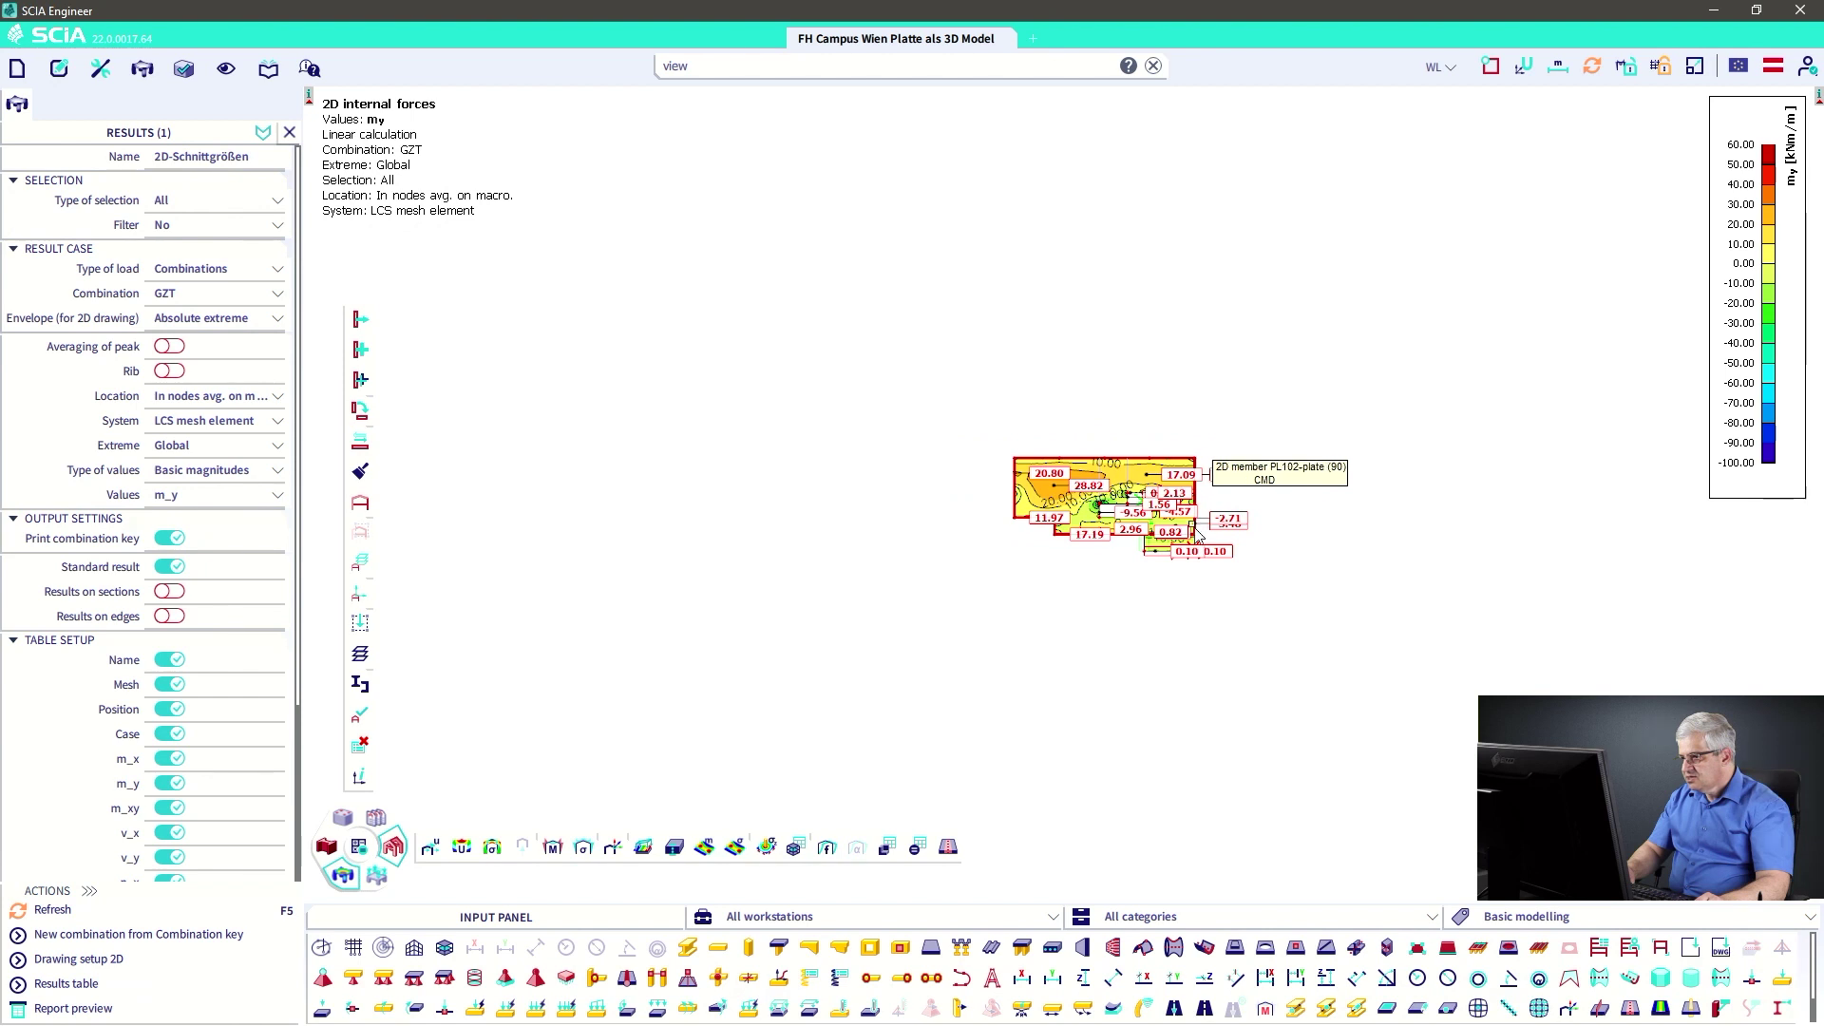
scroll(1187, 535, down, 1)
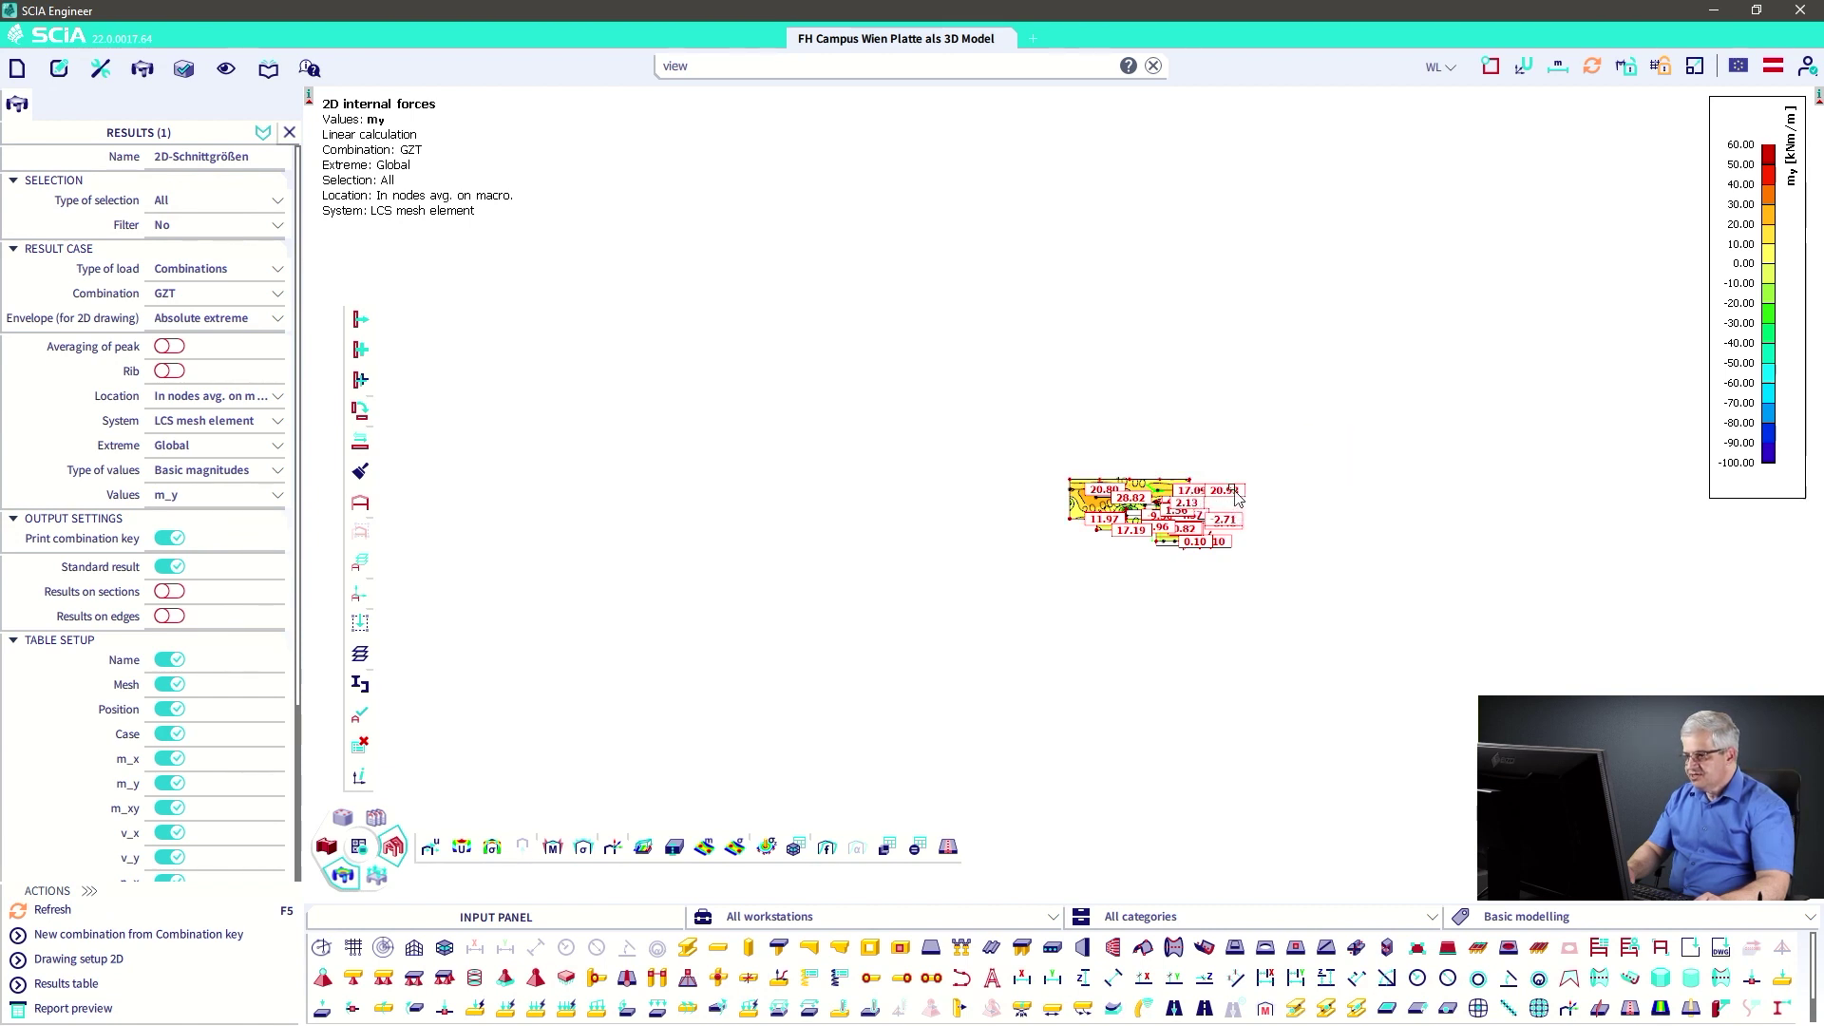
scroll(1171, 538, up, 5)
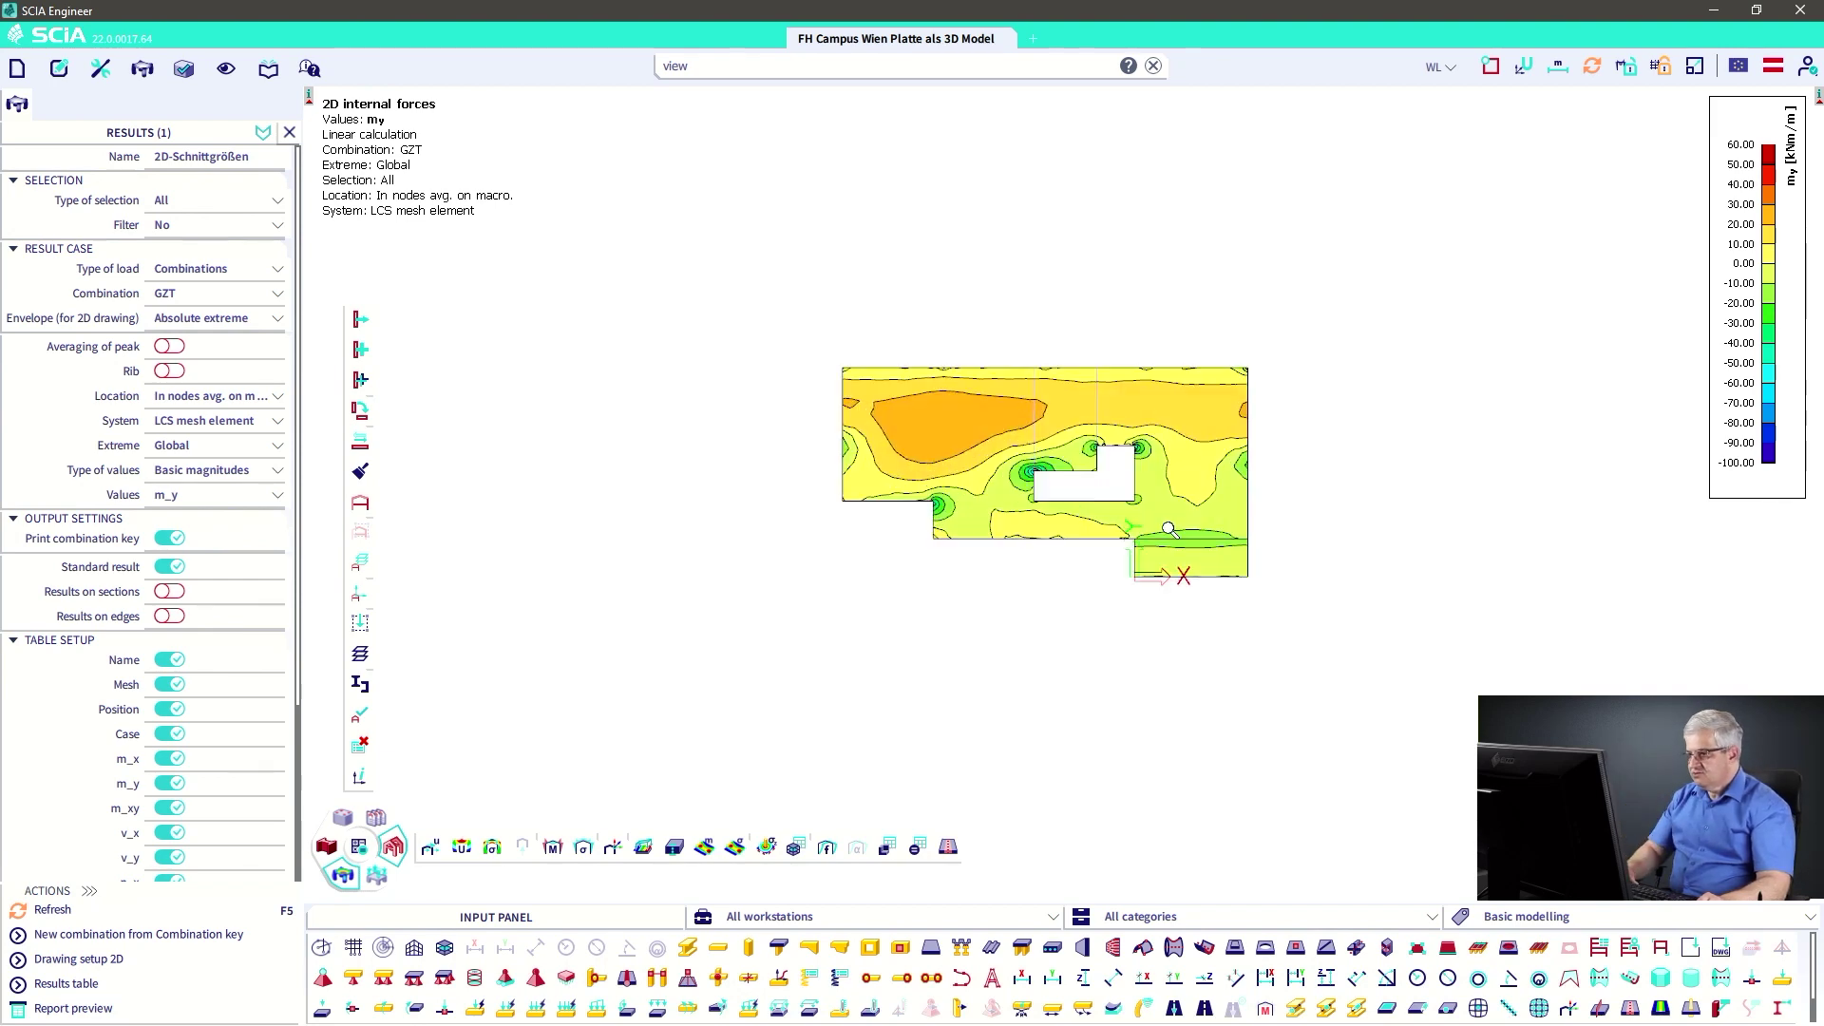
middle_drag(1040, 464, 1055, 519)
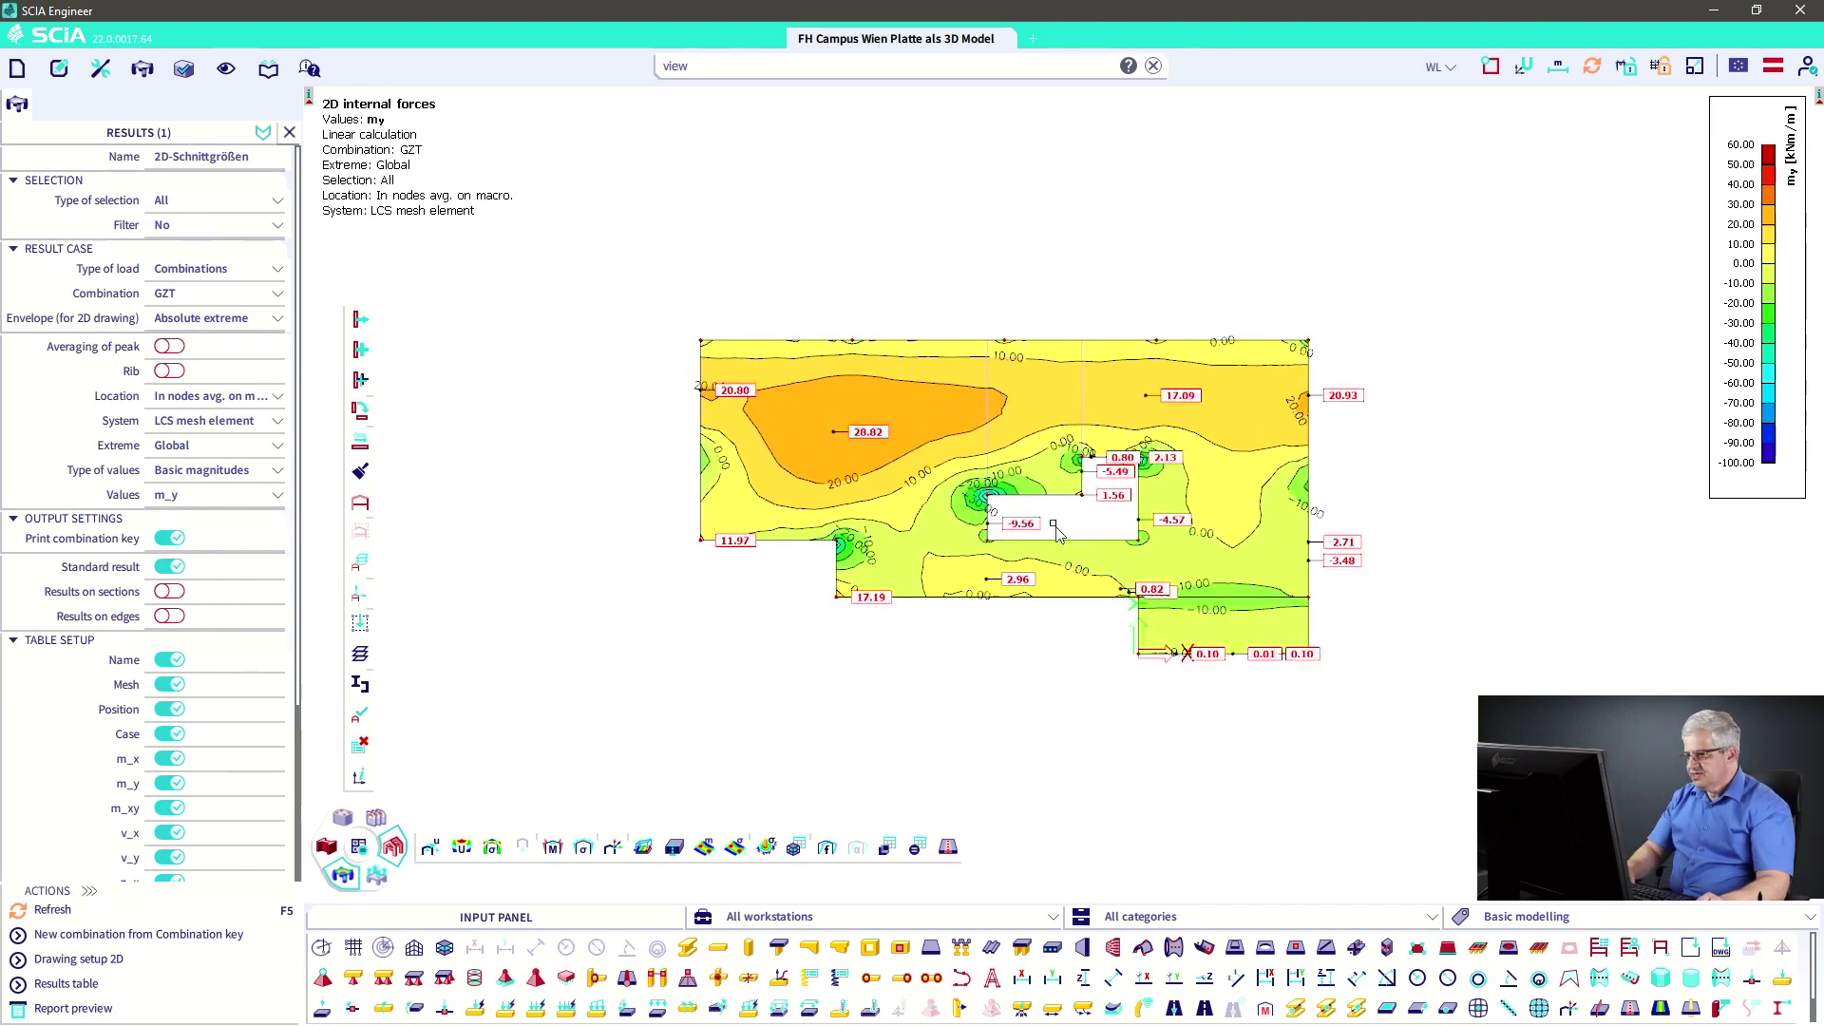
scroll(1054, 520, up, 2)
middle_drag(1056, 537, 1062, 549)
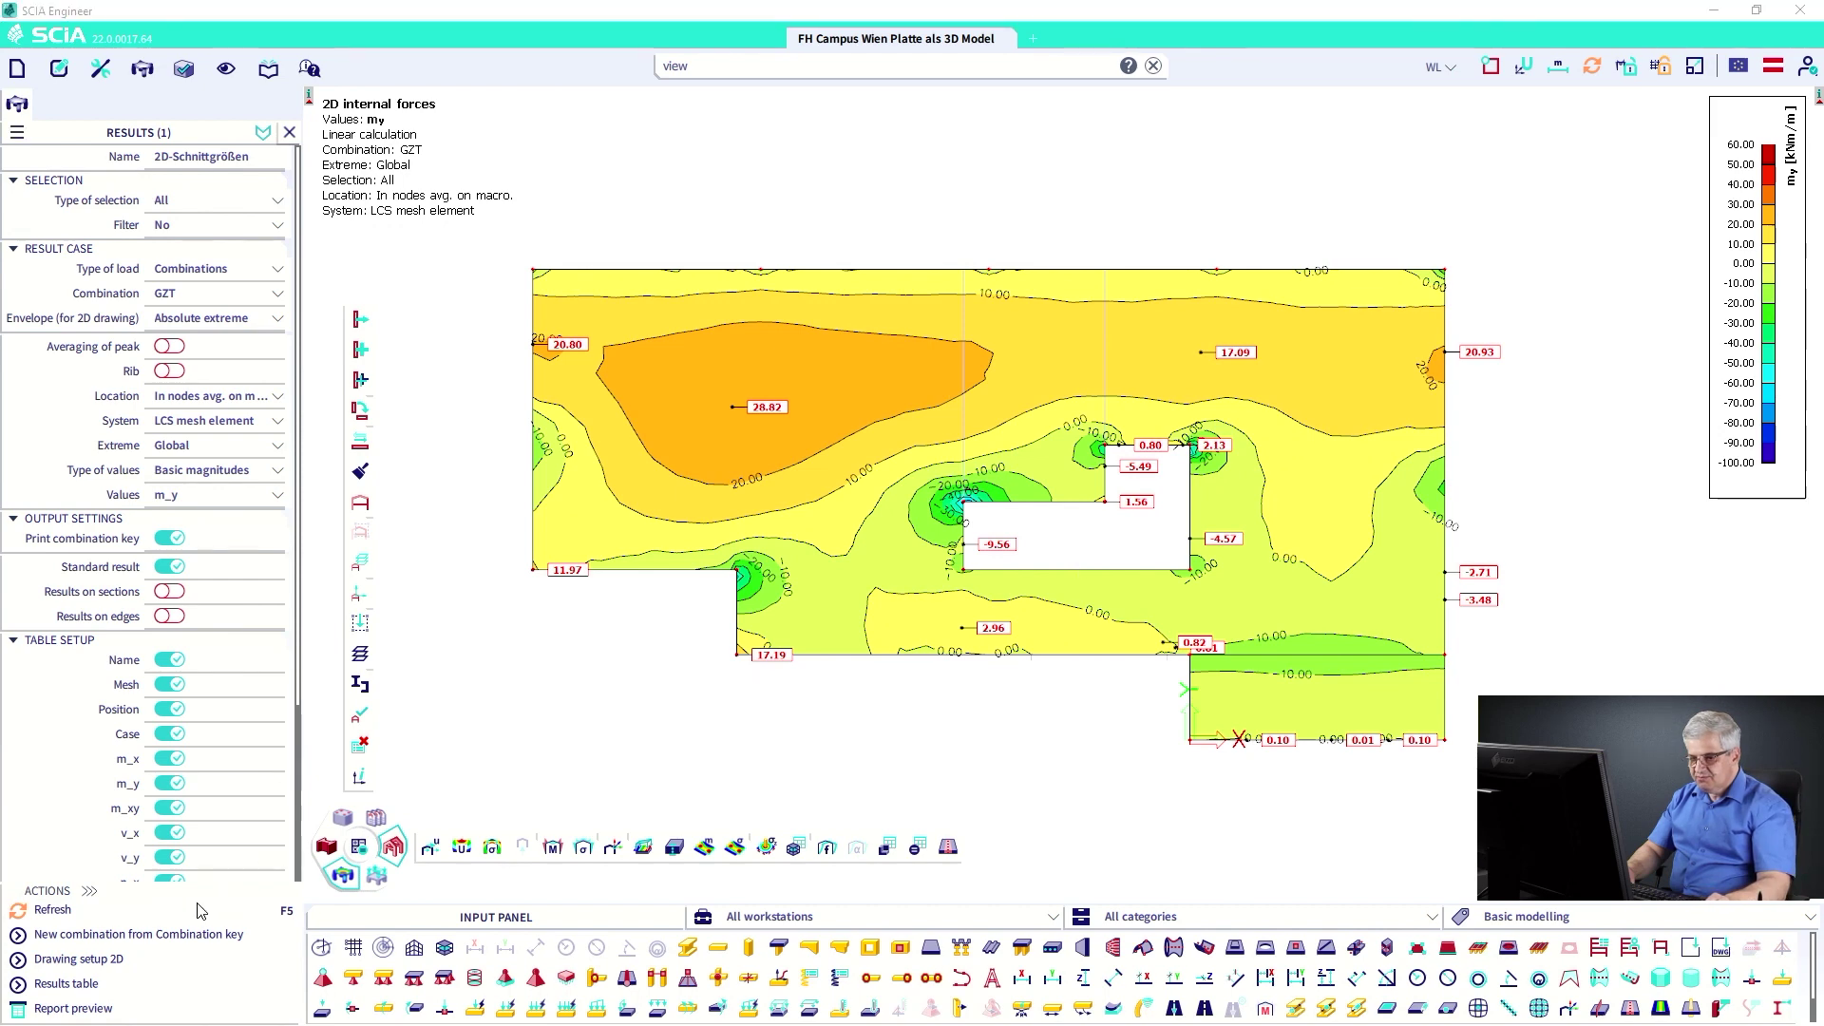
- Review the isoband properties and display types in Drawing setup 2D, keeping Isobands
click(211, 960)
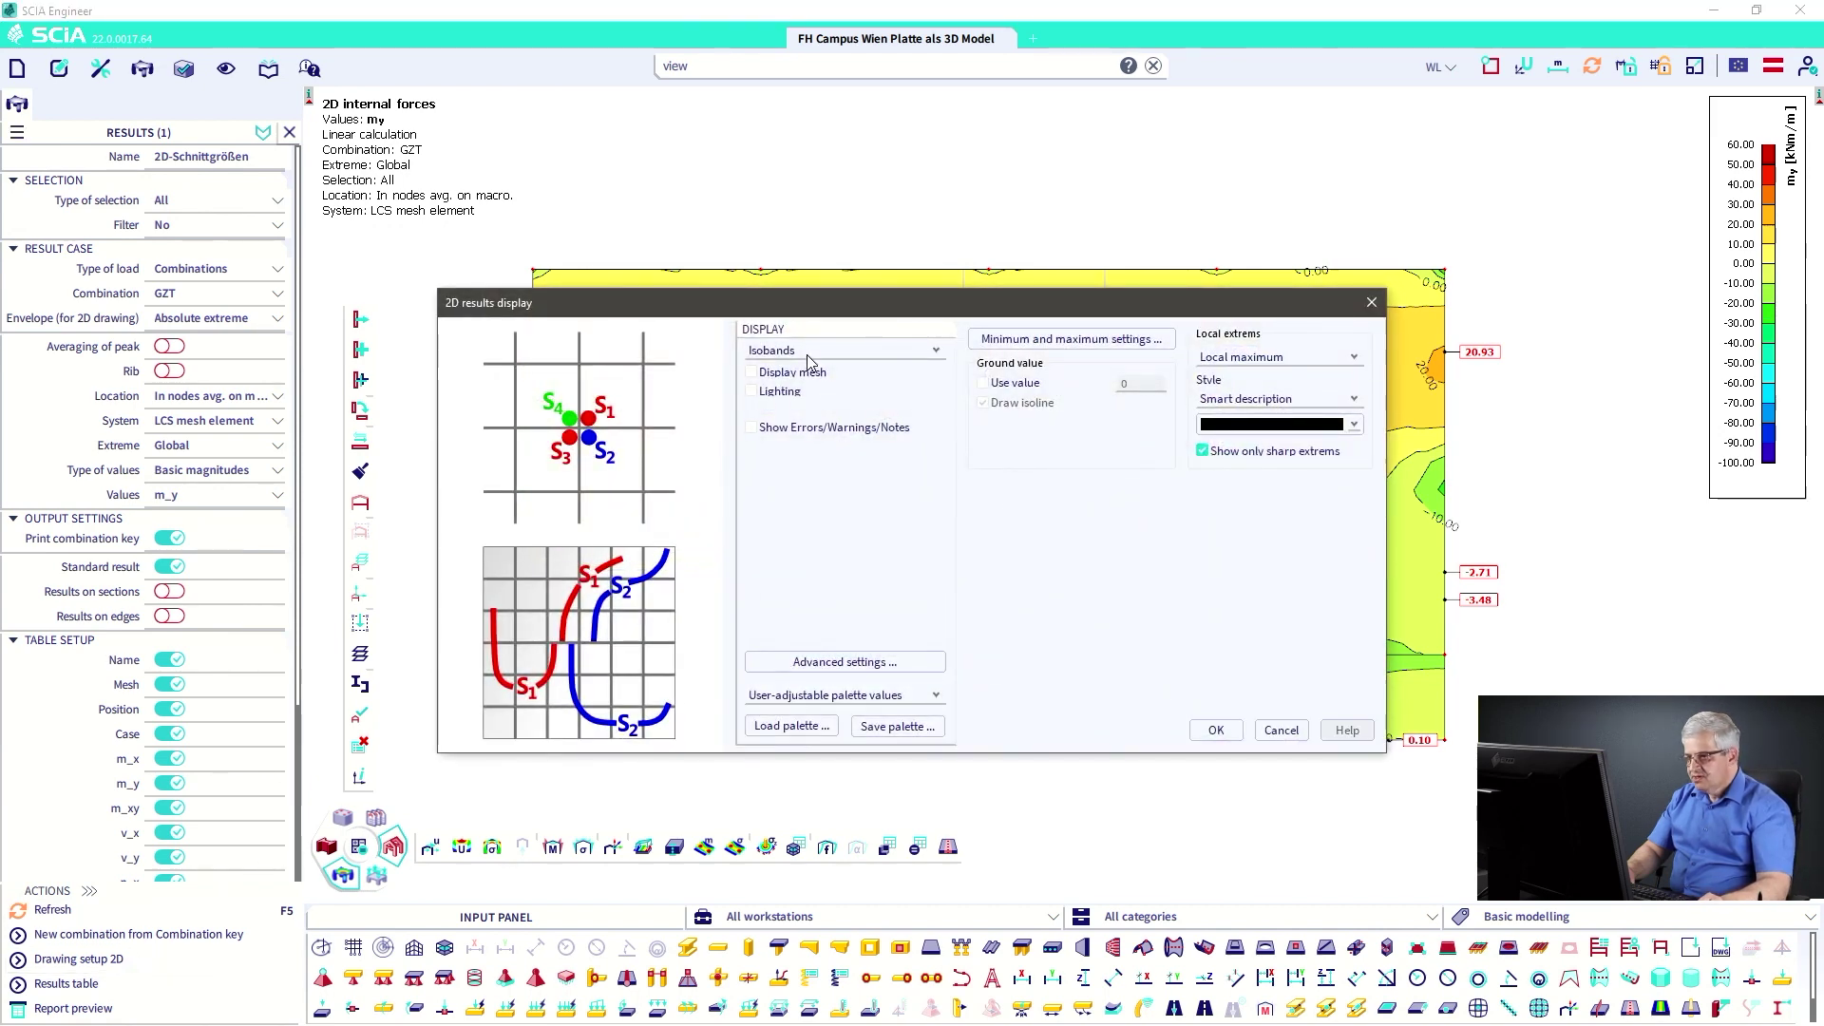
click(861, 663)
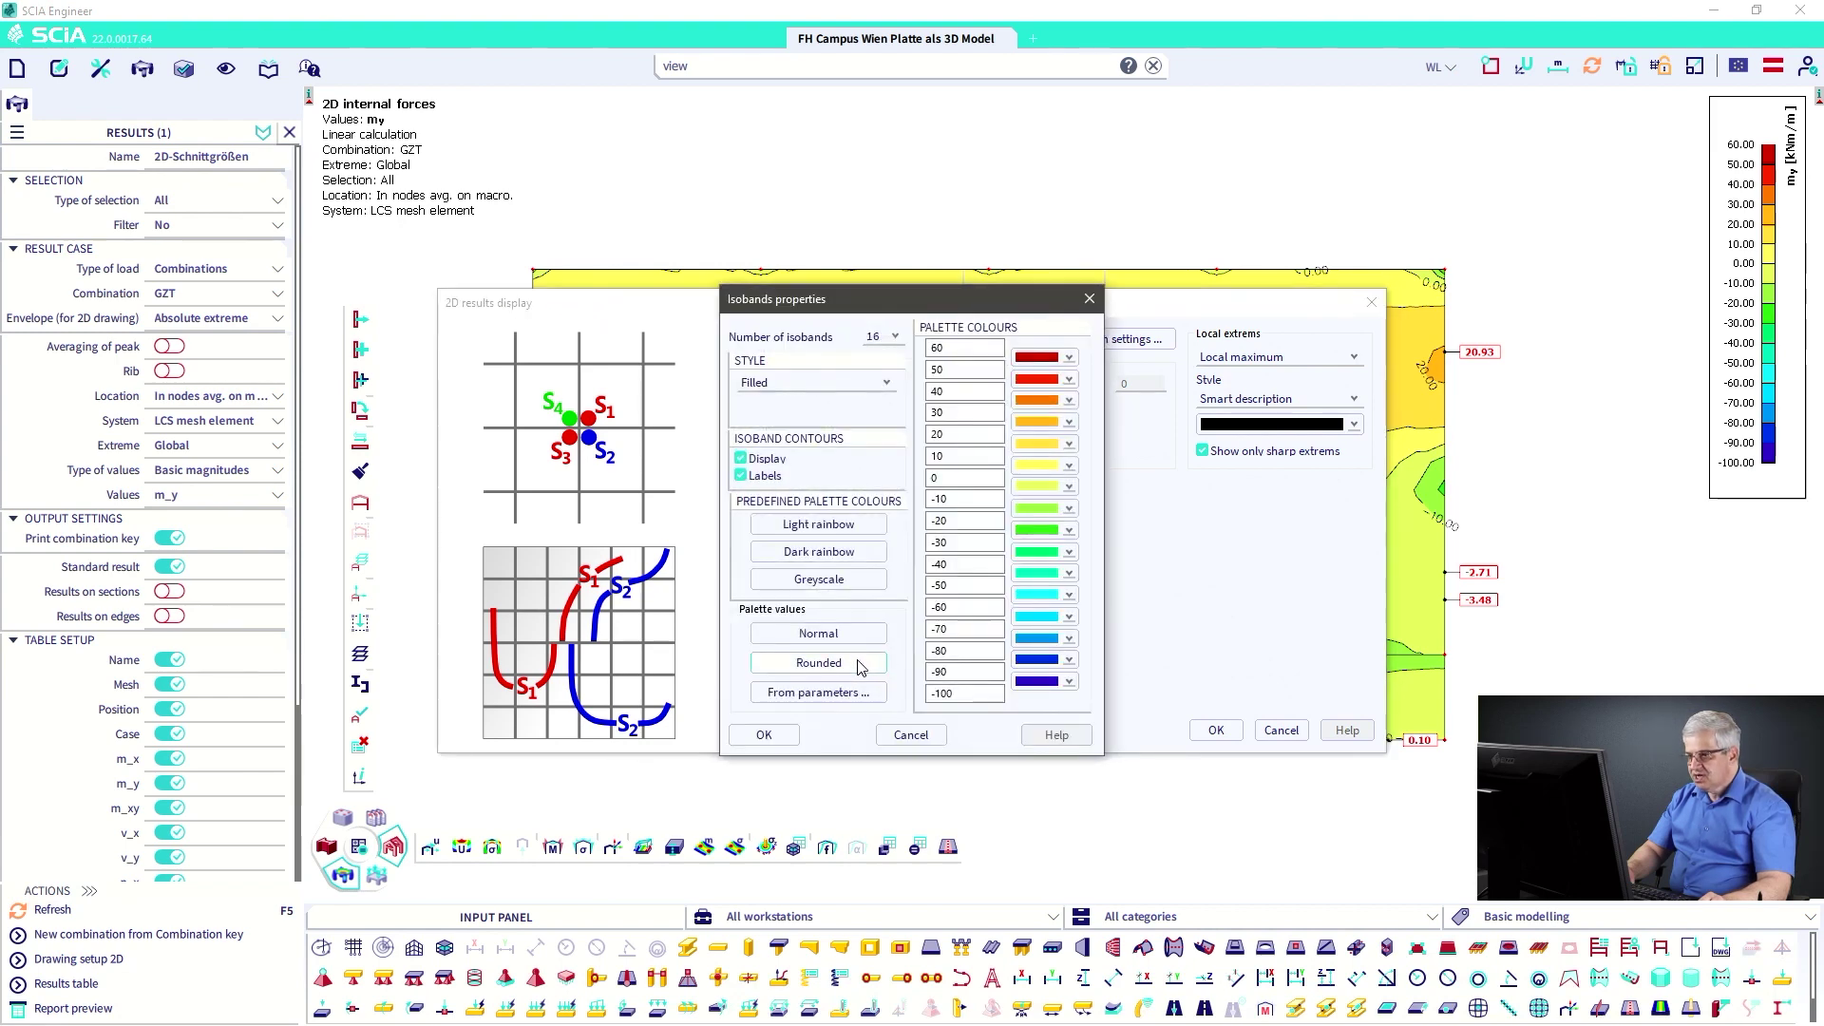
click(911, 735)
click(810, 357)
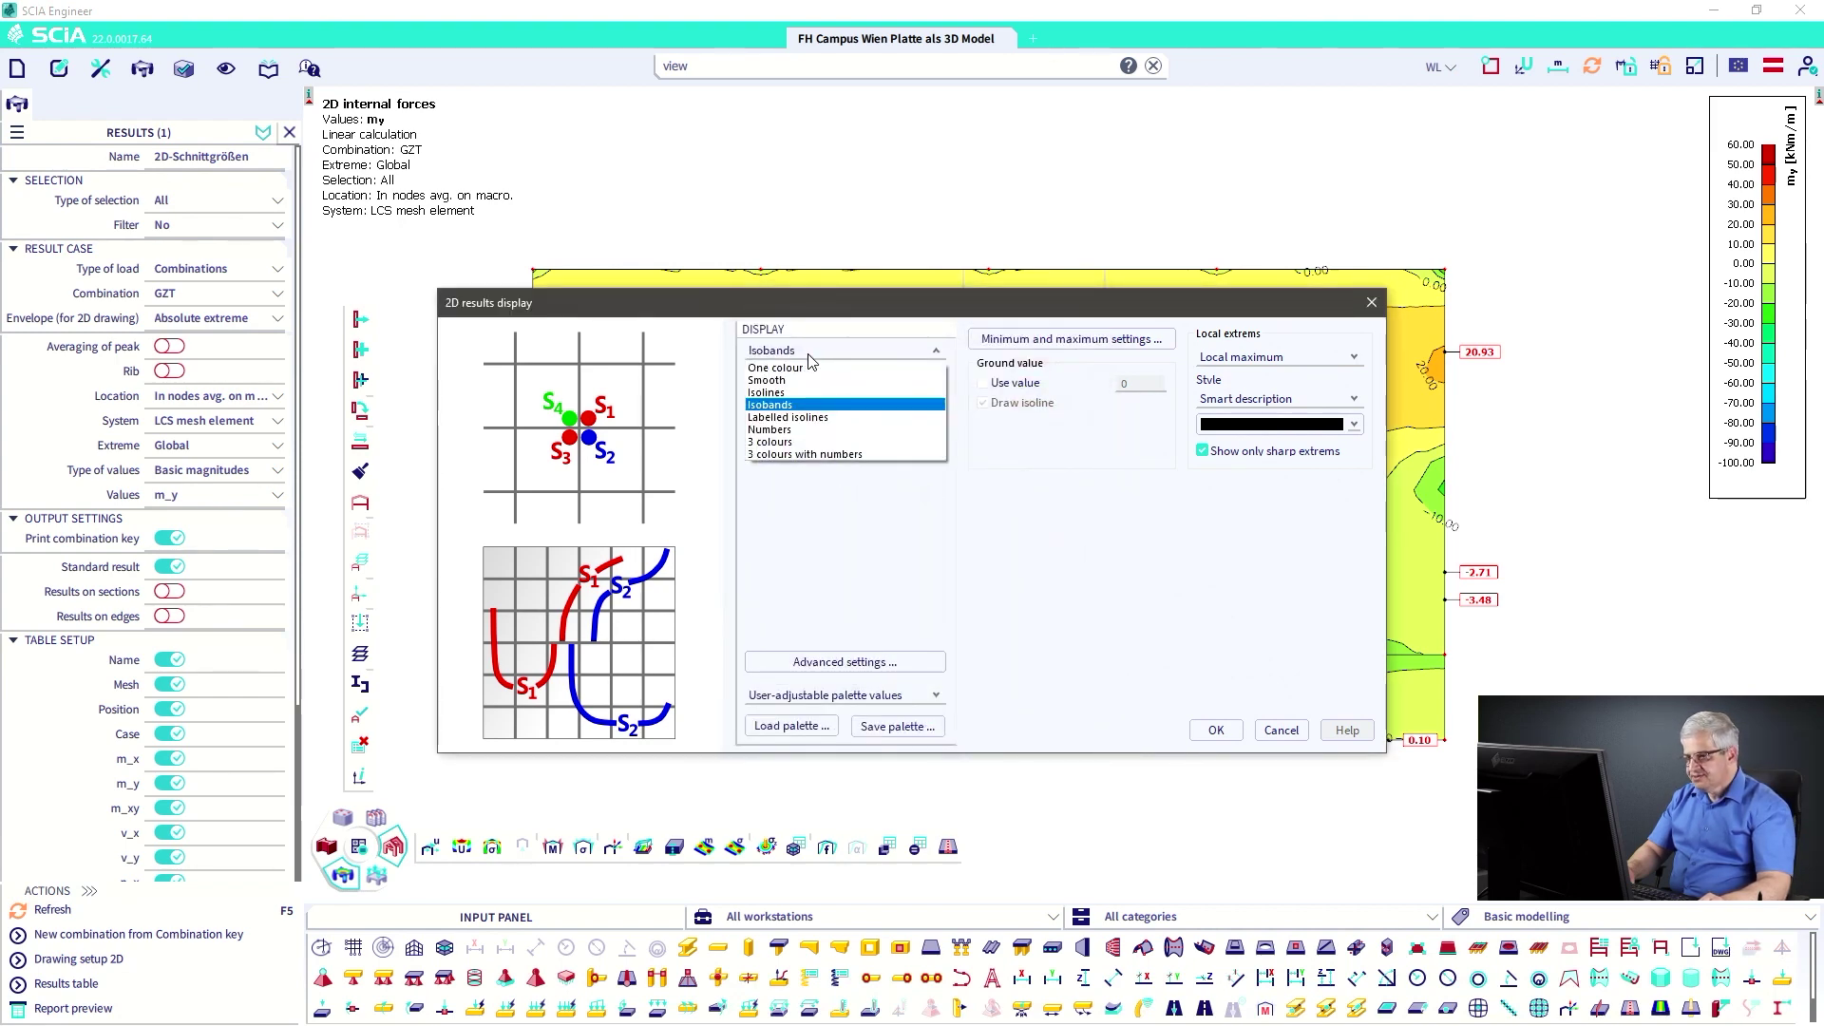
click(795, 406)
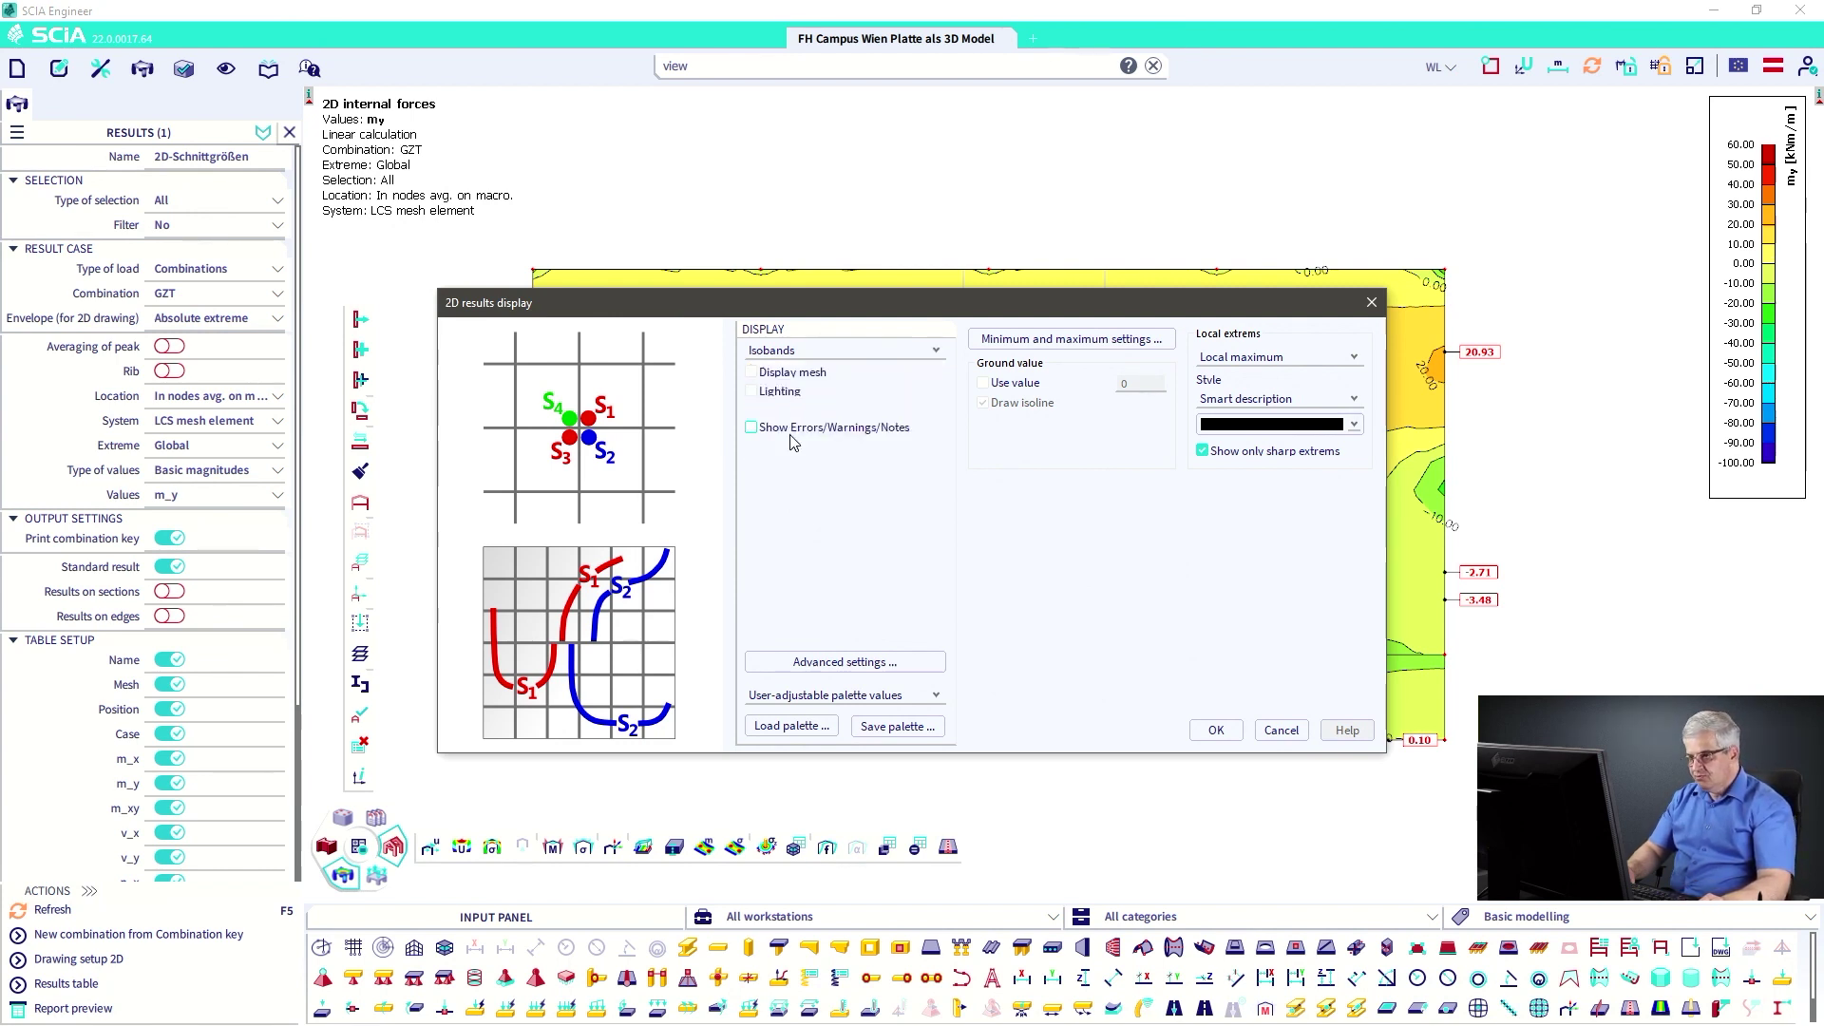
- Change the isoband style to isolines with one inserted isoline, then refresh the plot
click(826, 662)
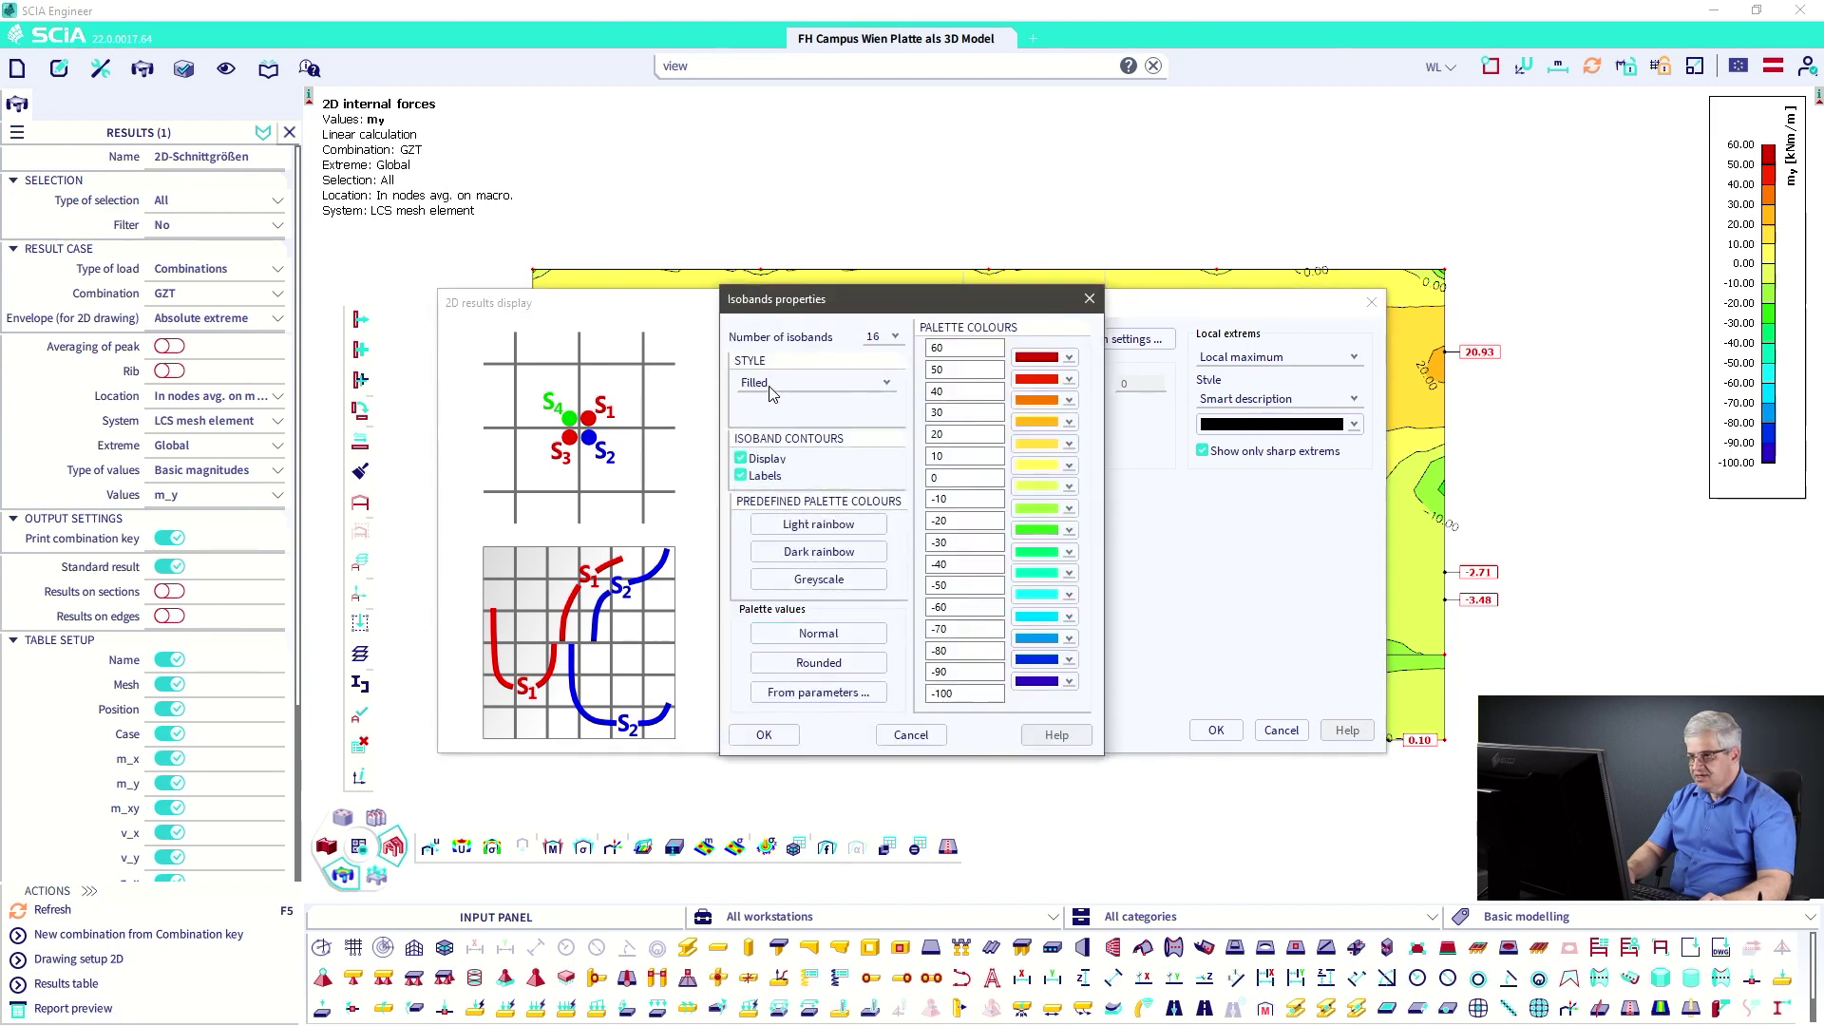
click(770, 383)
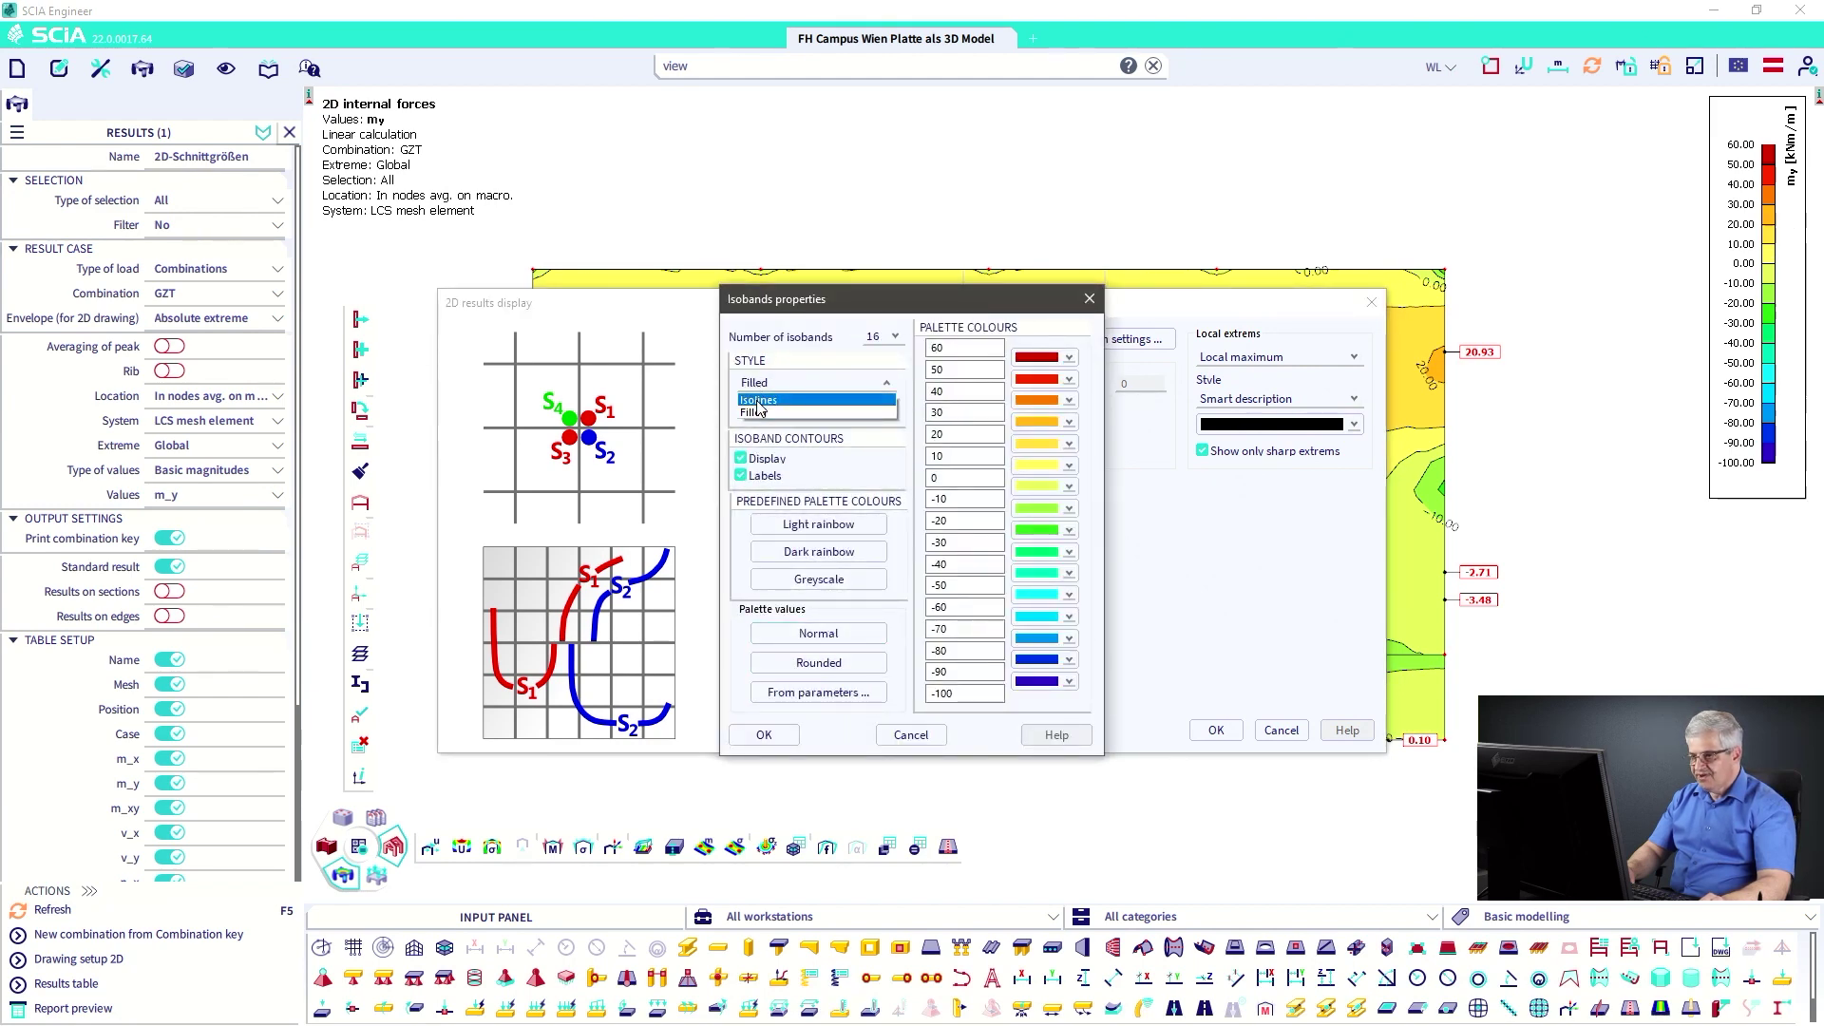
click(760, 402)
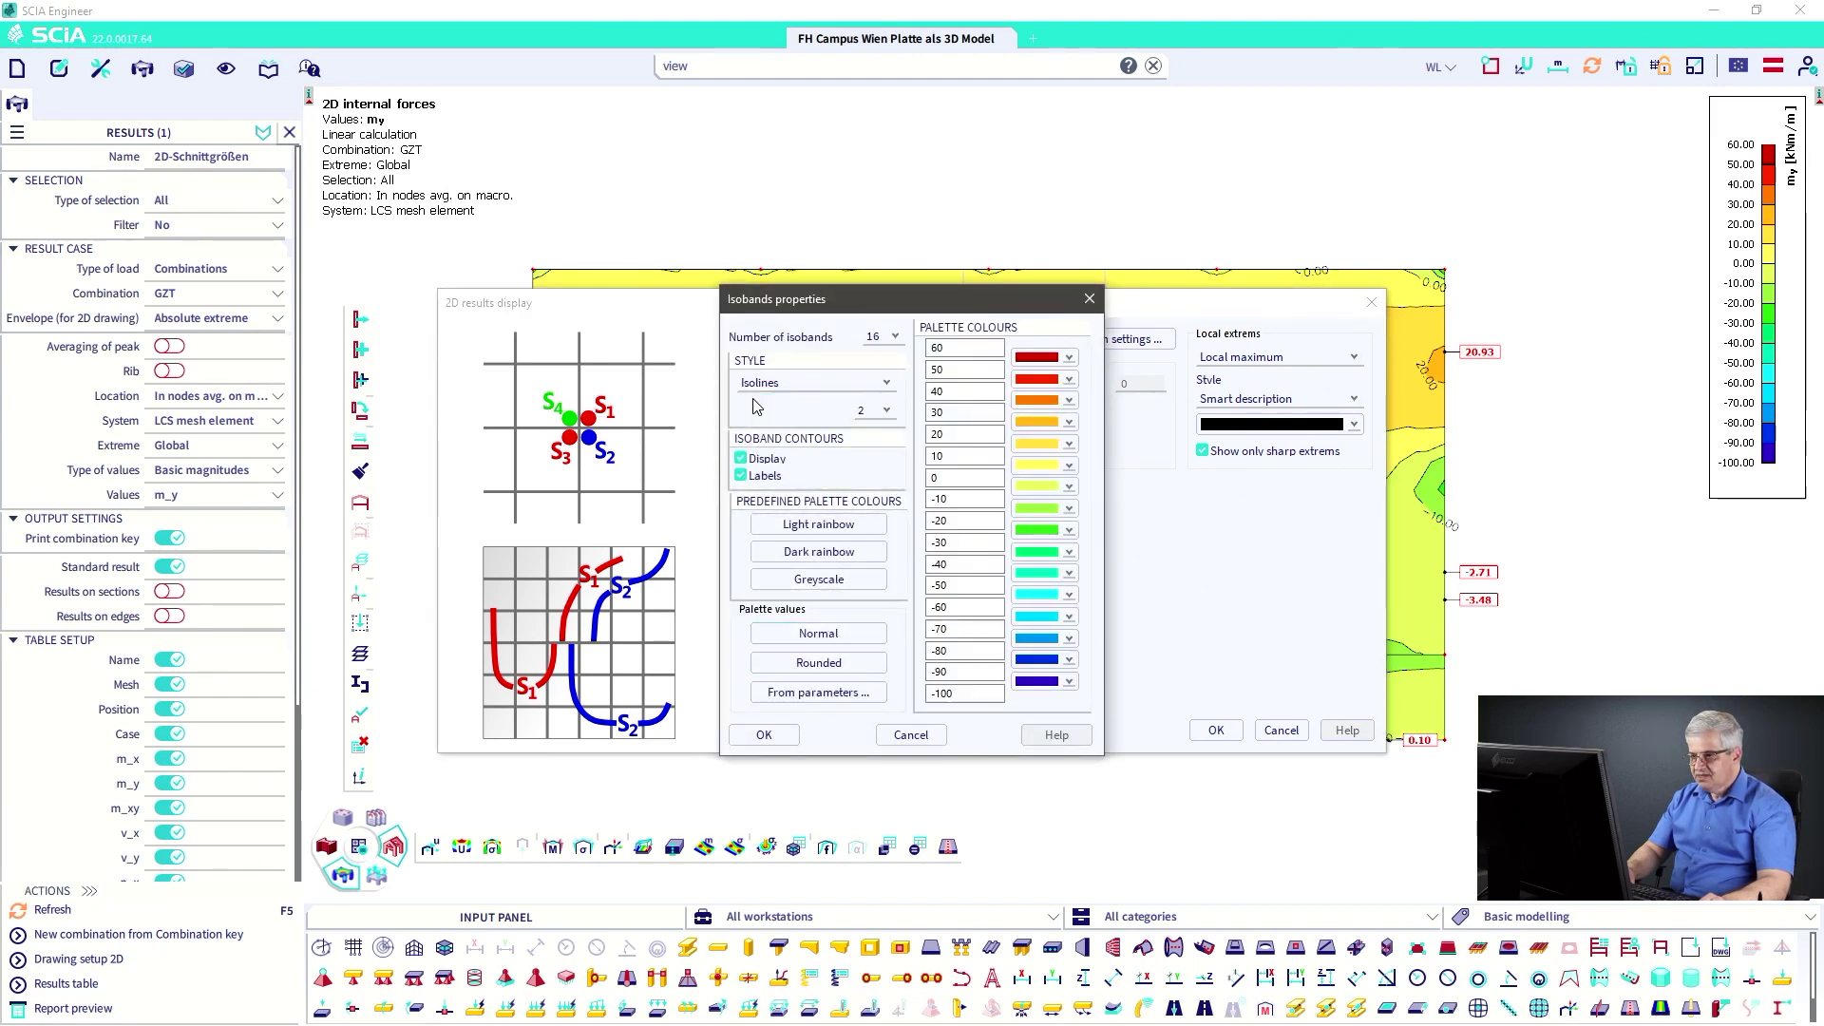
click(889, 412)
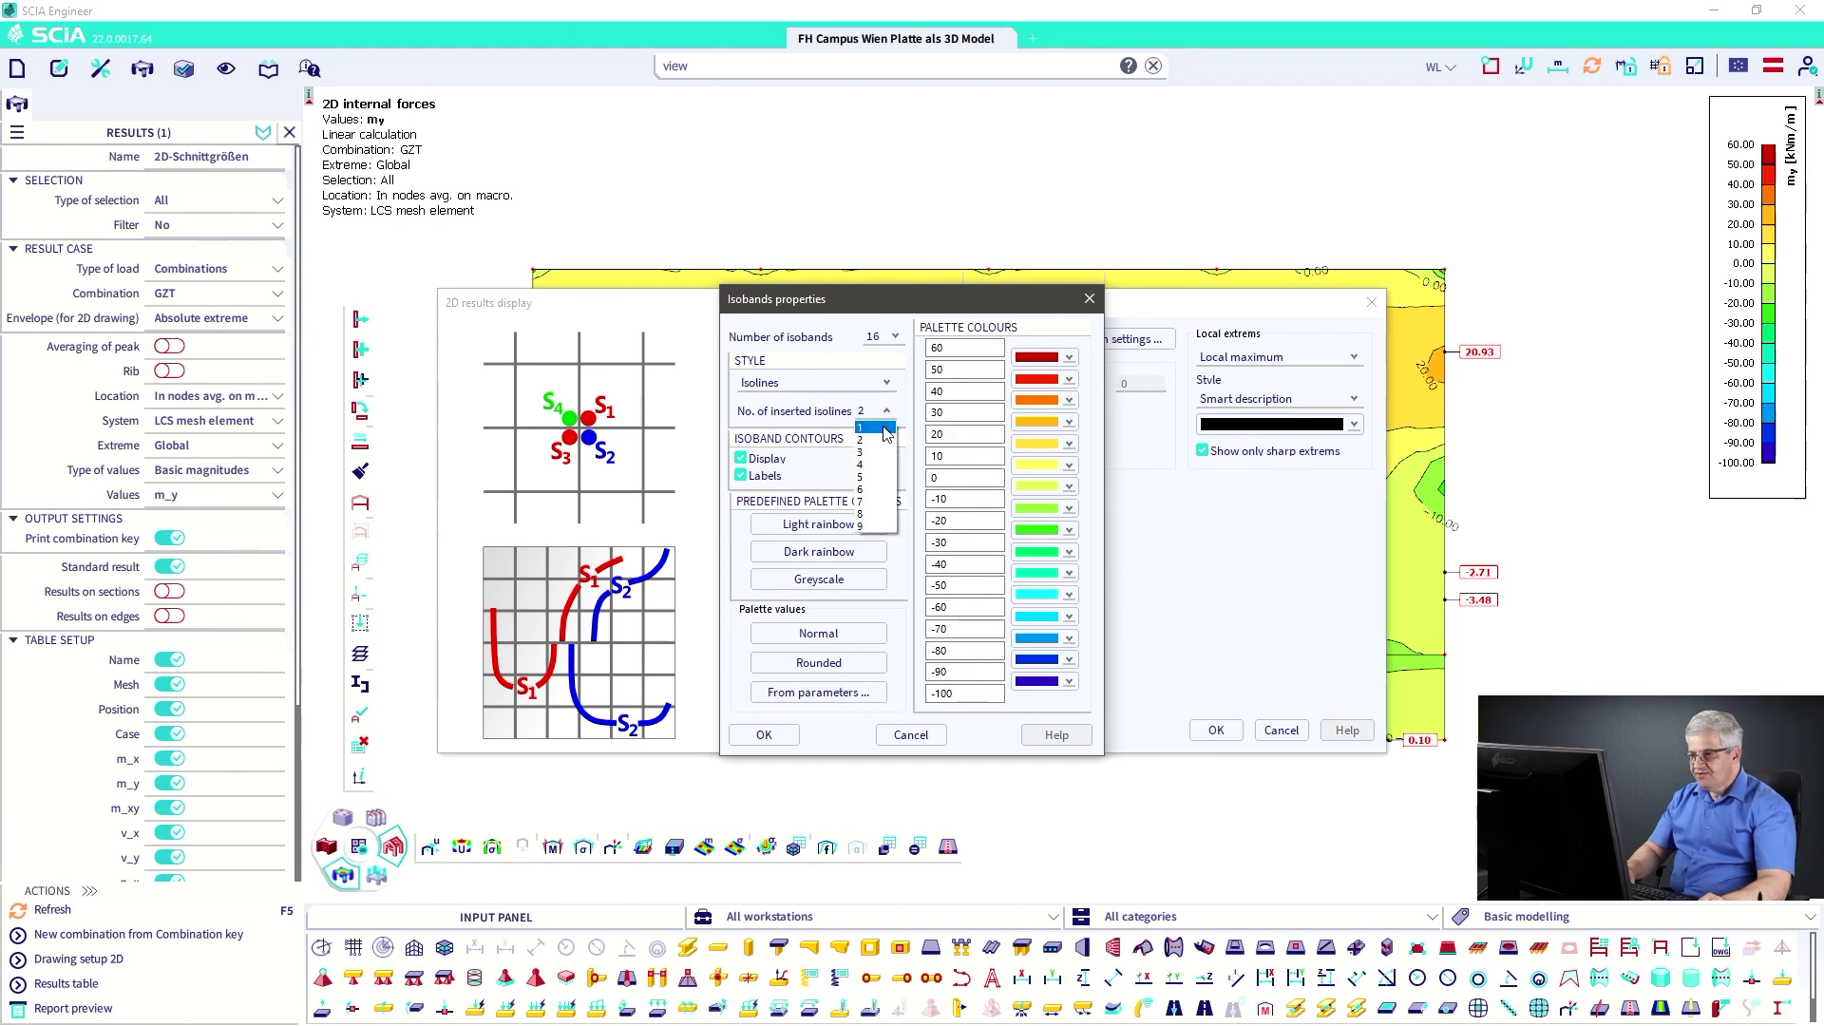
click(879, 430)
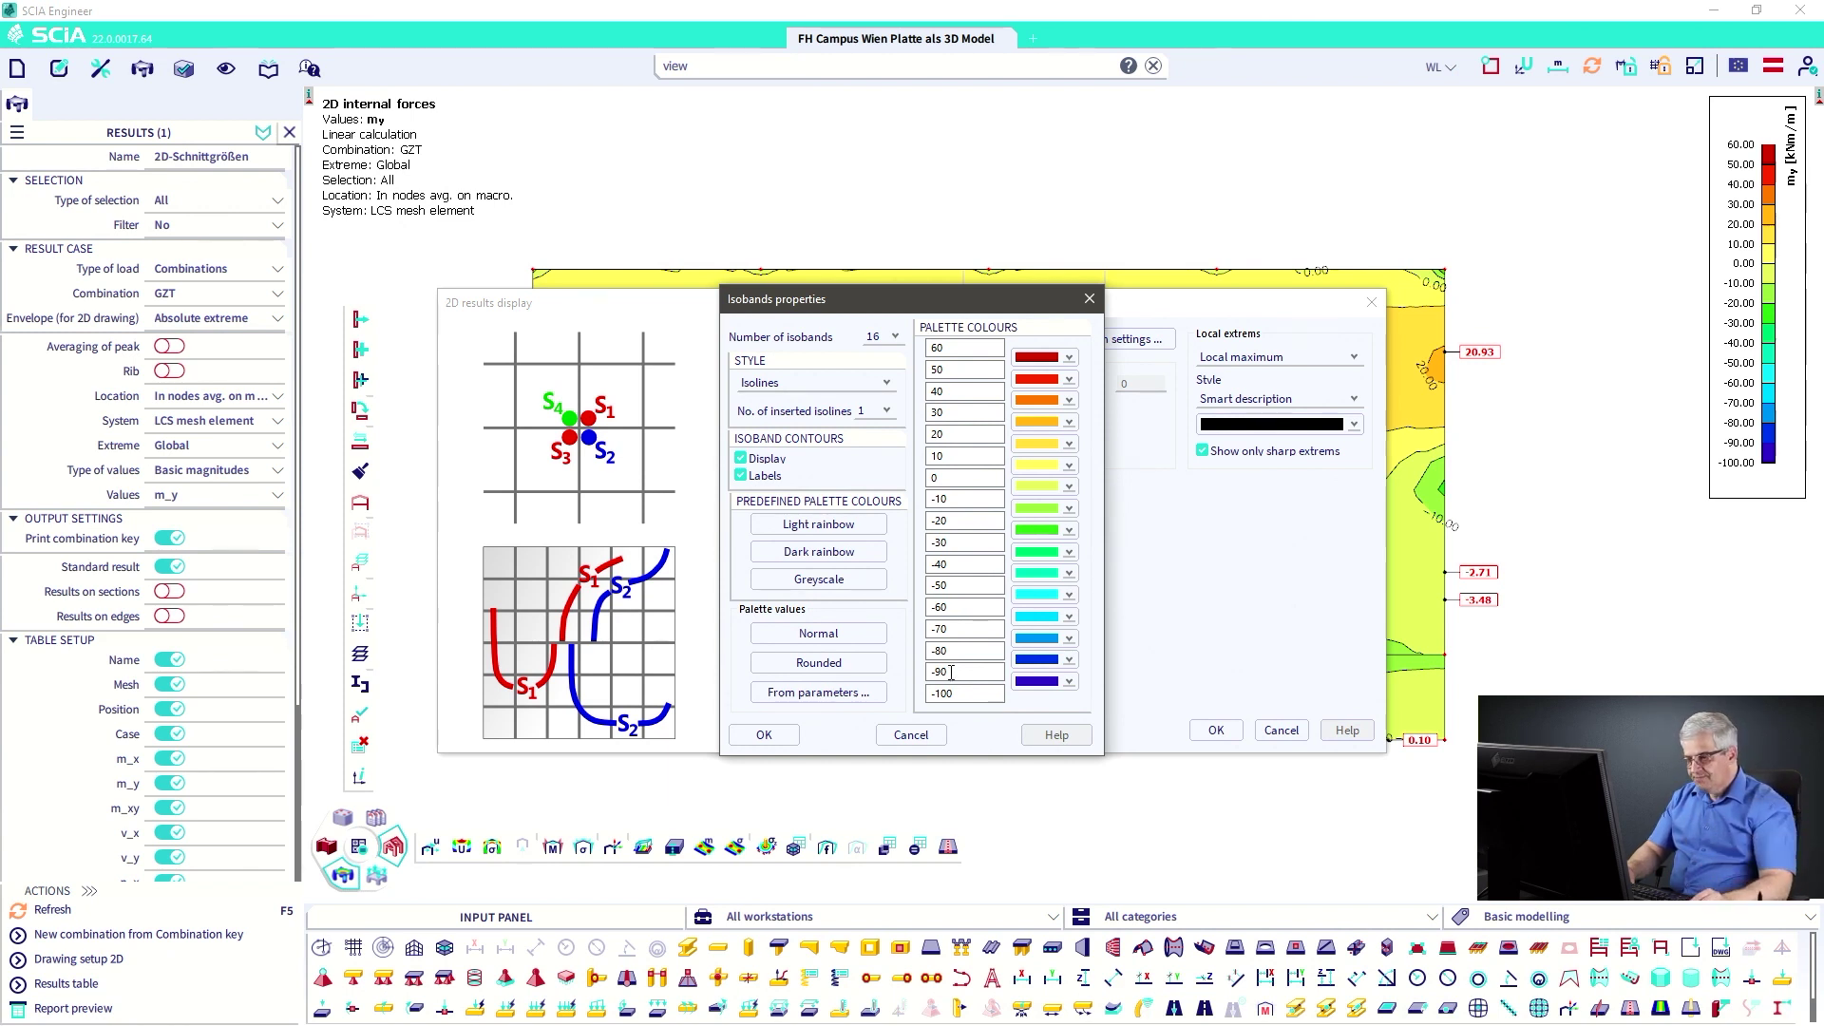
double_click(956, 651)
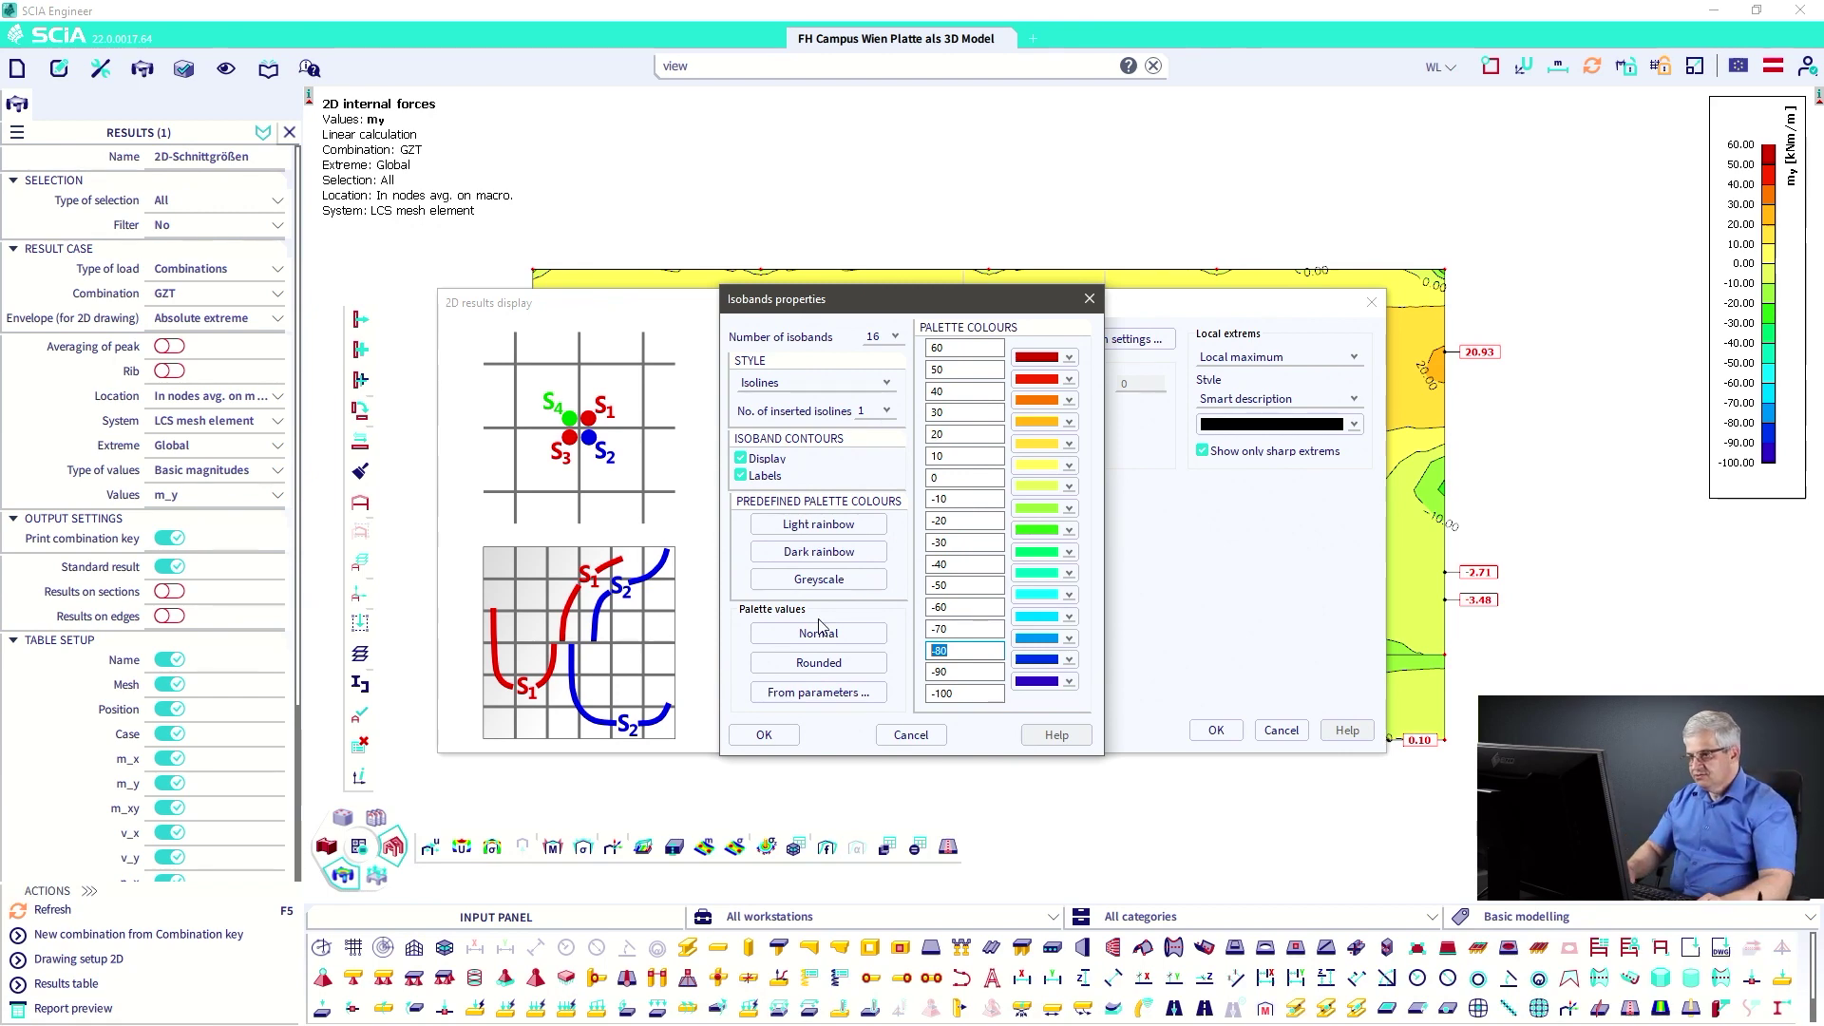
click(764, 735)
click(1216, 729)
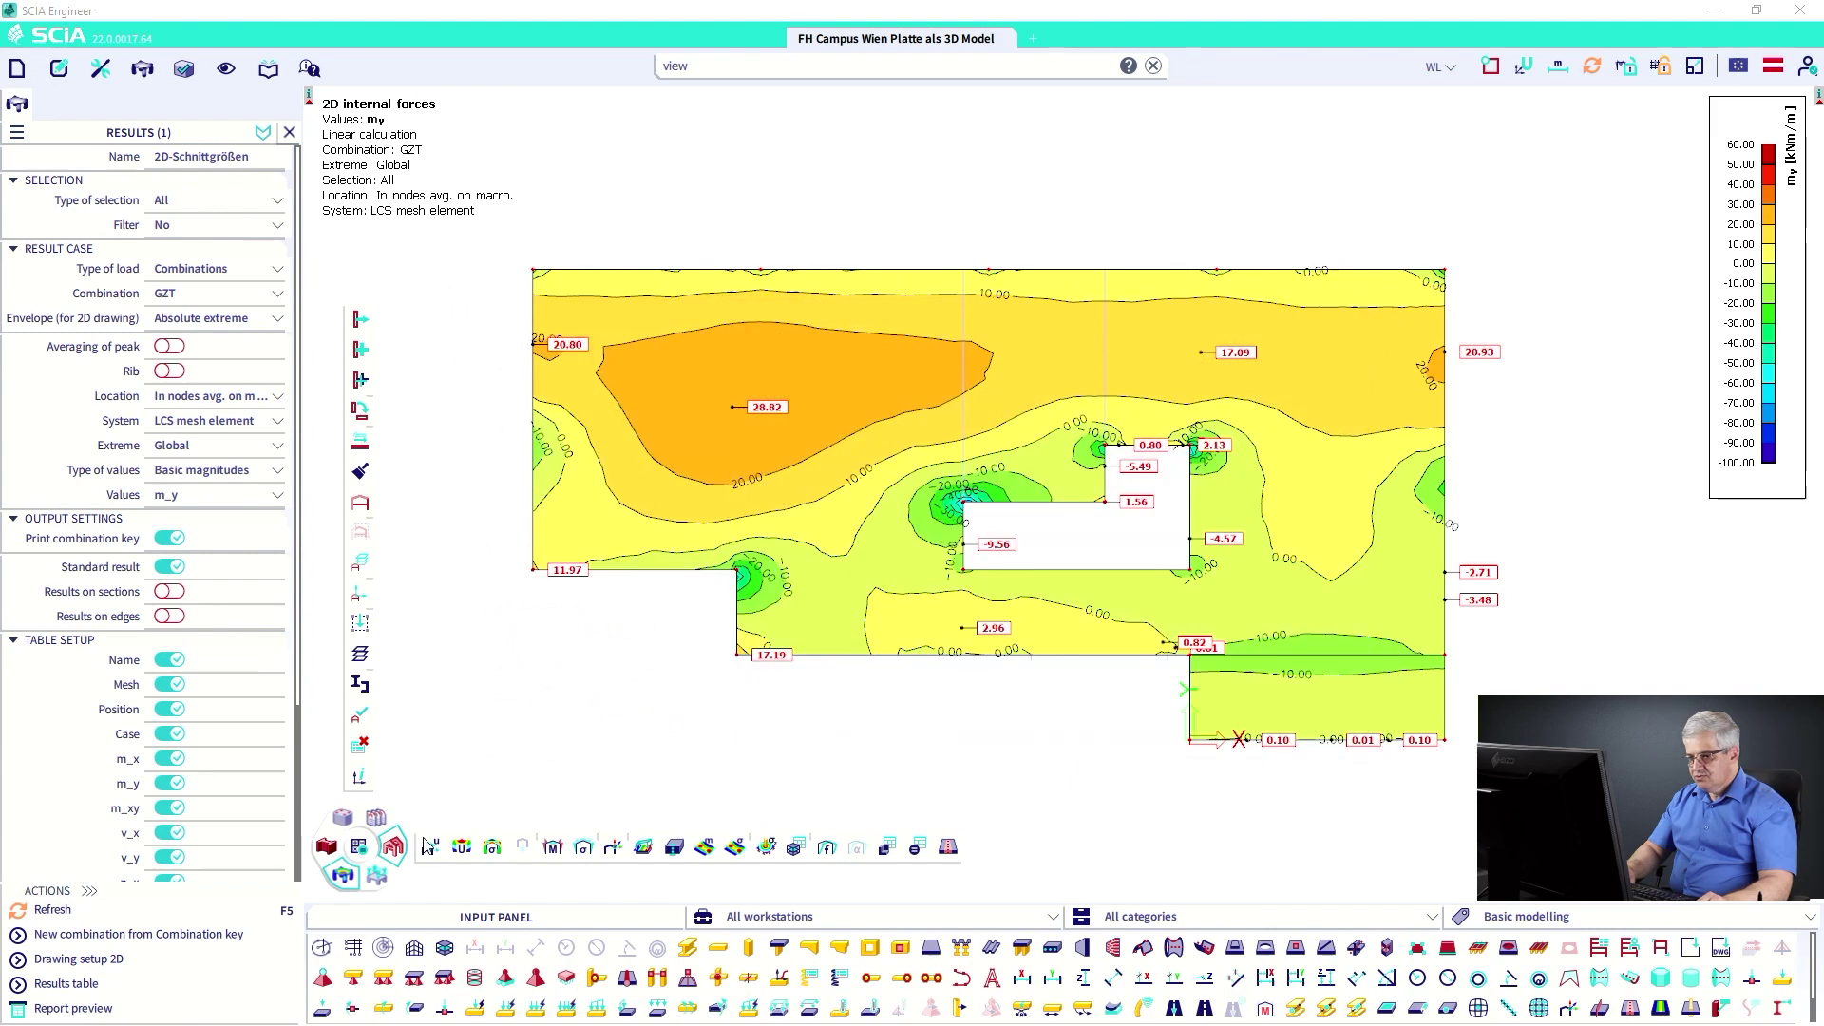
click(95, 910)
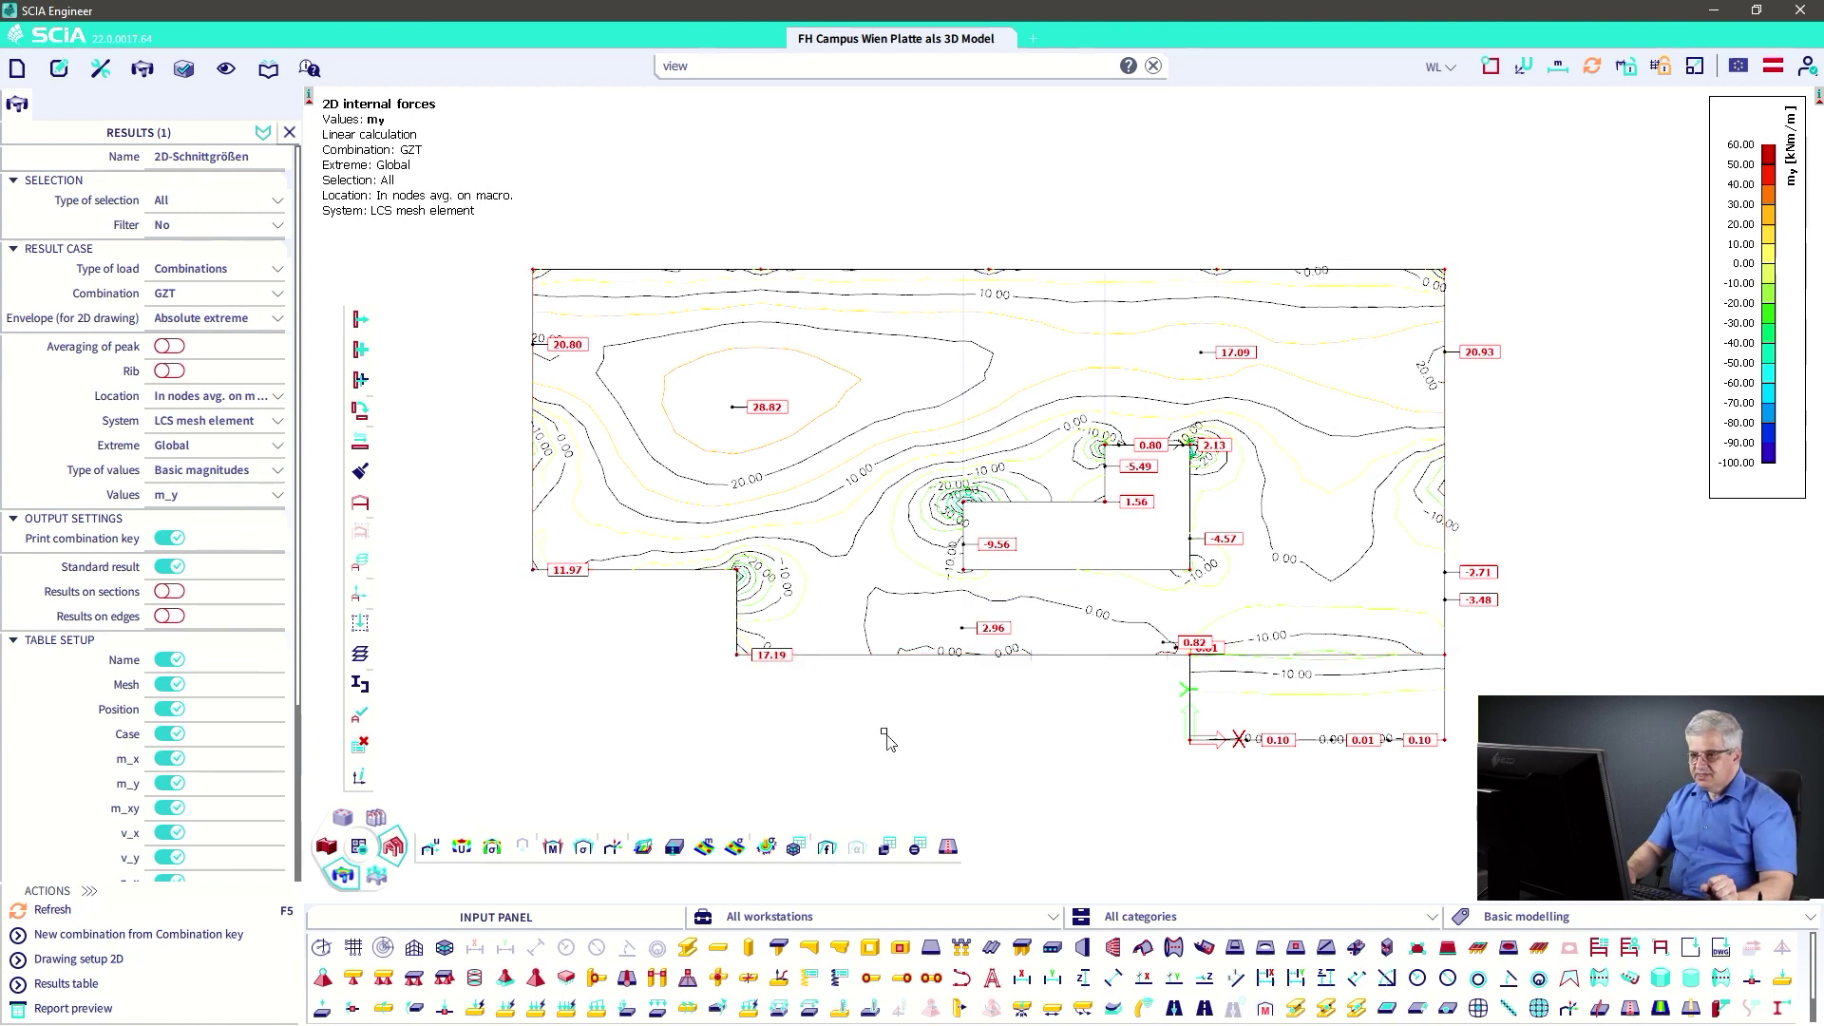
click(278, 396)
- Evaluate m_y in element centres and print the values as numbers on each mesh element
click(241, 417)
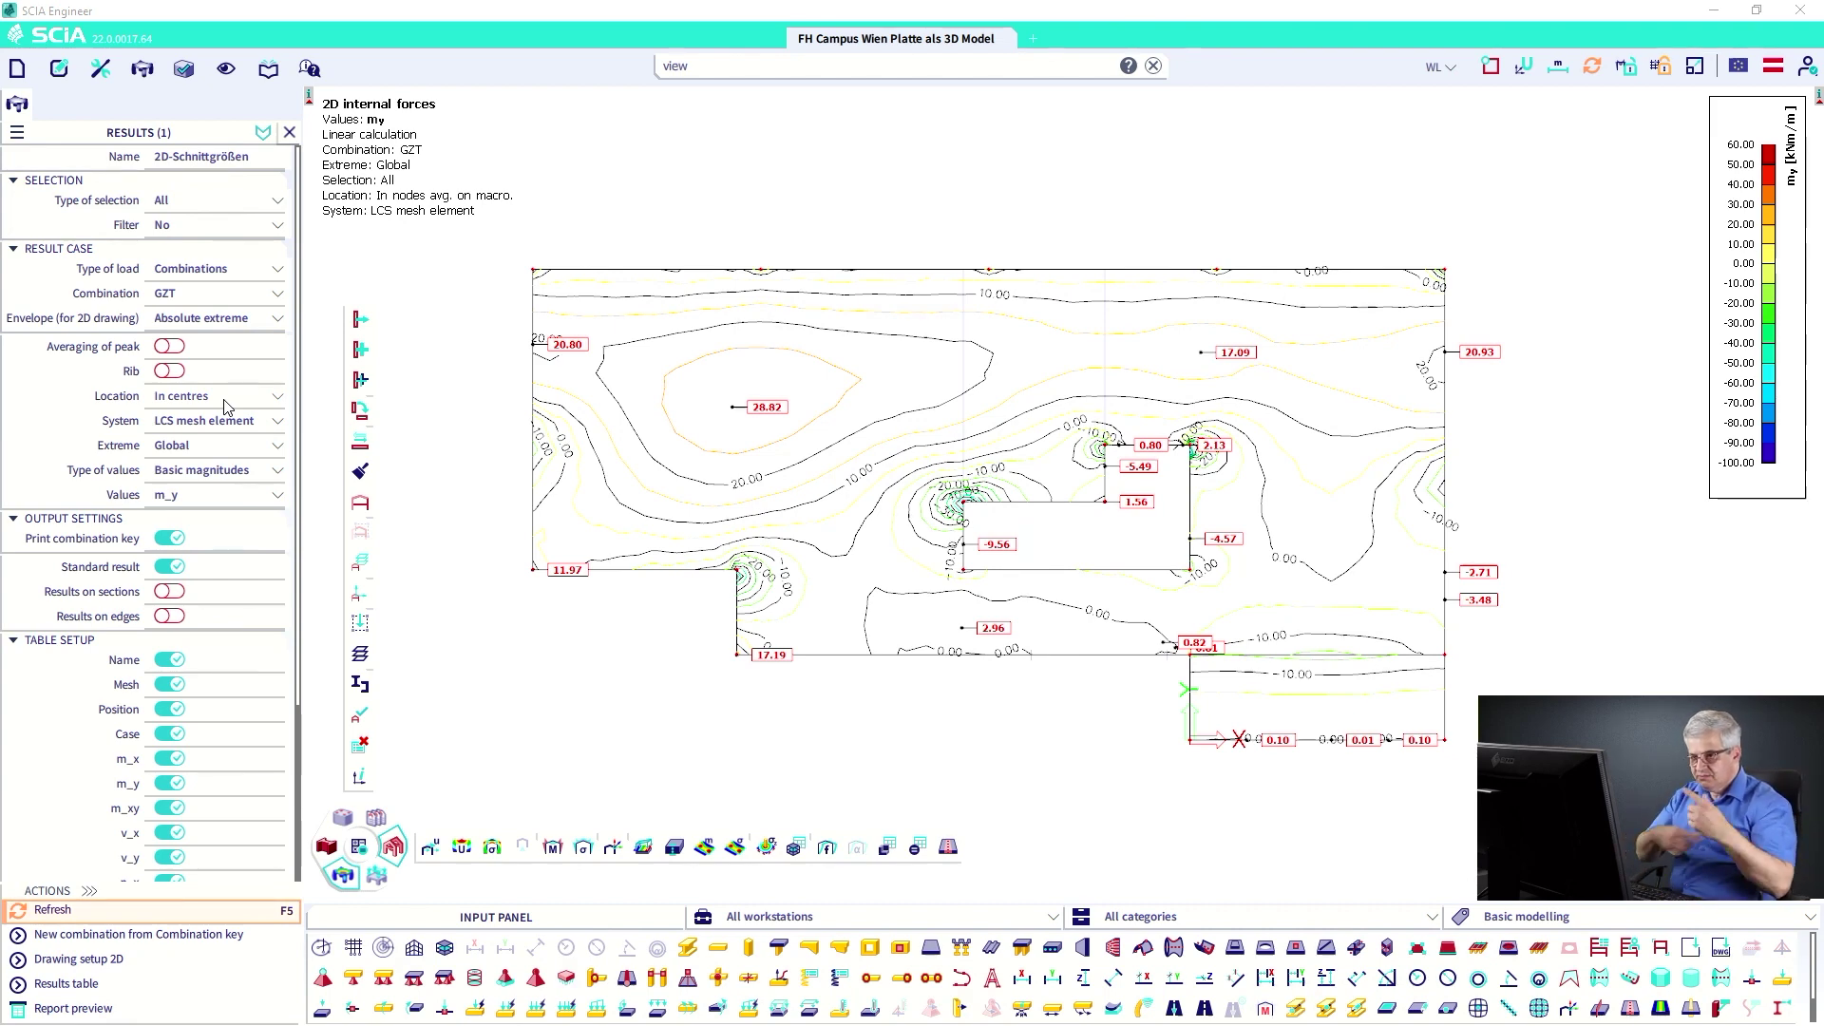
click(124, 907)
click(95, 960)
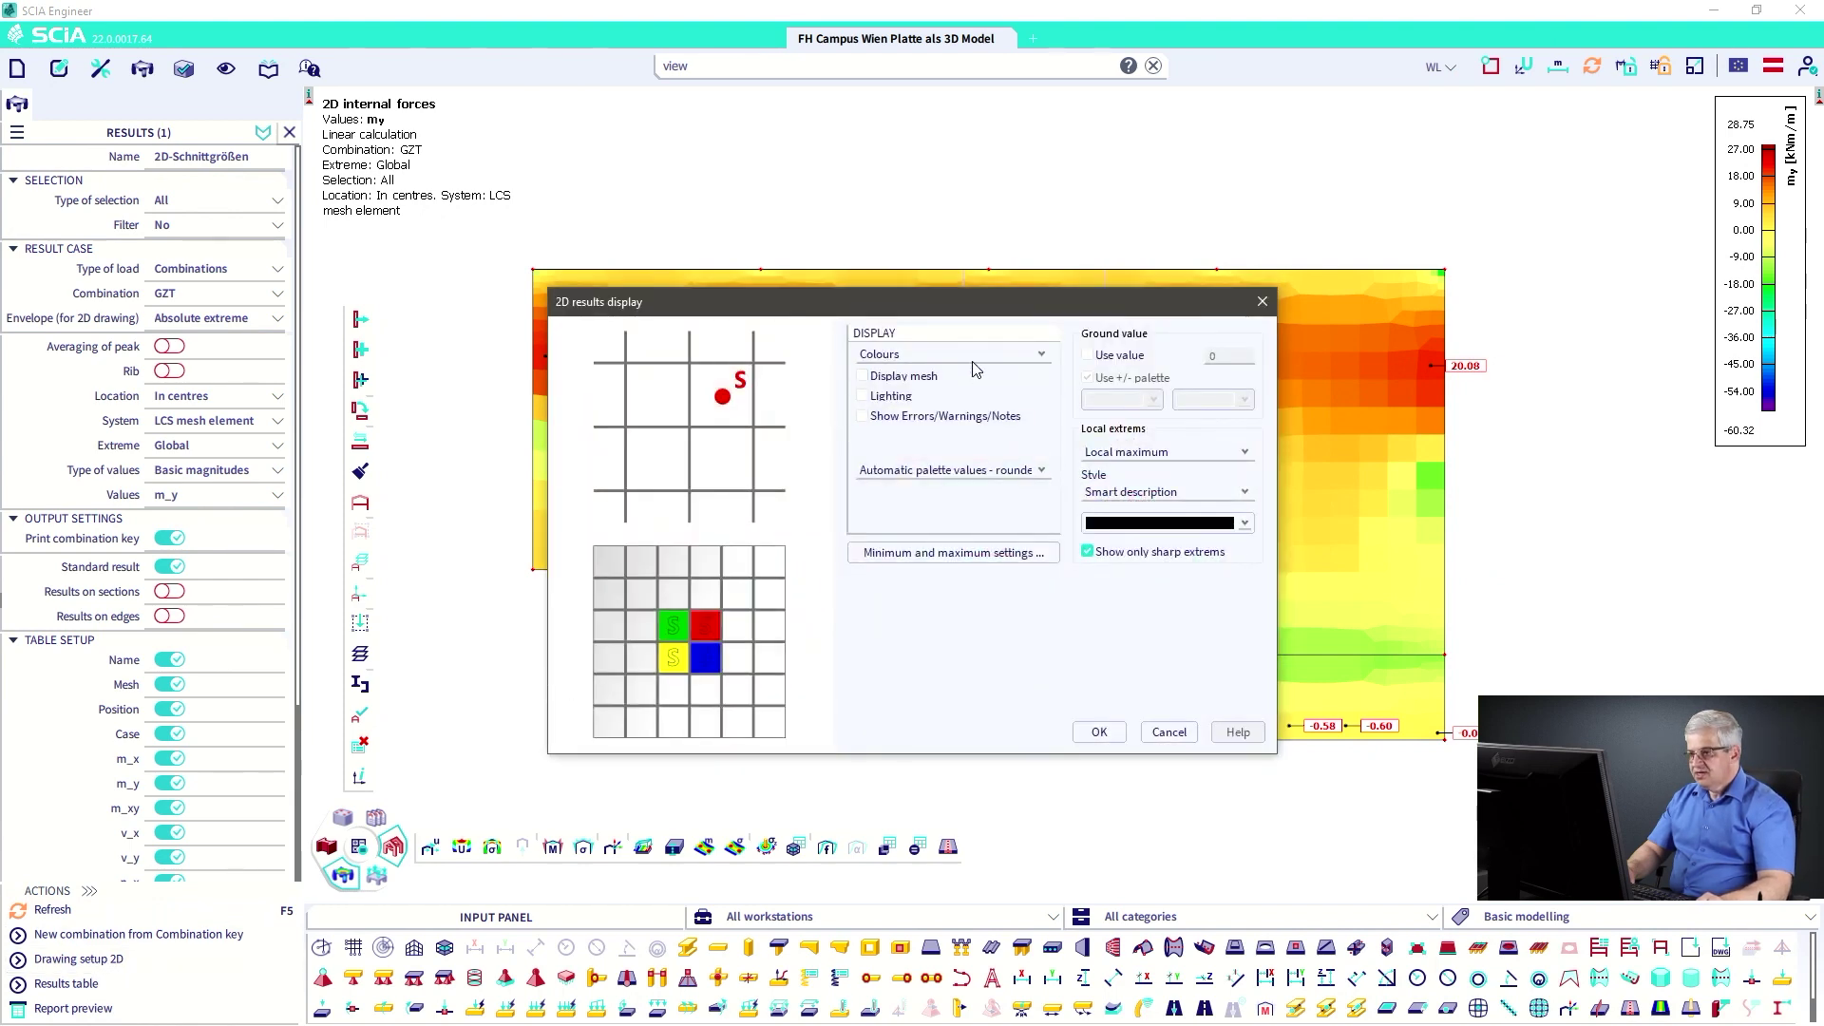
click(956, 355)
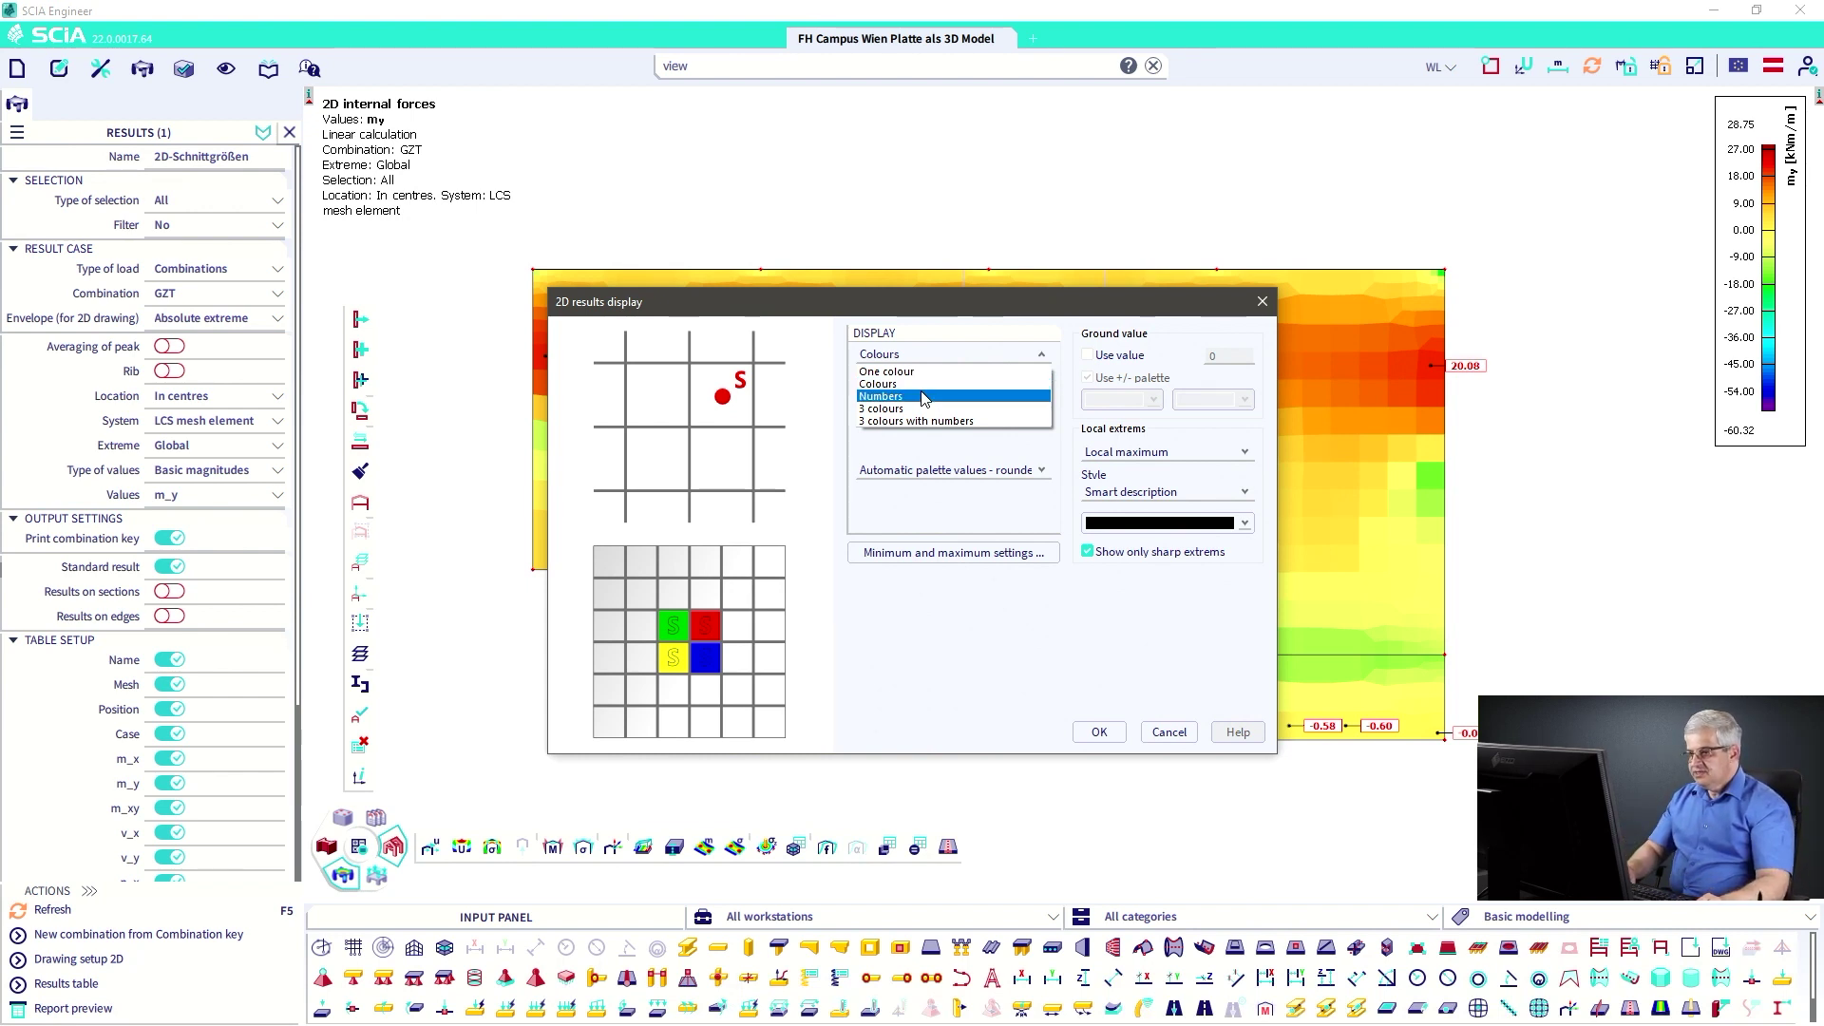
click(921, 396)
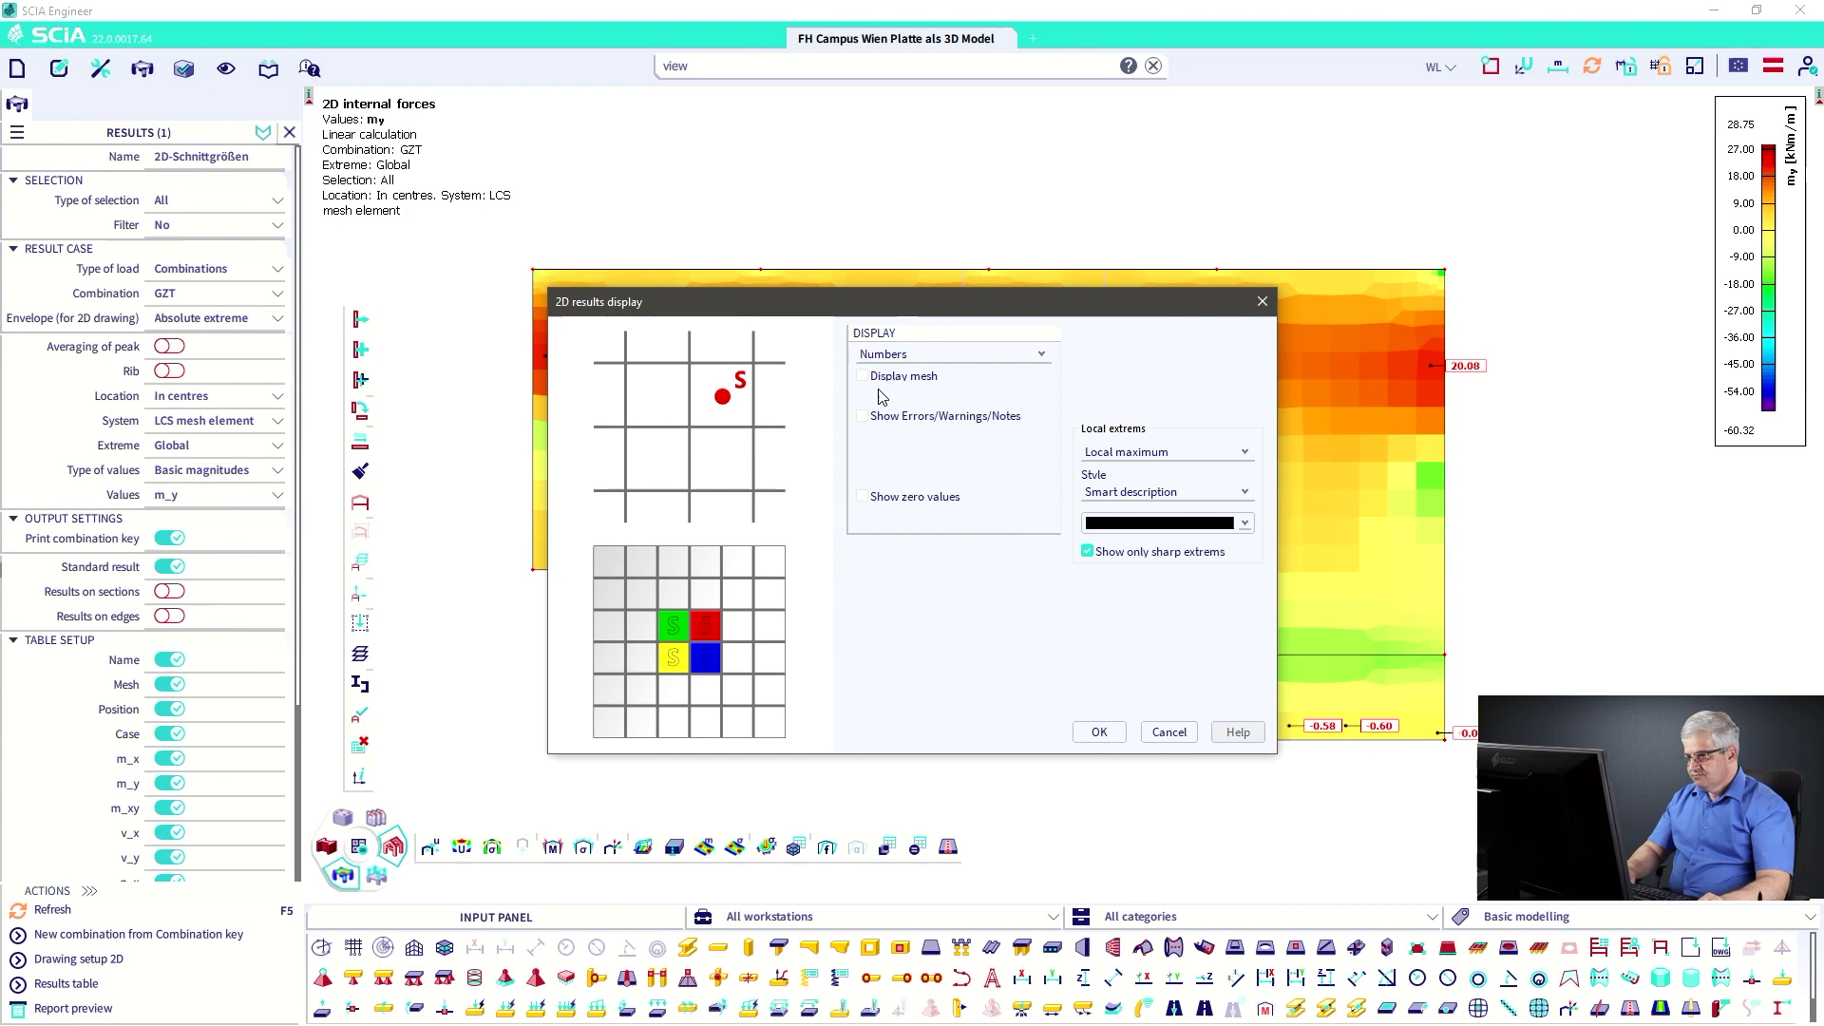
click(1099, 732)
click(57, 910)
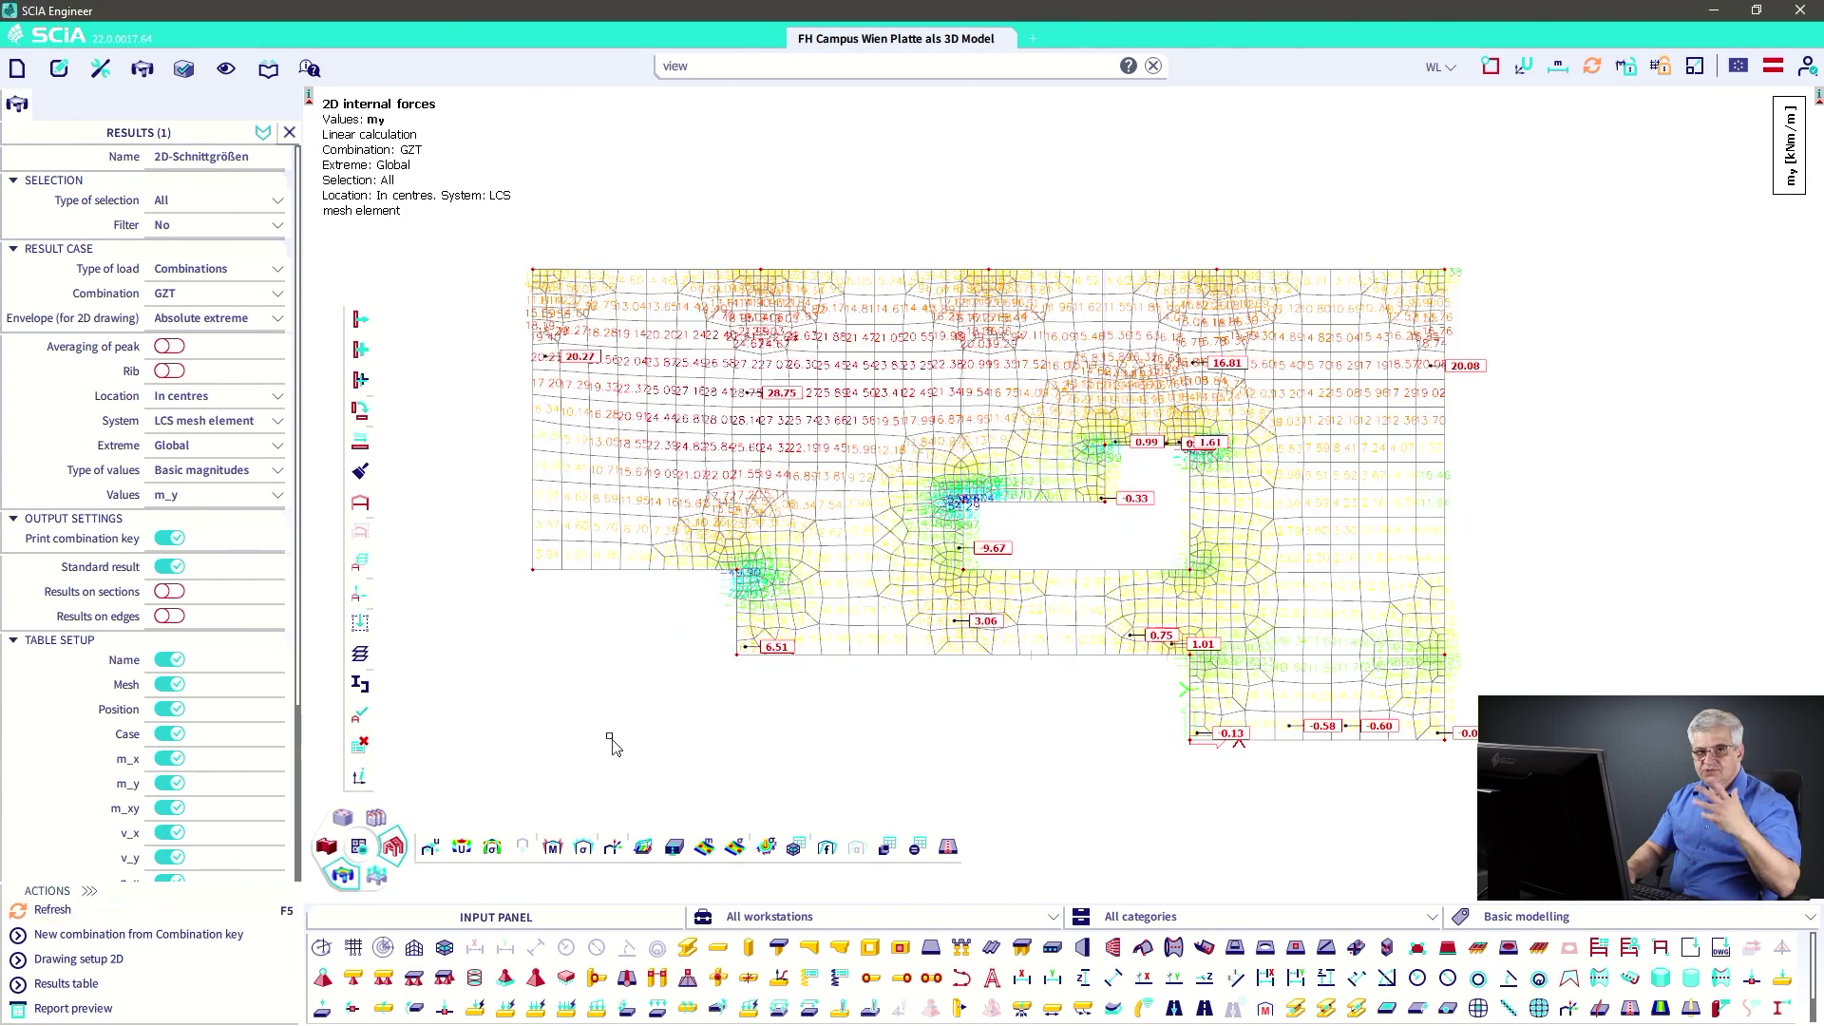
scroll(562, 522, up, 2)
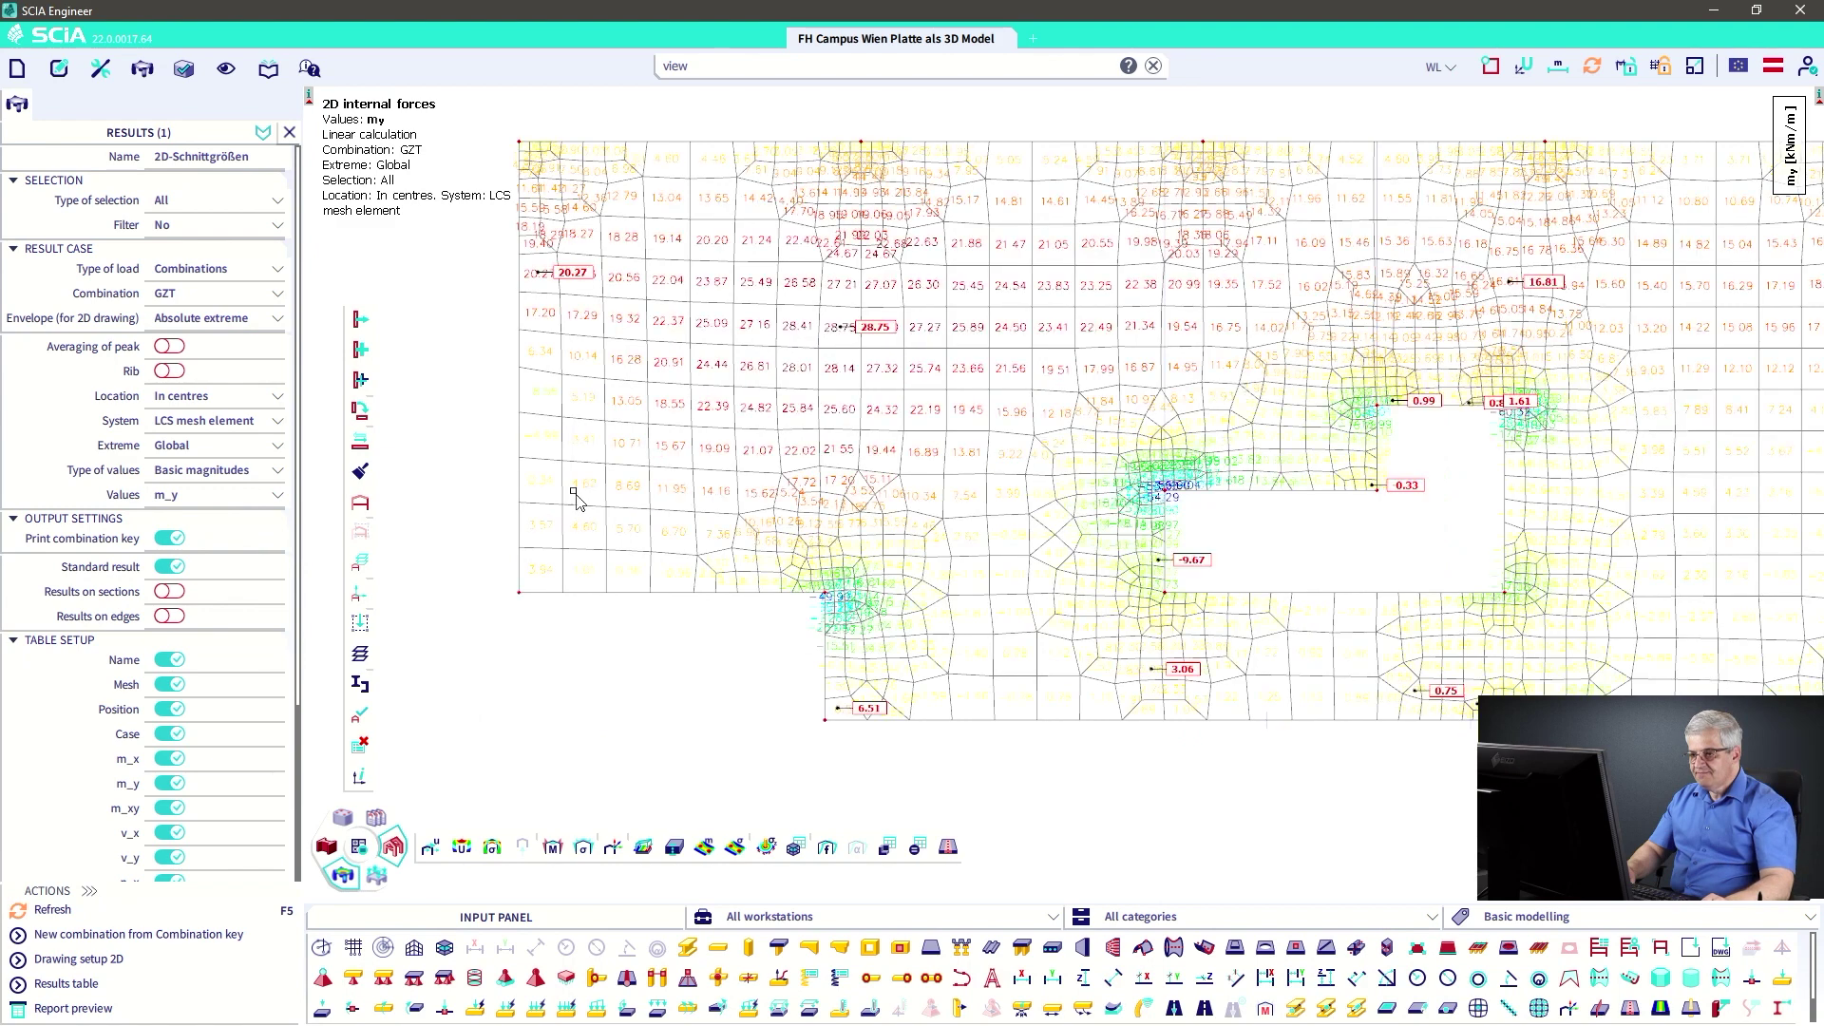
middle_drag(575, 496, 613, 593)
right_click(481, 415)
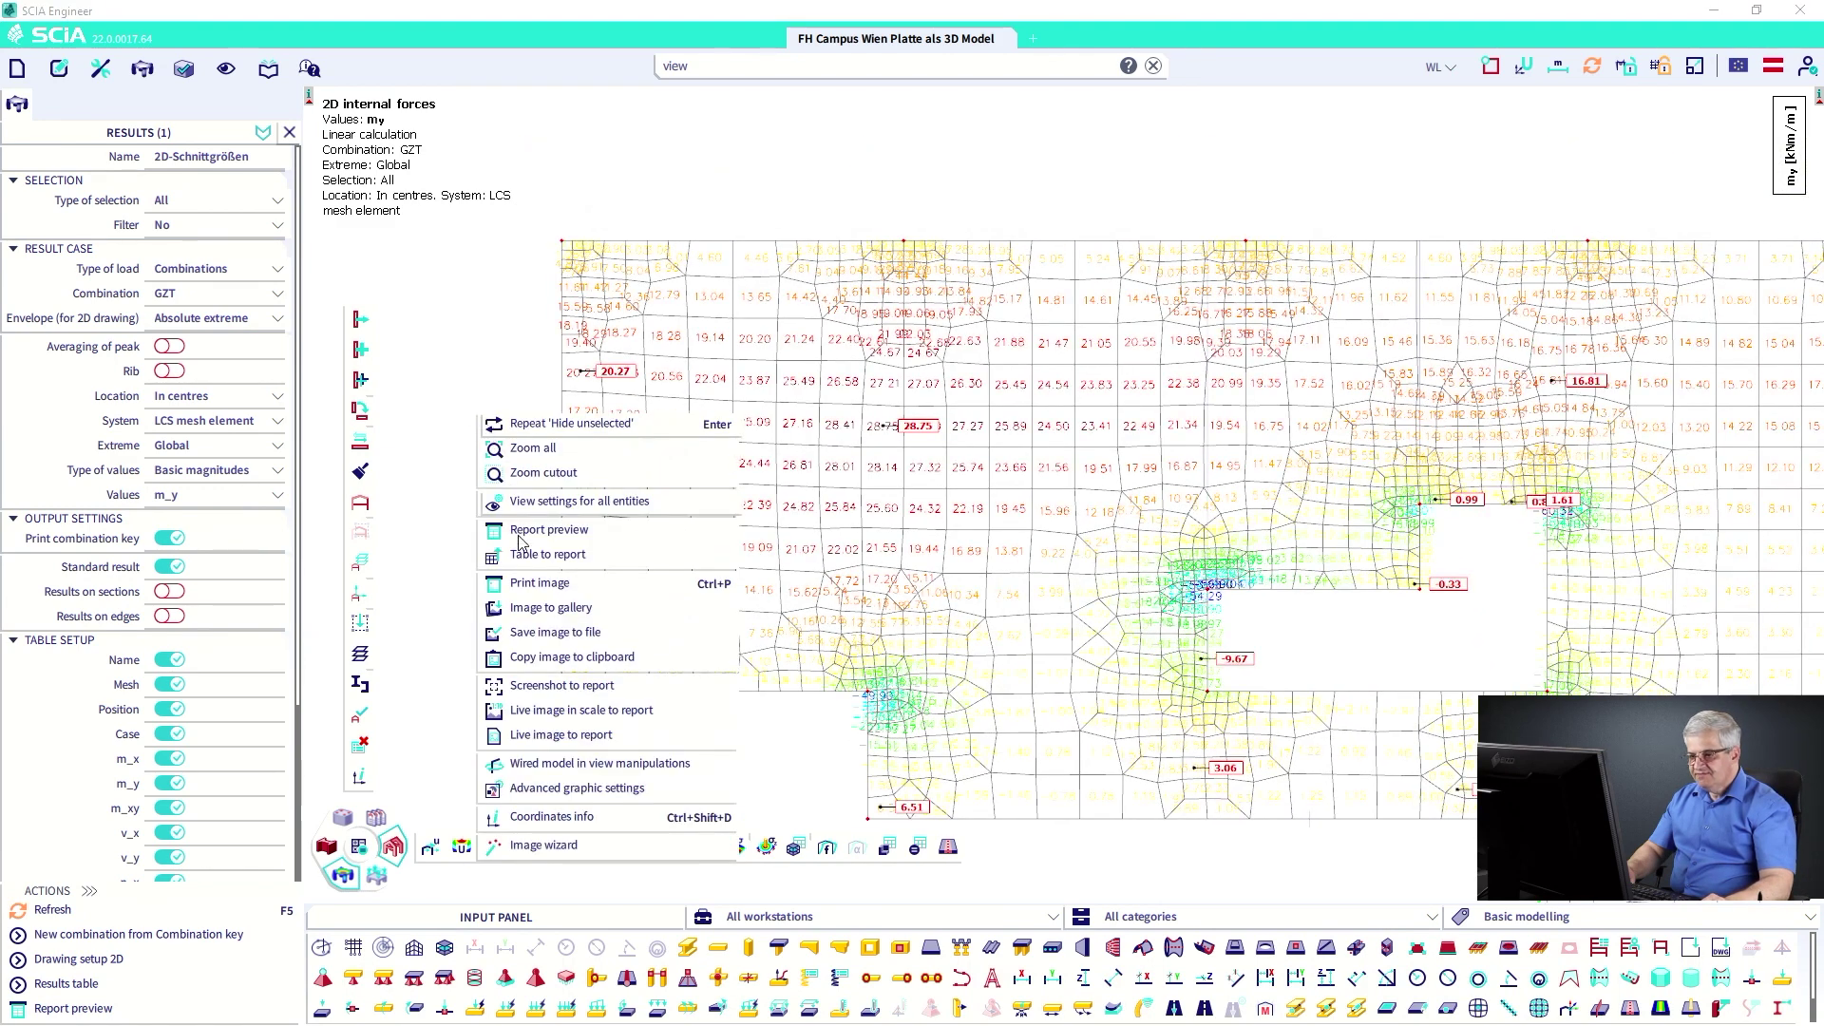
click(528, 633)
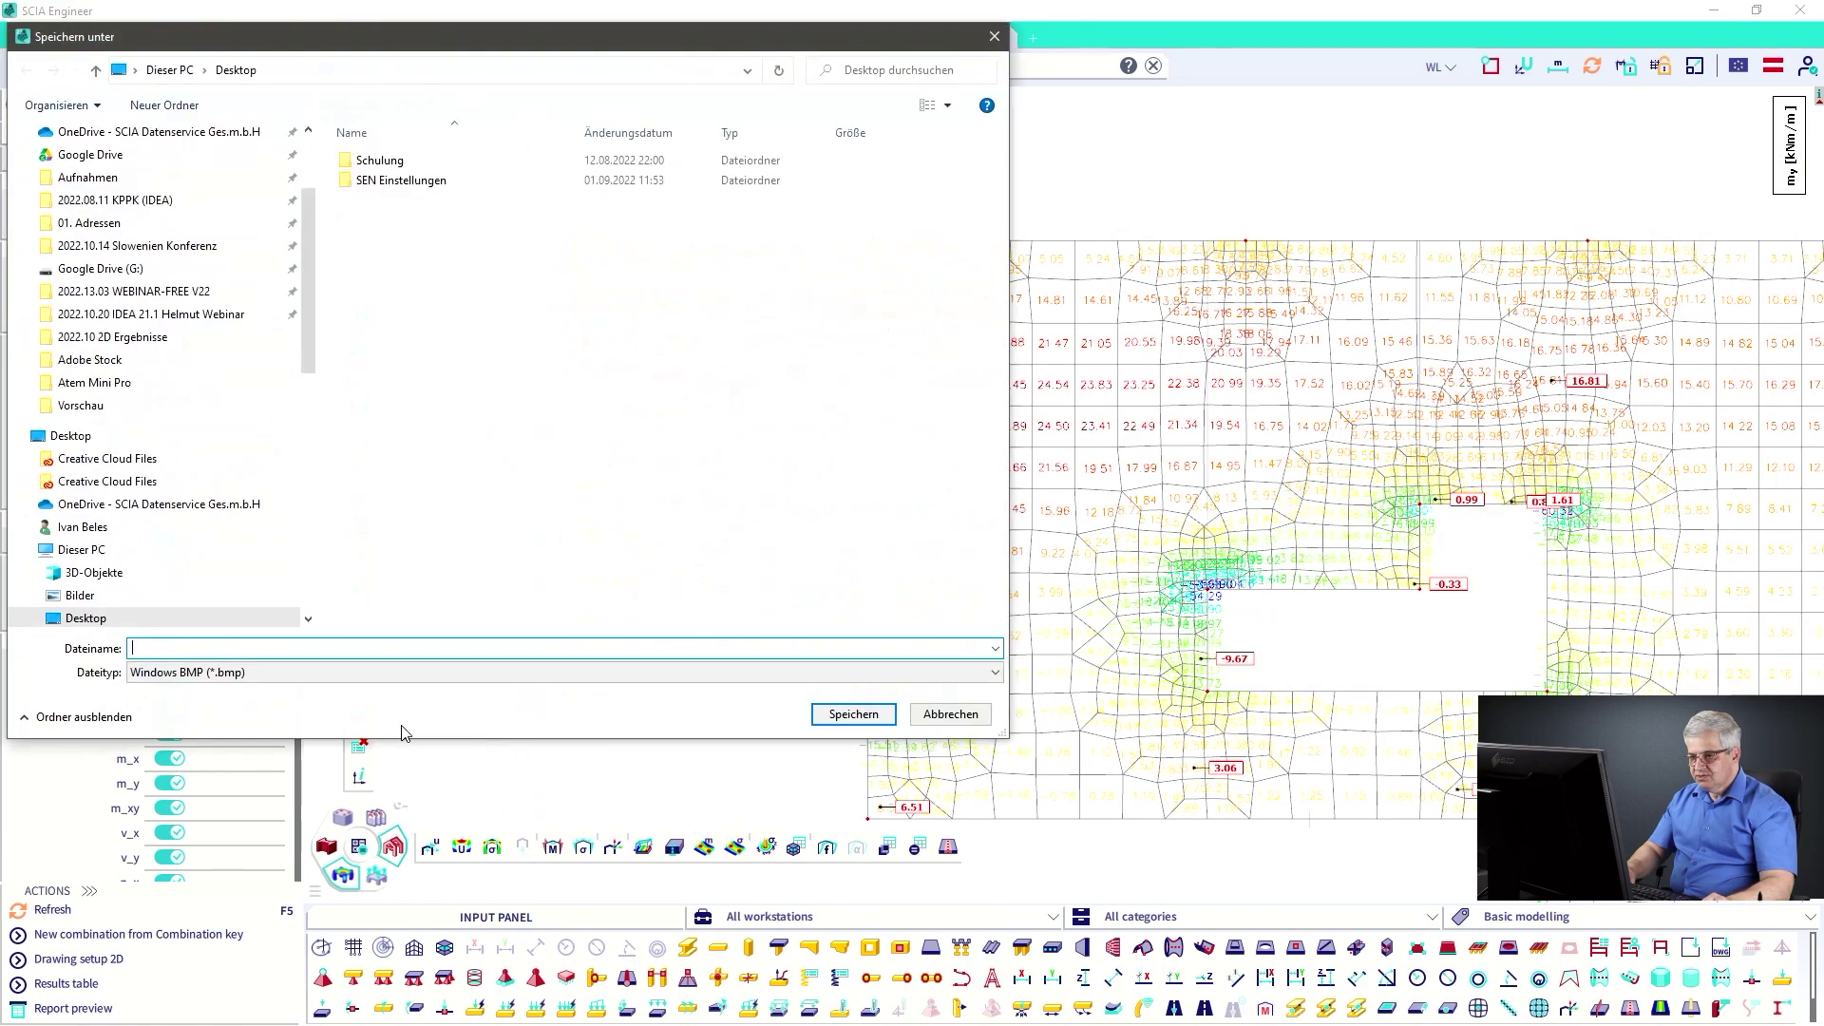
click(205, 673)
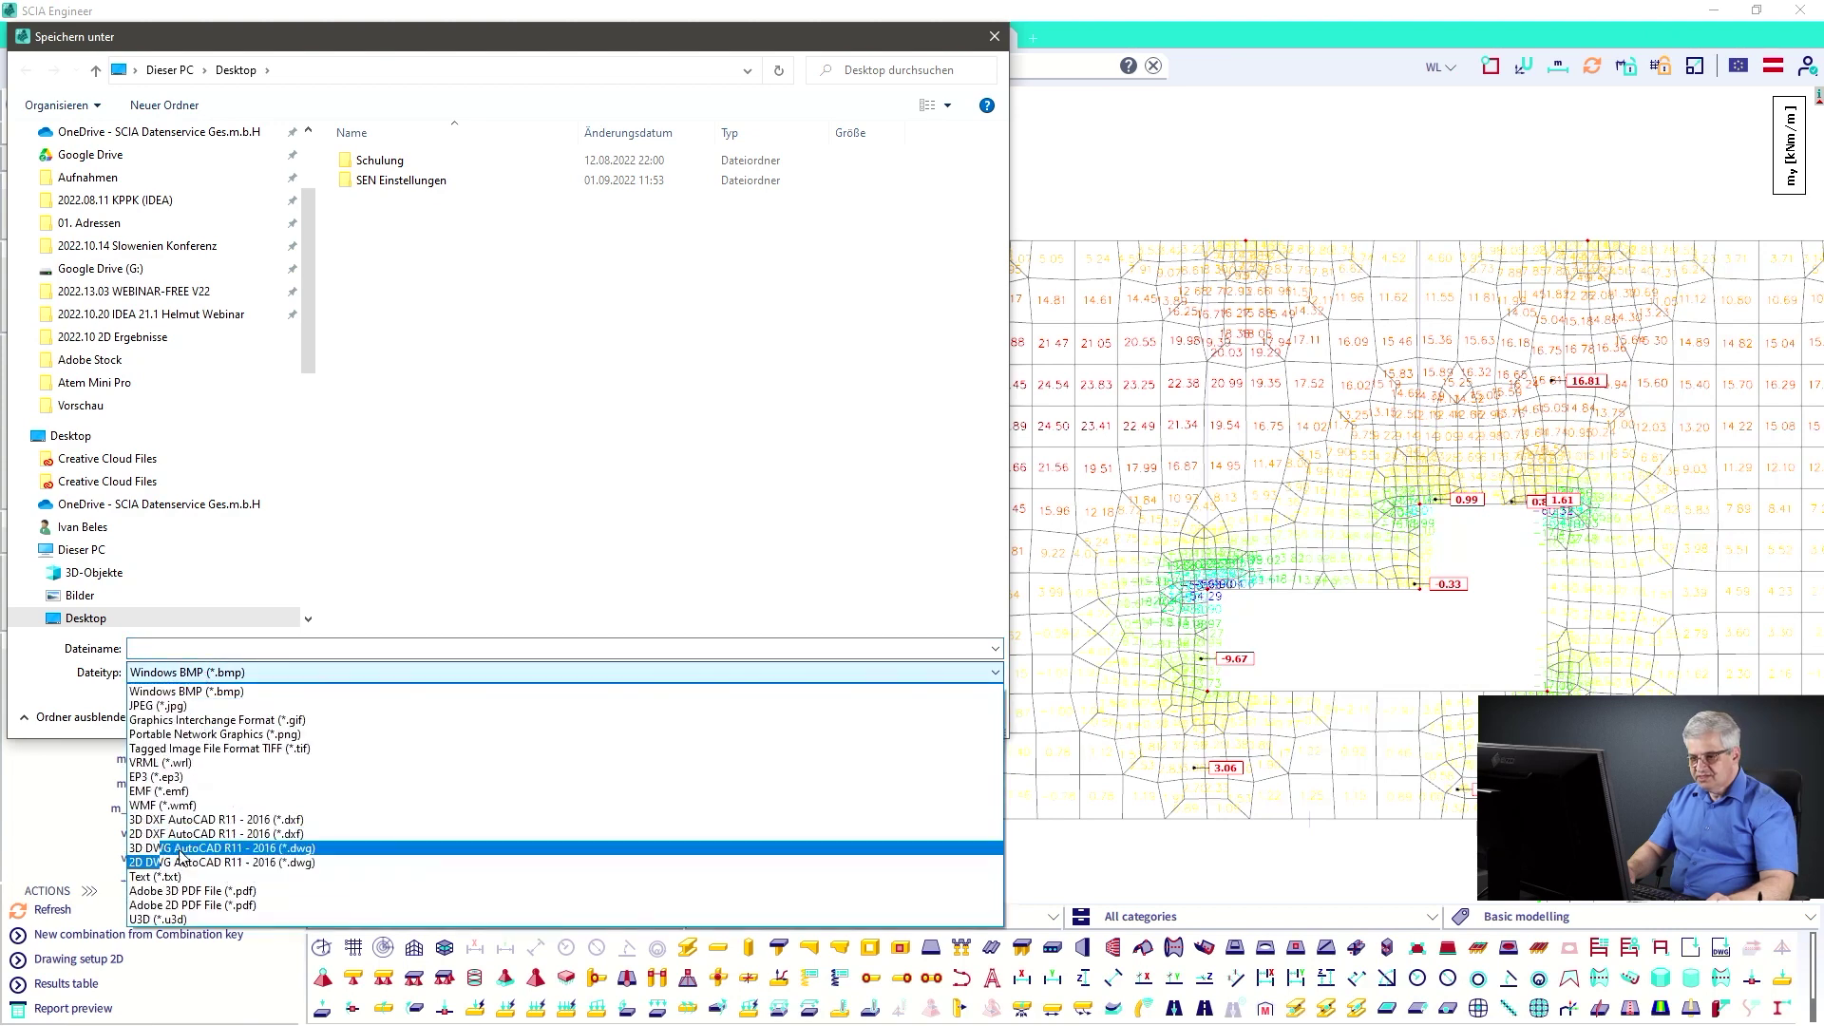
click(884, 43)
click(994, 36)
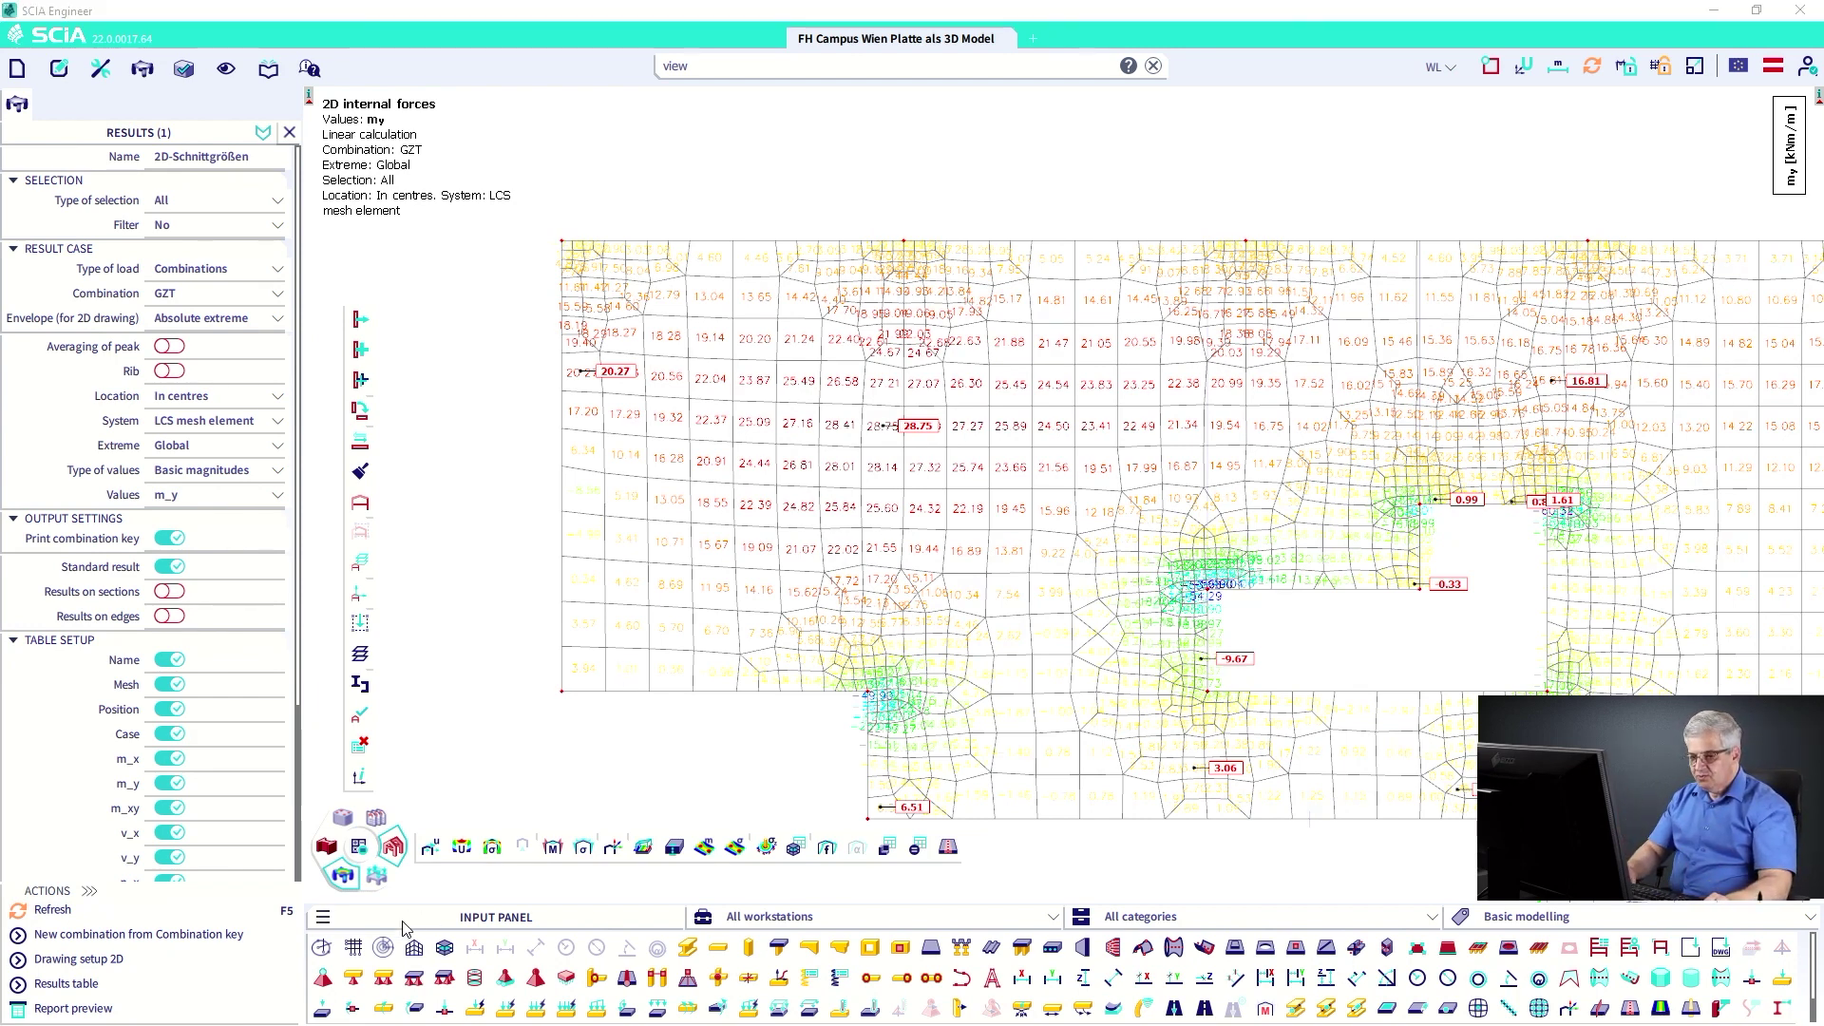
- Switch the 2D results display style to 3 colours with numbers
click(111, 960)
click(939, 353)
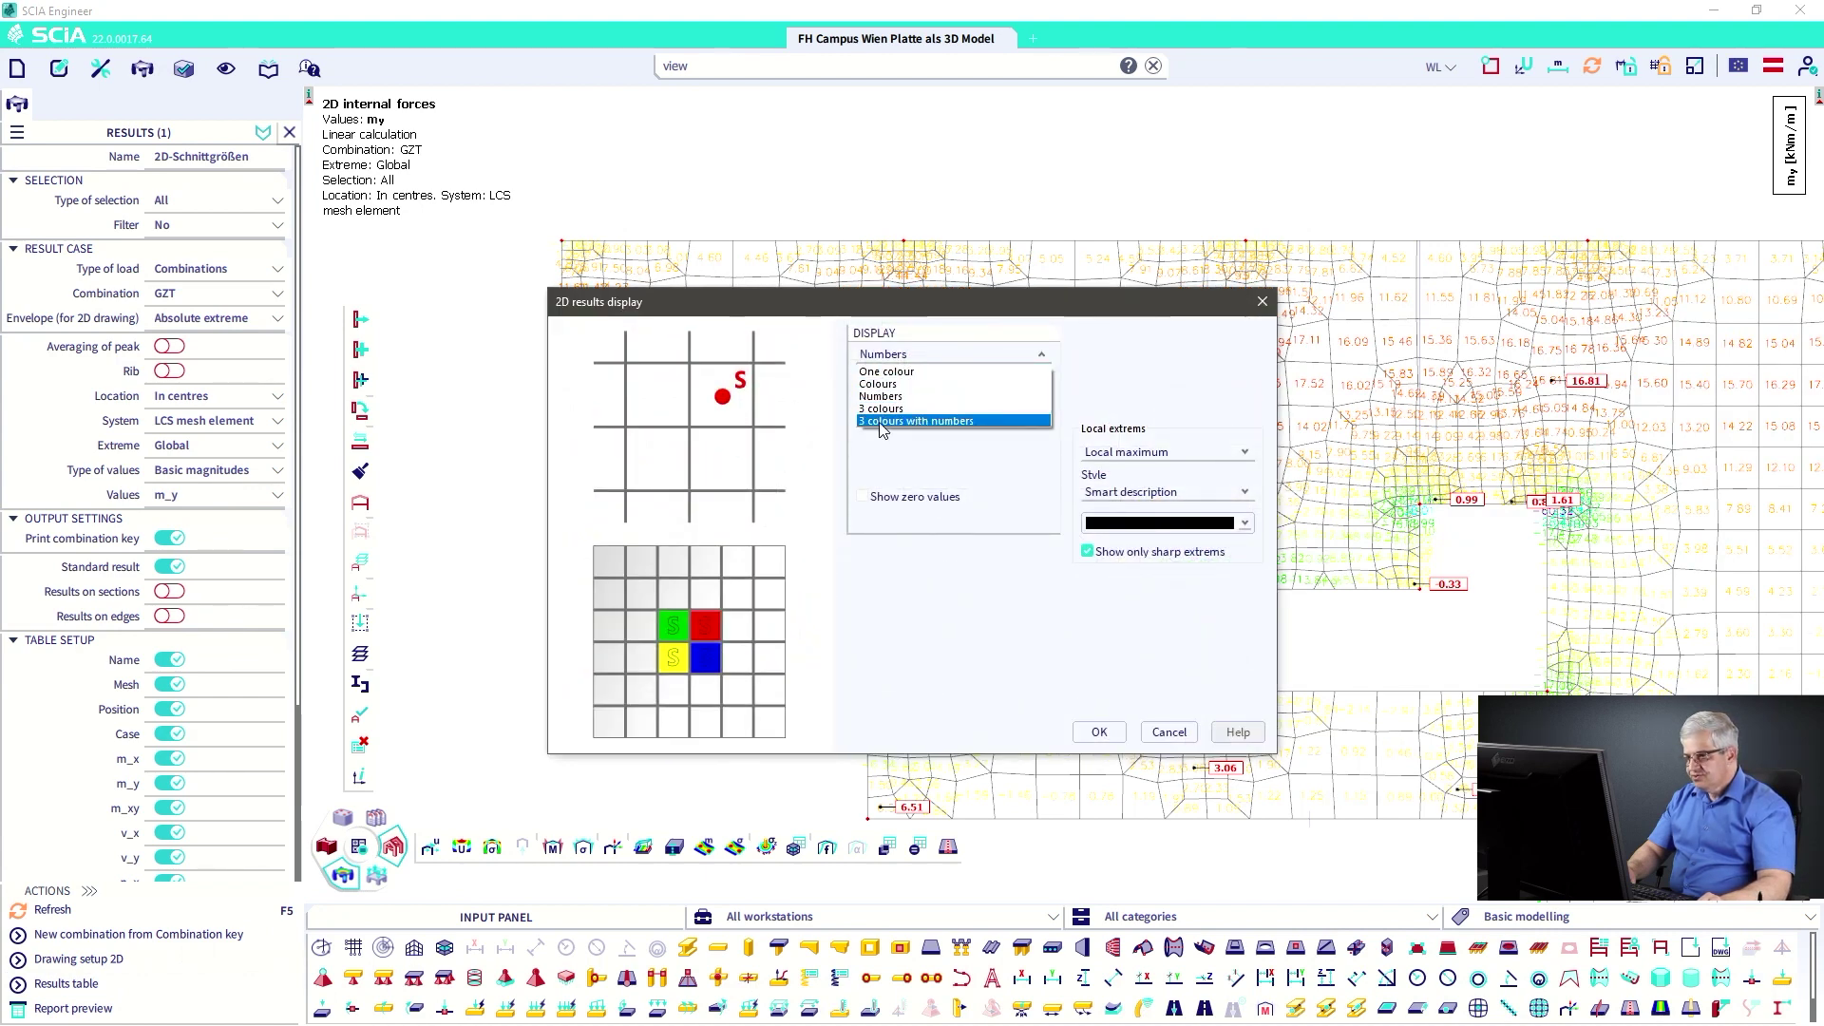
click(882, 422)
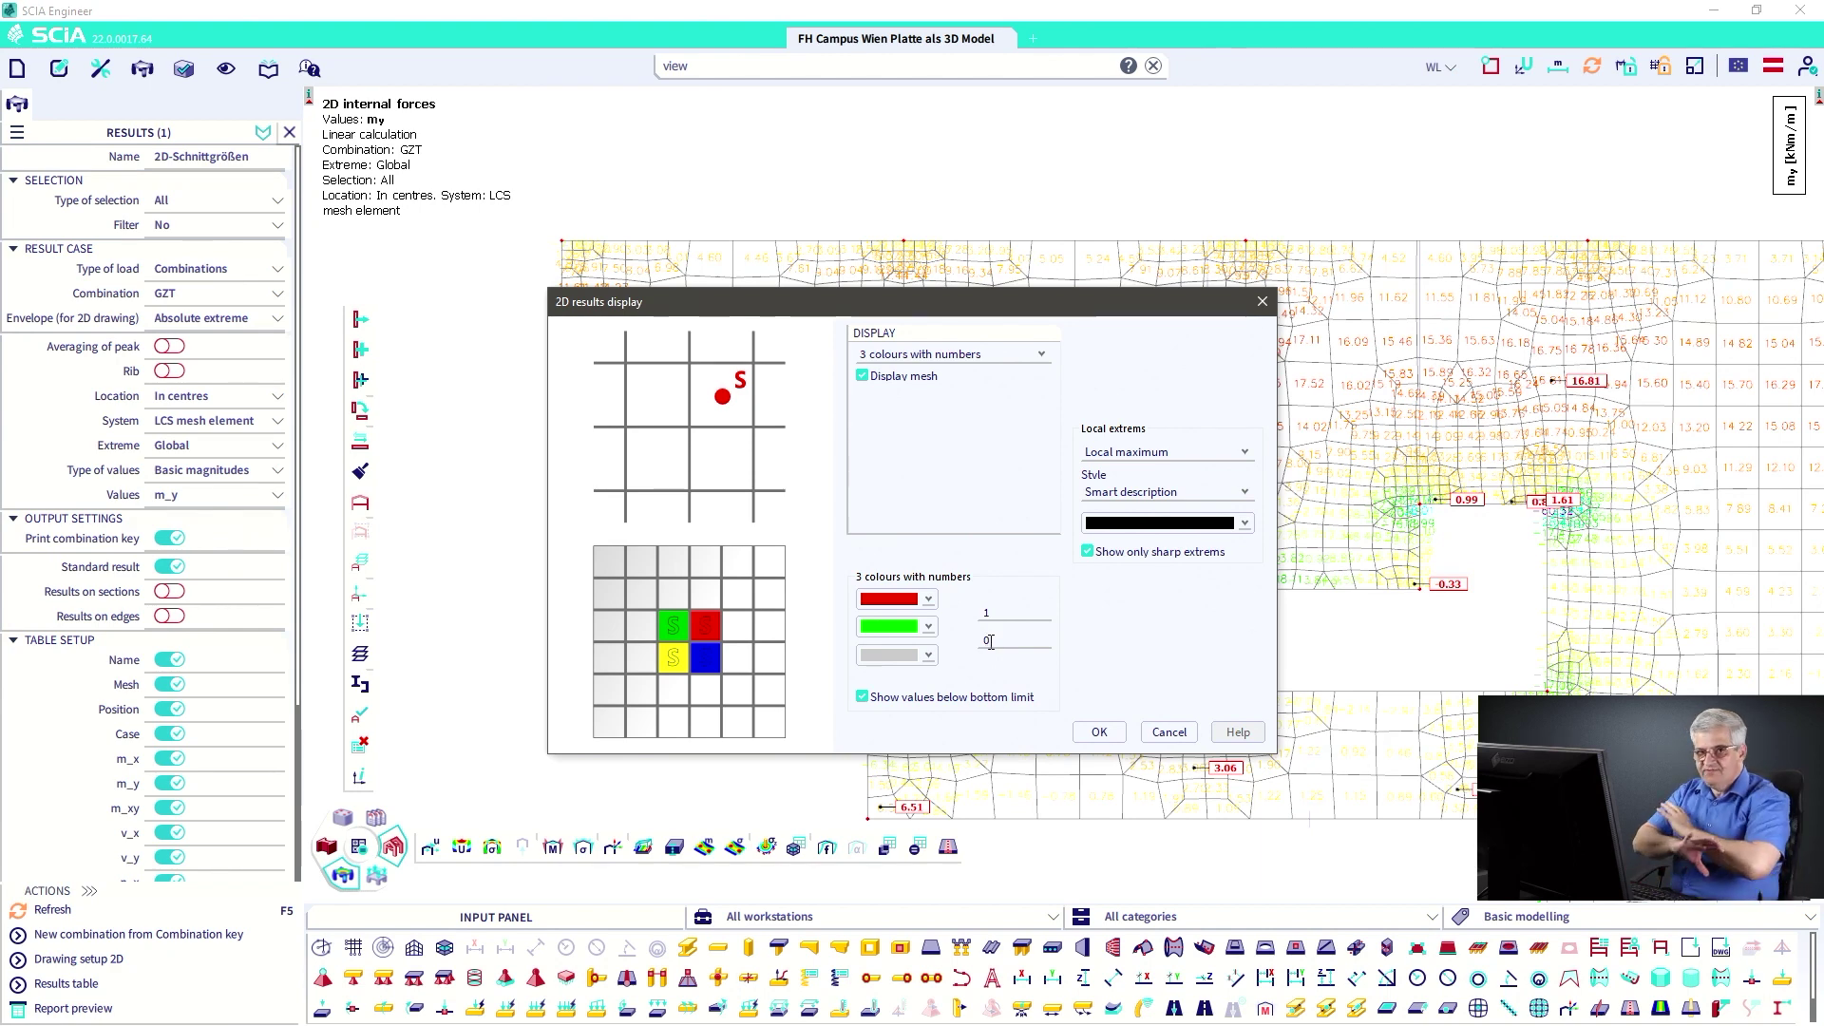
- Set the lowest, middle and top colour ranges all to black
click(928, 656)
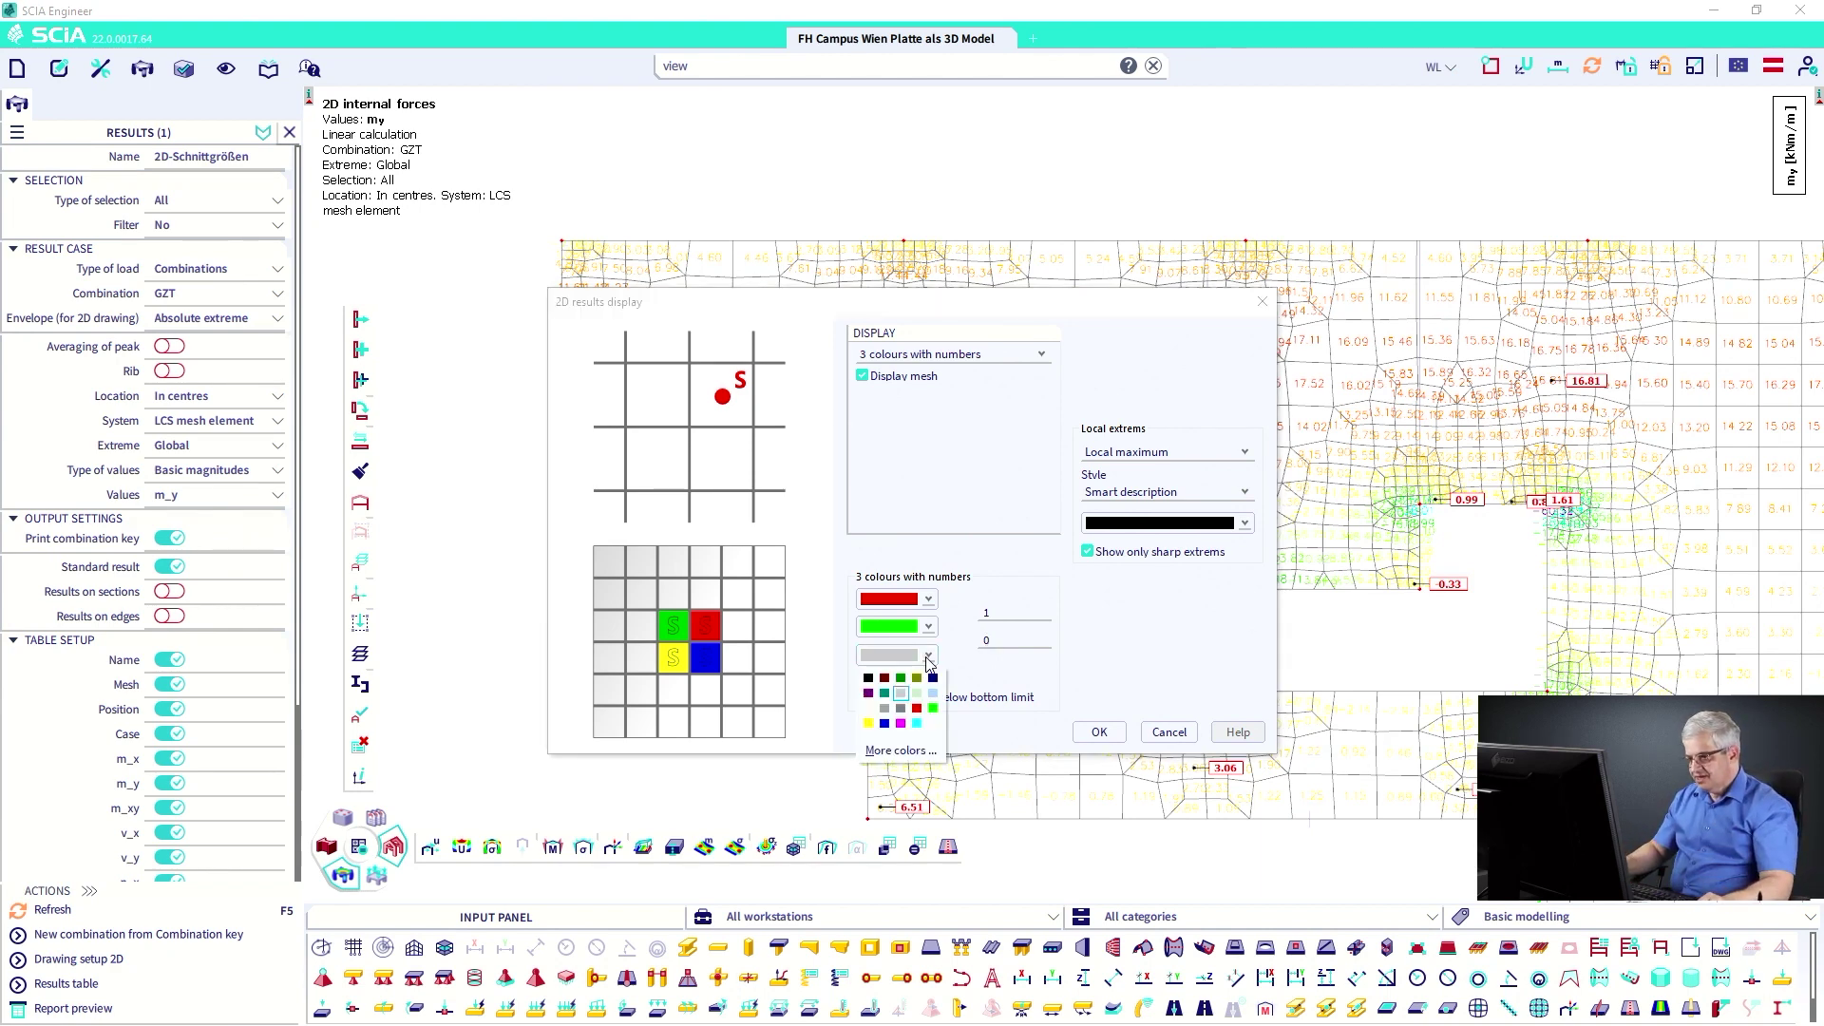
click(933, 678)
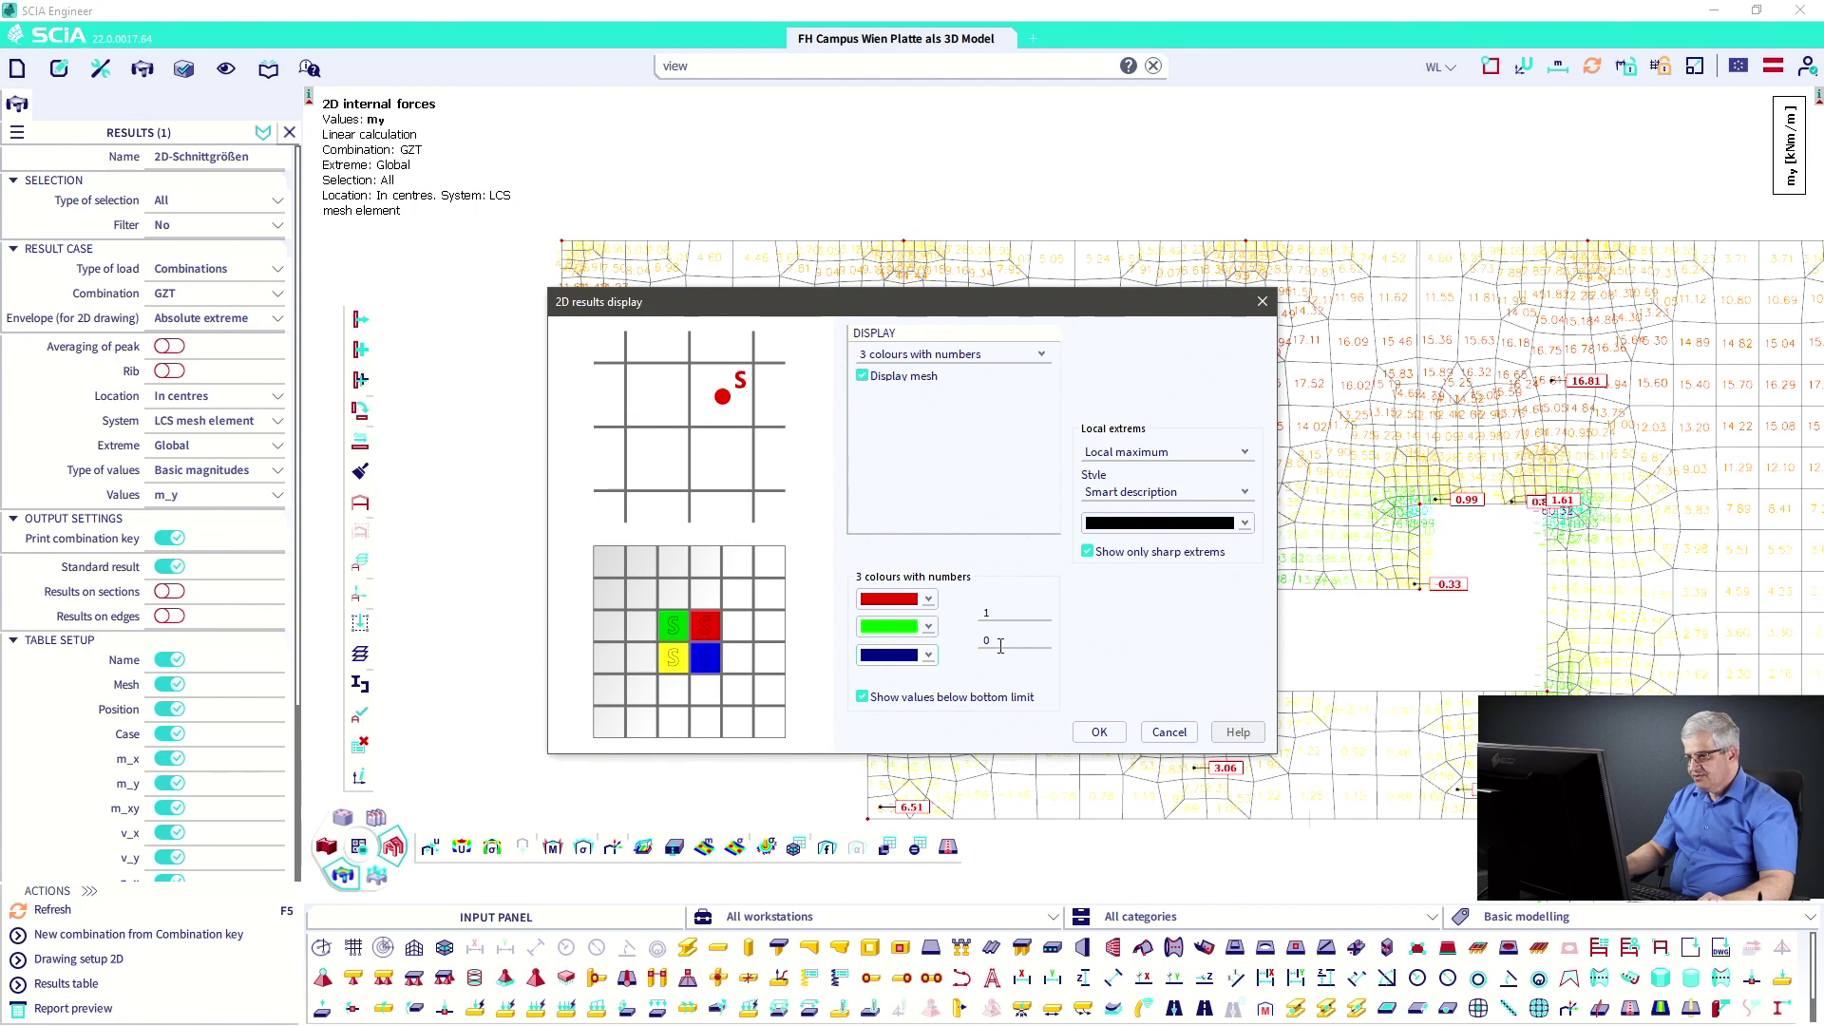
click(928, 656)
click(869, 678)
click(928, 628)
click(867, 650)
click(929, 600)
click(868, 621)
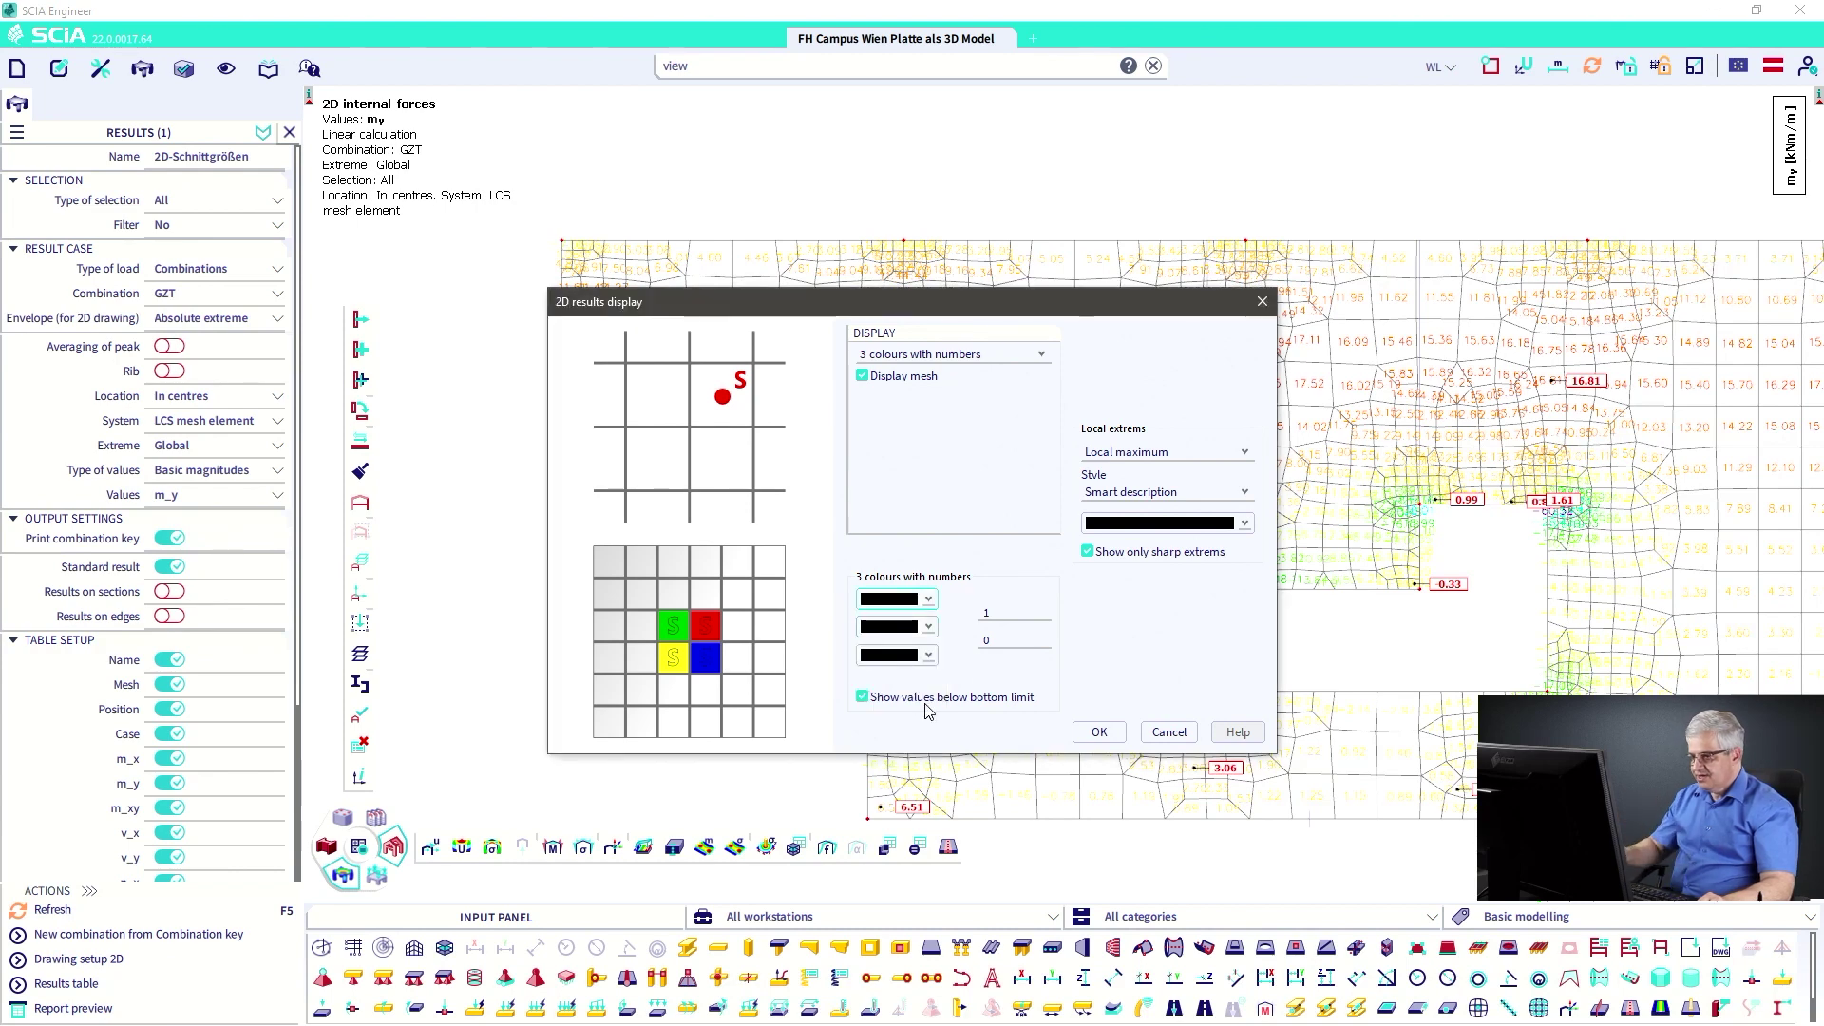
click(1101, 733)
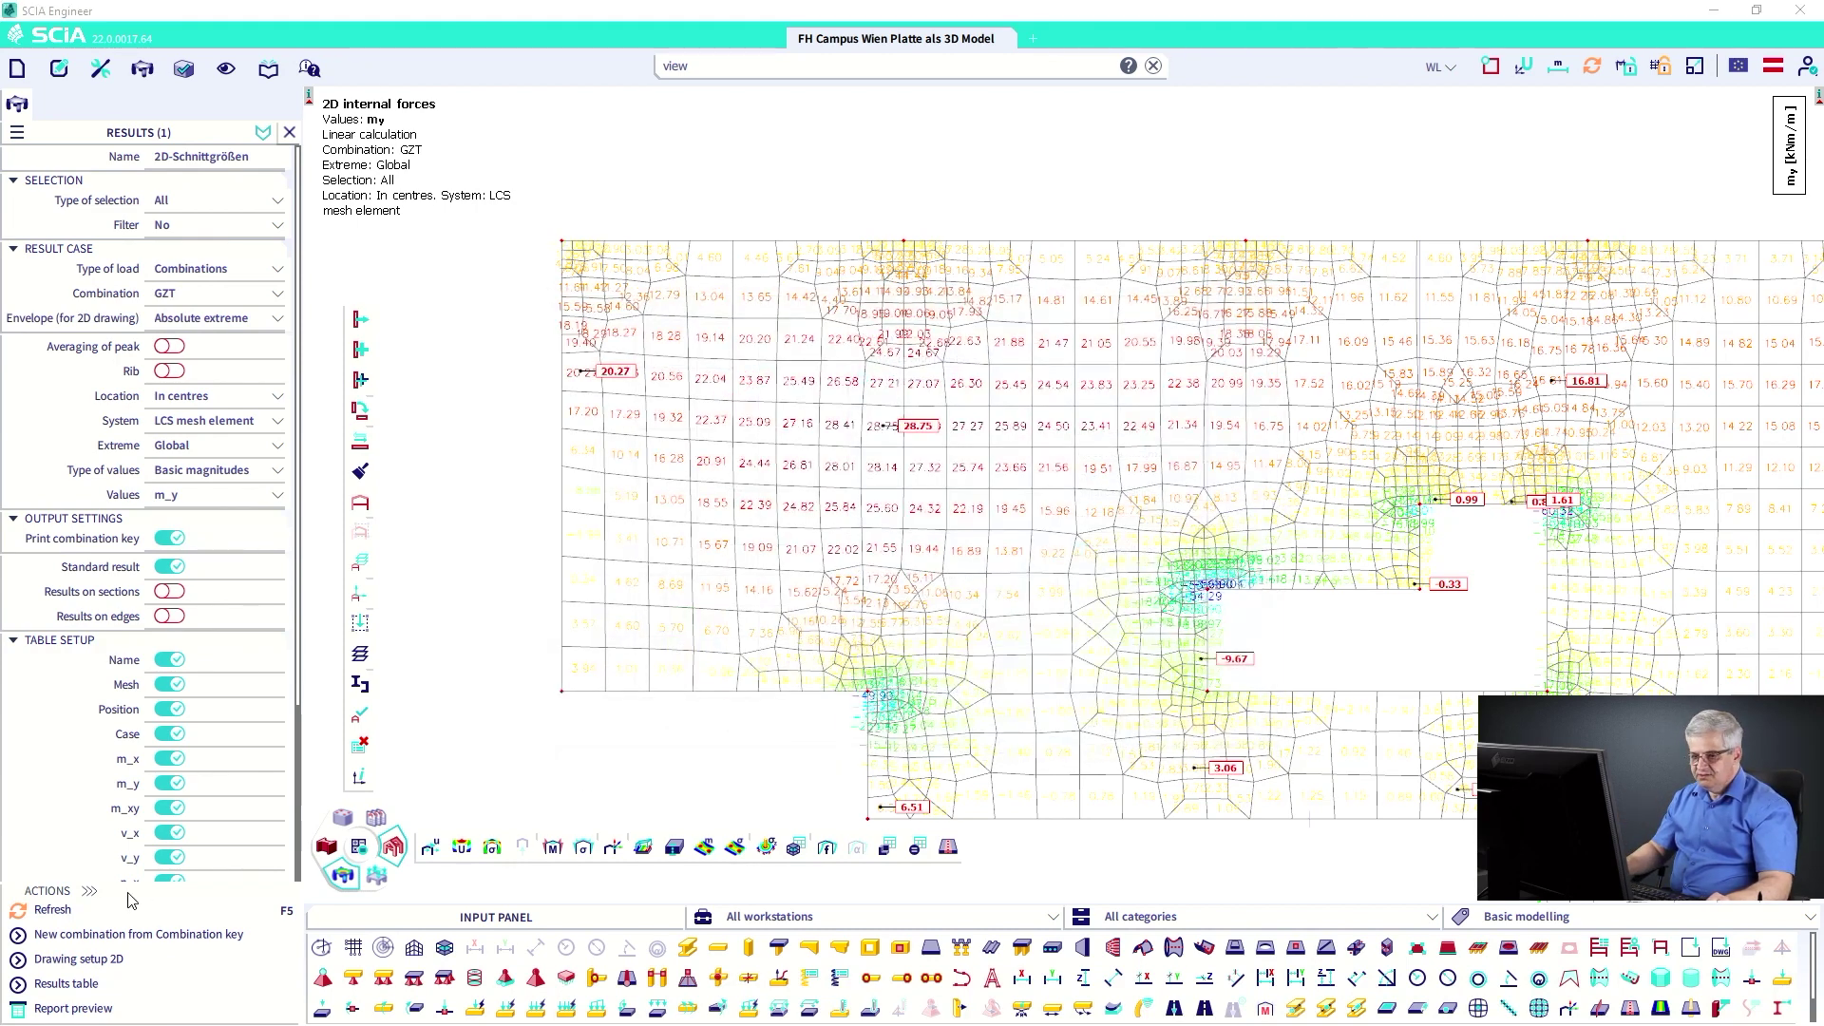
- Set the top limit to 20 so m_y values of 20 and above print in red
click(59, 914)
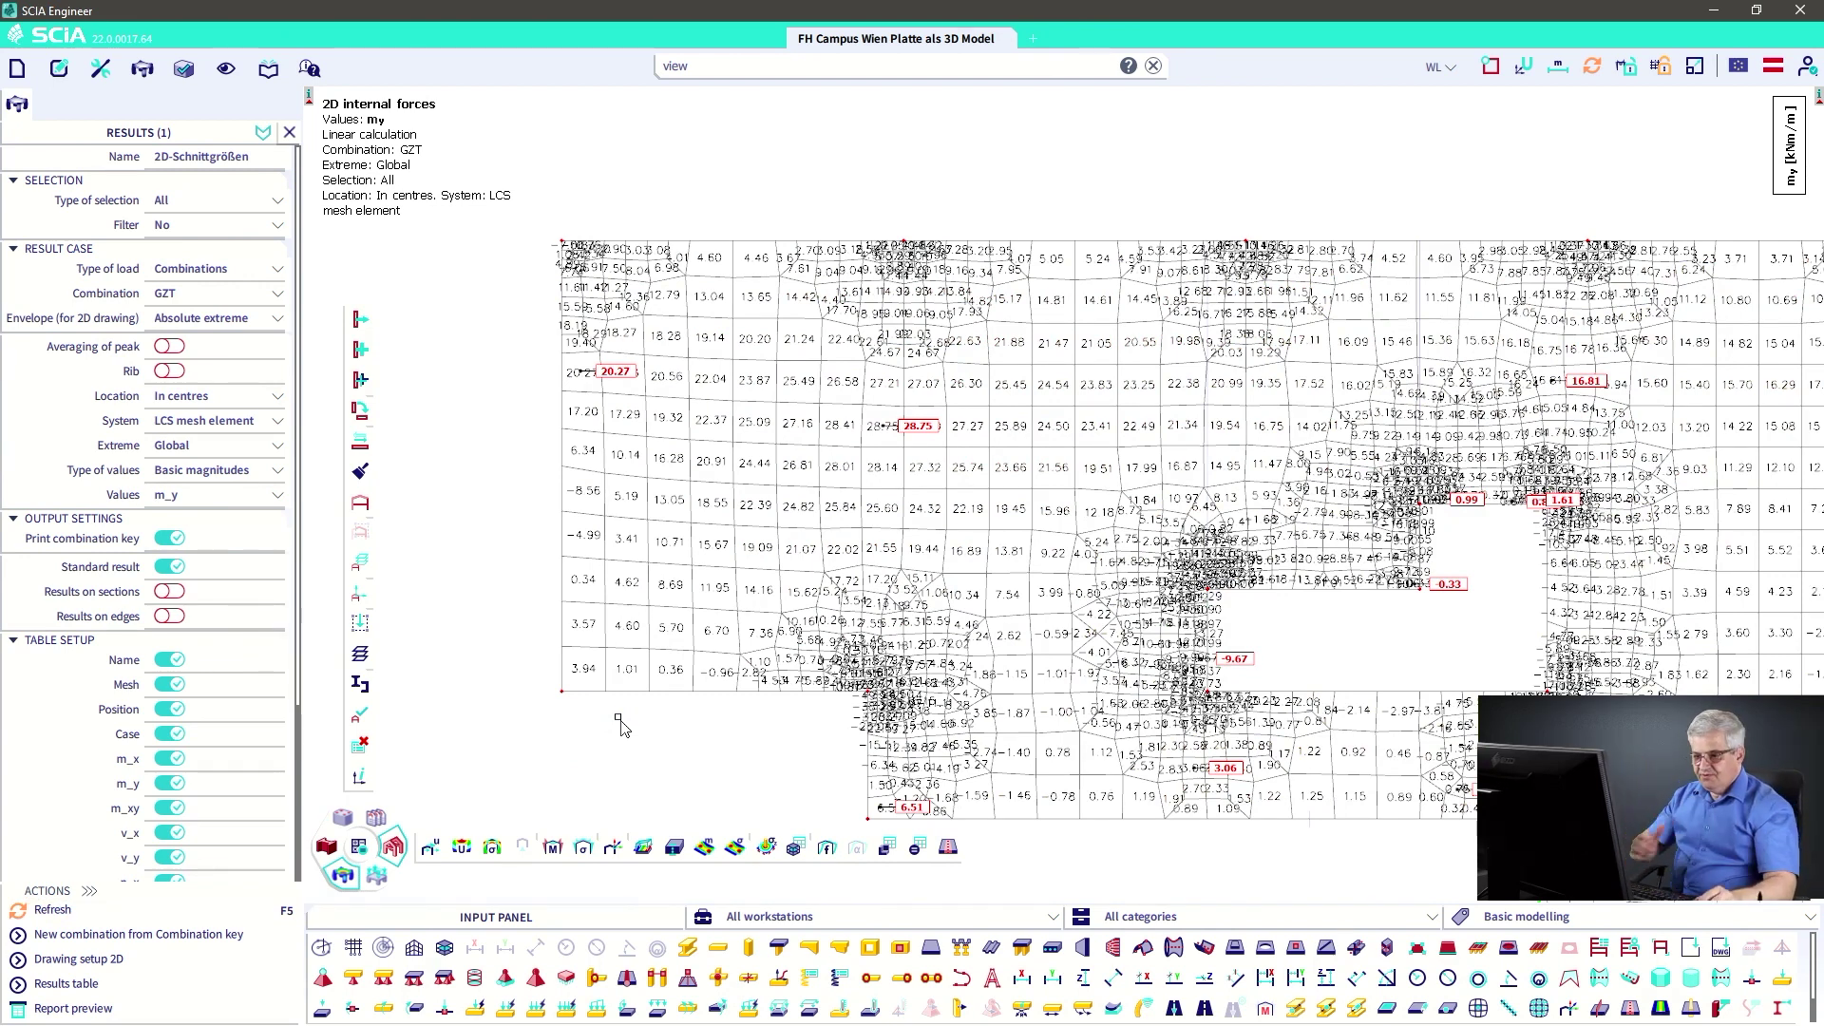
click(59, 962)
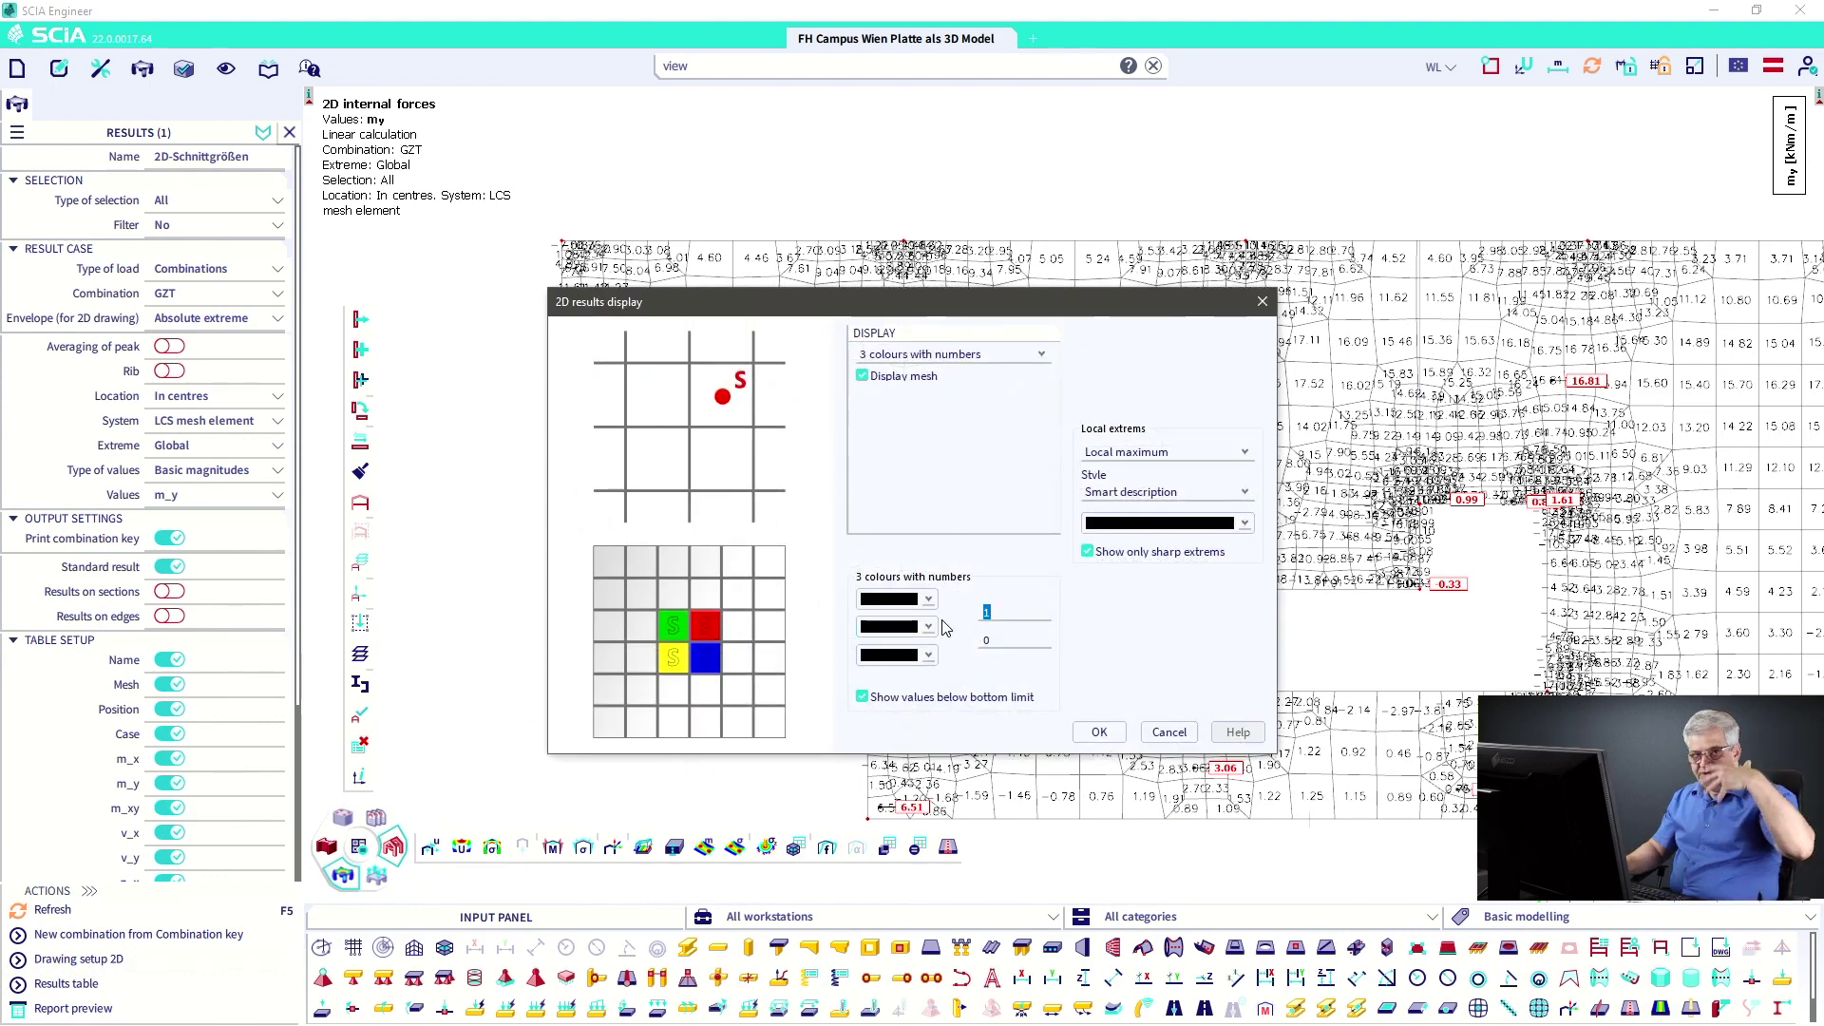
text(20)
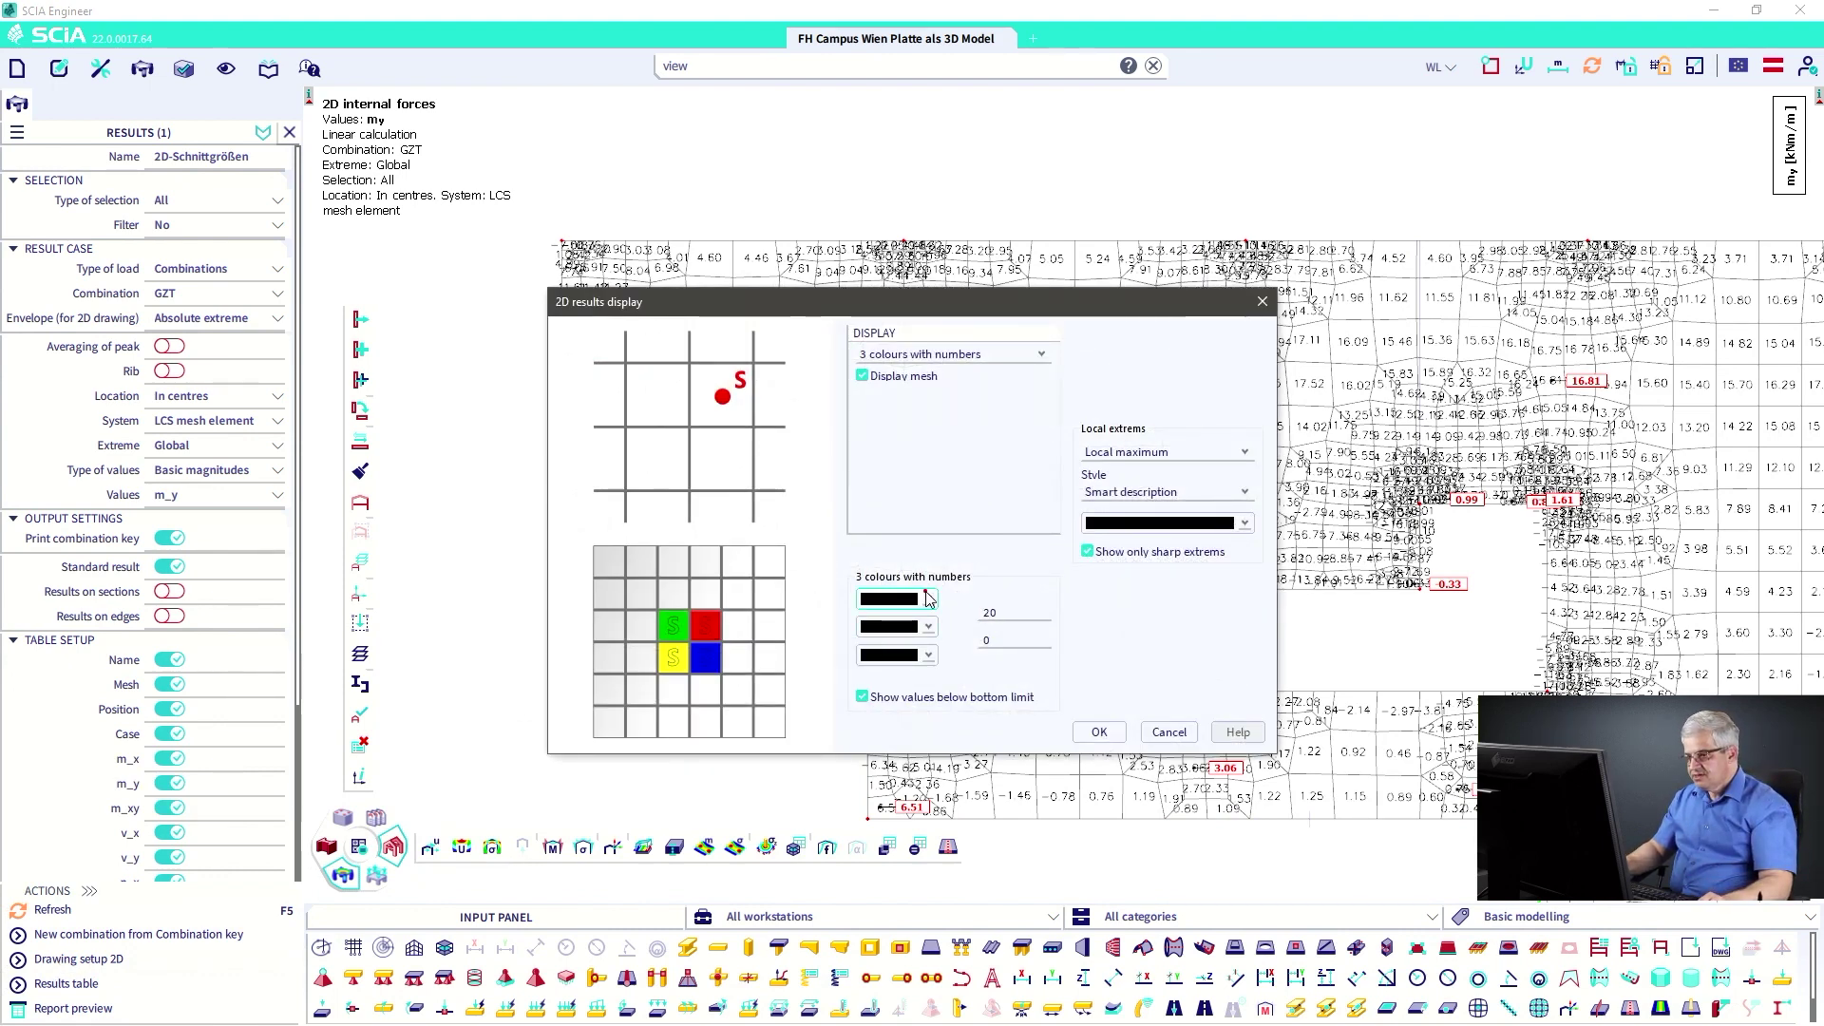
click(928, 598)
click(917, 655)
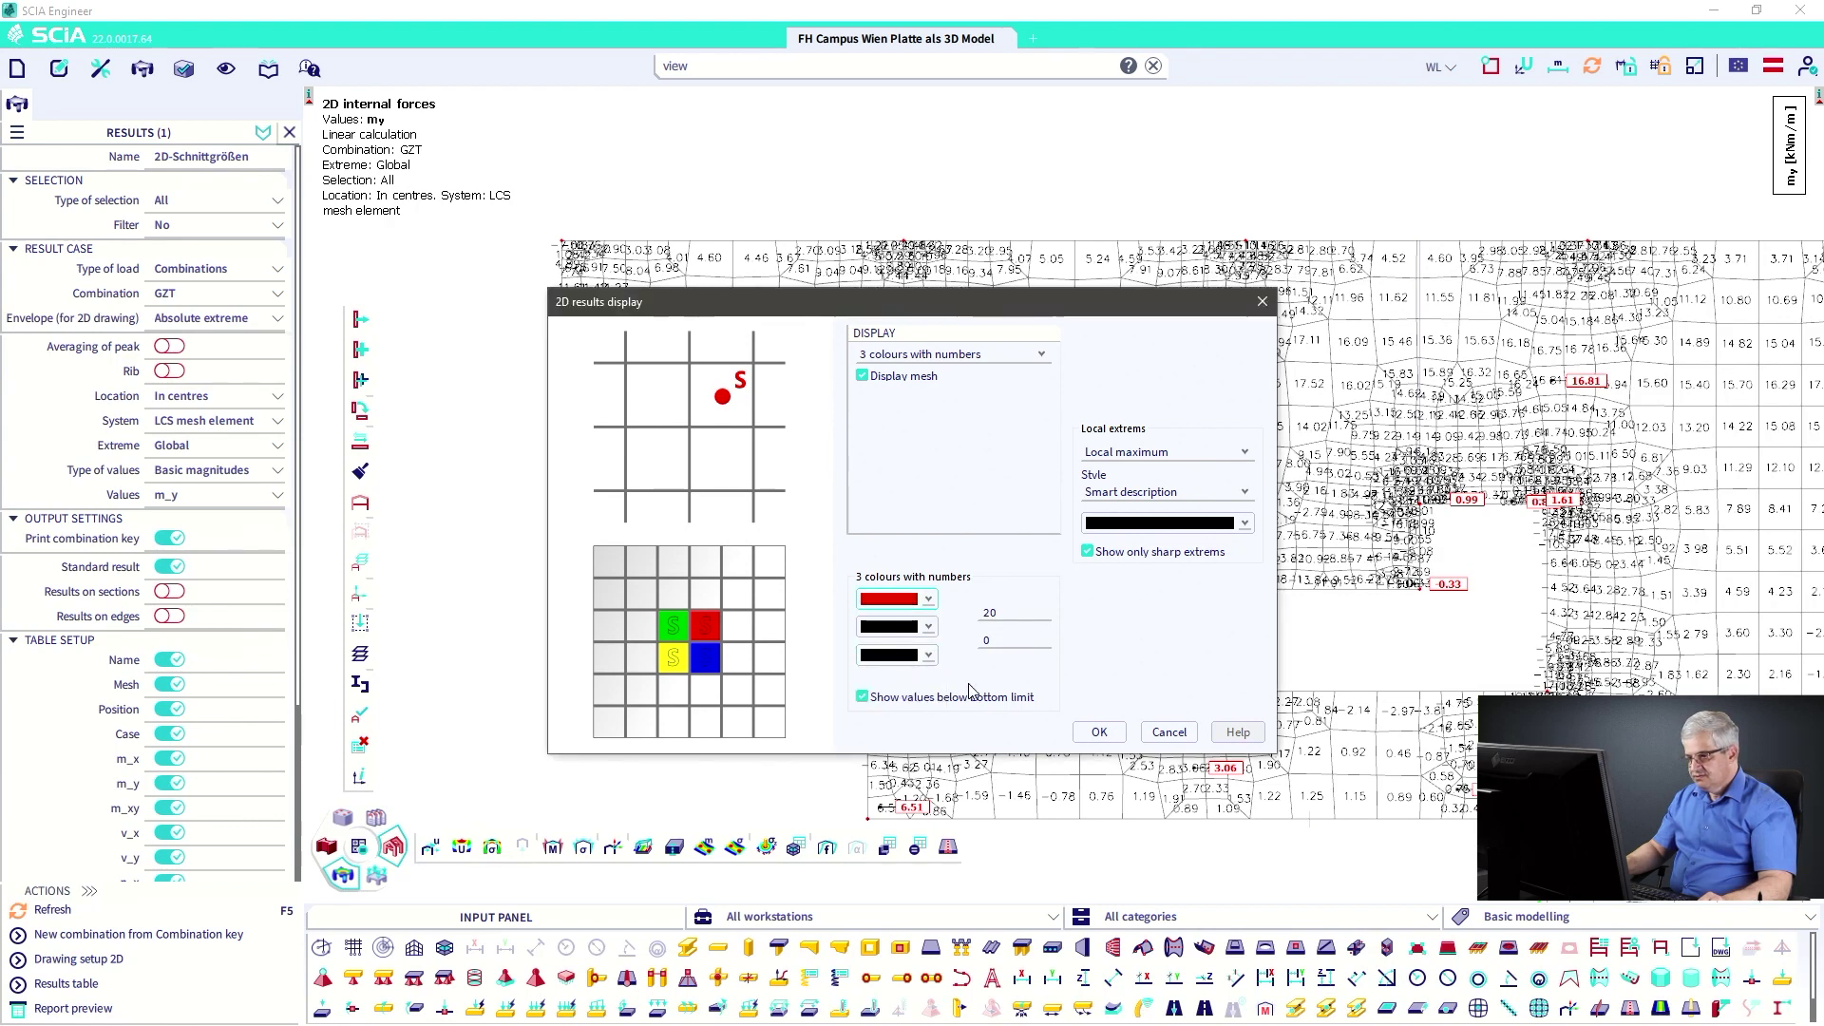
click(1102, 731)
click(76, 912)
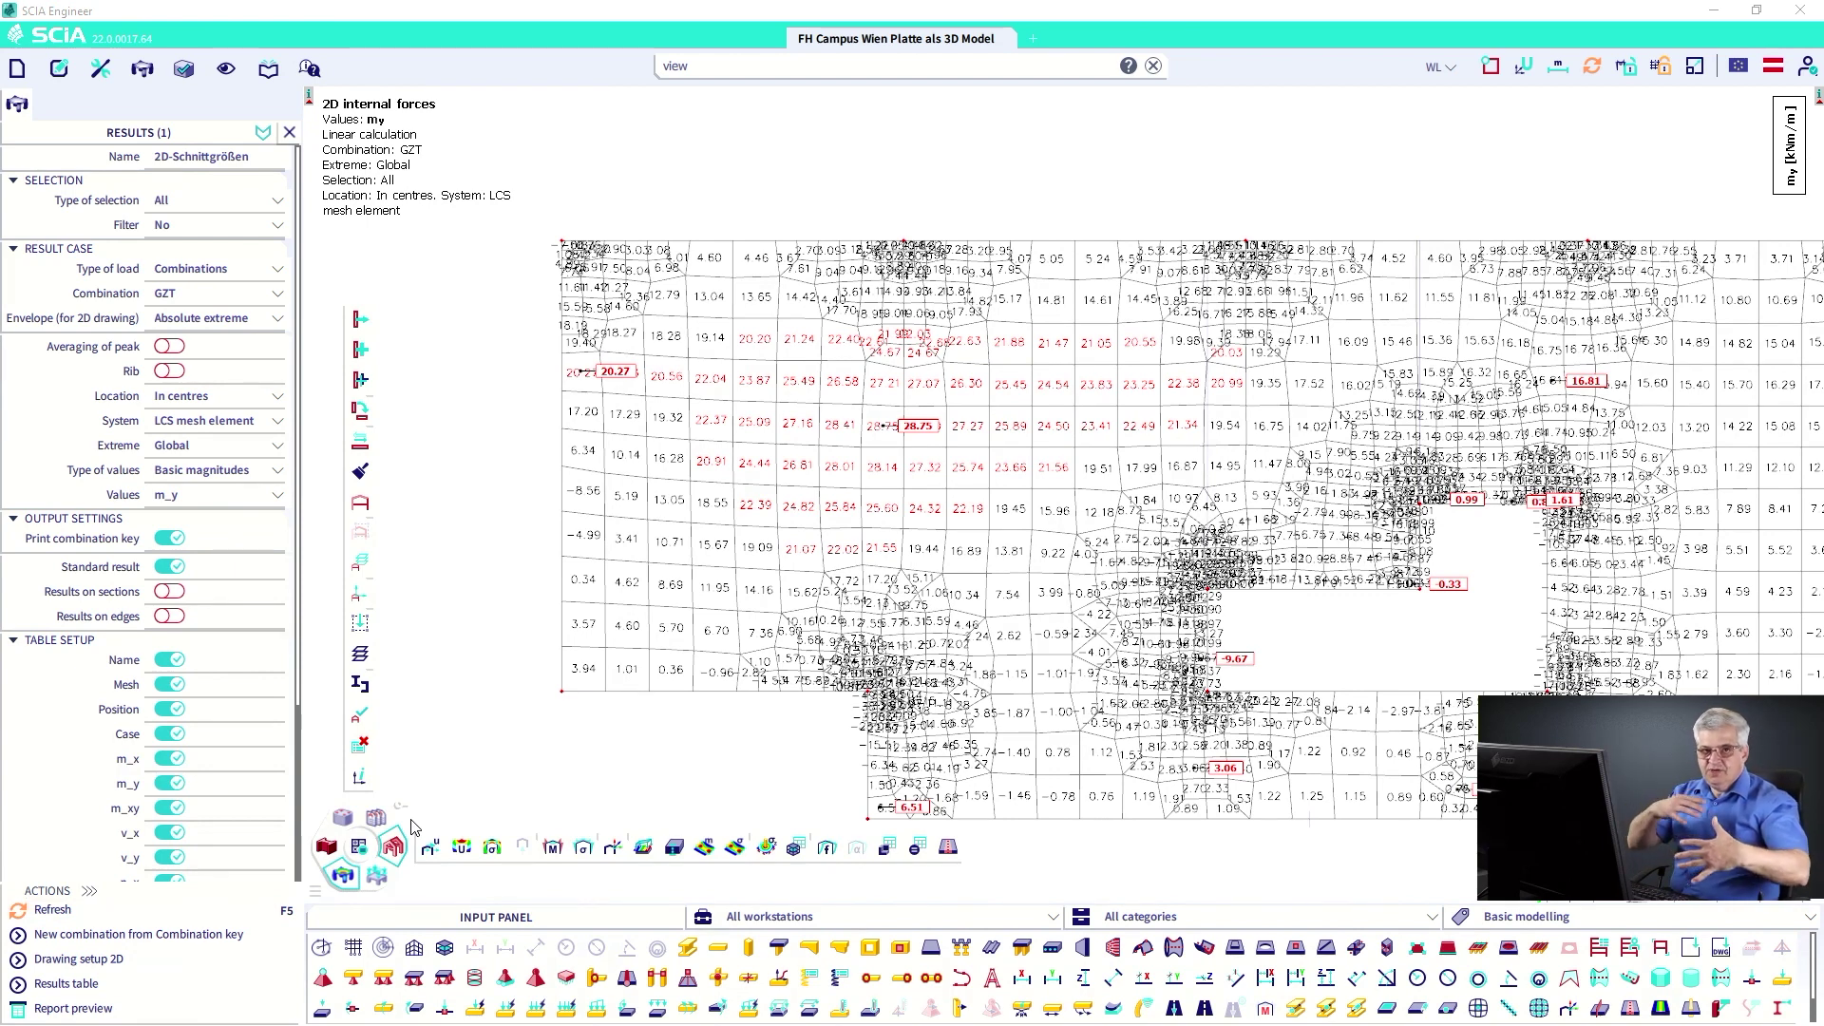
- Set the bottom limit to 5, hide values below it, then switch to the Concrete workstation
click(95, 961)
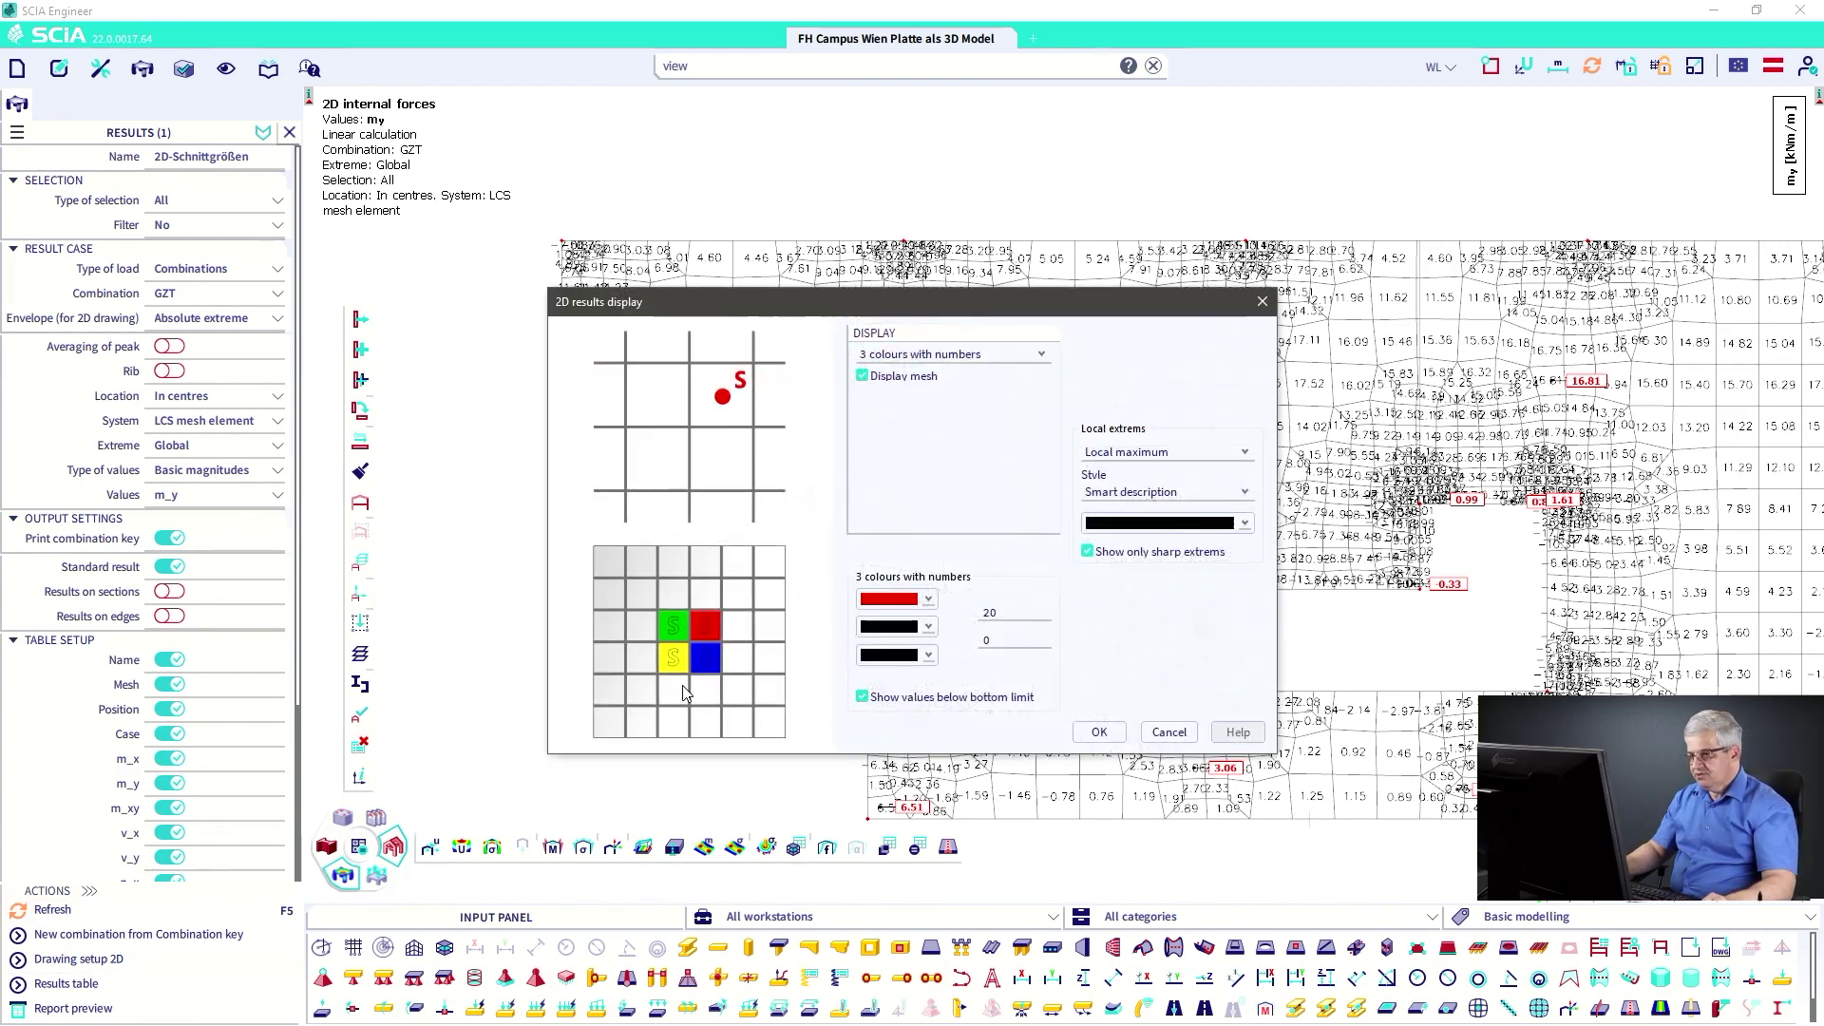
click(932, 657)
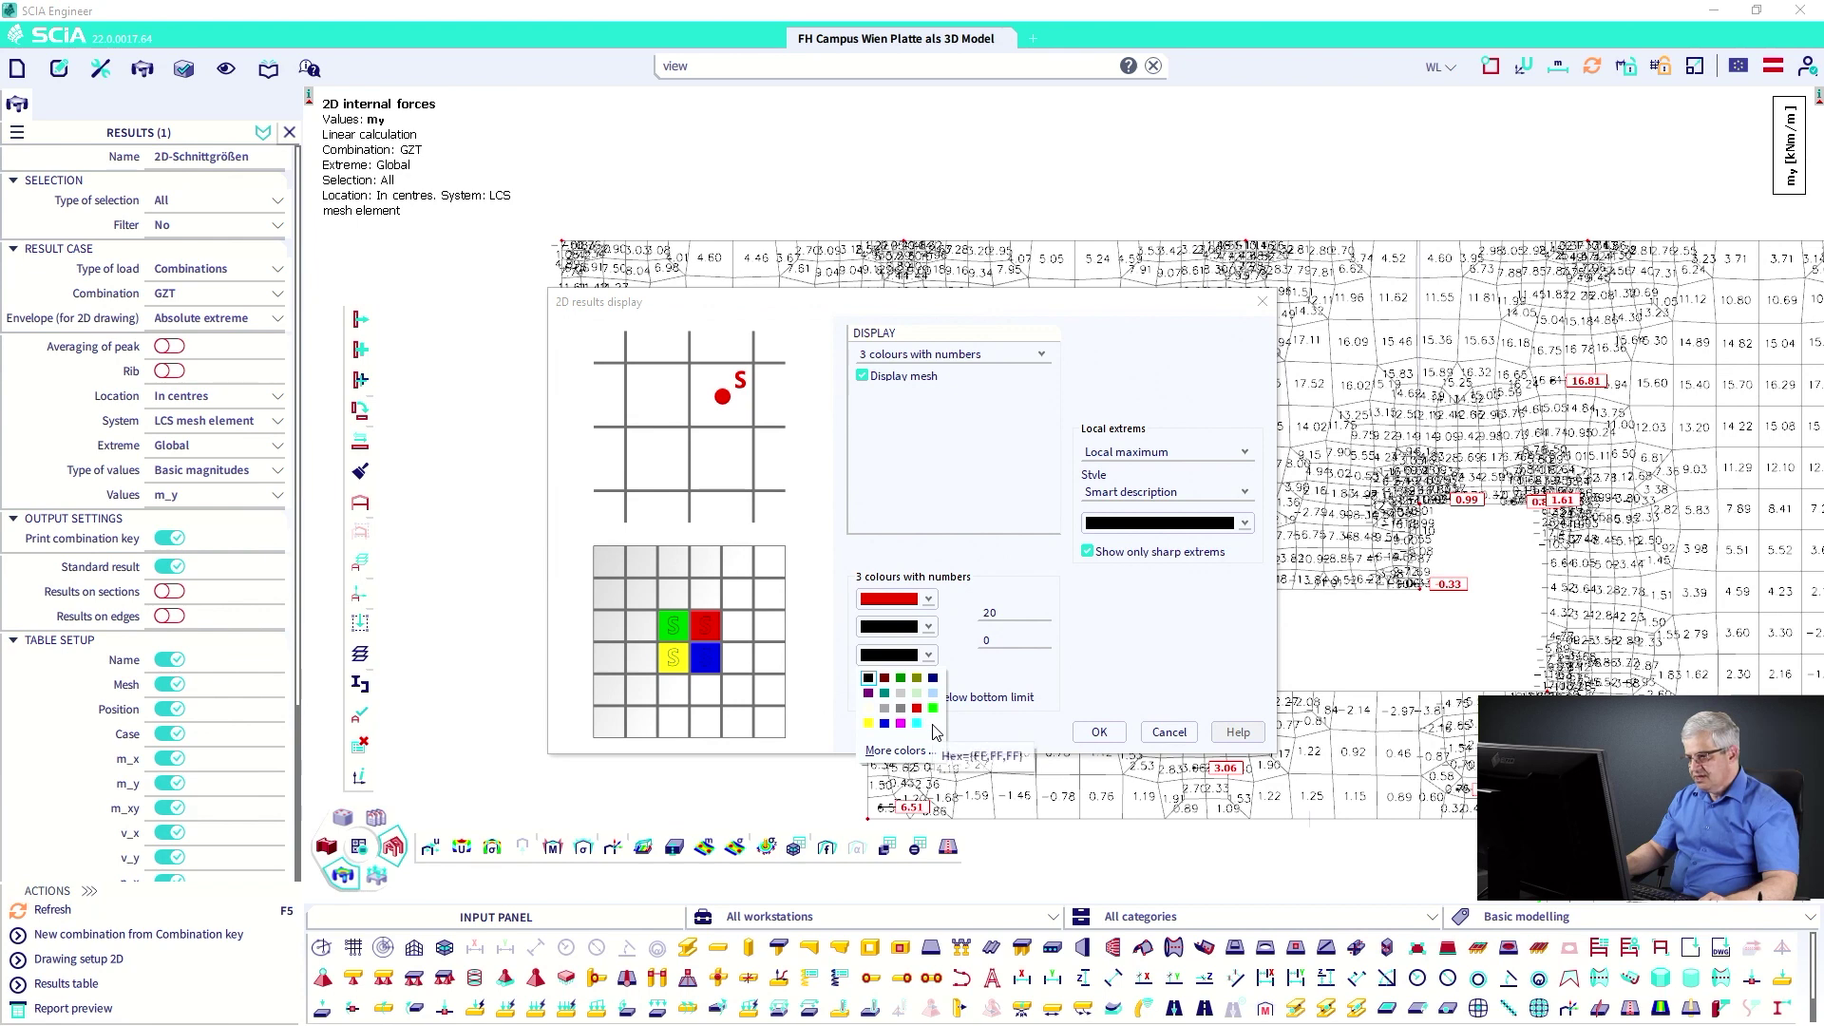
click(870, 678)
text(5)
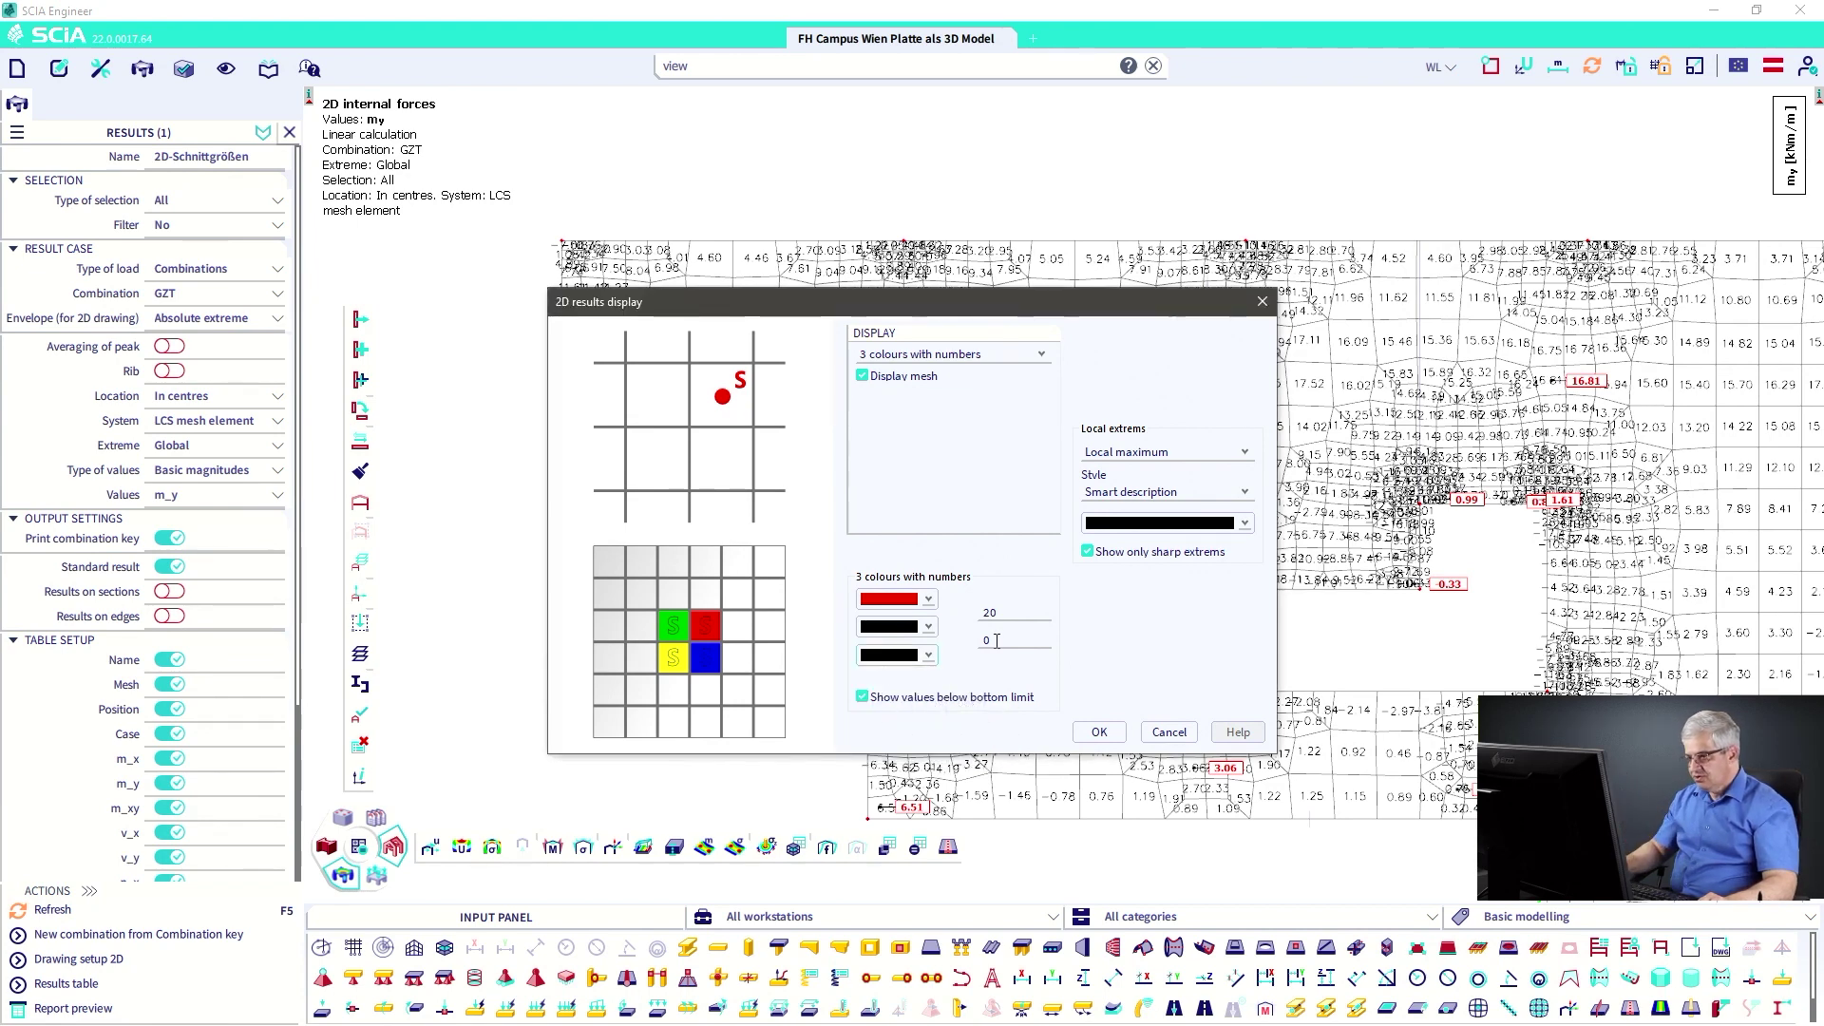
click(862, 697)
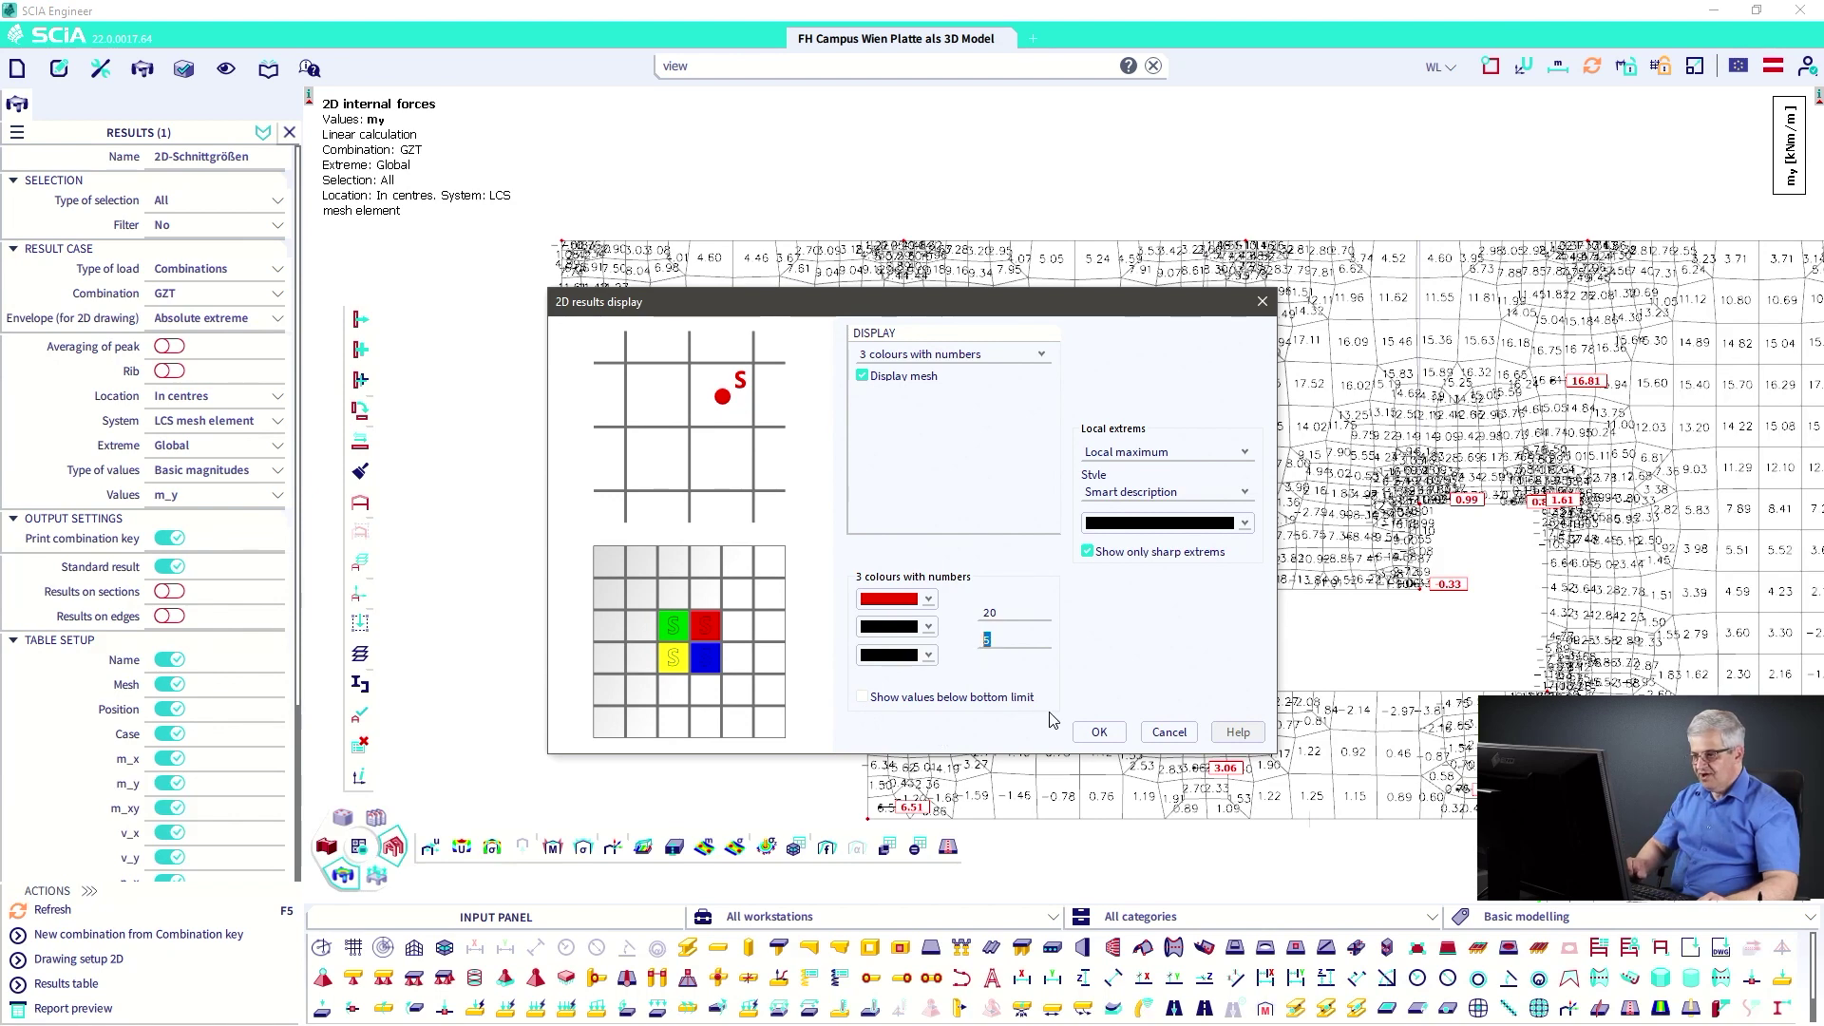
click(1097, 733)
click(91, 916)
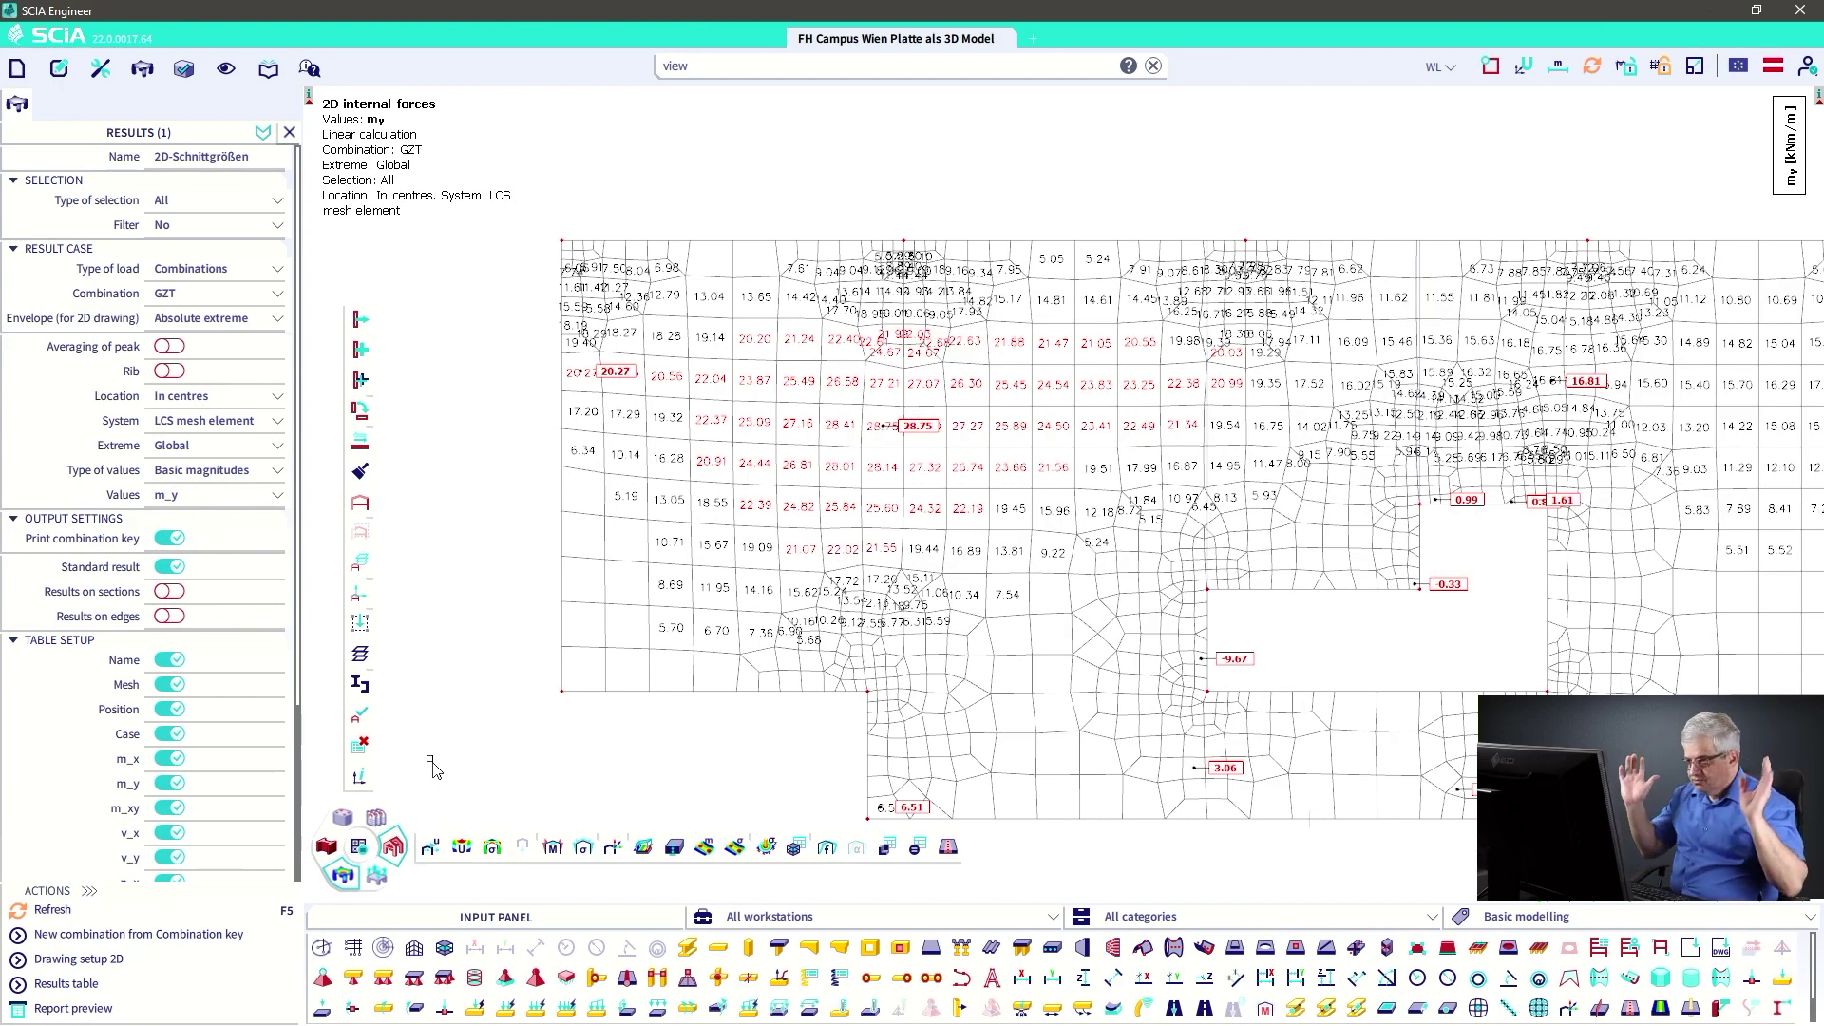
scroll(775, 644, down, 3)
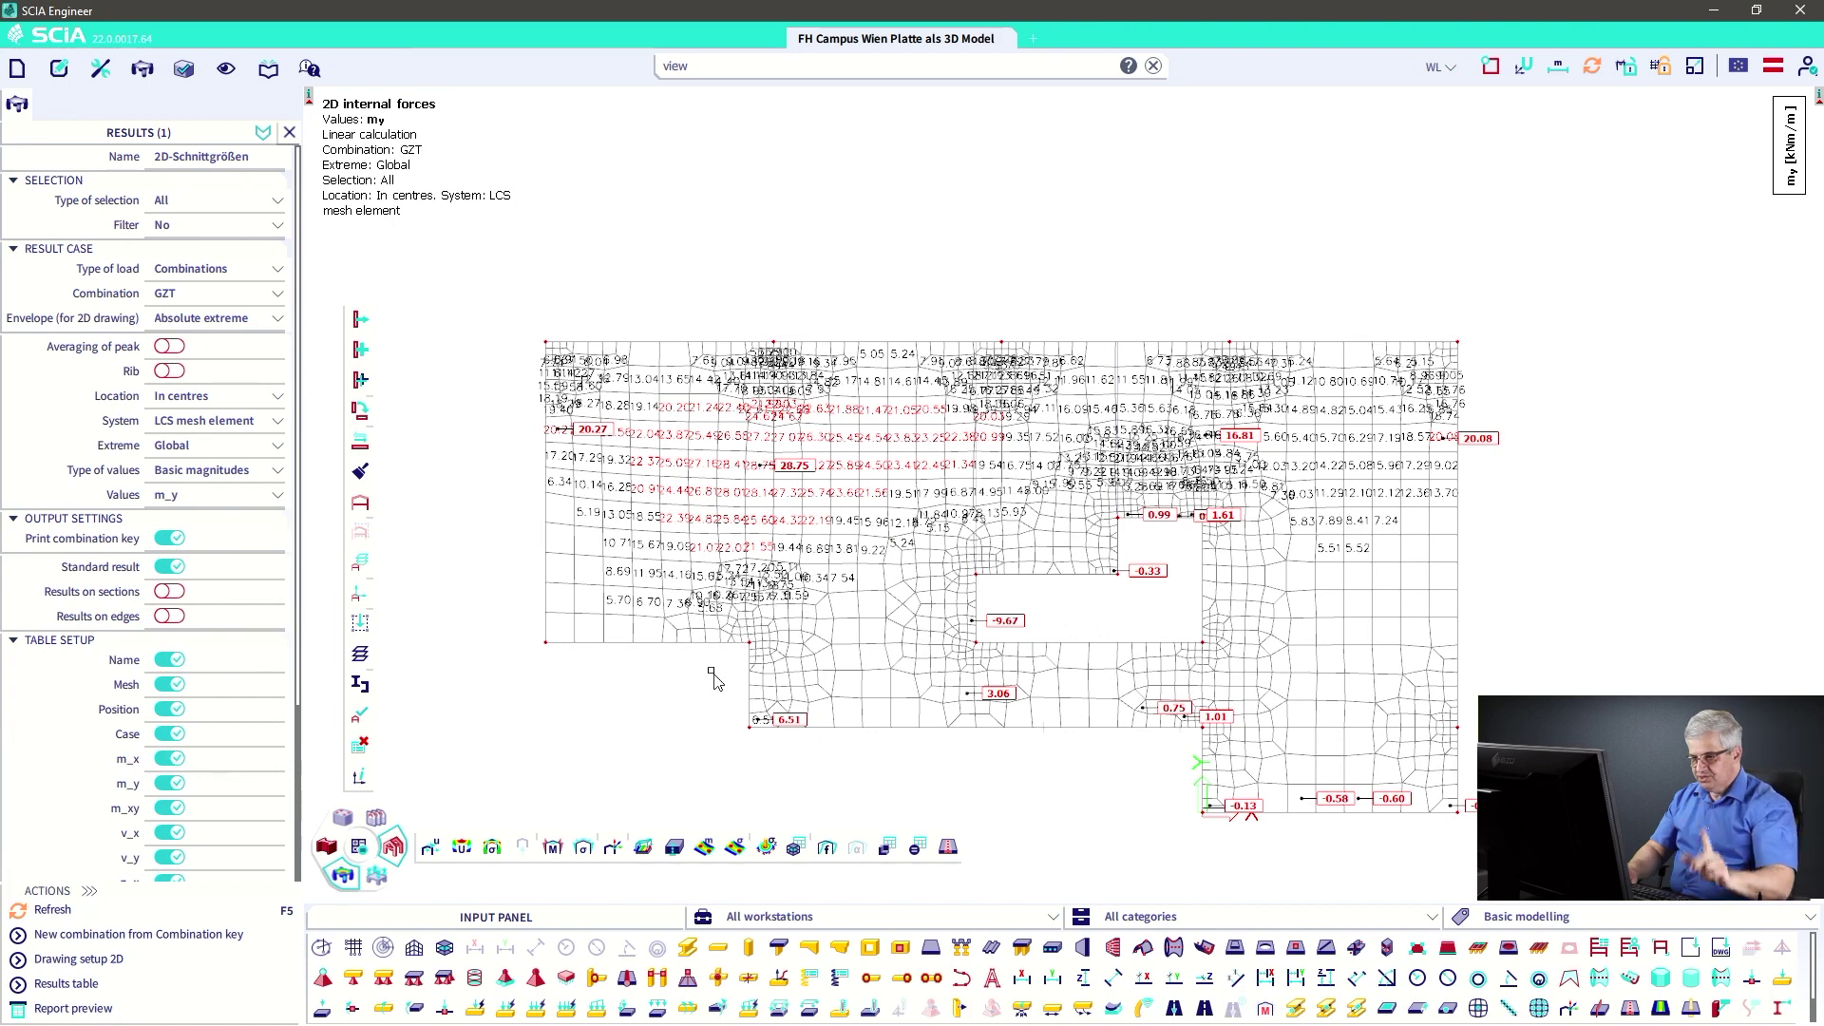
click(343, 818)
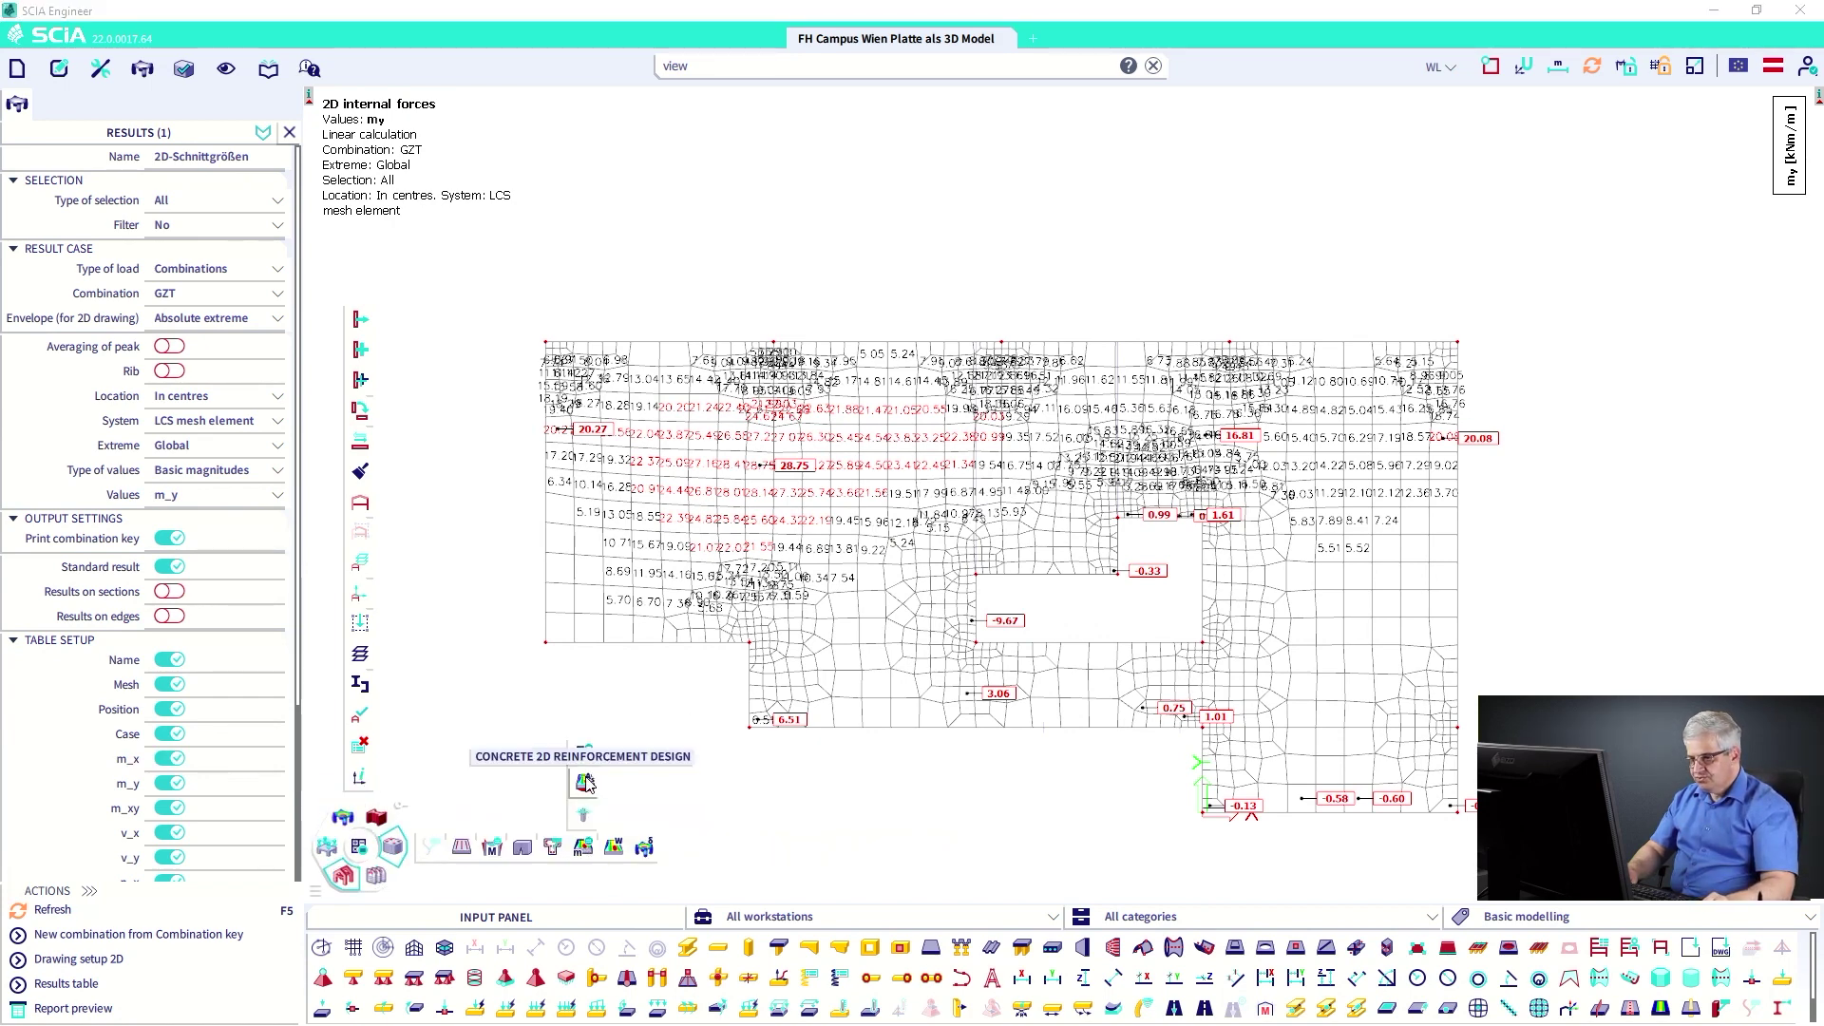
- Plot provided reinforcement Nø,prov,1+ for GZT in Reinforcement 2D design
click(585, 779)
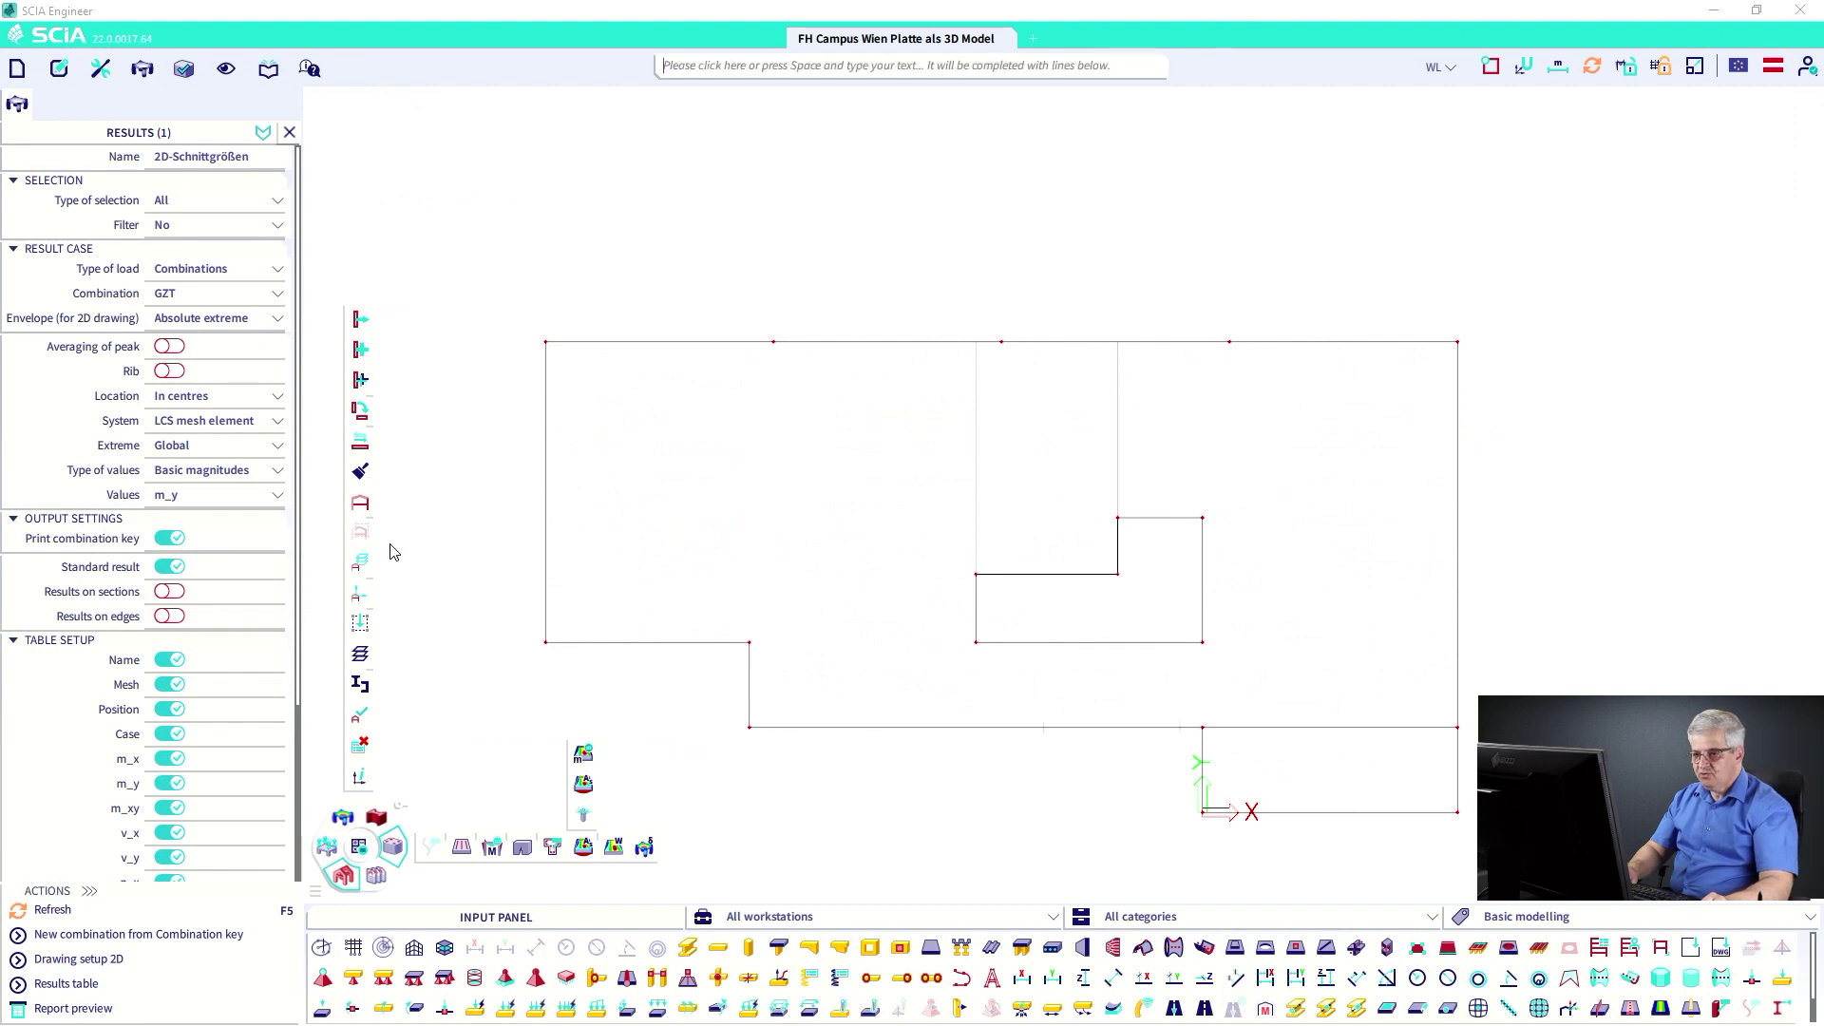
mouse_move(143, 493)
mouse_down()
mouse_move(213, 501)
mouse_move(160, 473)
mouse_move(150, 534)
mouse_move(239, 538)
mouse_move(171, 495)
mouse_move(143, 513)
mouse_move(167, 530)
mouse_up()
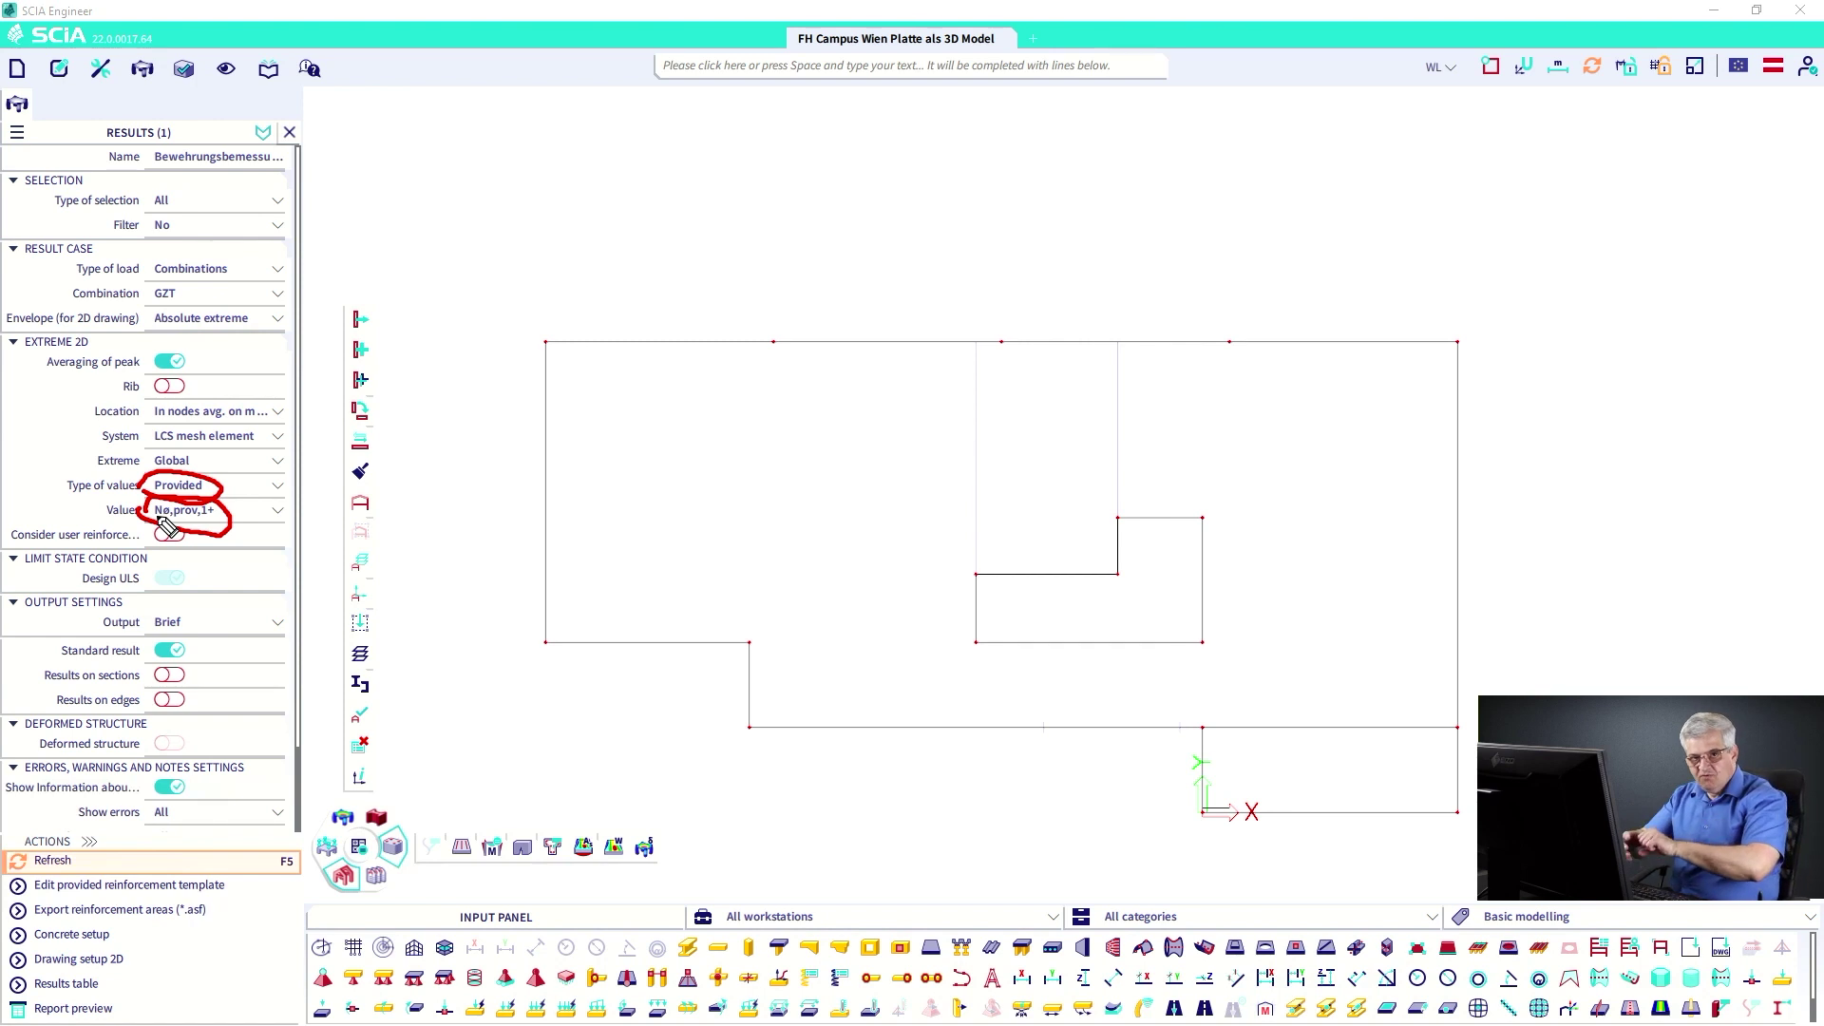
key(Escape)
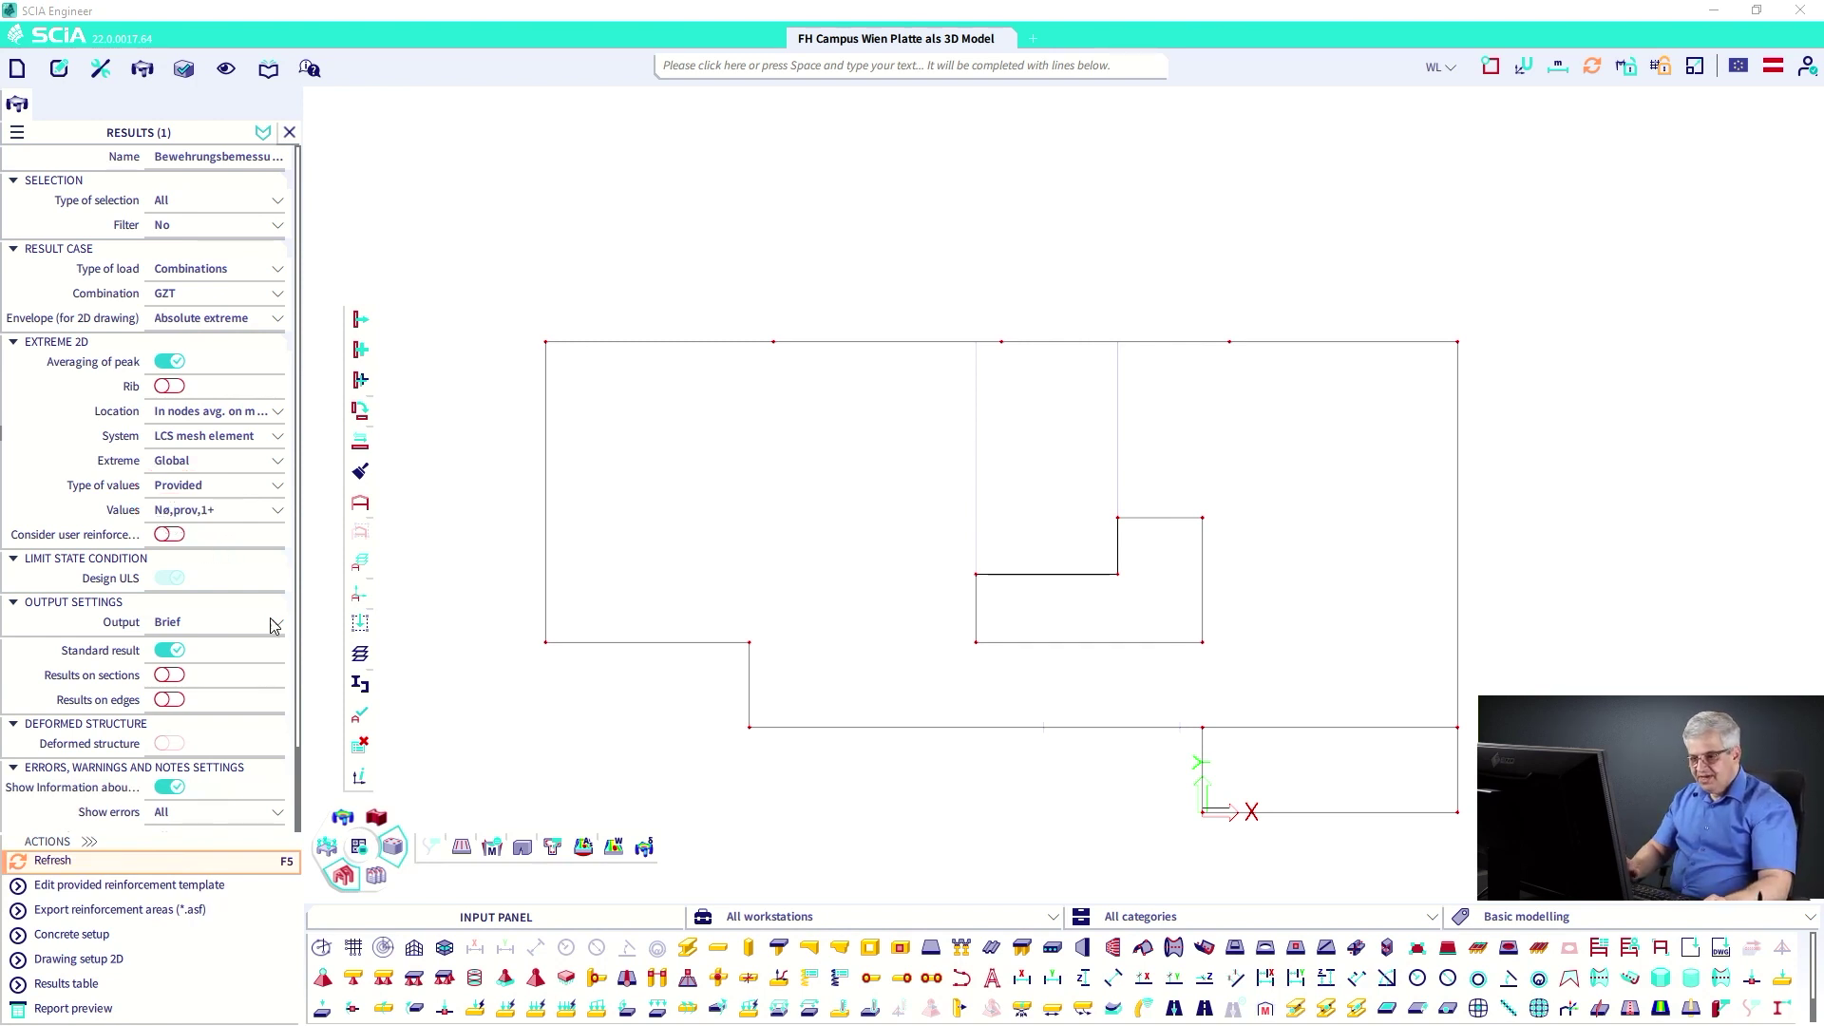
click(102, 871)
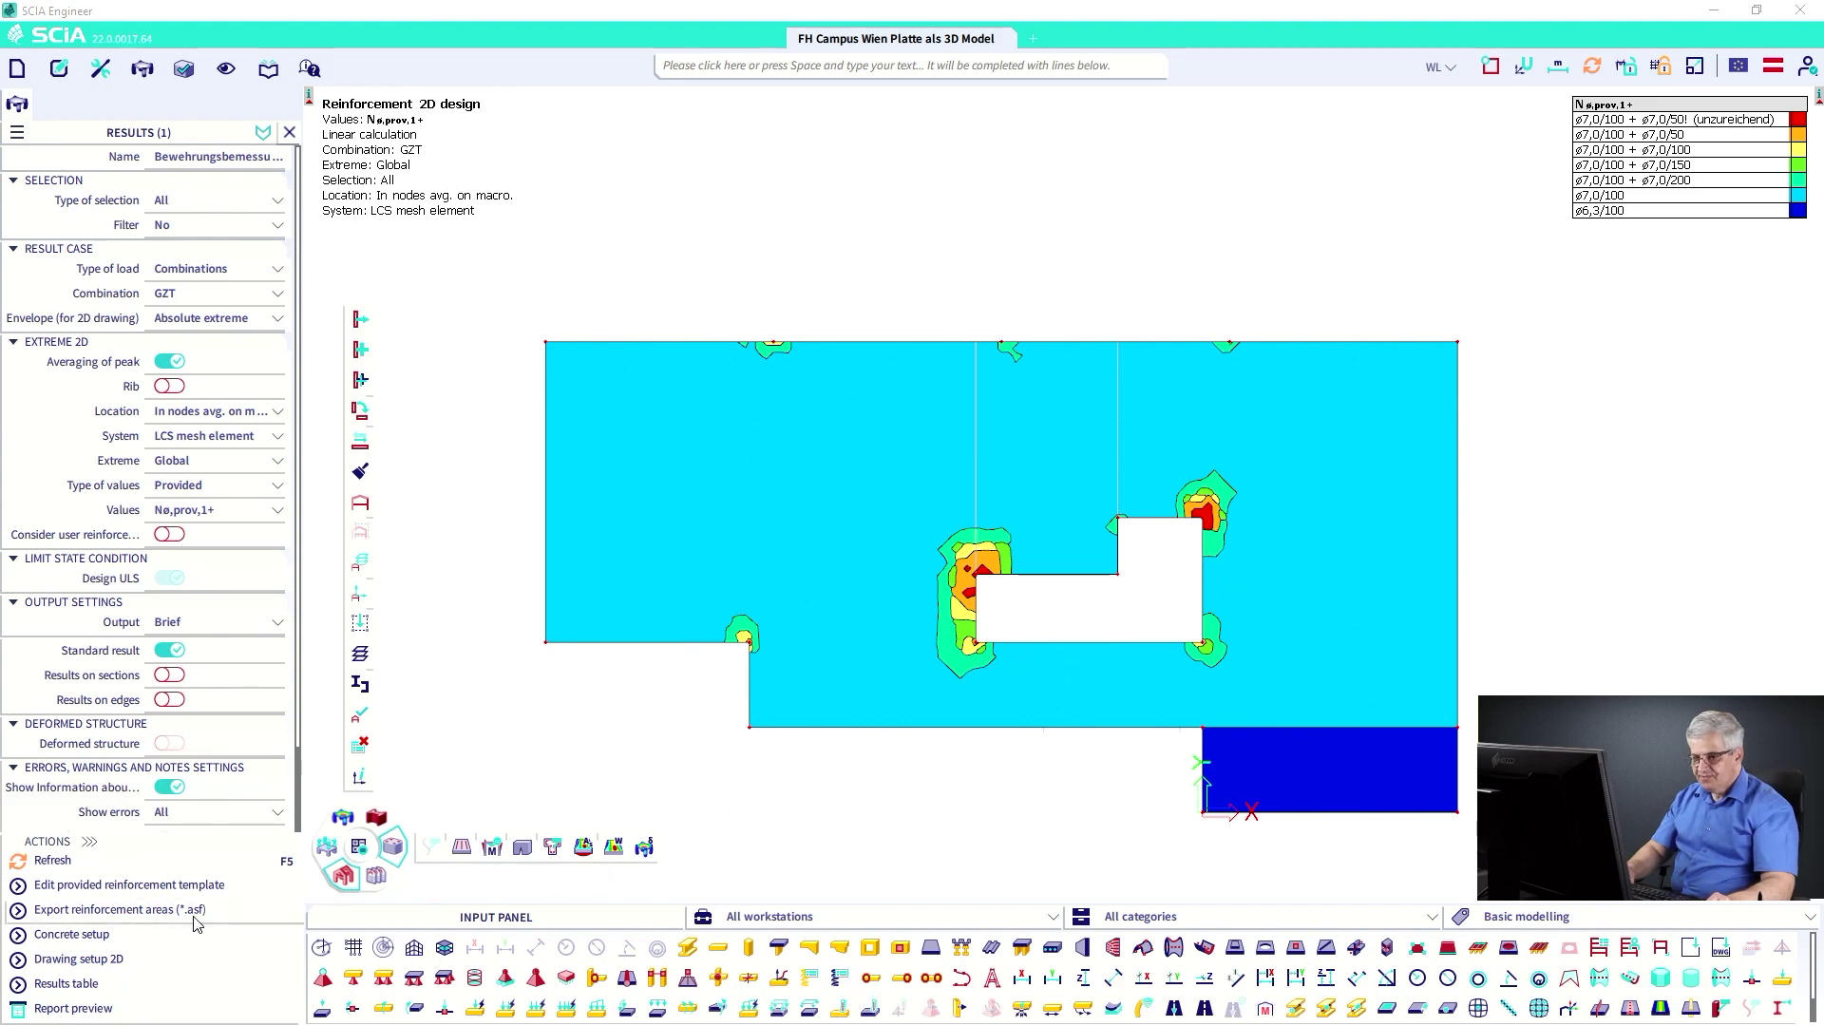
click(150, 965)
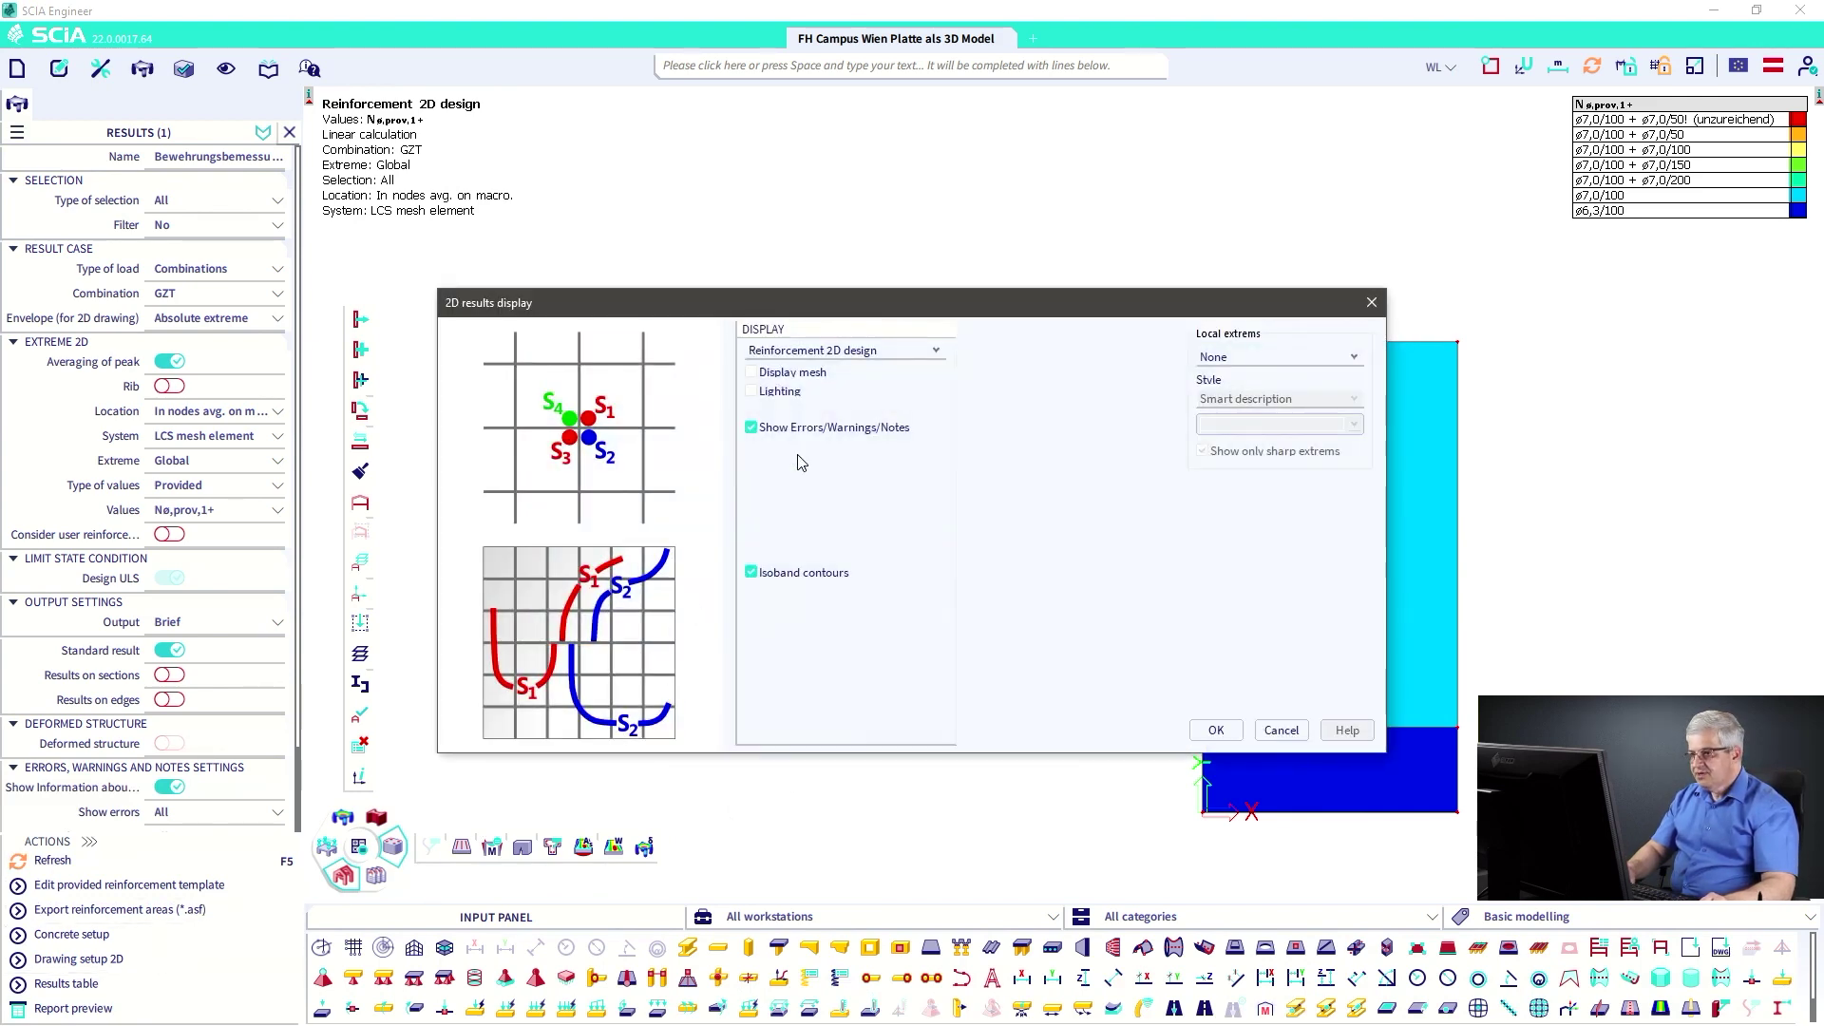
click(823, 353)
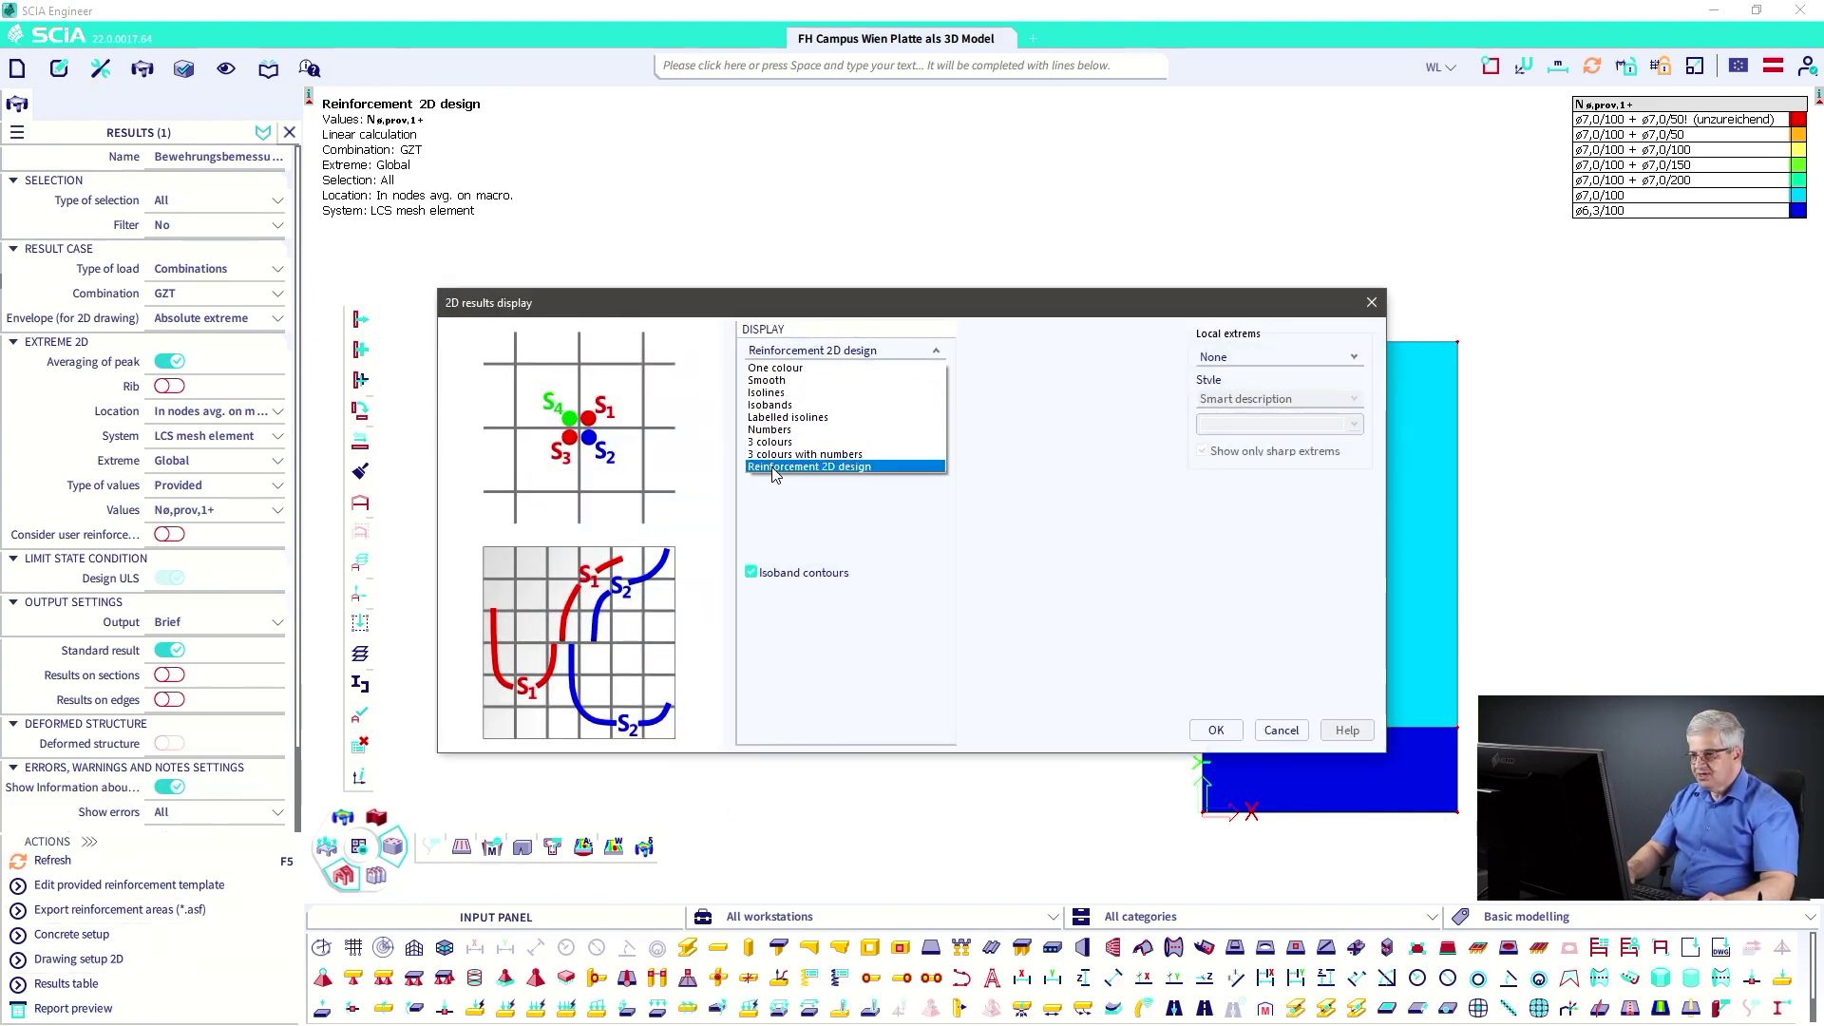
click(827, 467)
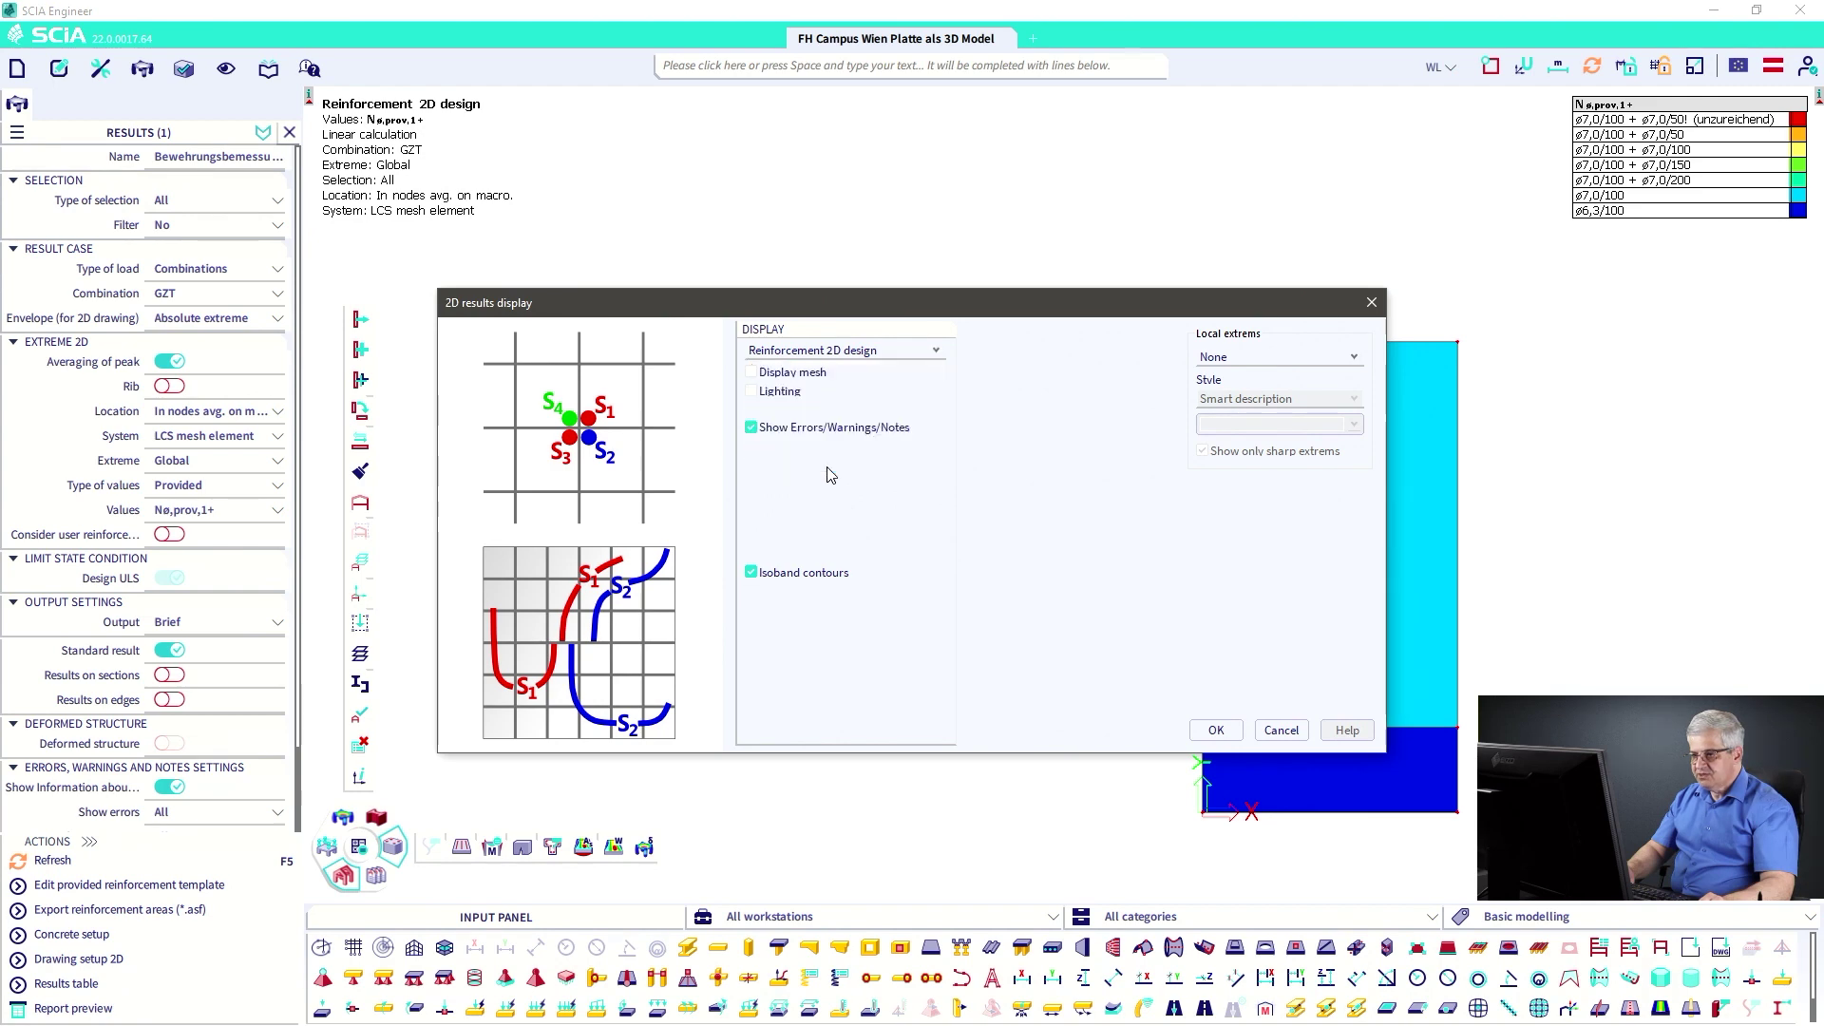
click(1214, 732)
click(64, 861)
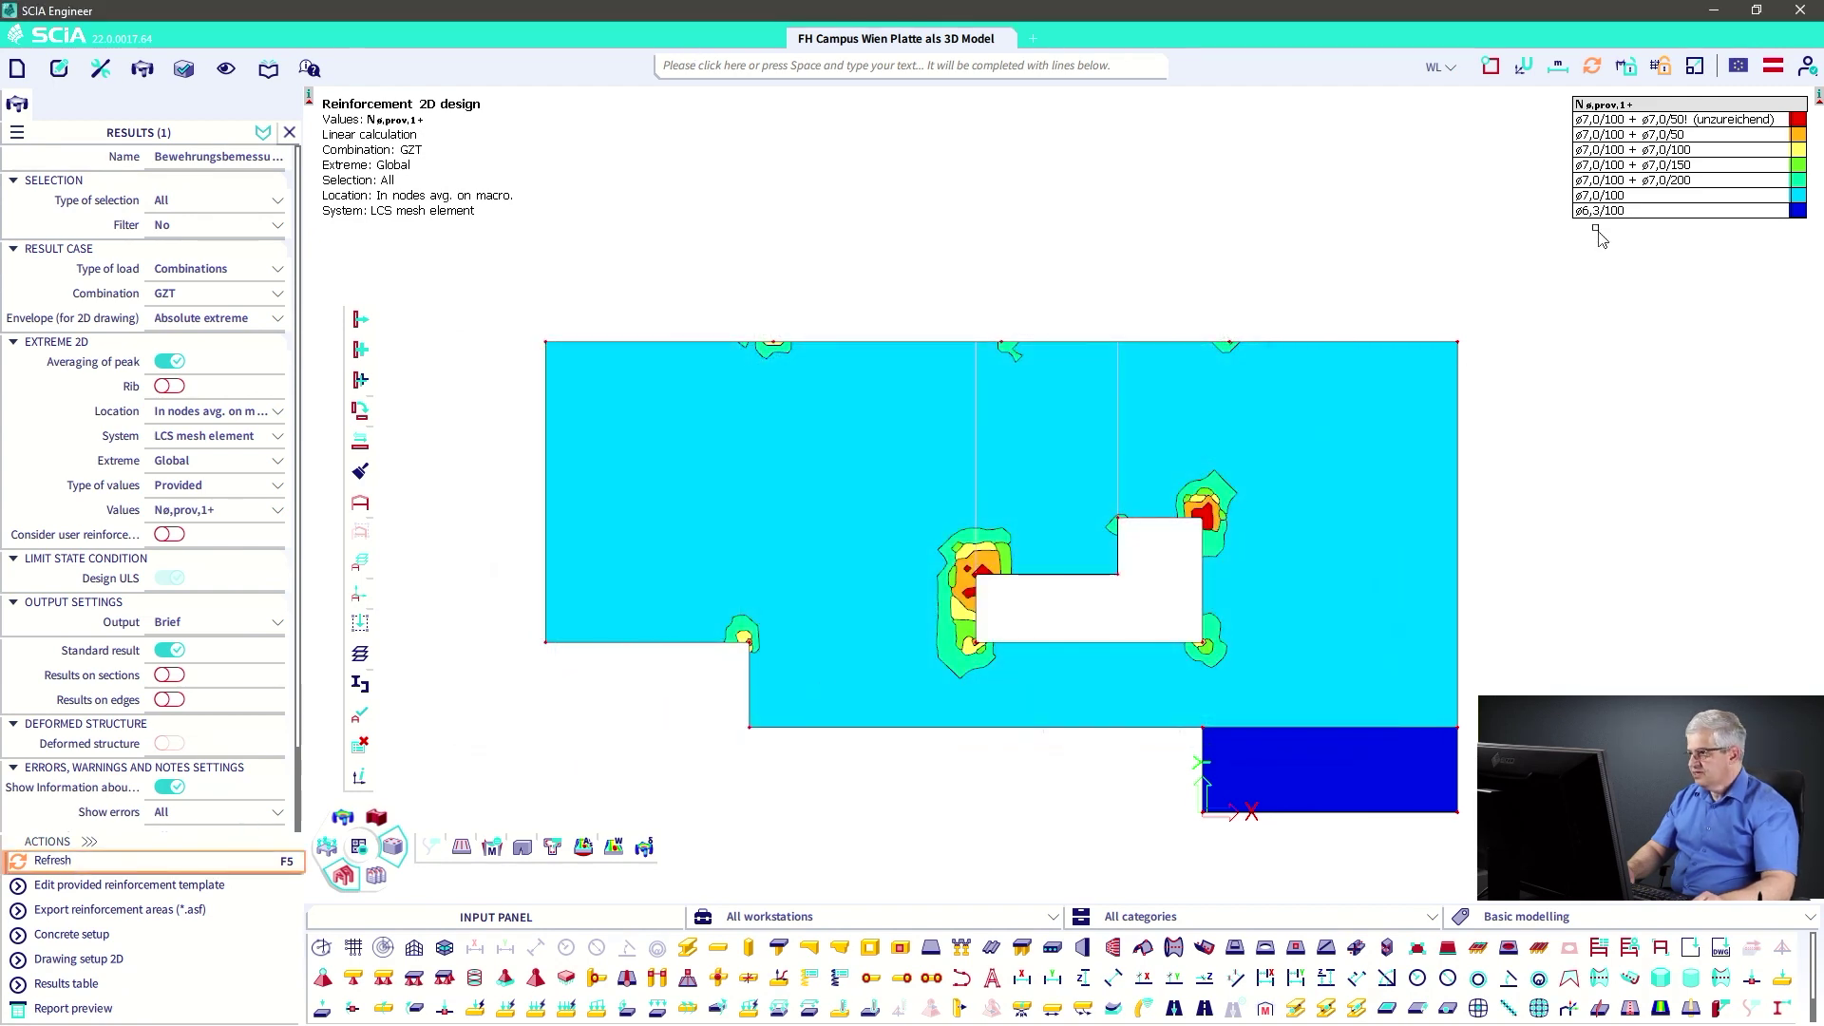
key(ctrl+2)
mouse_move(1550, 131)
mouse_down()
mouse_move(1672, 77)
mouse_move(1789, 206)
mouse_move(1511, 218)
mouse_move(1573, 119)
mouse_up()
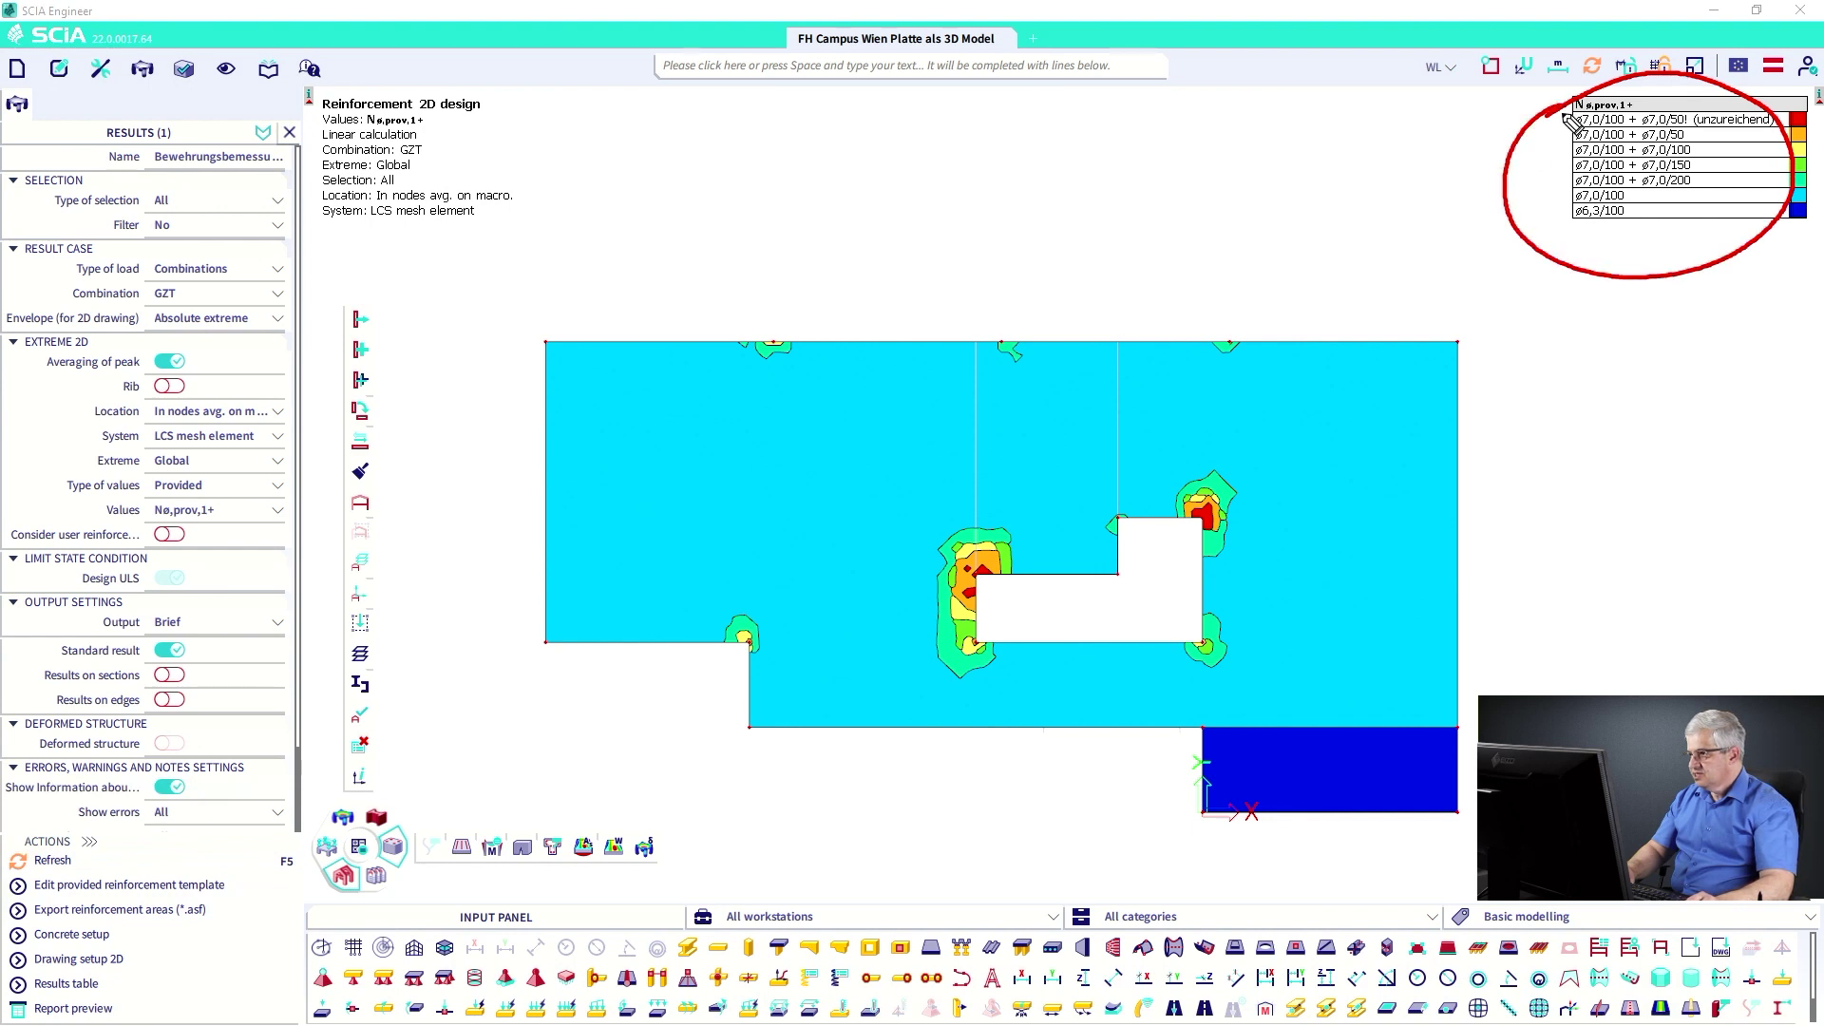
drag(1578, 186, 1627, 189)
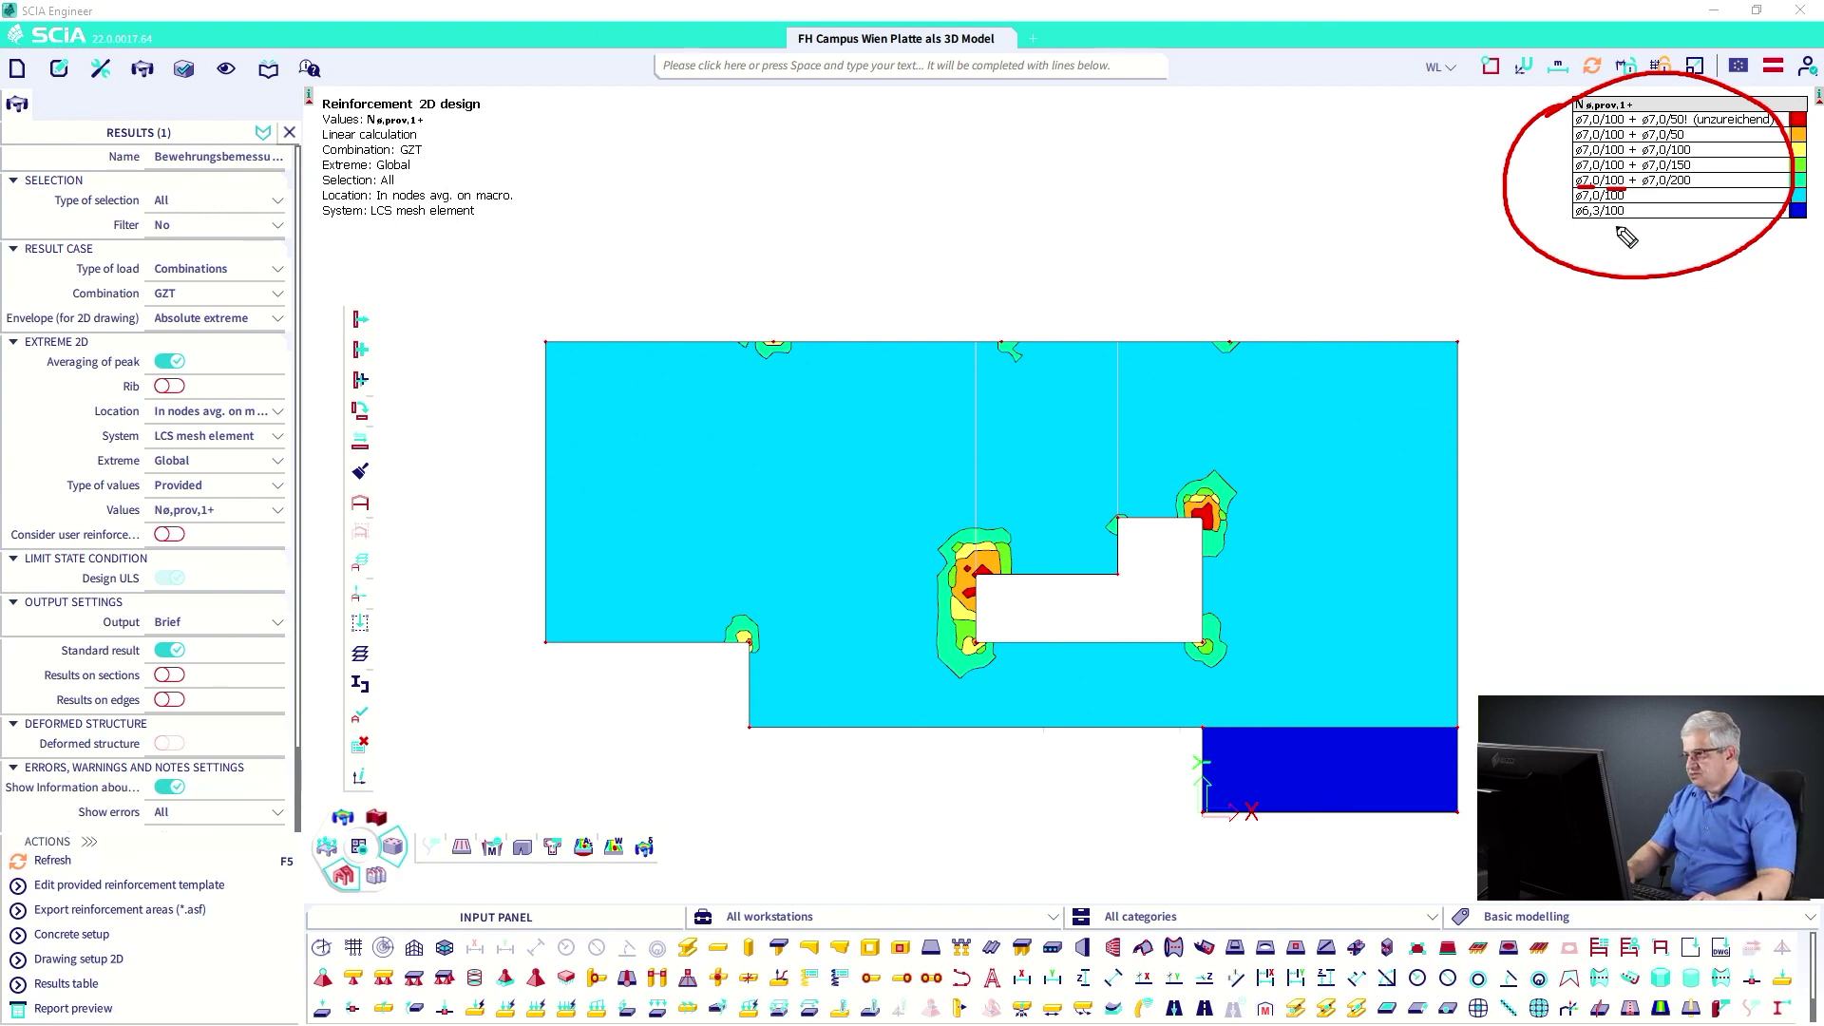
key(e)
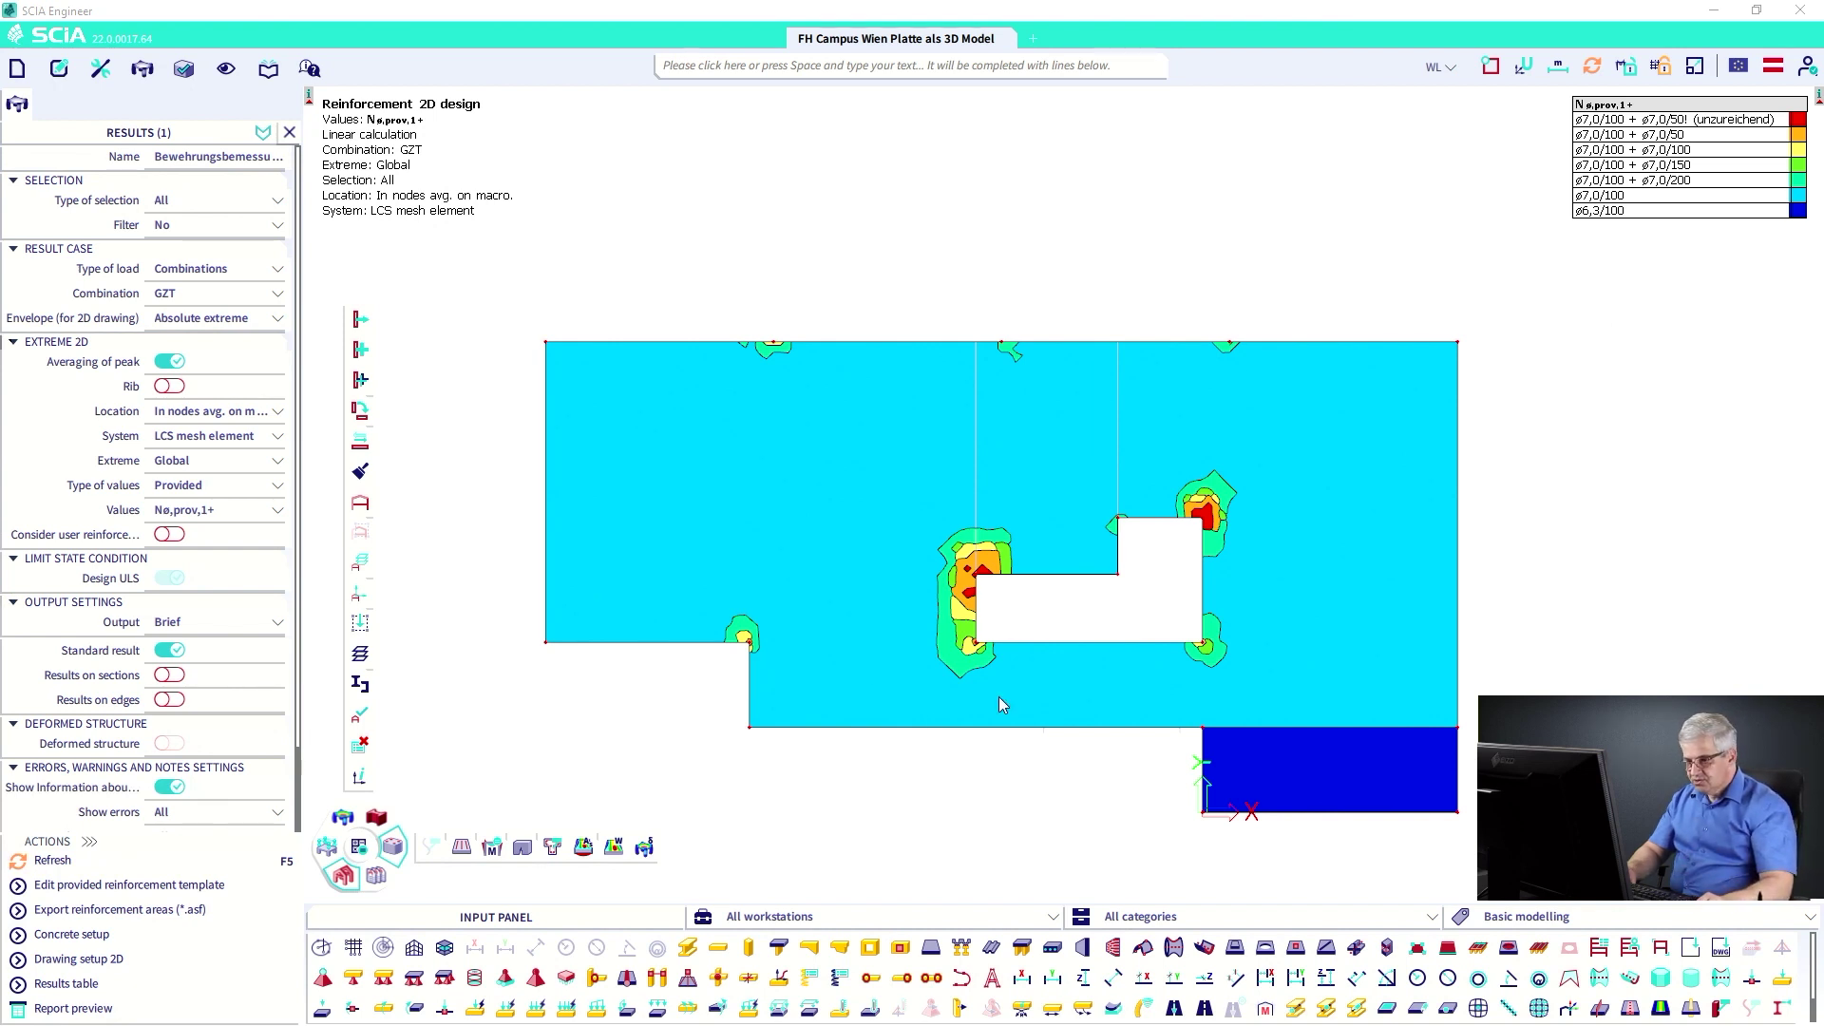
- Plot 3D displacement U_total for CM1/1 - 6,42 on the orbited model, then open the display style list
click(352, 832)
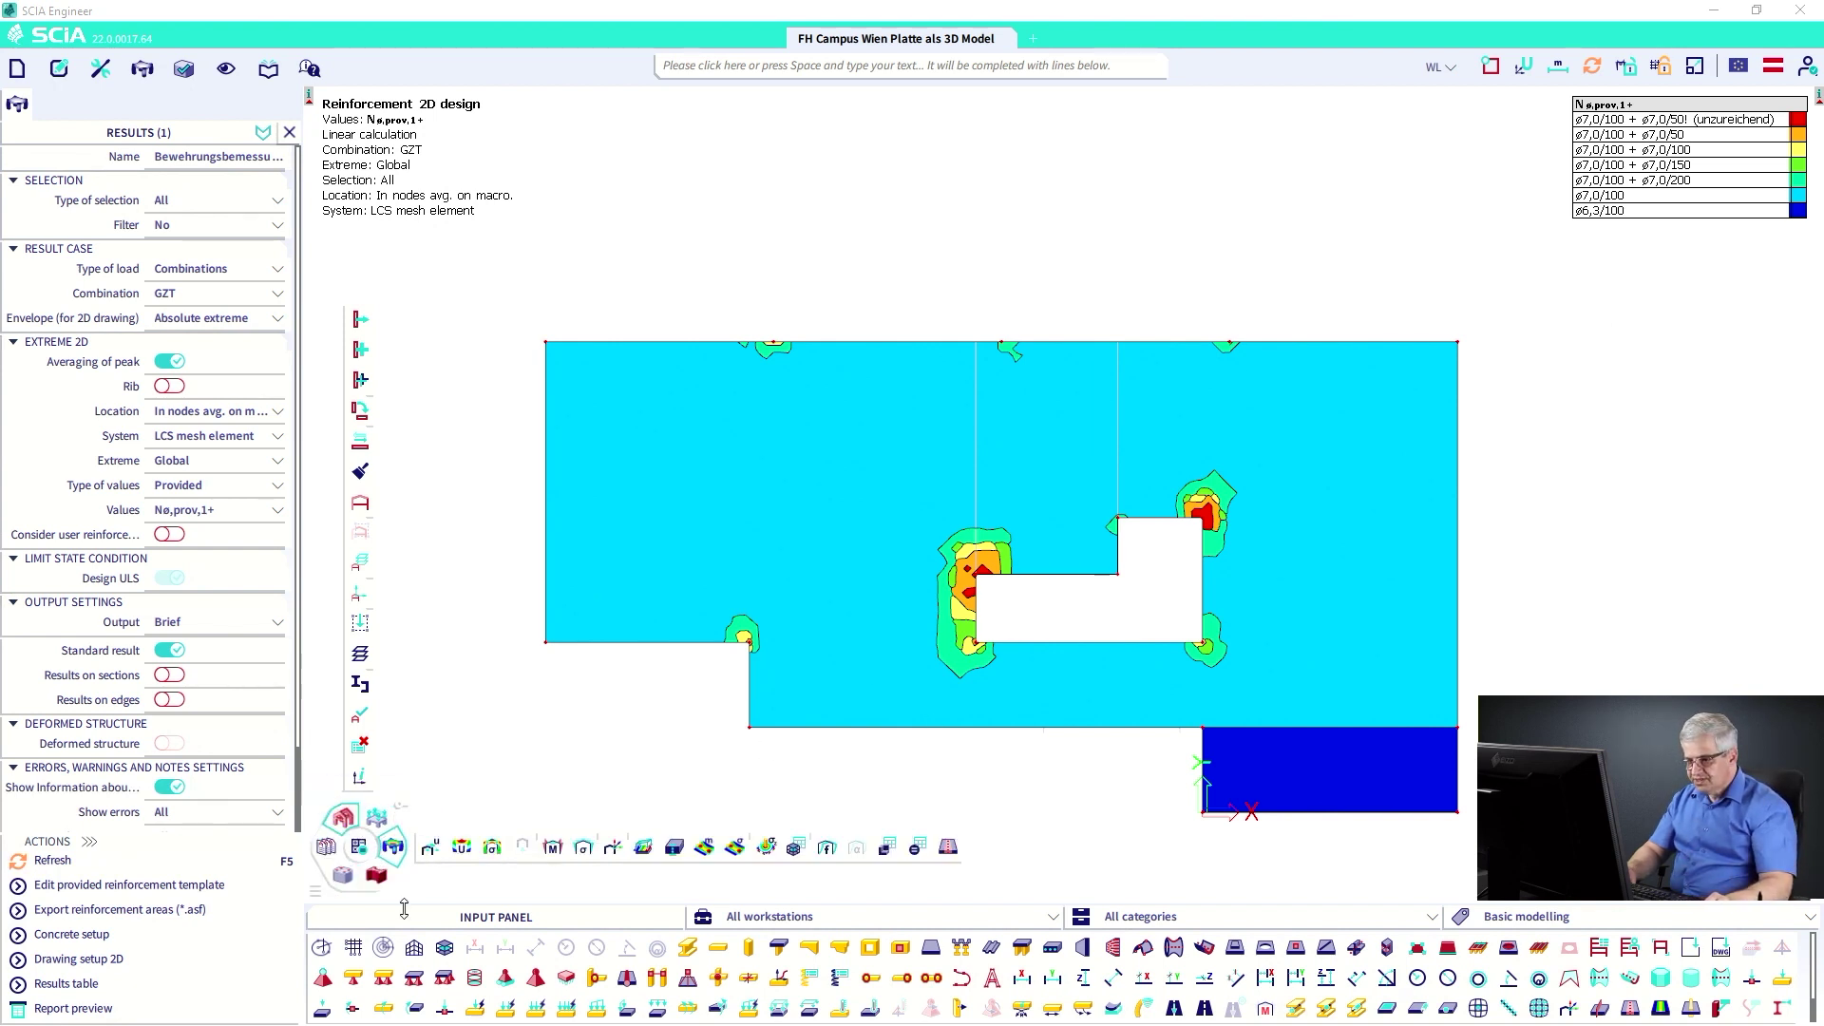
click(463, 845)
ctrl+right_drag(751, 734, 945, 587)
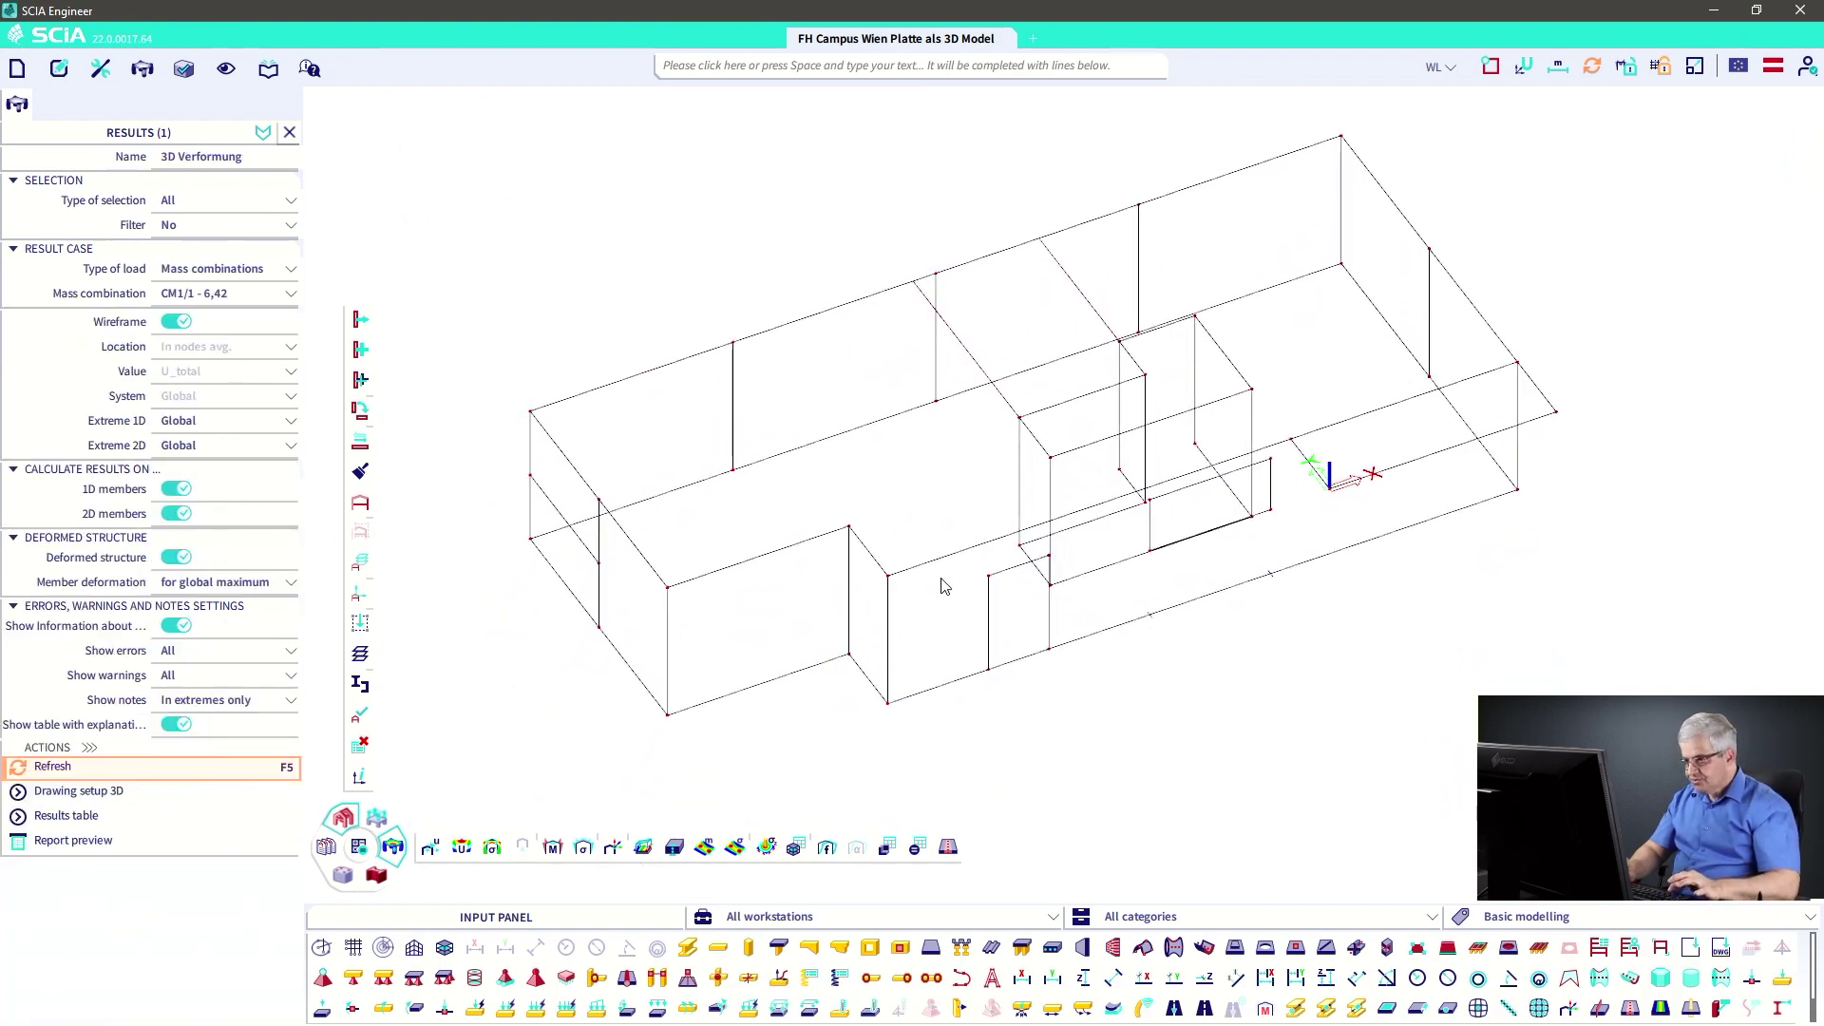
ctrl+right_drag(917, 624, 927, 615)
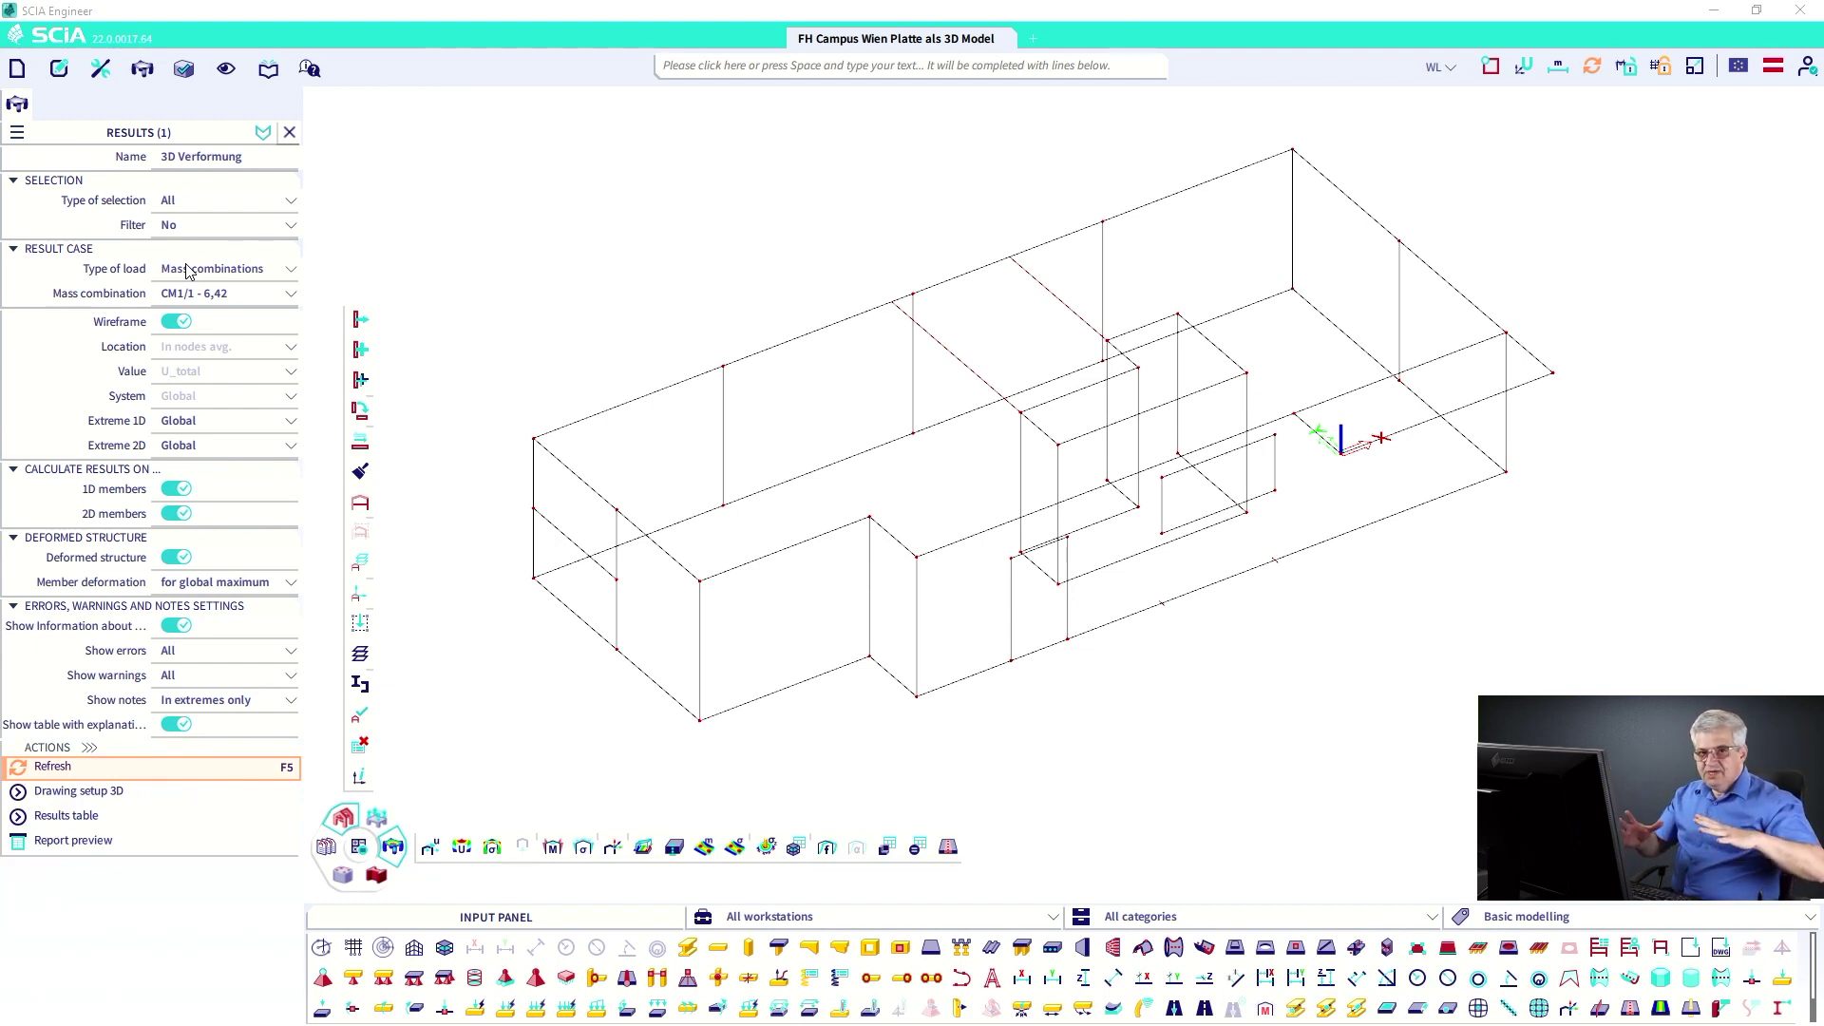
click(61, 768)
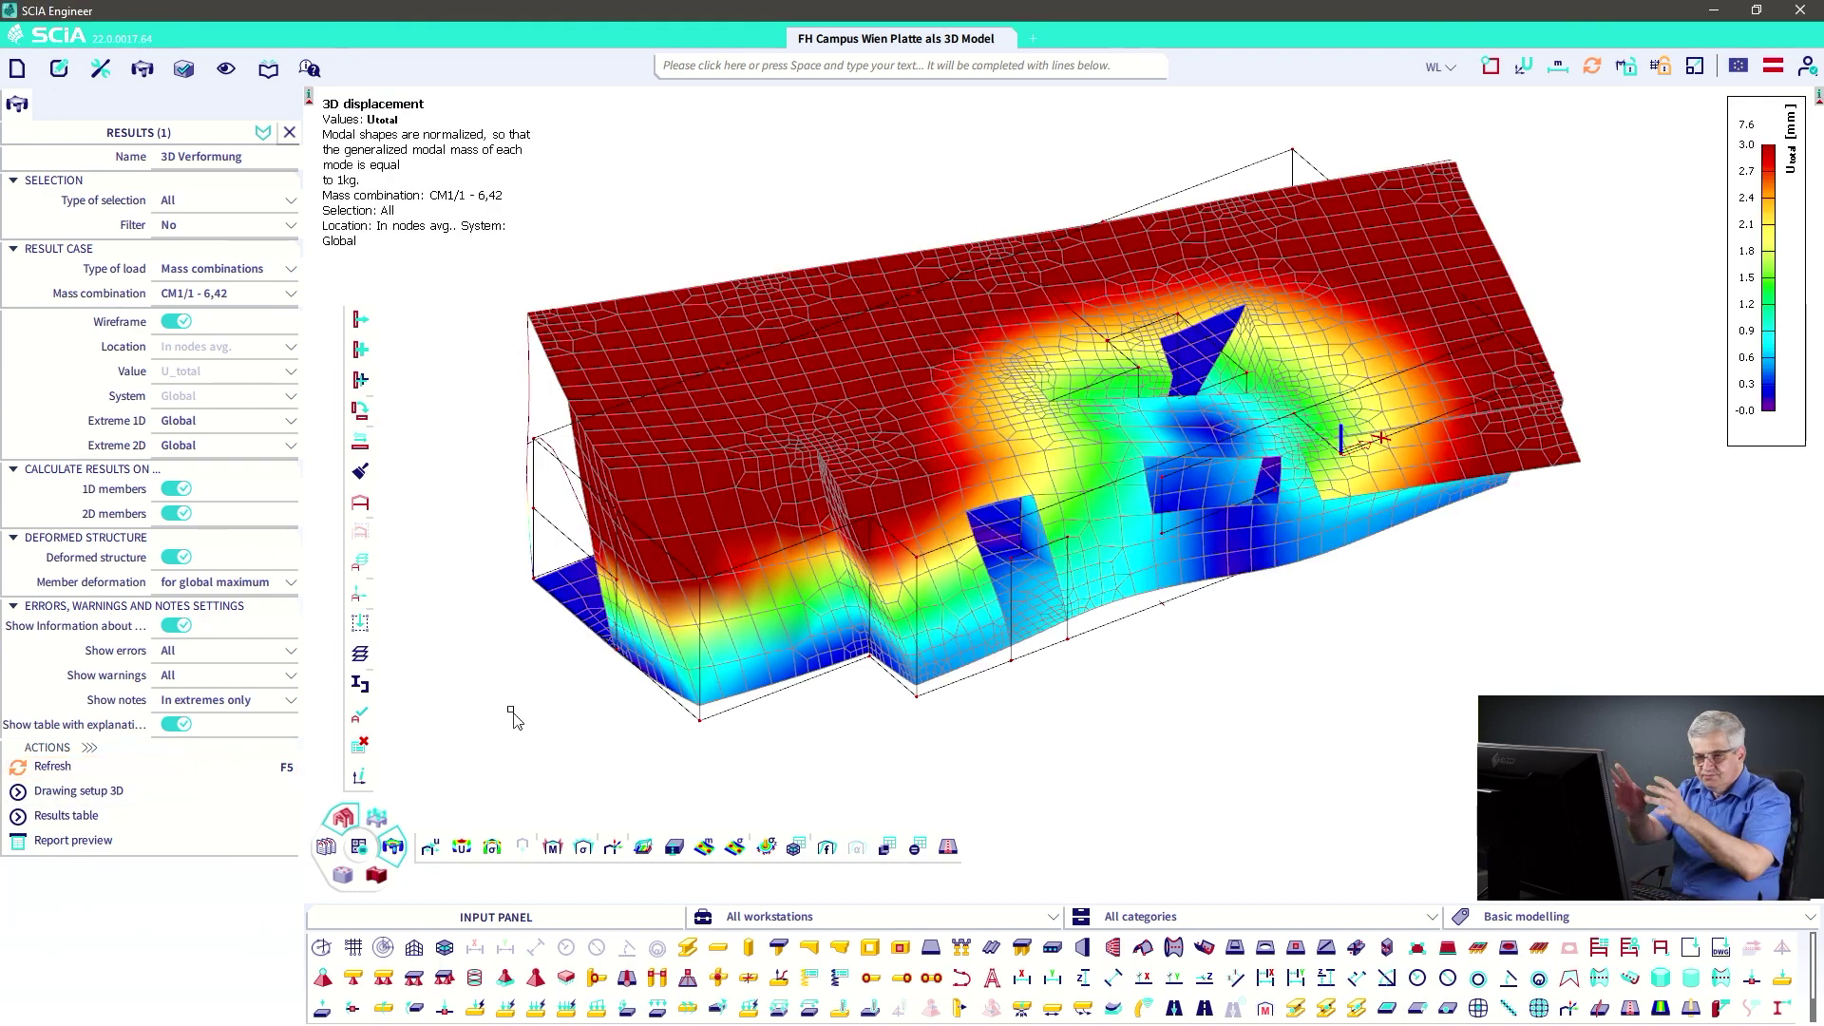
ctrl+right_drag(680, 701, 699, 695)
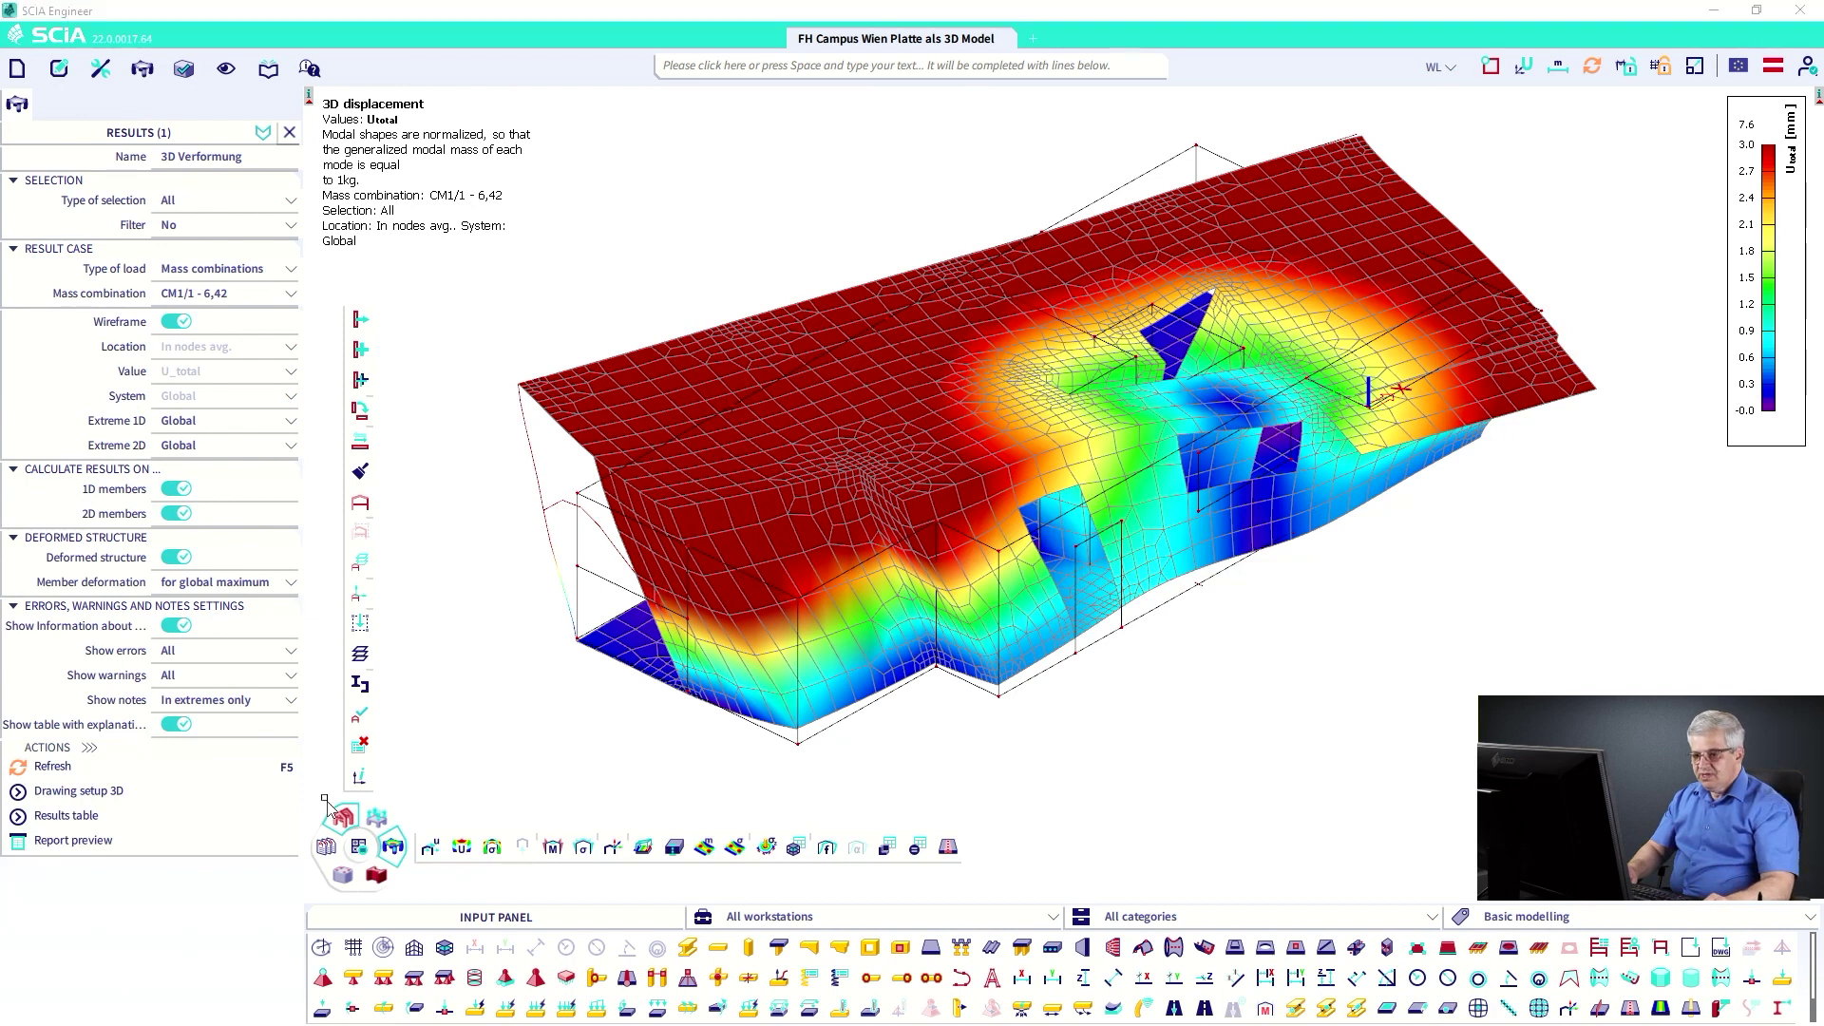
click(140, 794)
click(768, 359)
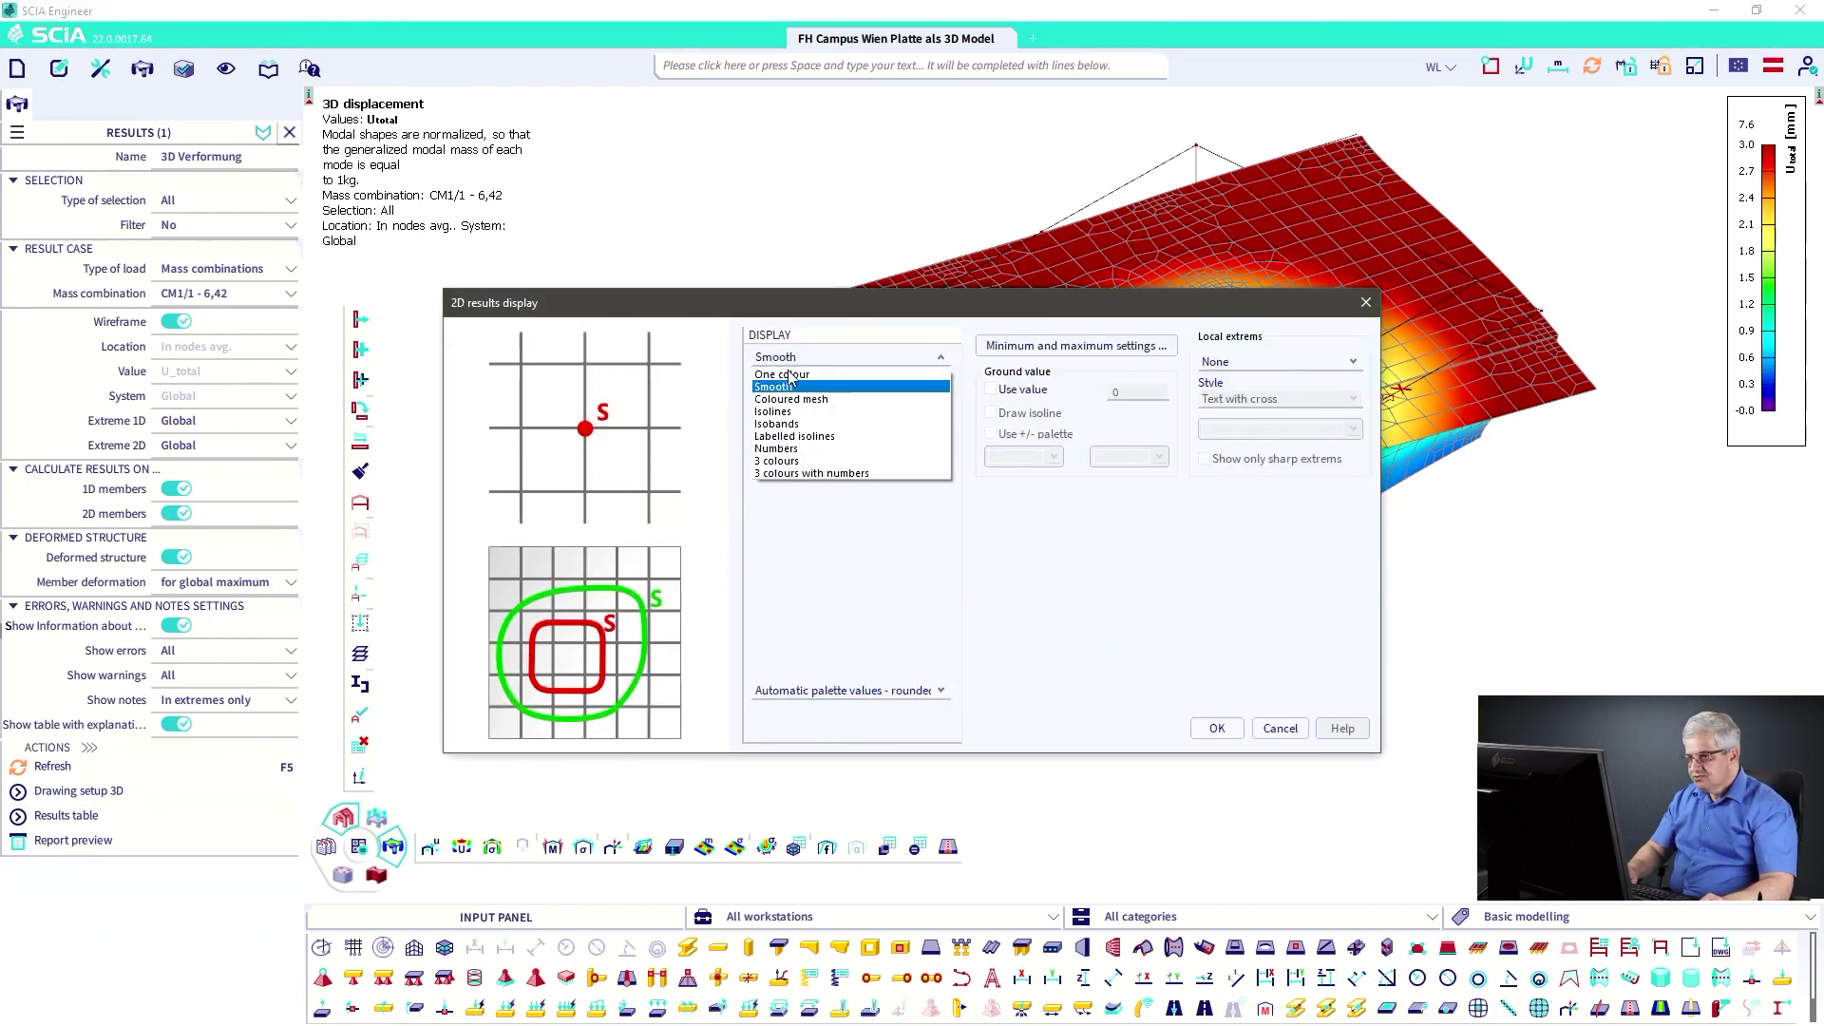
- Draw the displacement as a coloured mesh over the automatic 0.0–7.6 colour range
click(793, 399)
click(1217, 728)
click(68, 767)
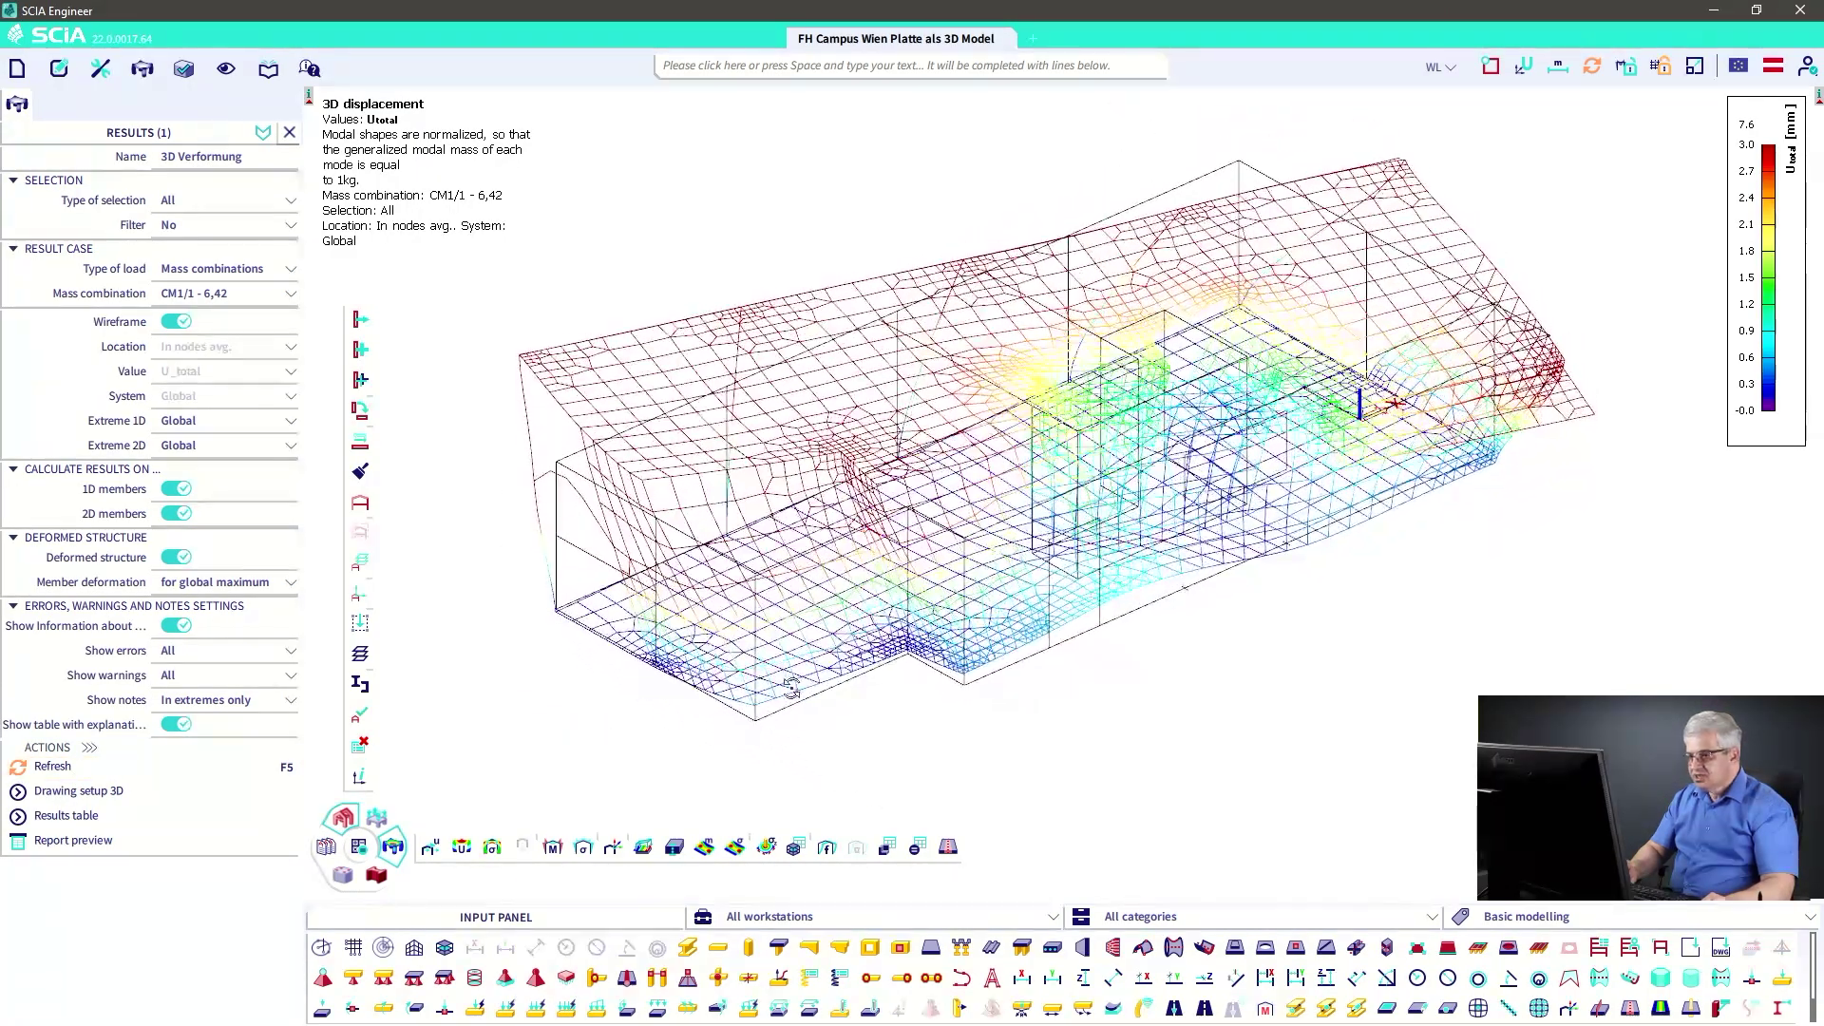
click(112, 796)
click(1054, 349)
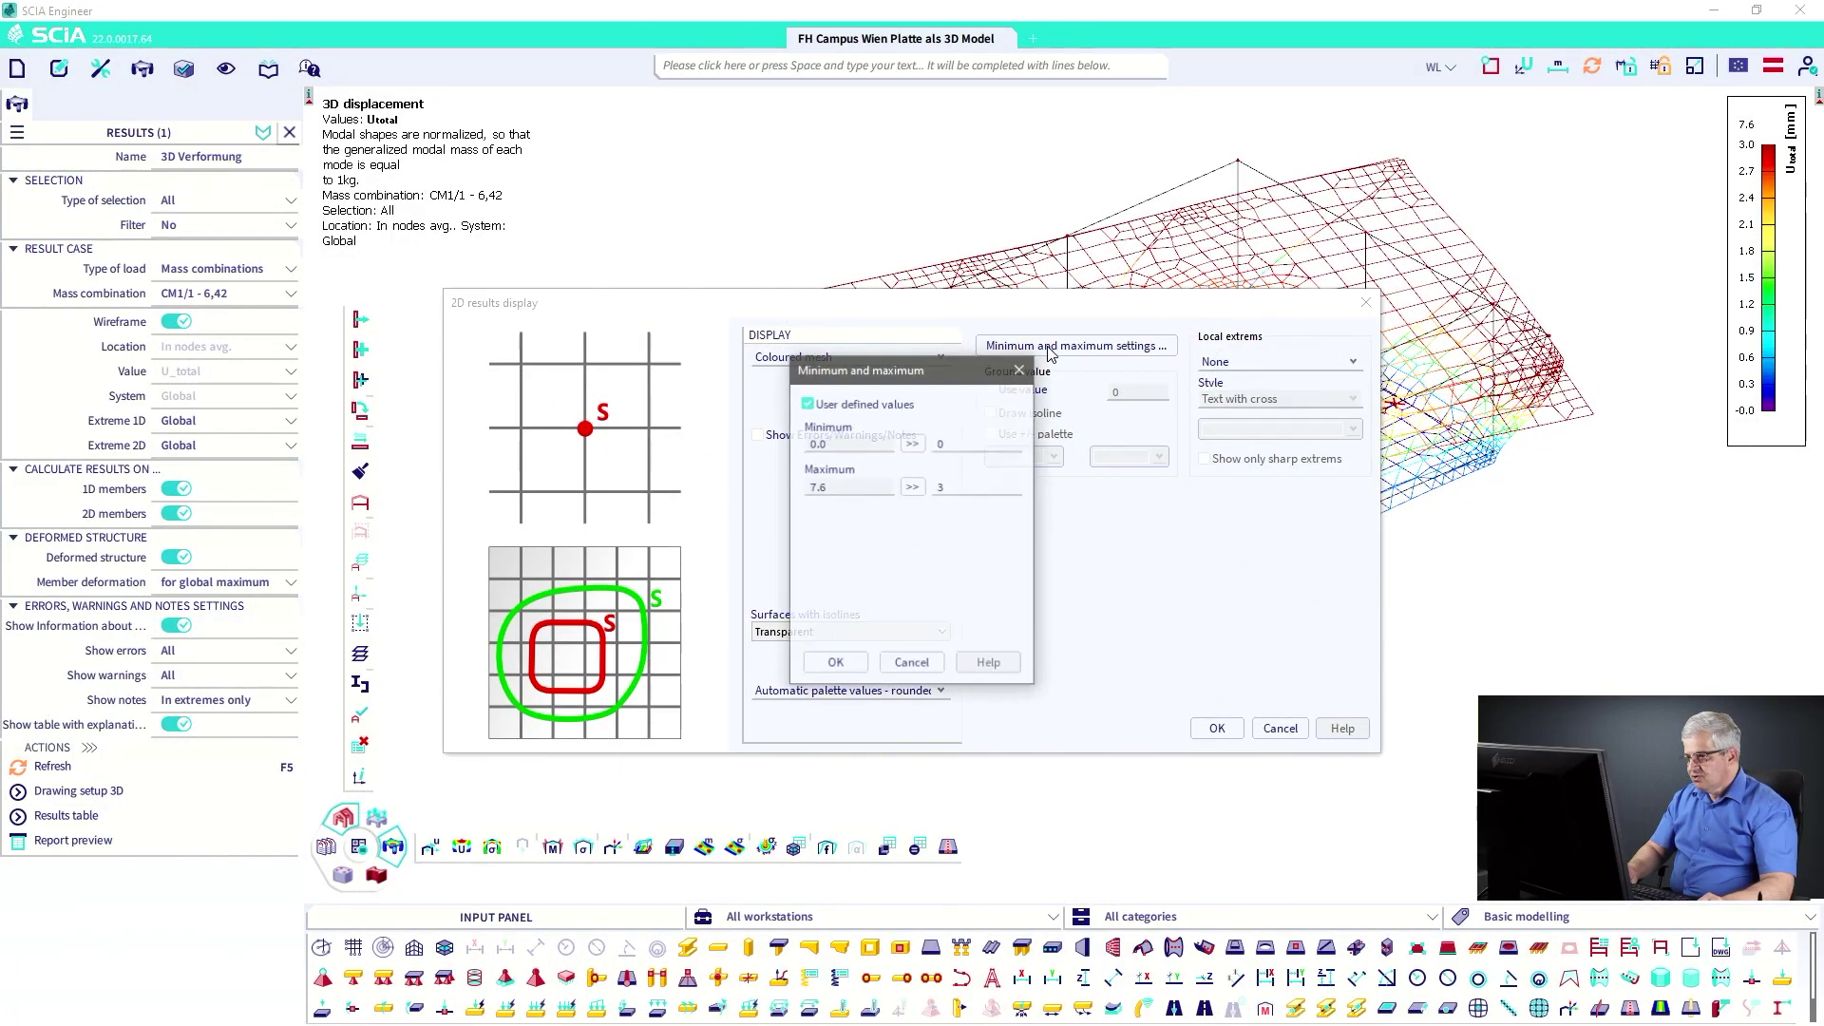
click(835, 664)
click(1217, 728)
click(57, 767)
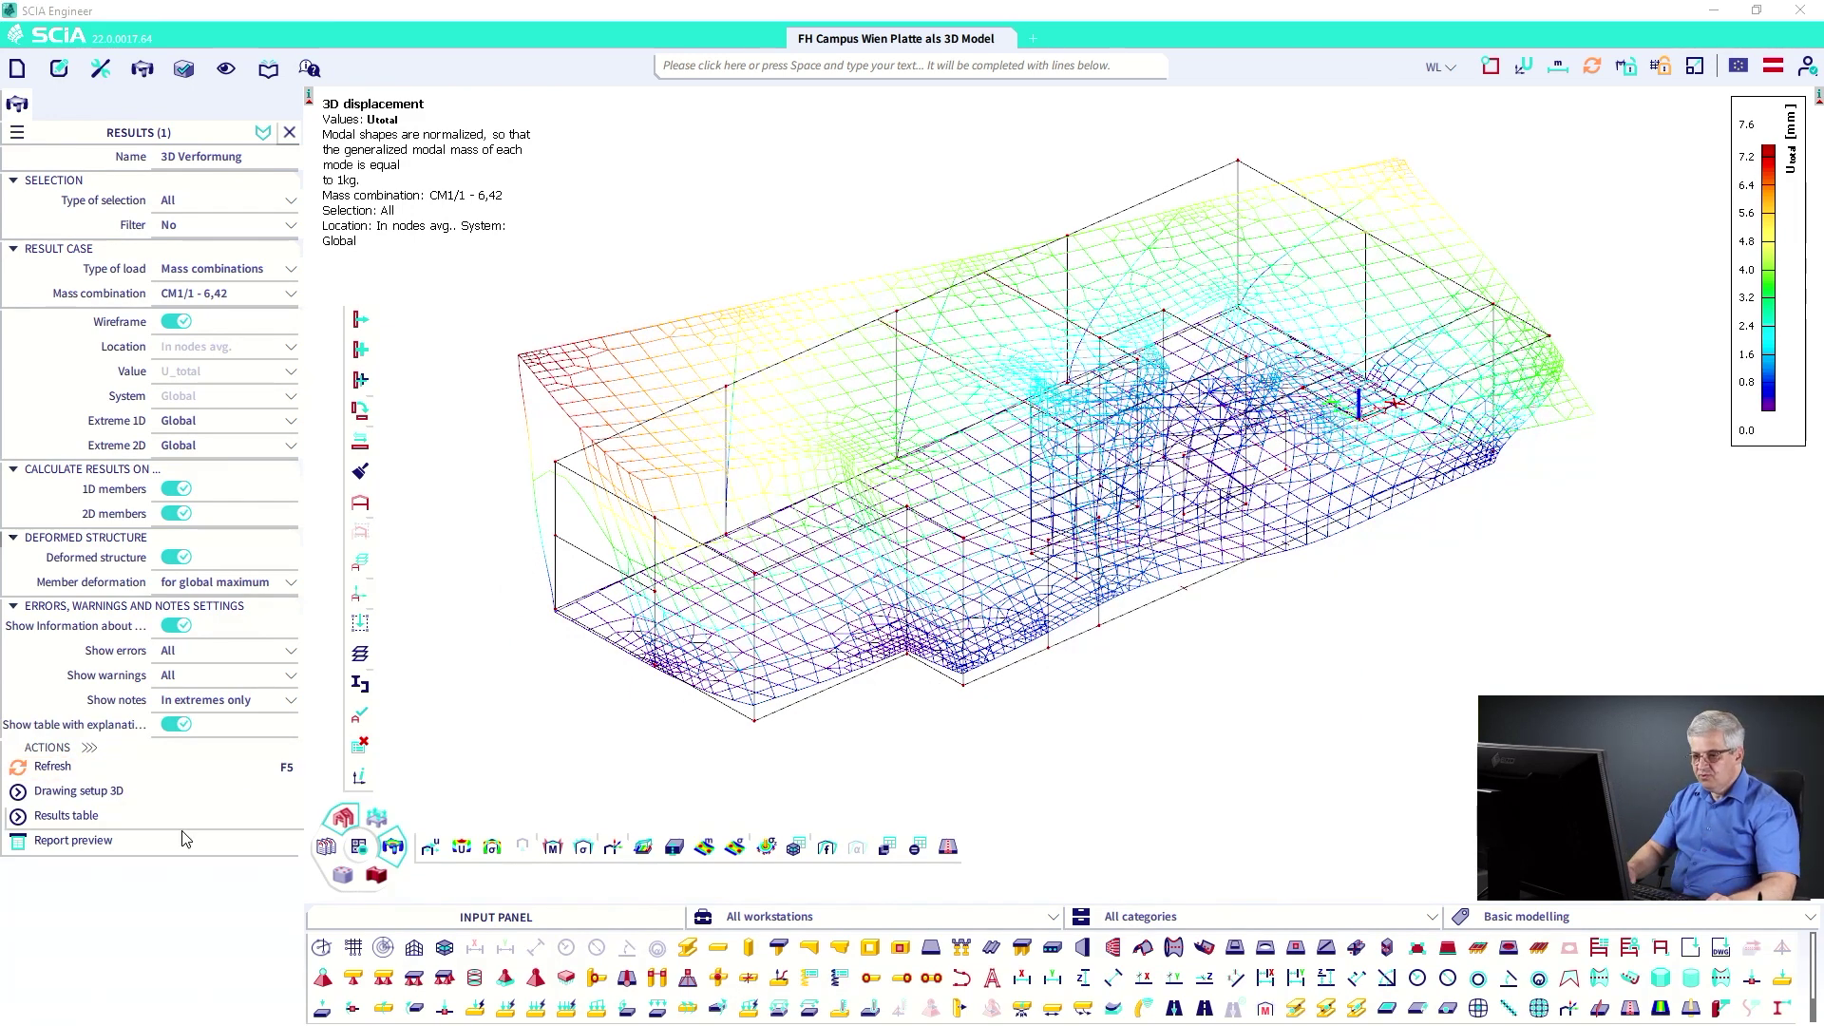
- Turn on user-defined colour limits with a maximum of 0,01
click(125, 791)
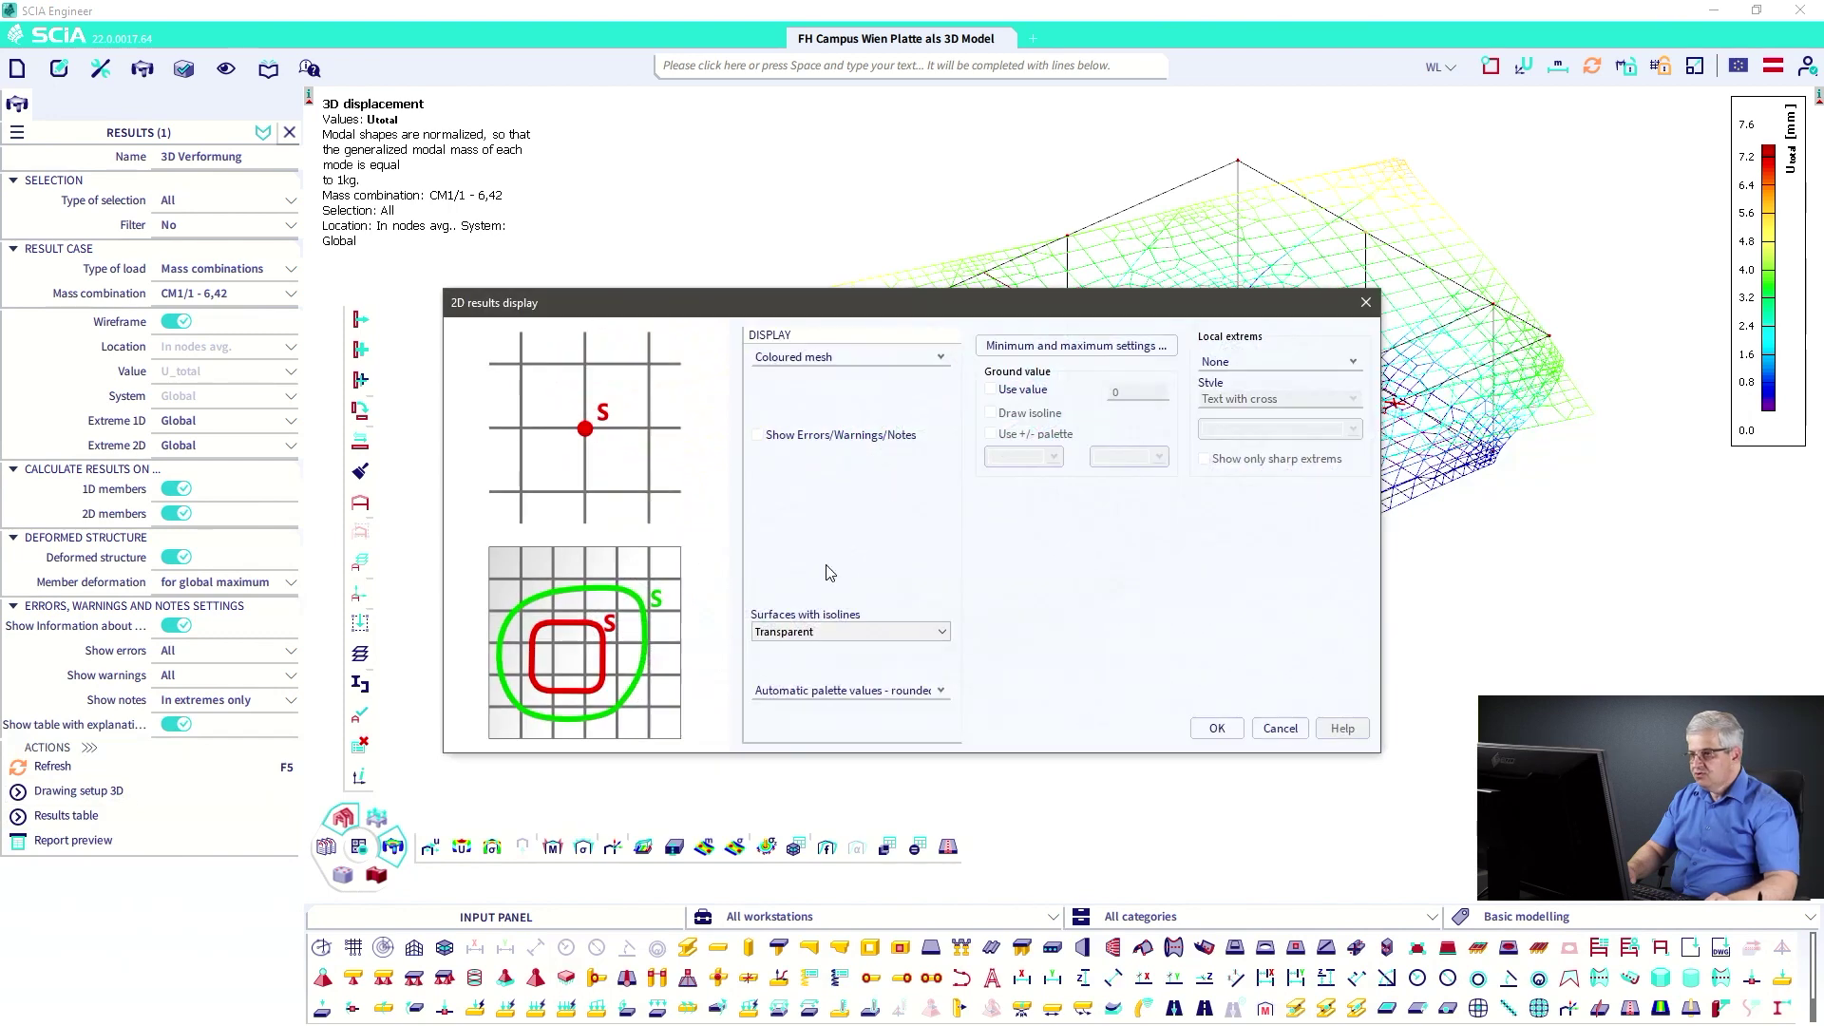
click(1041, 347)
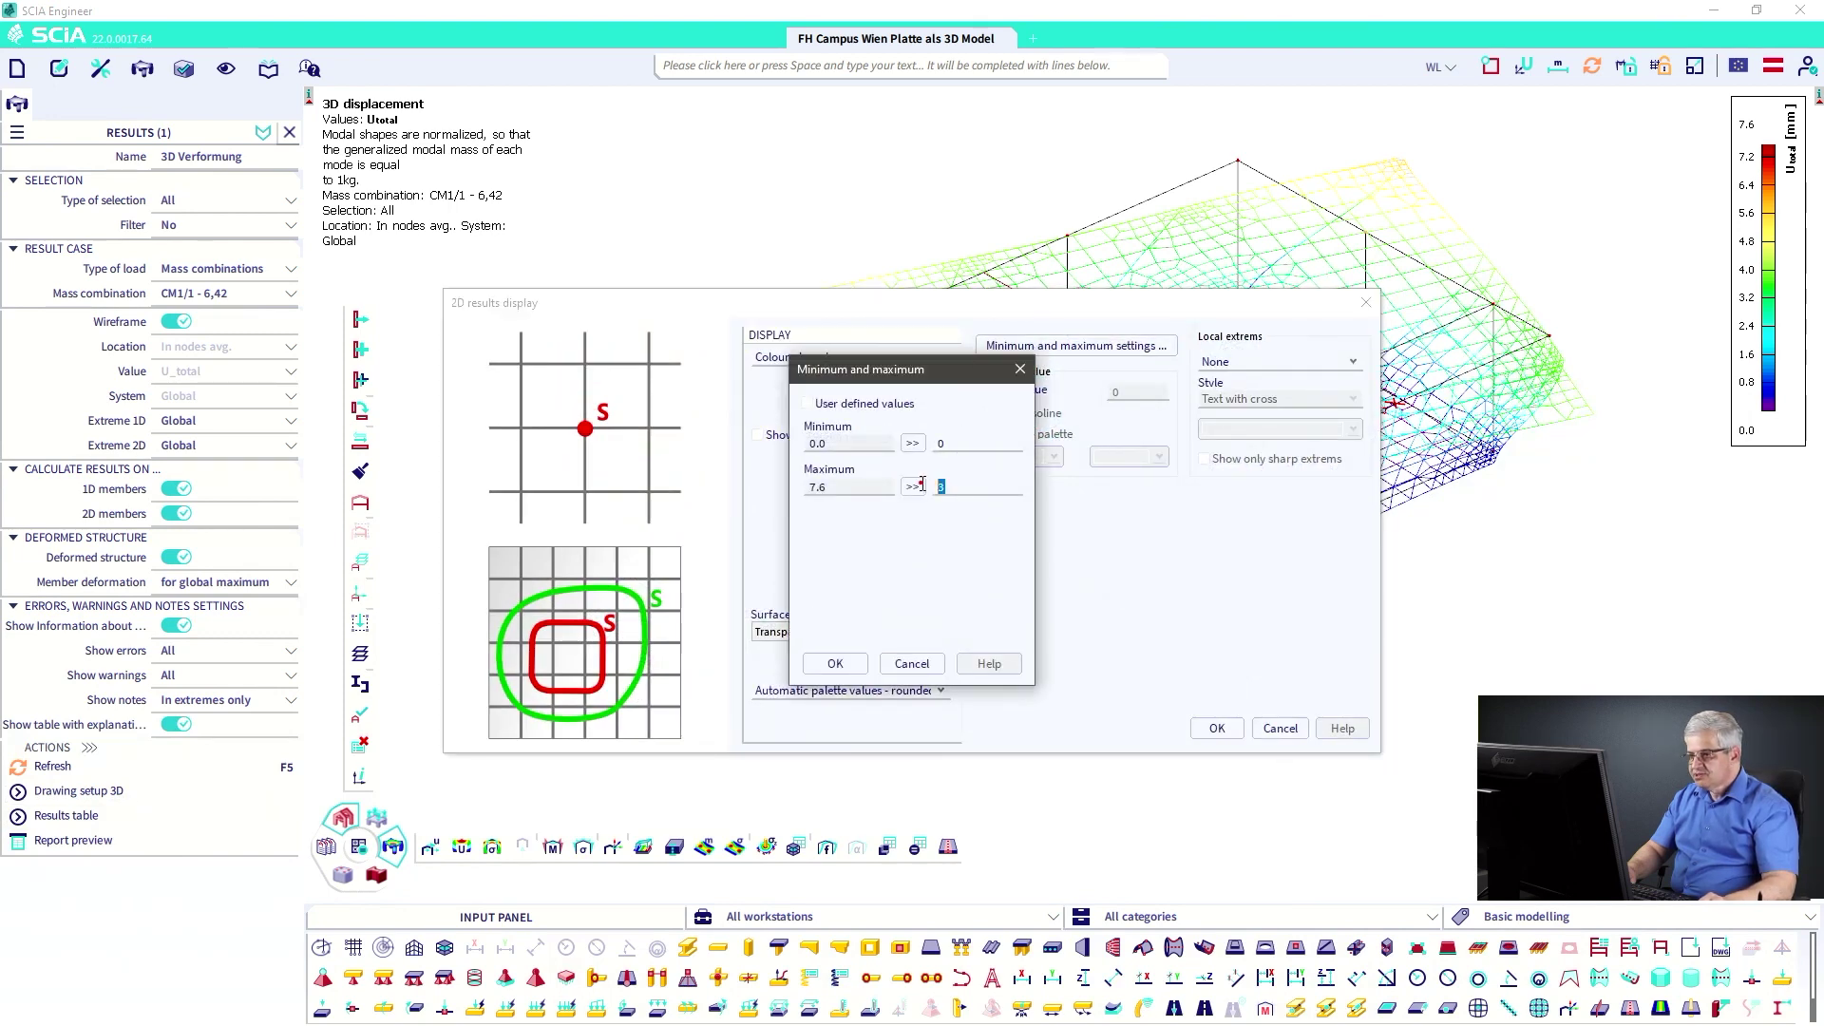
text(0,01)
click(807, 403)
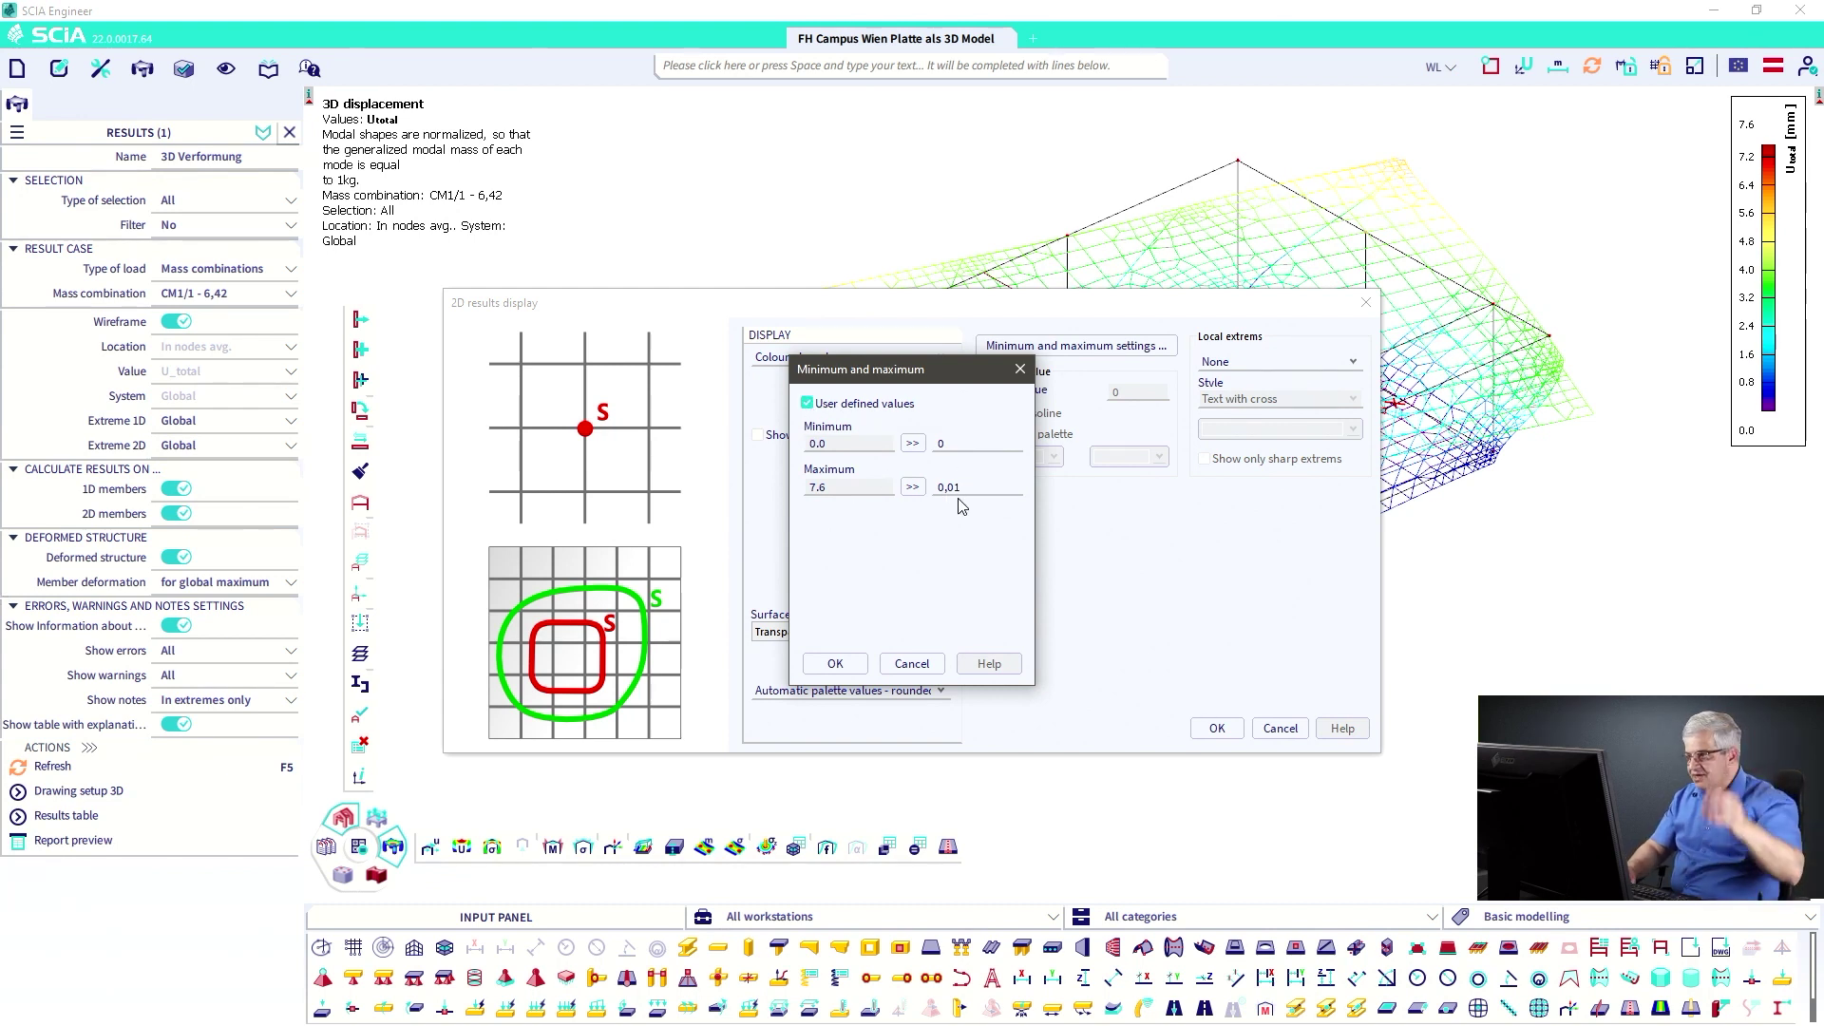
click(835, 663)
click(1222, 731)
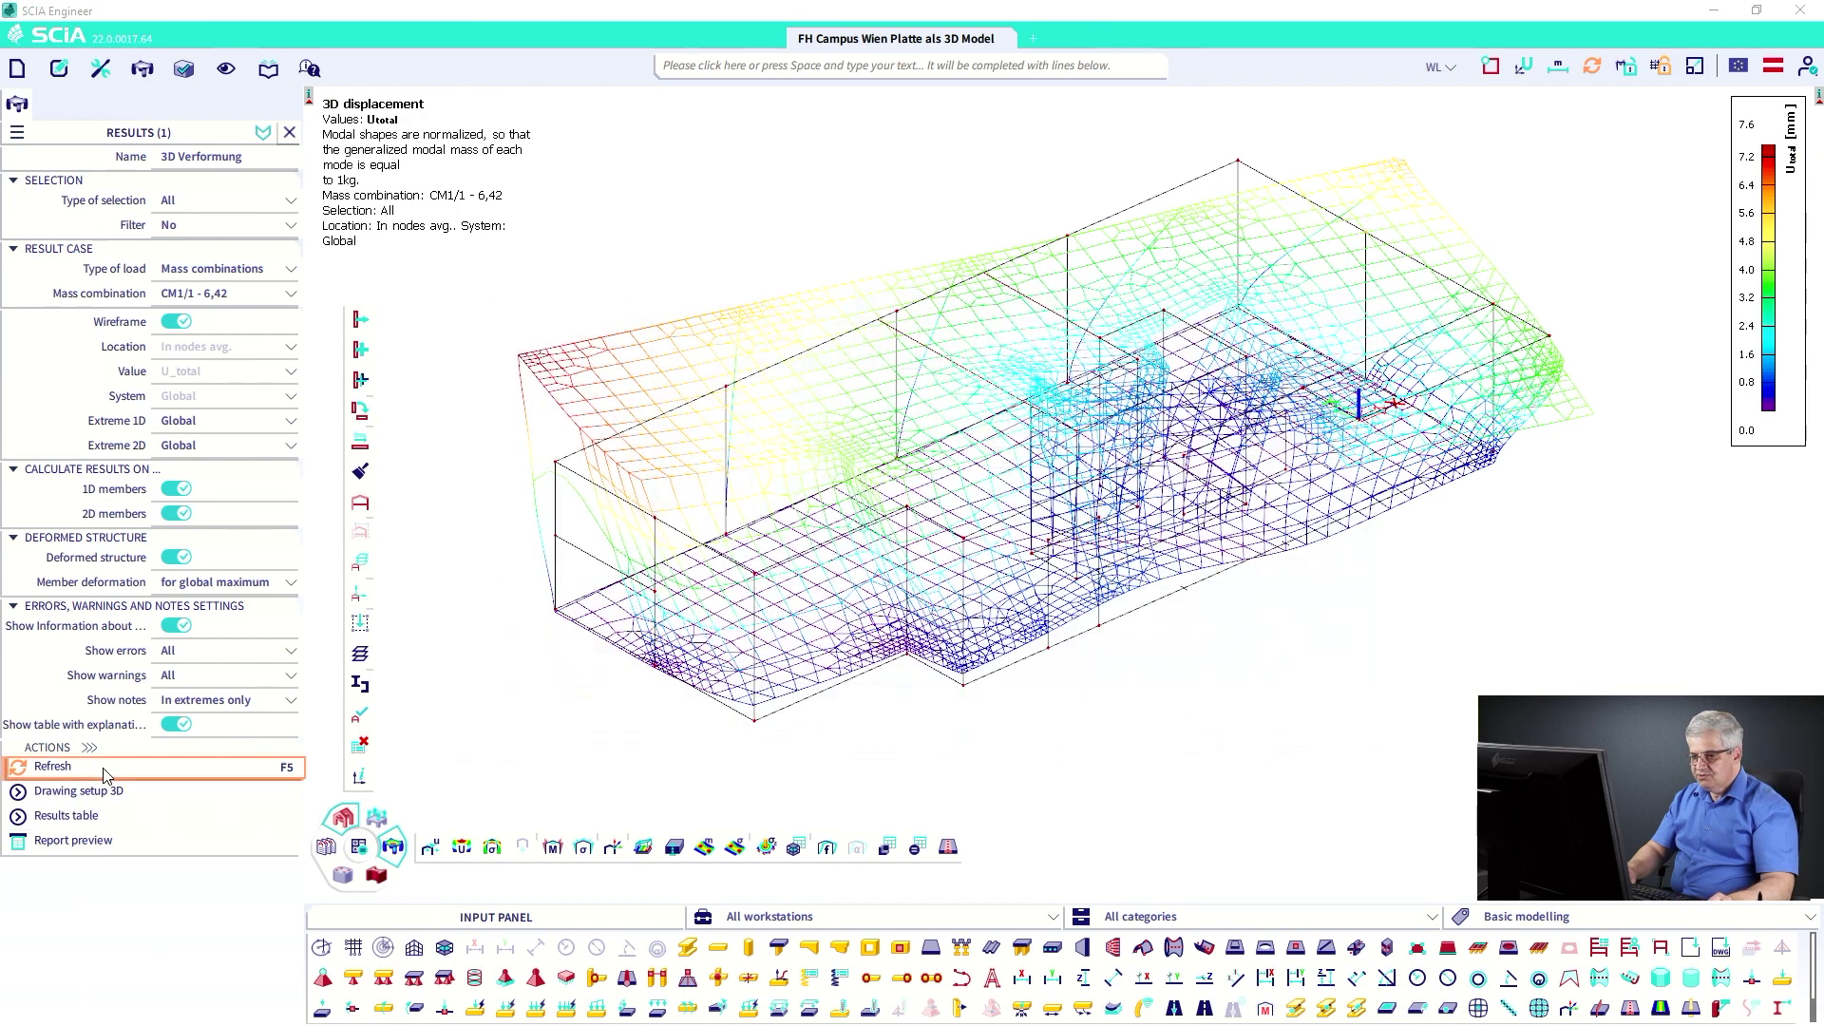
- Redraw with the 0,01 maximum, turning the wireframe all red, and orbit the model
click(157, 768)
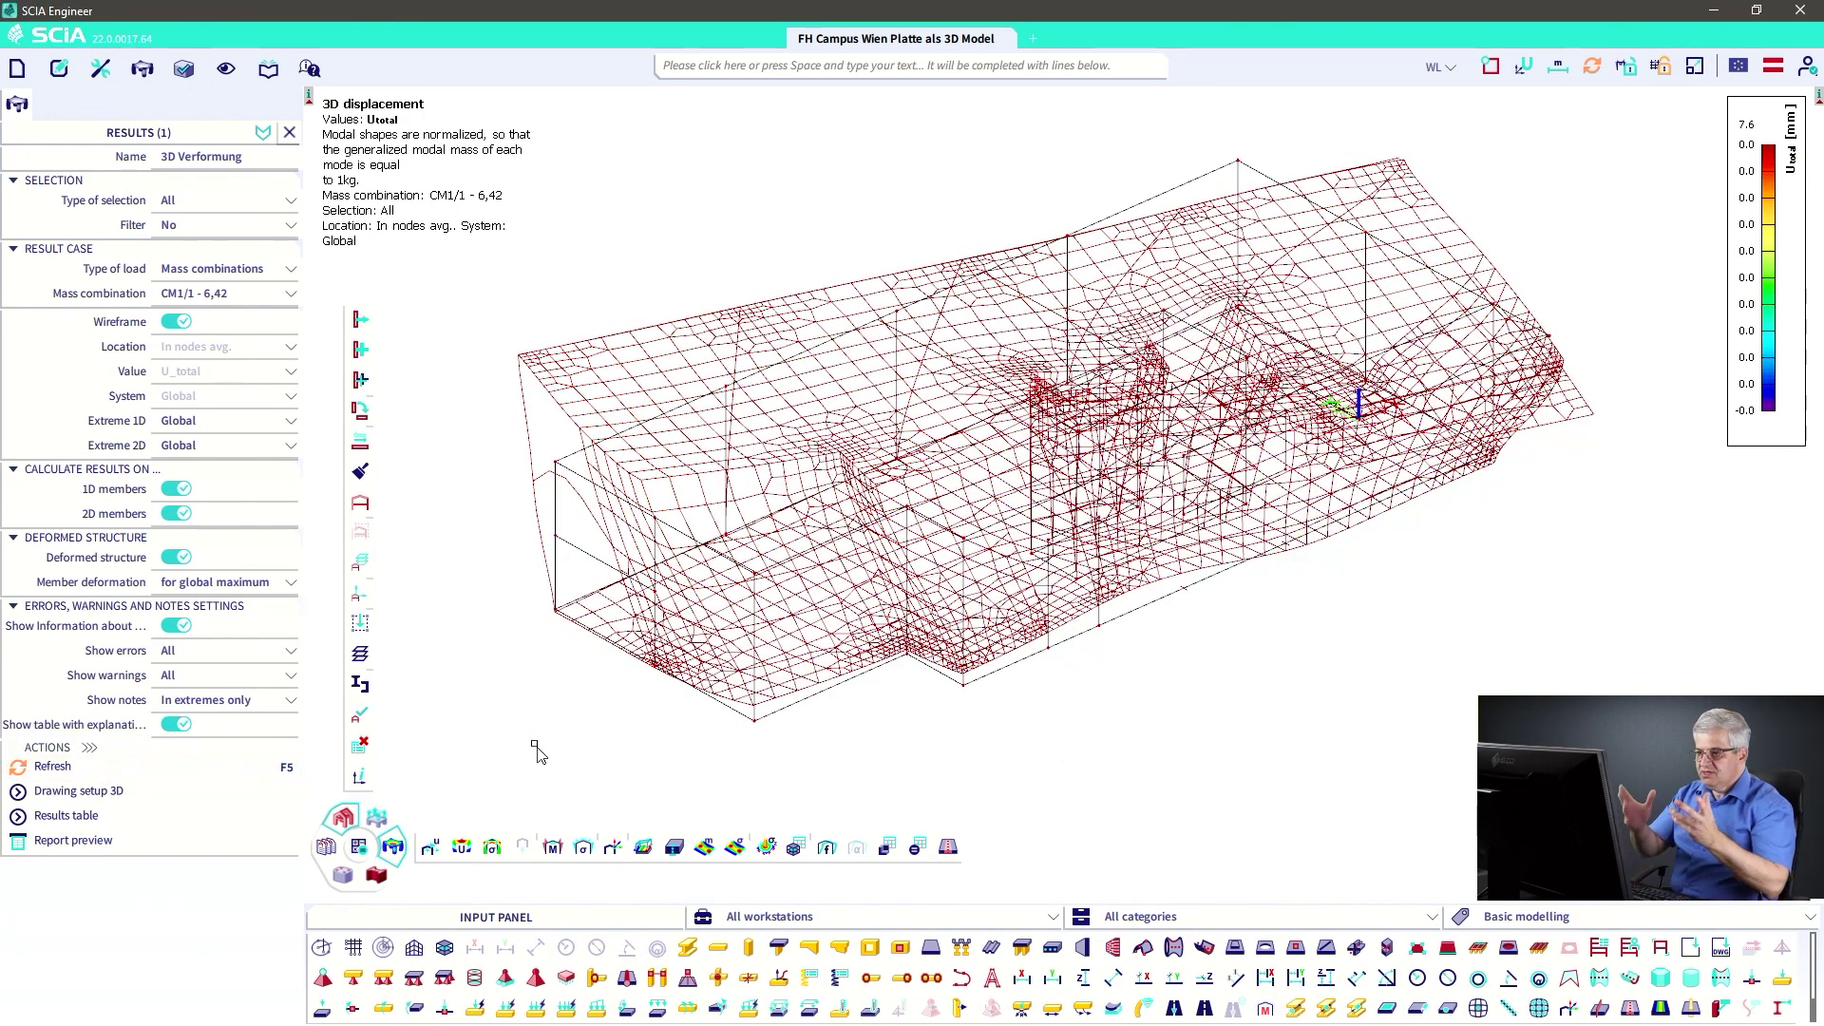
ctrl+right_drag(537, 753, 633, 708)
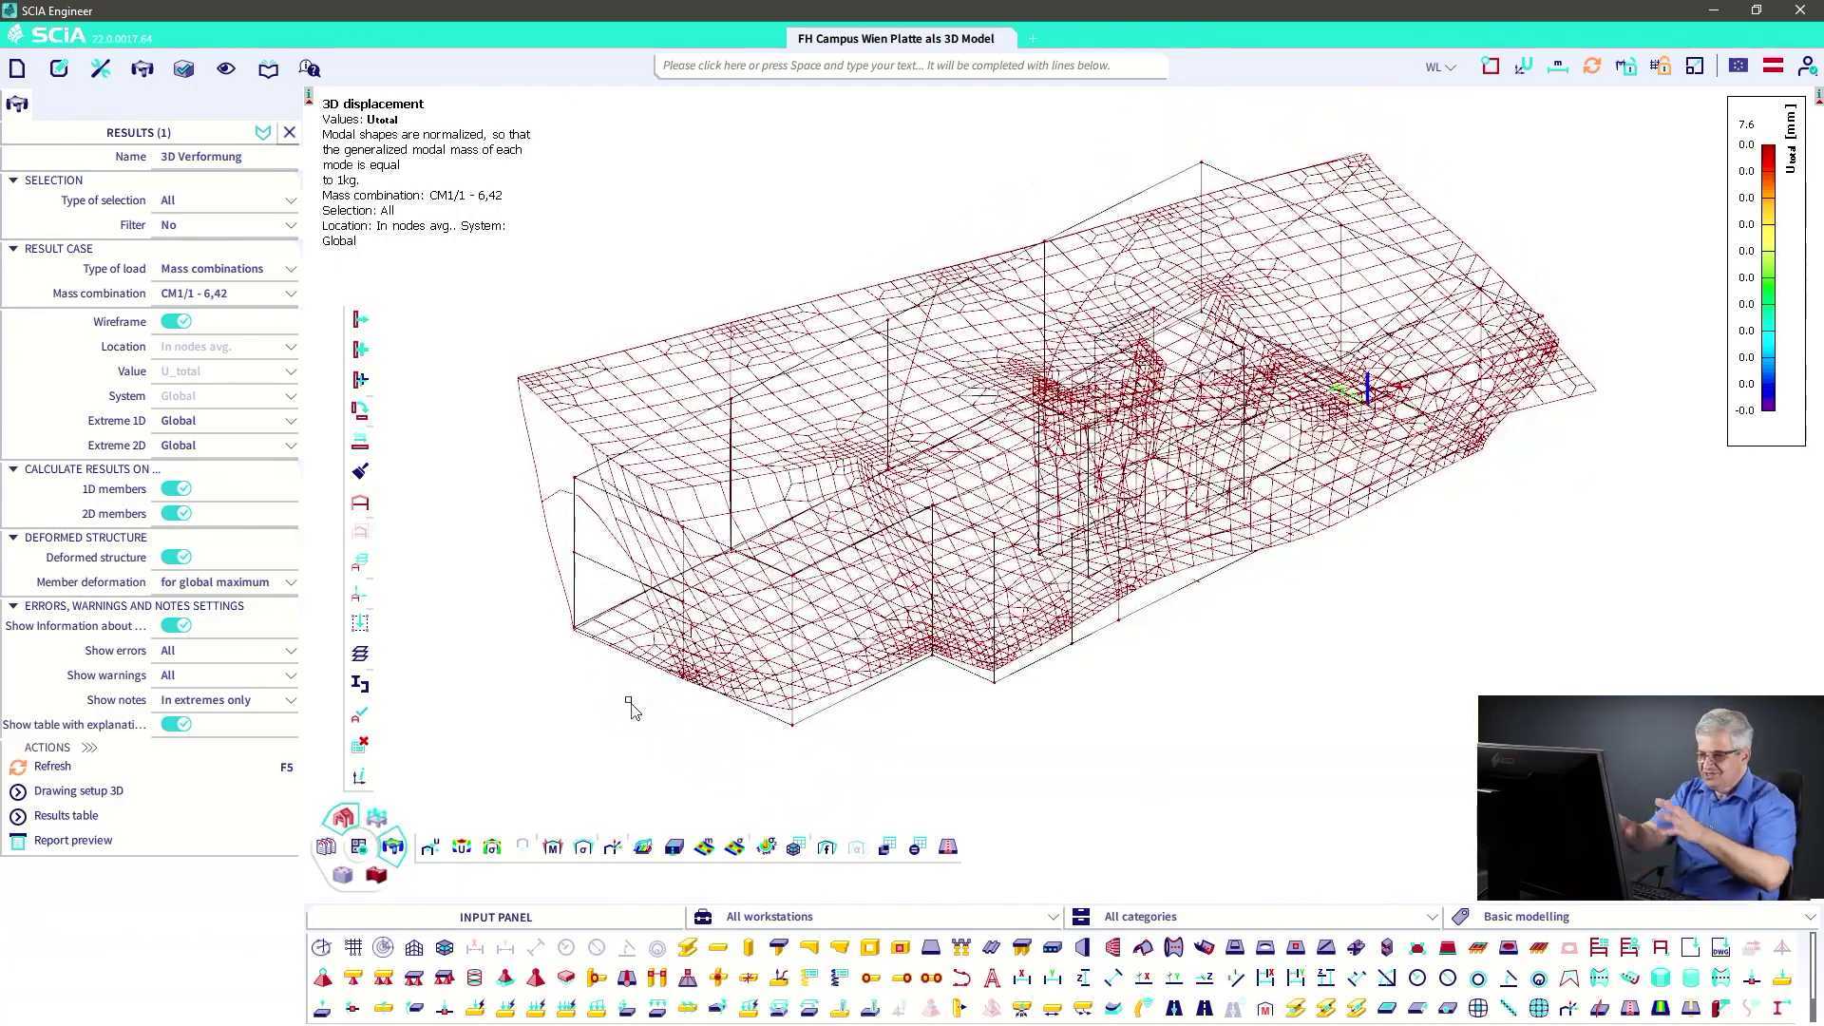
mouse_move(632, 708)
ctrl+right_down()
mouse_move(642, 665)
mouse_move(564, 593)
ctrl+right_up()
- Switch off user-defined limits to restore the automatic 0.0–7.6 colour range
click(76, 791)
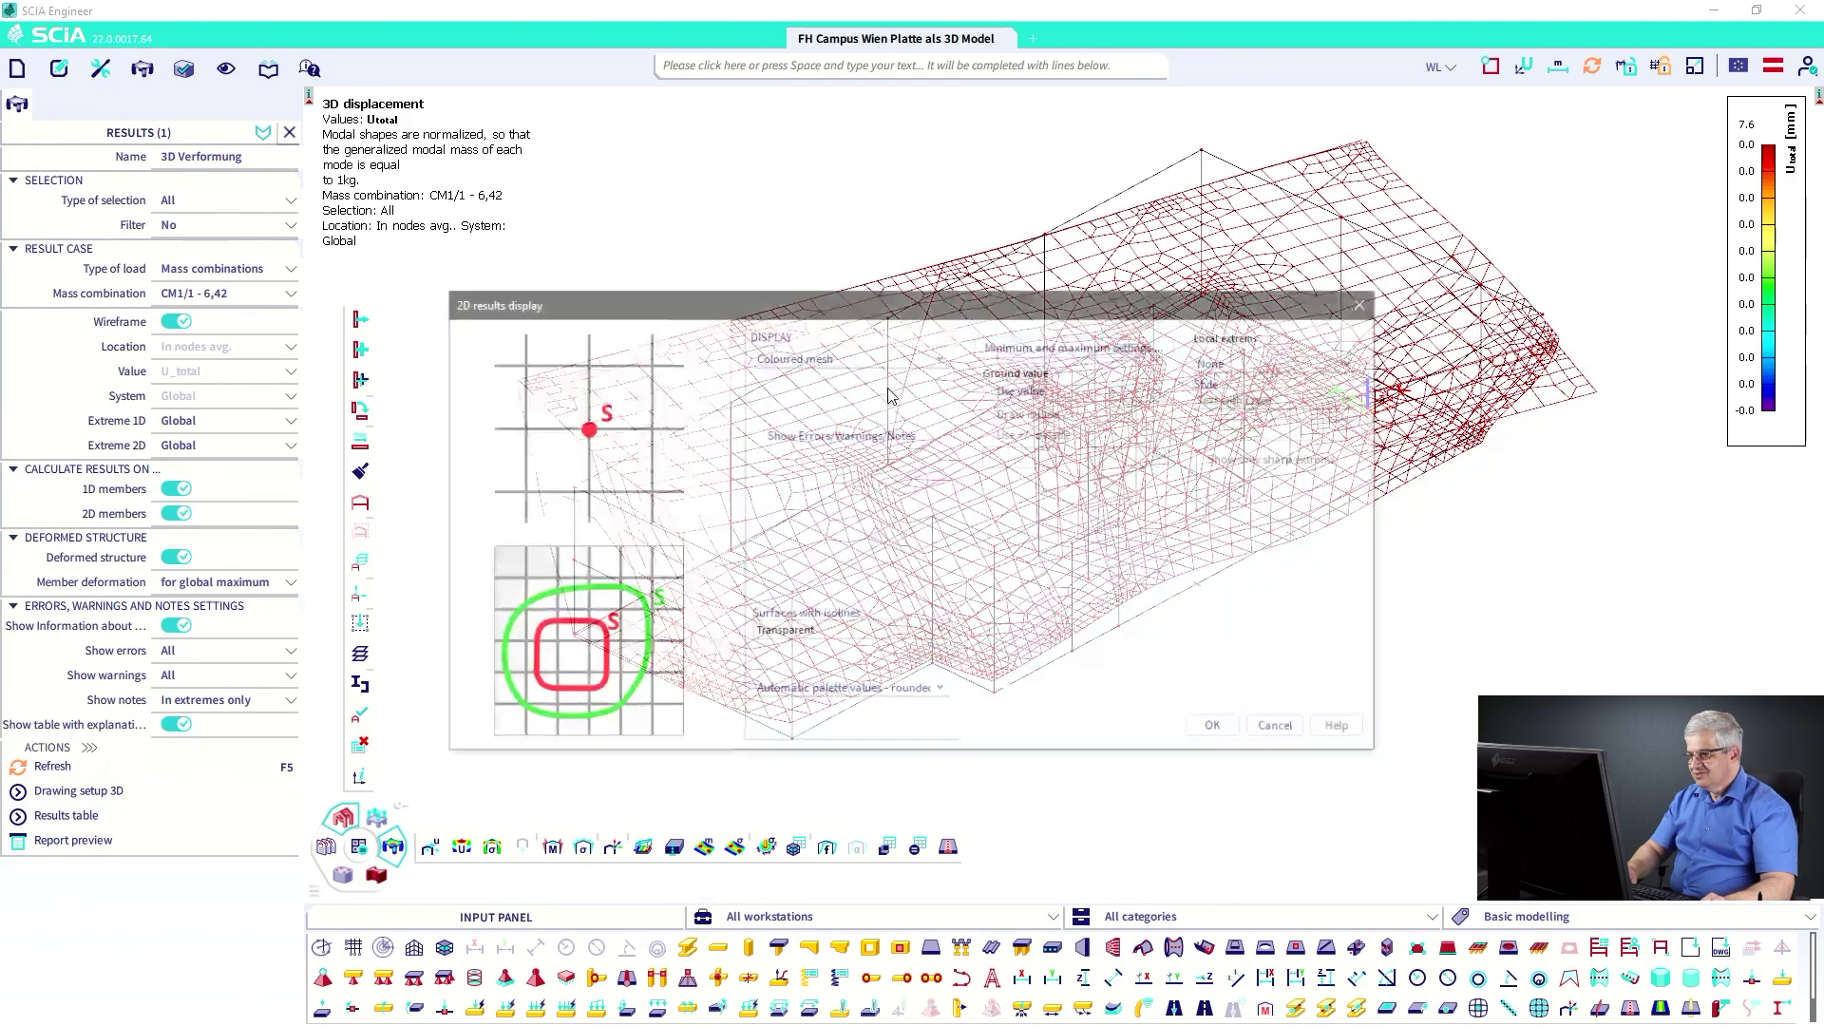
click(998, 348)
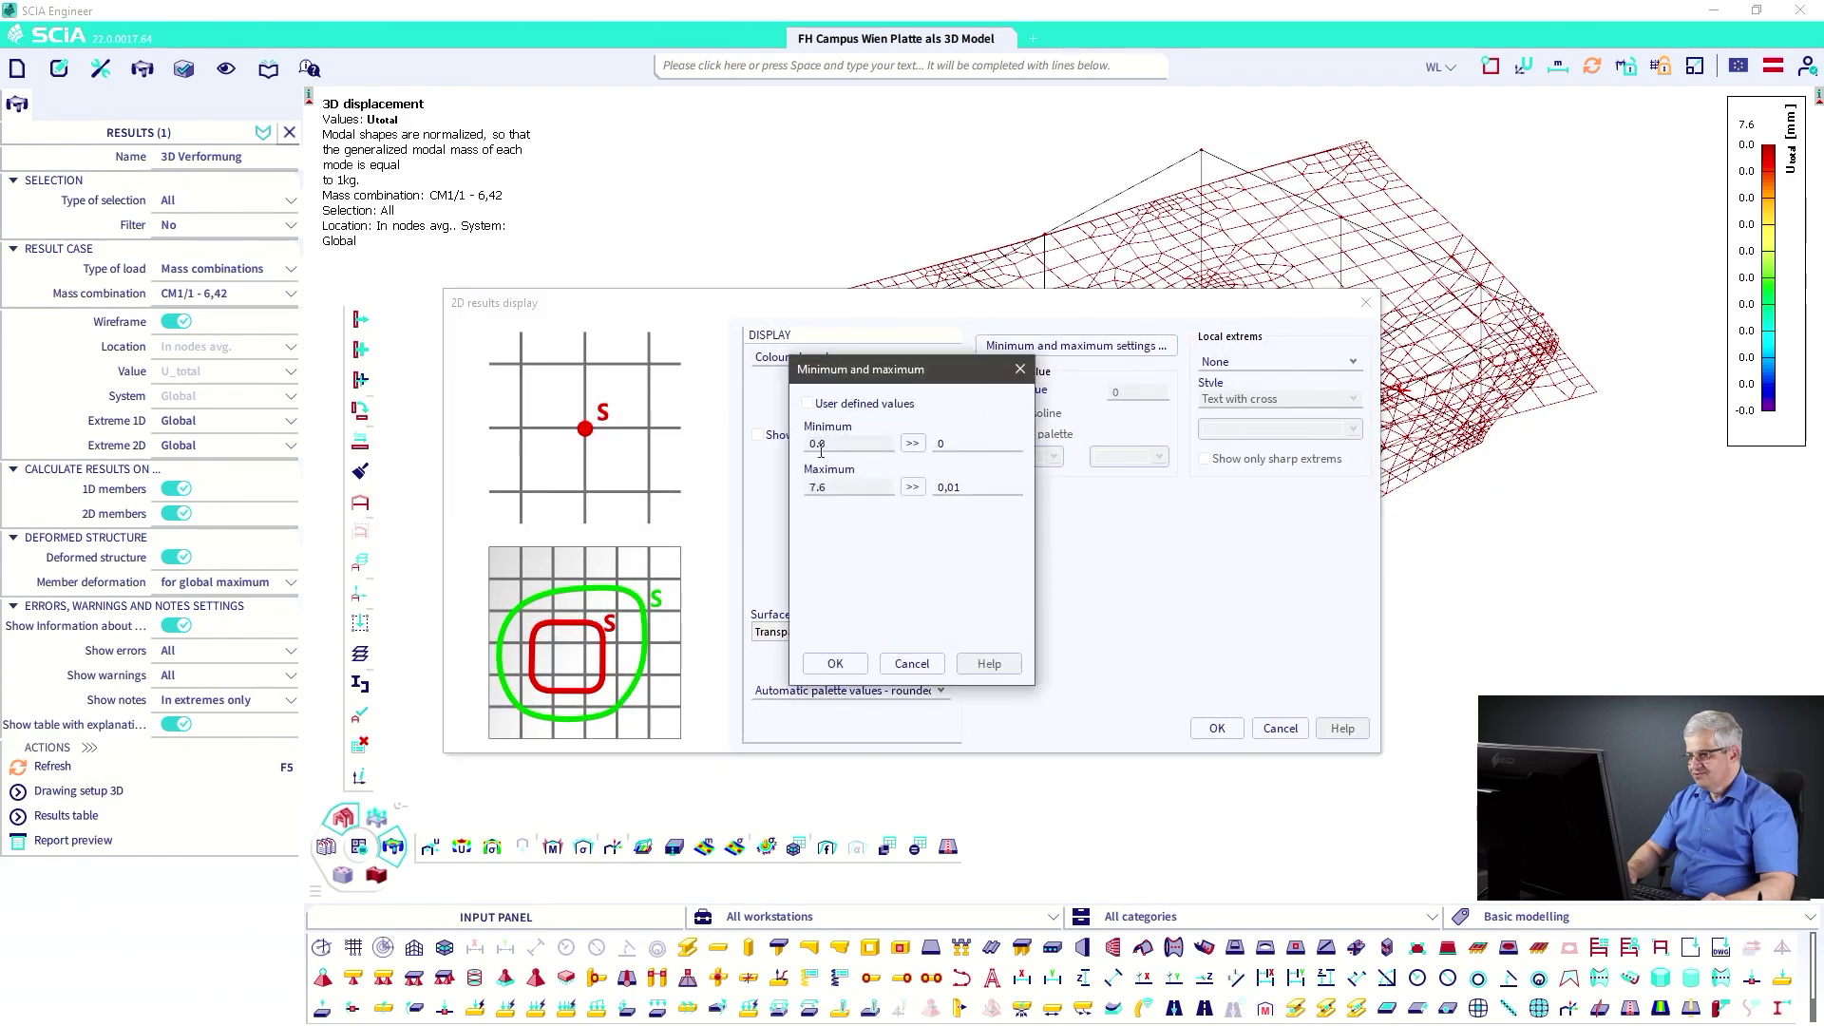
click(835, 666)
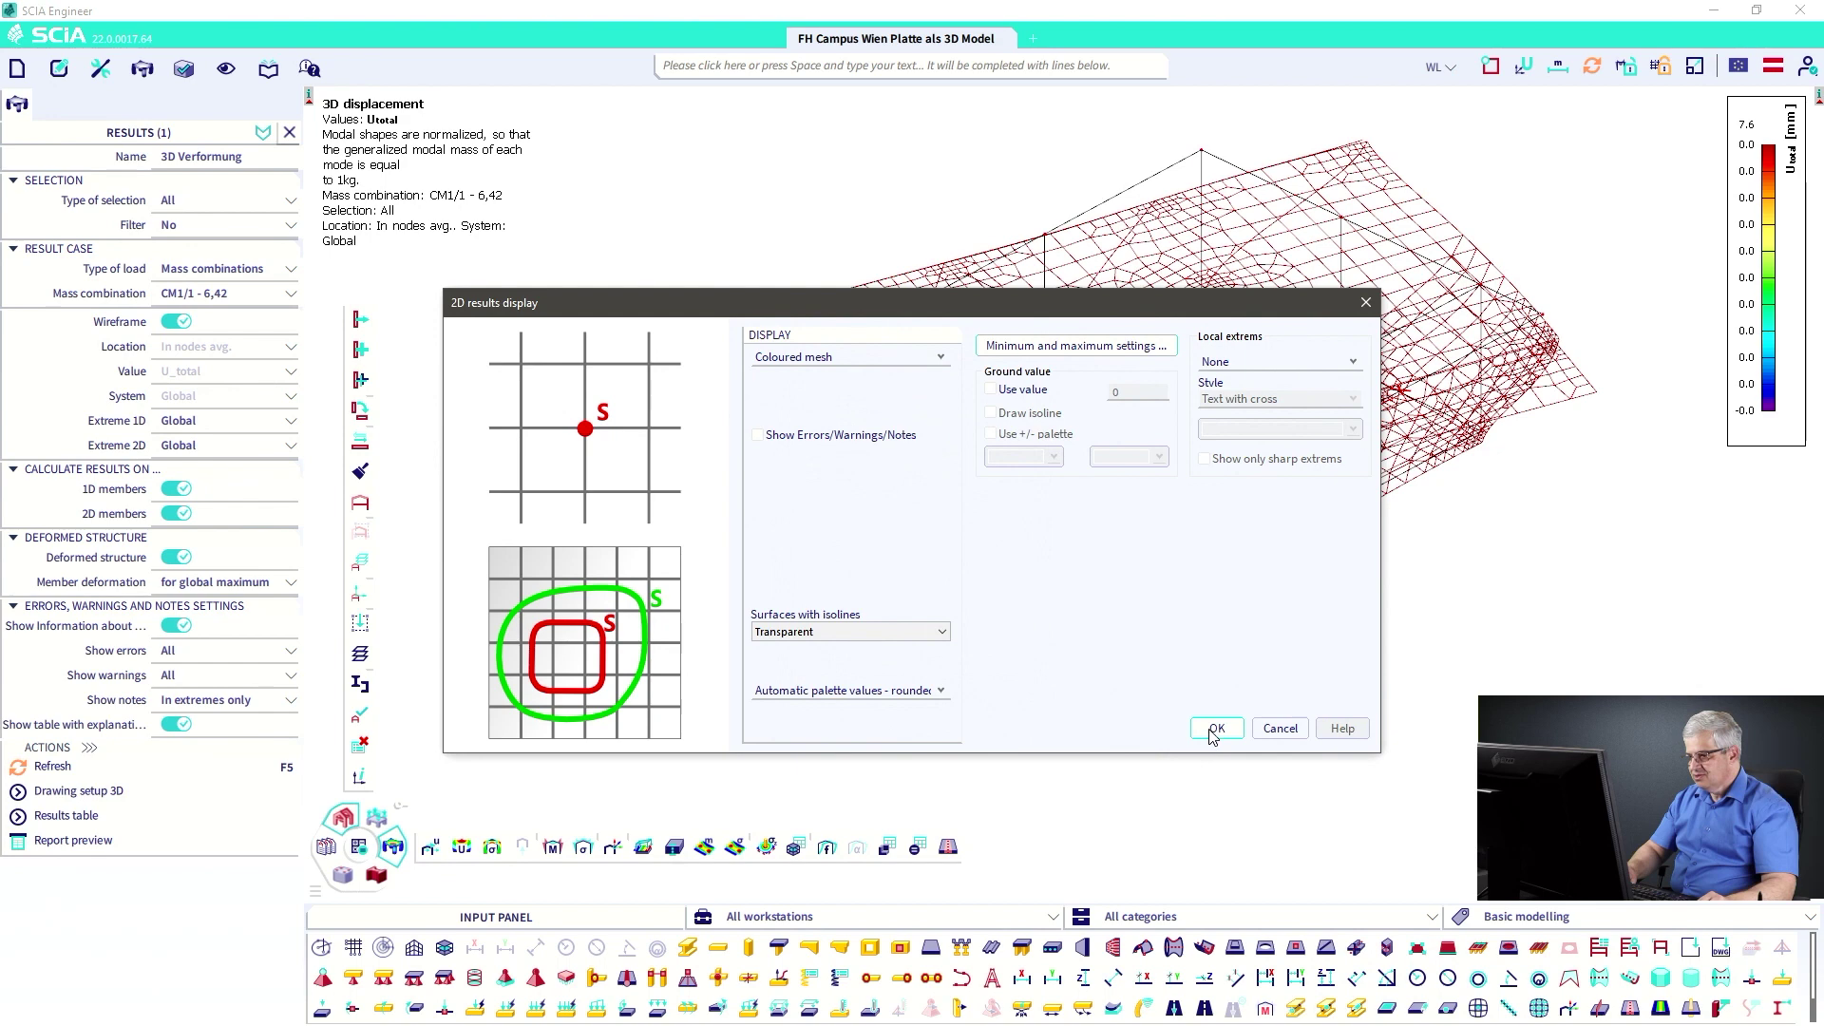
click(1214, 730)
click(81, 770)
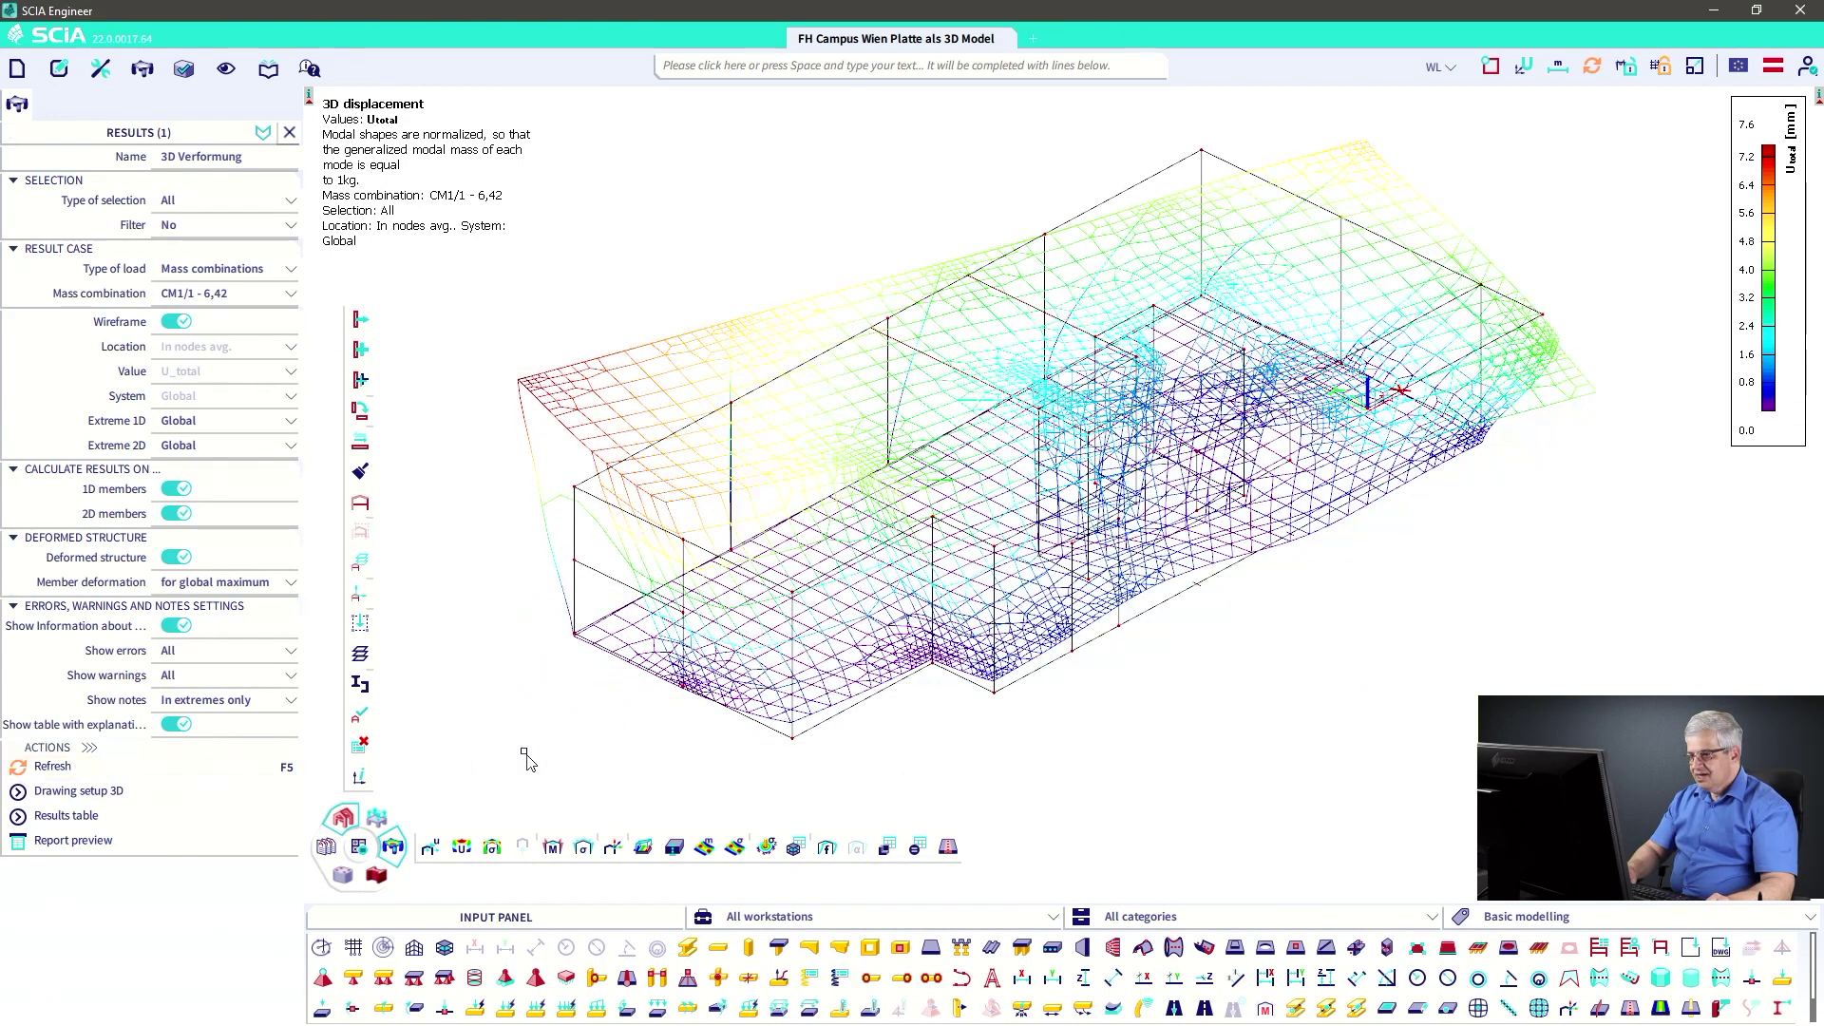
- Select the slab and show 2D m_y forces averaged in nodes on macro
click(705, 847)
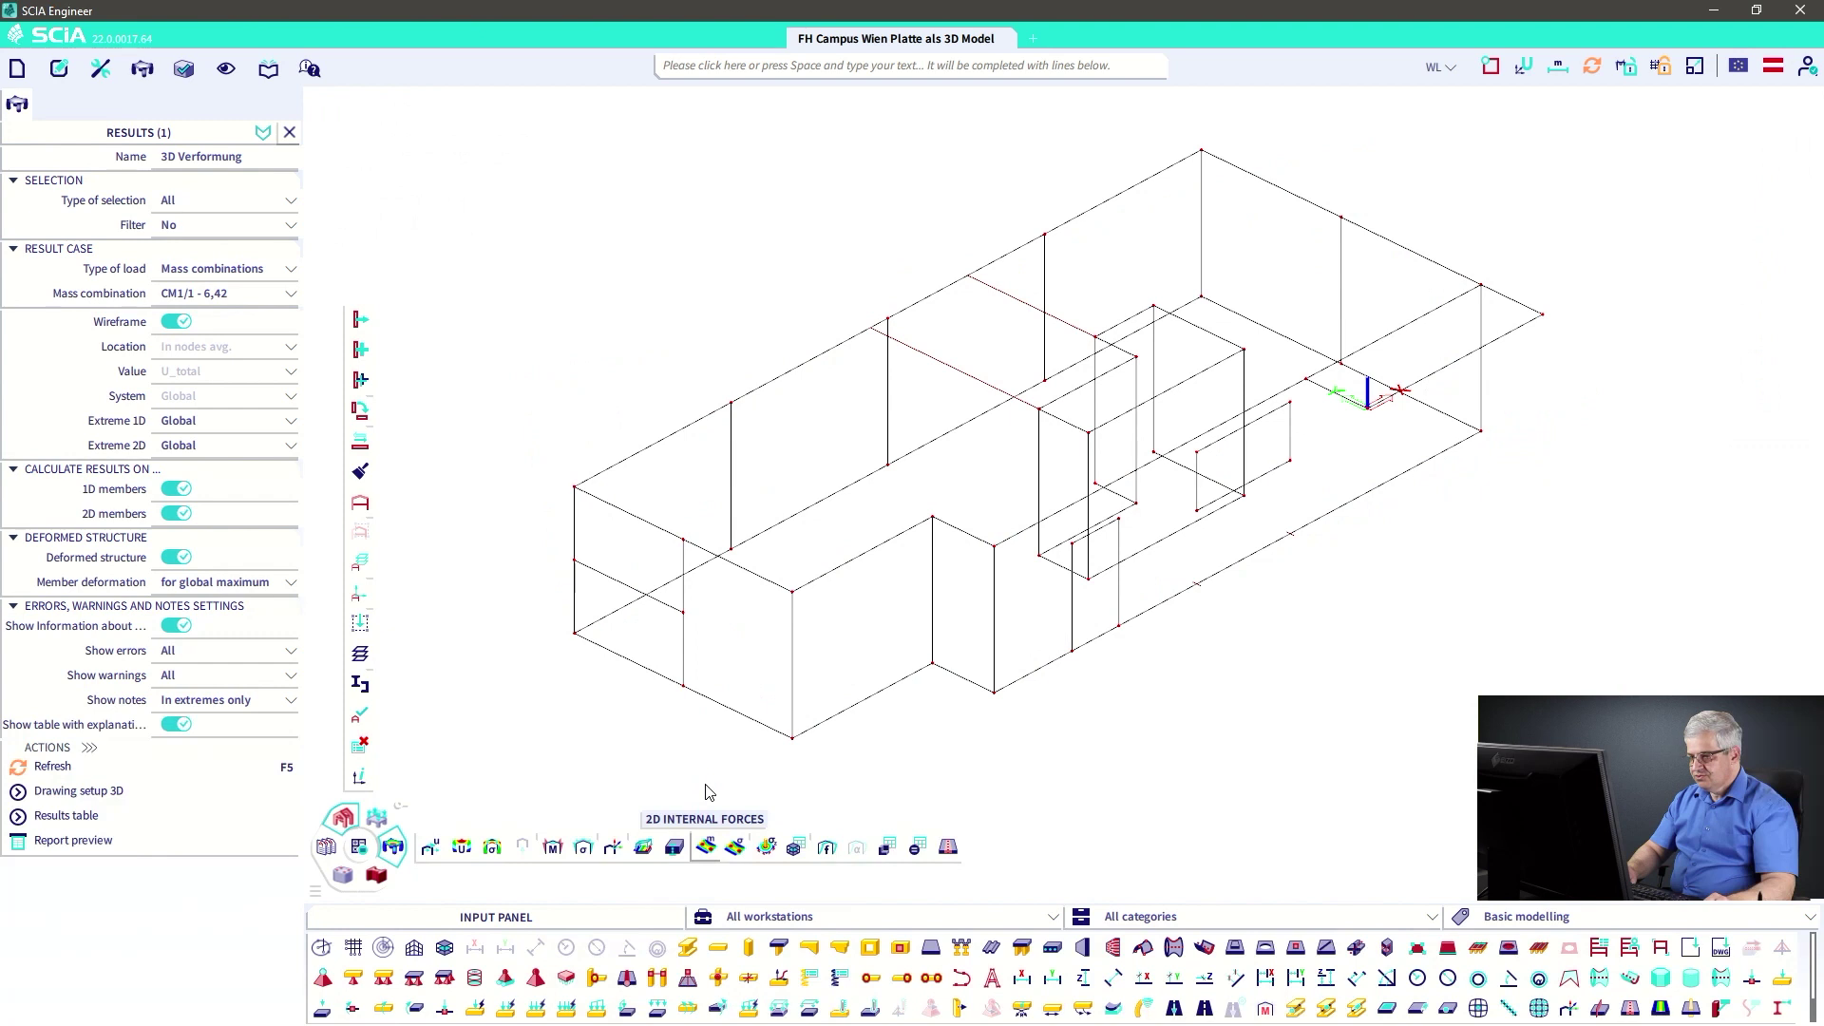
click(655, 527)
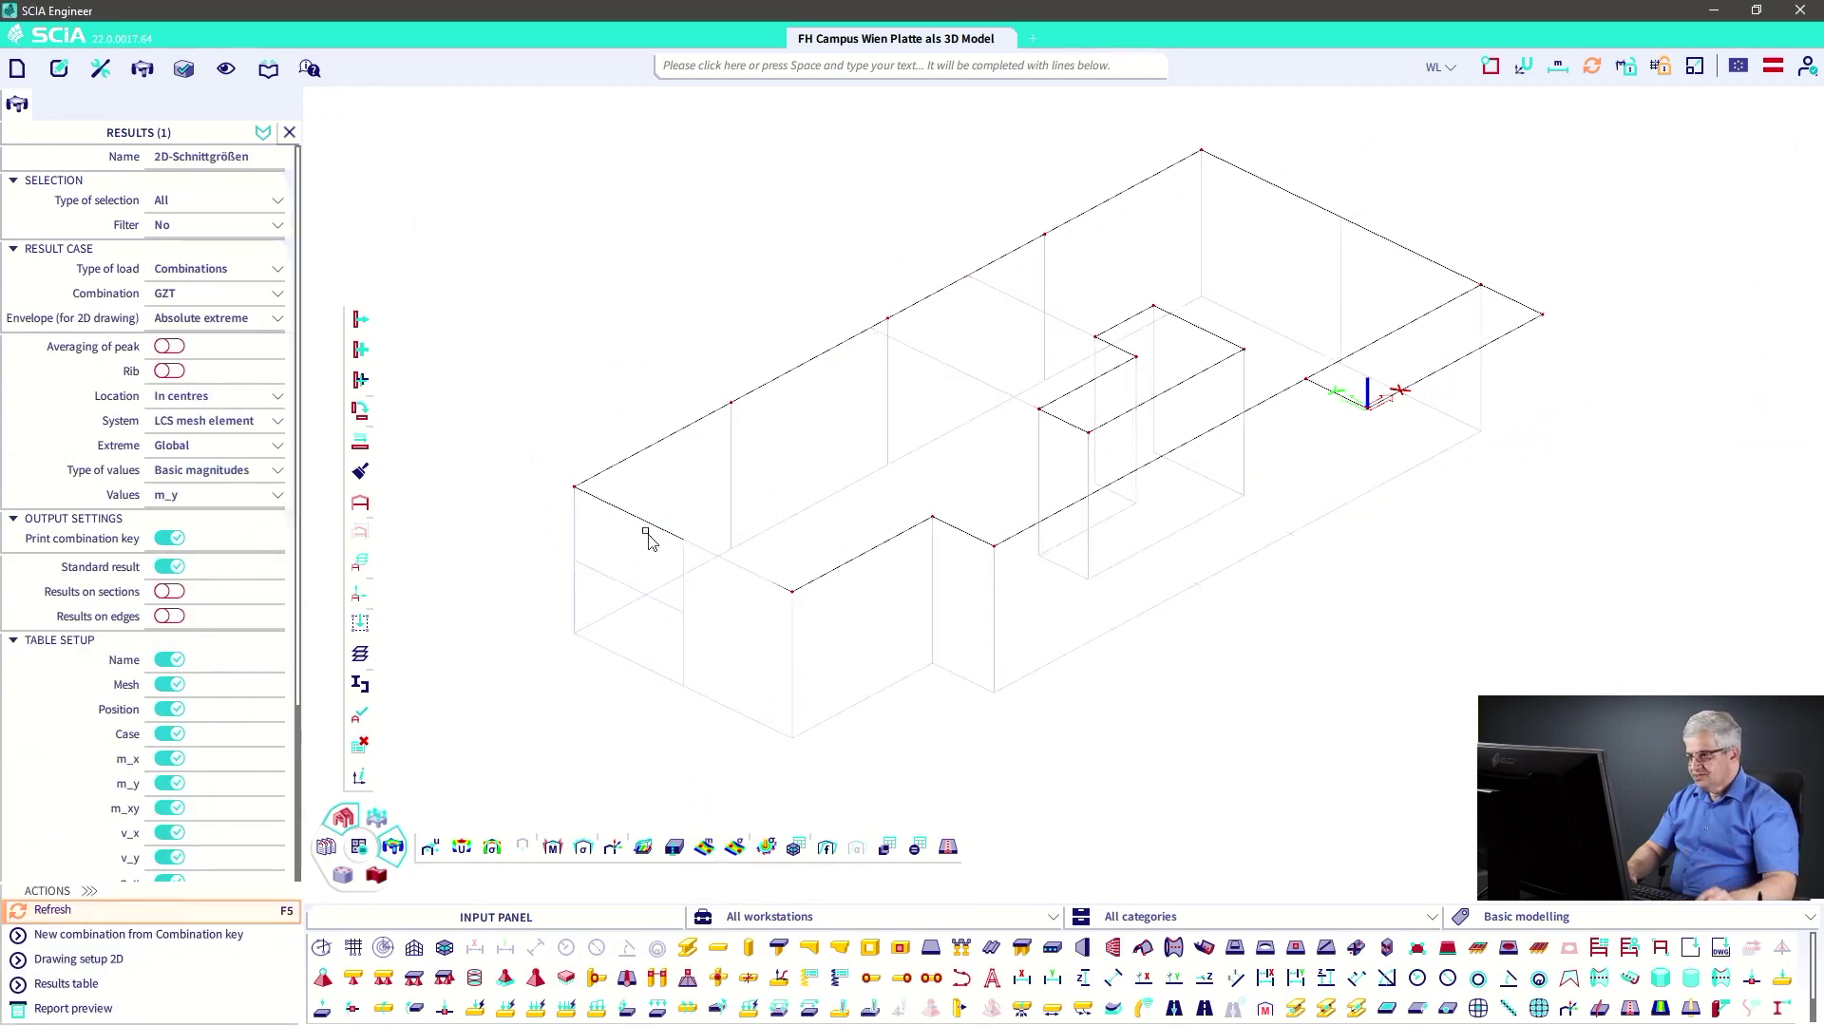
click(253, 399)
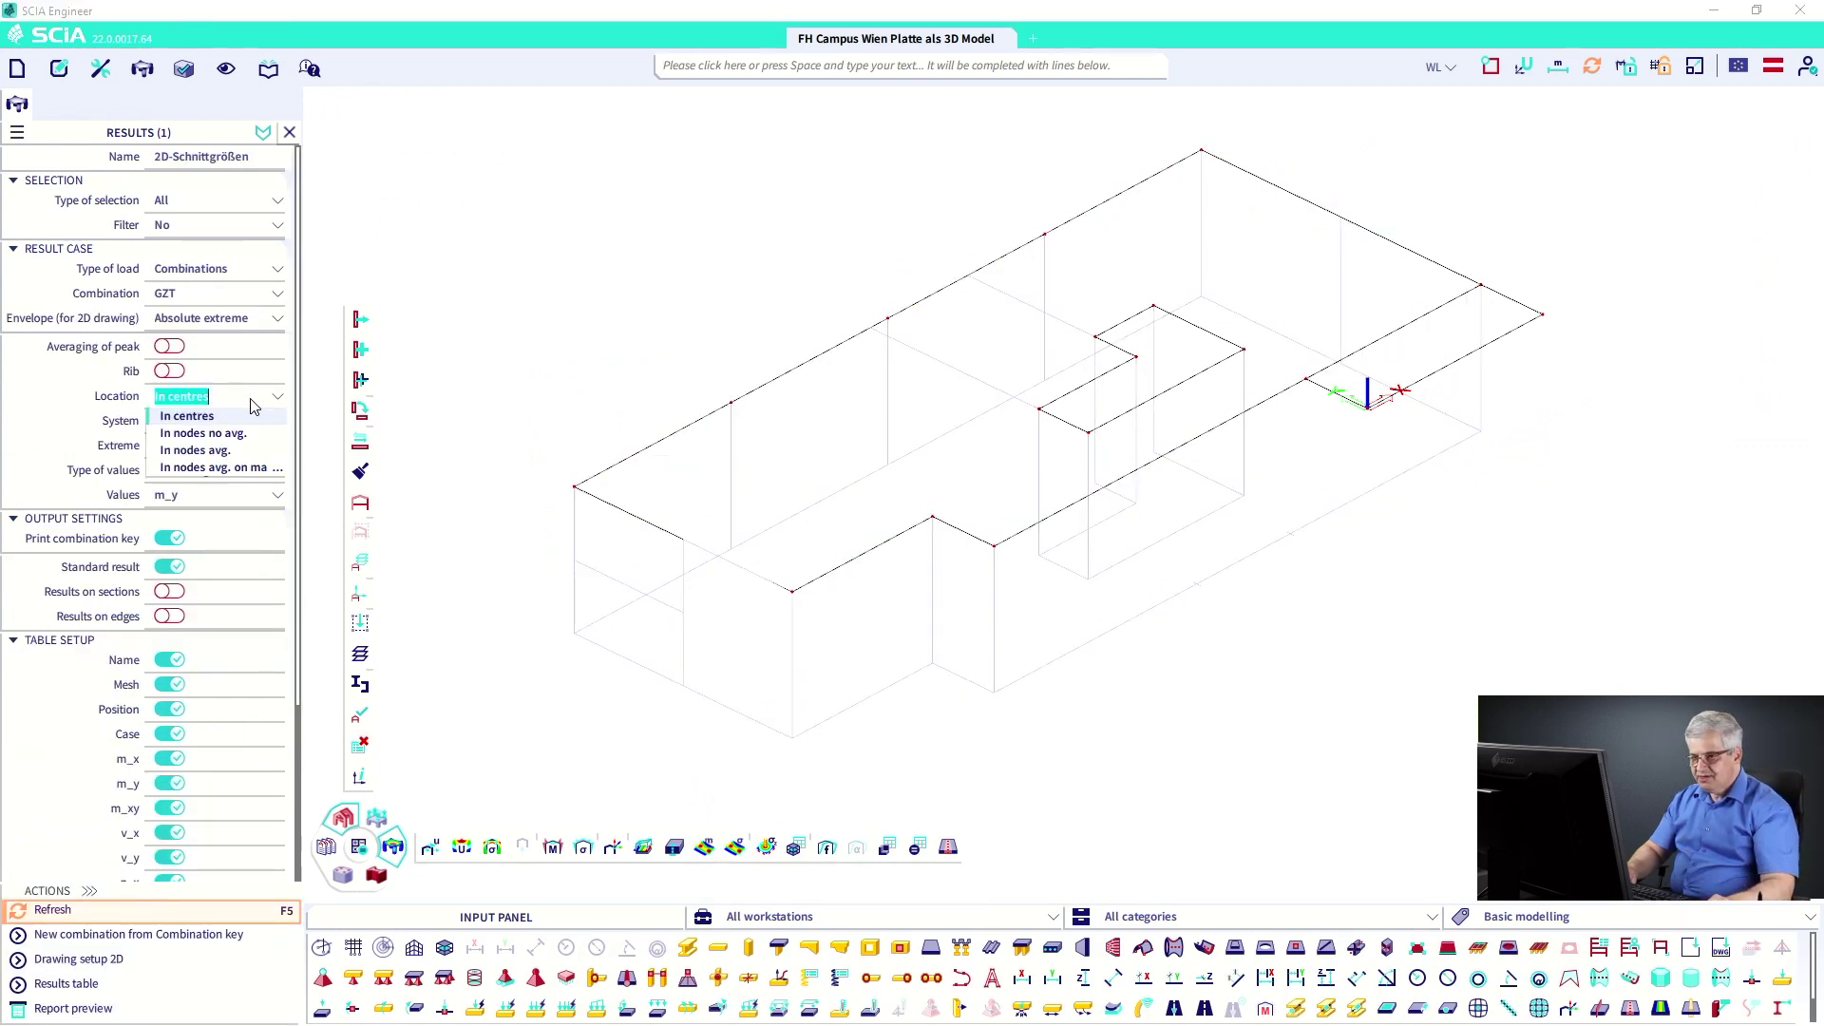
click(133, 912)
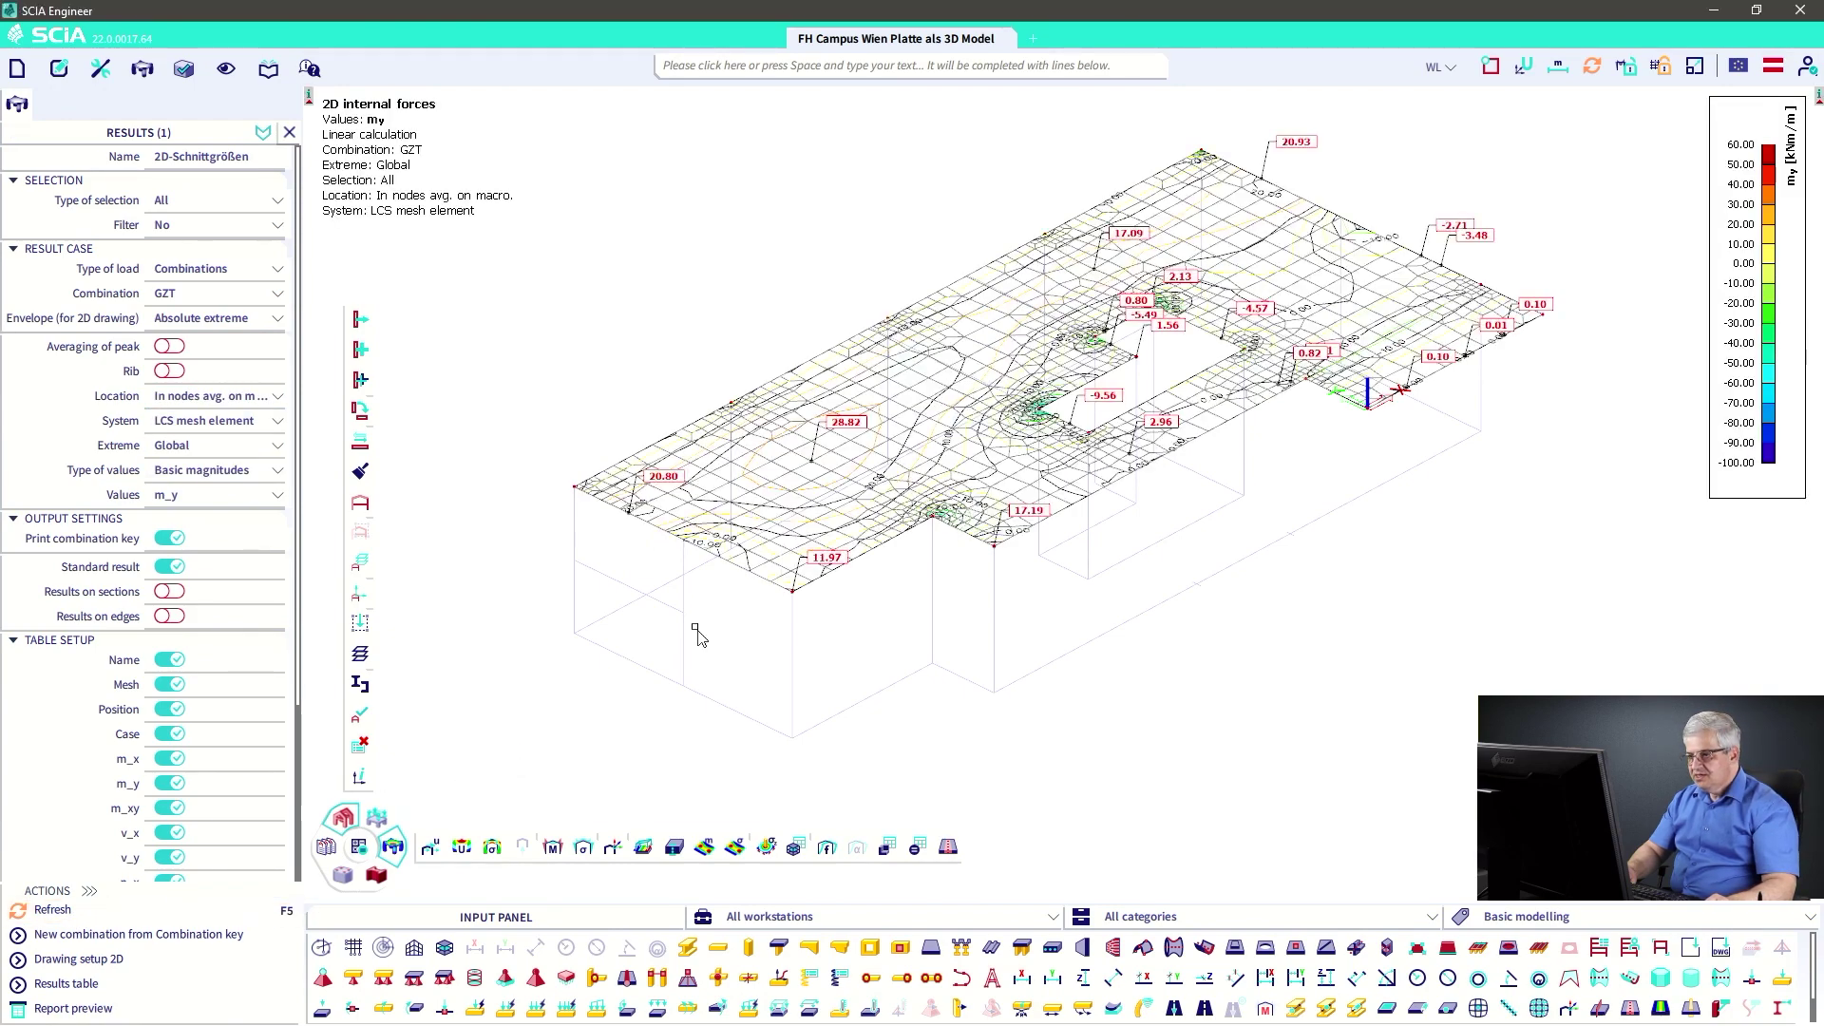
ctrl+right_drag(757, 532, 712, 562)
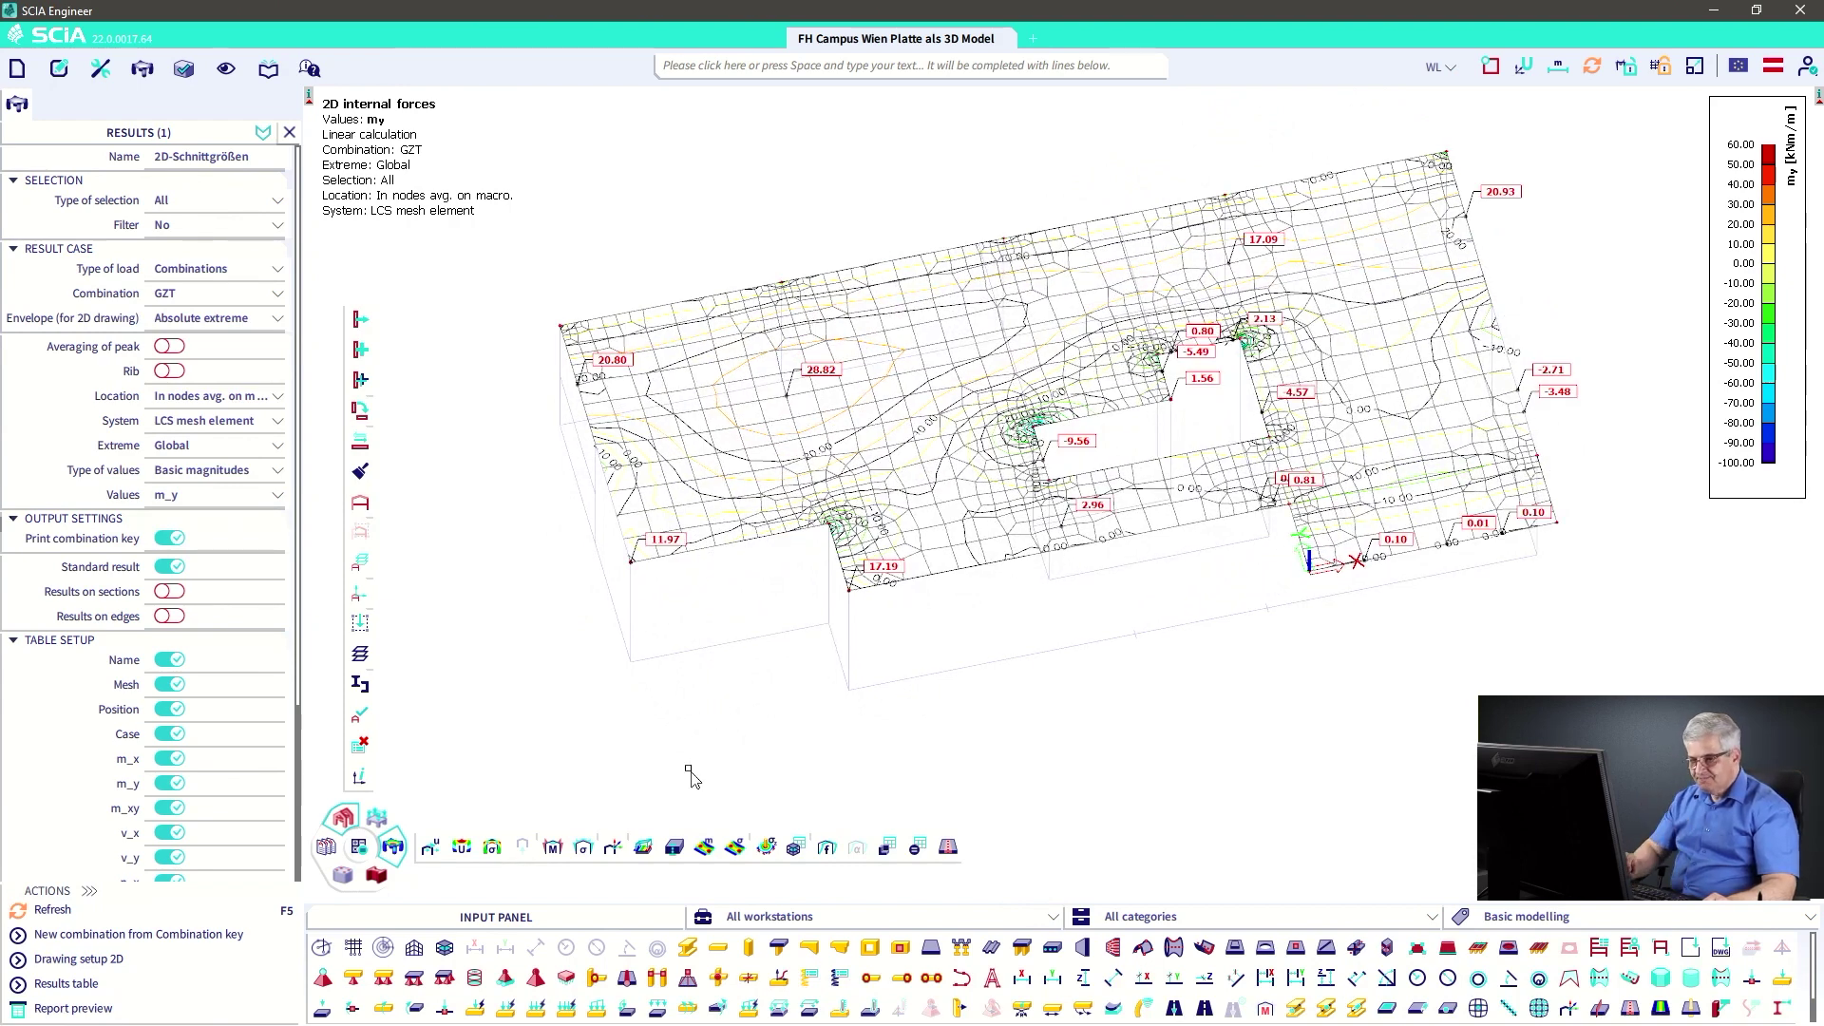
- Set the isoband style to Filled in the advanced settings
click(133, 967)
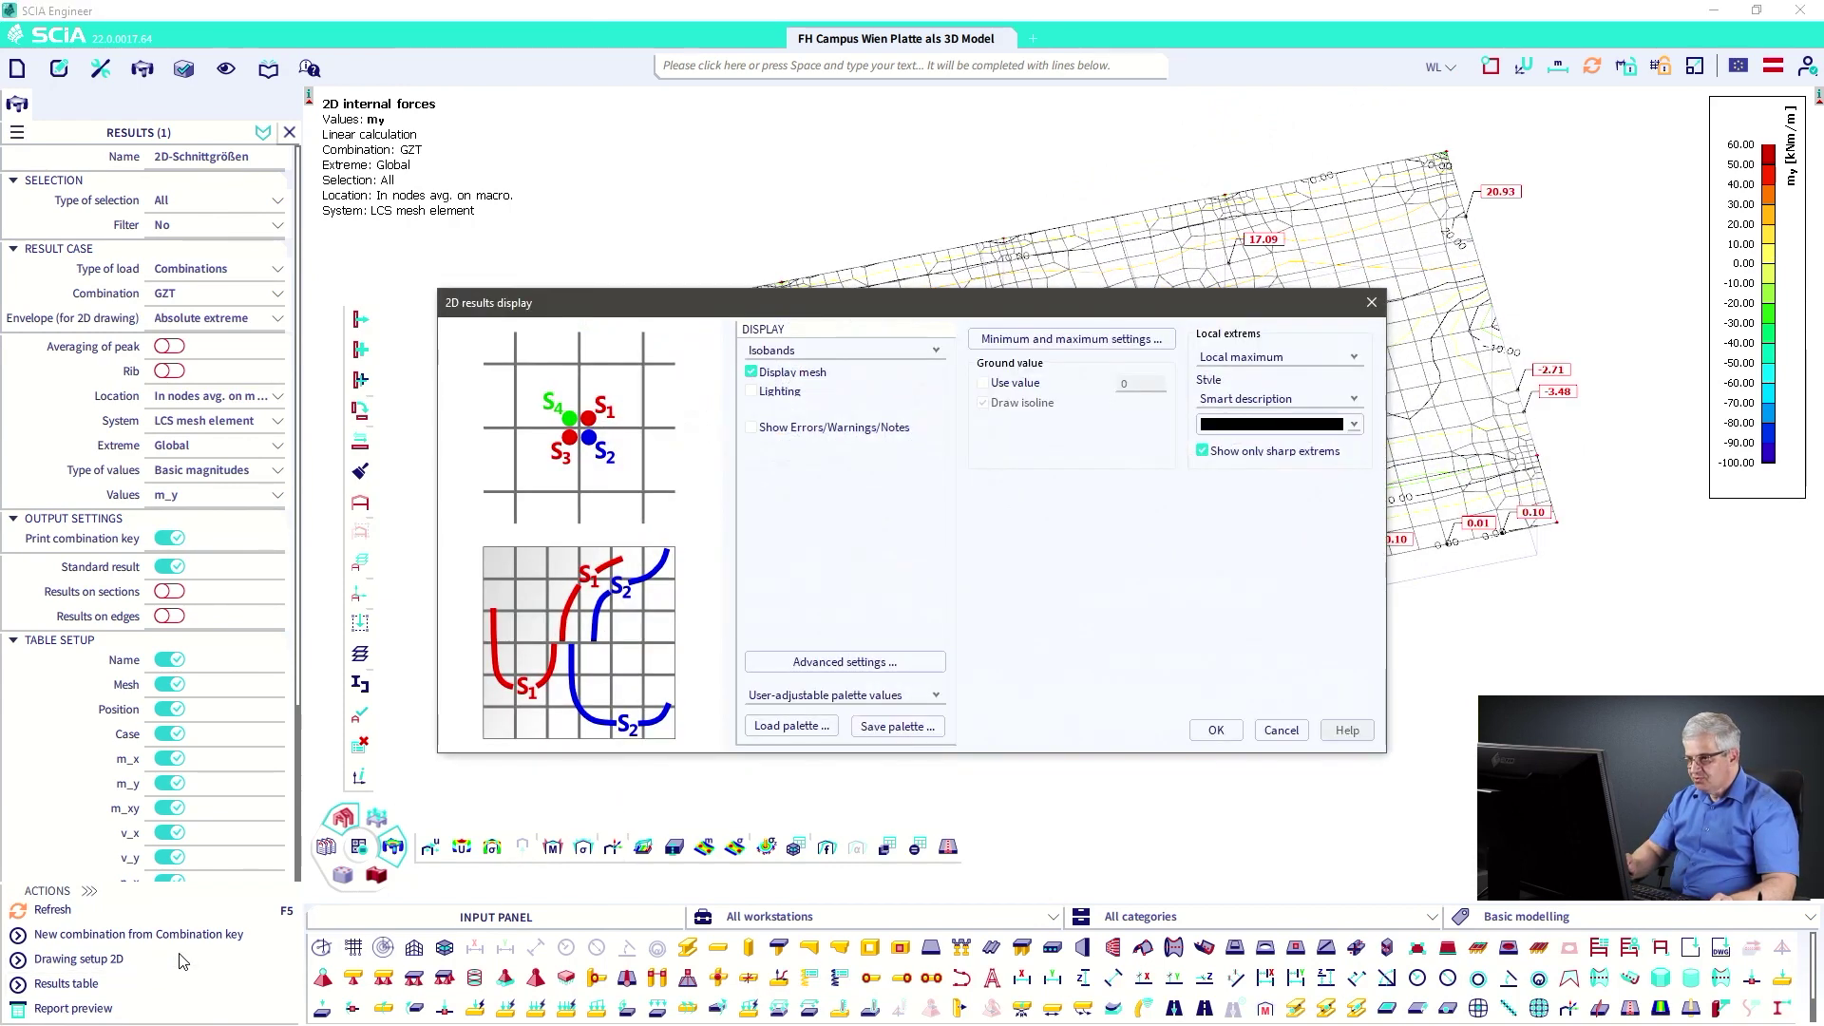
click(822, 663)
click(765, 384)
click(763, 414)
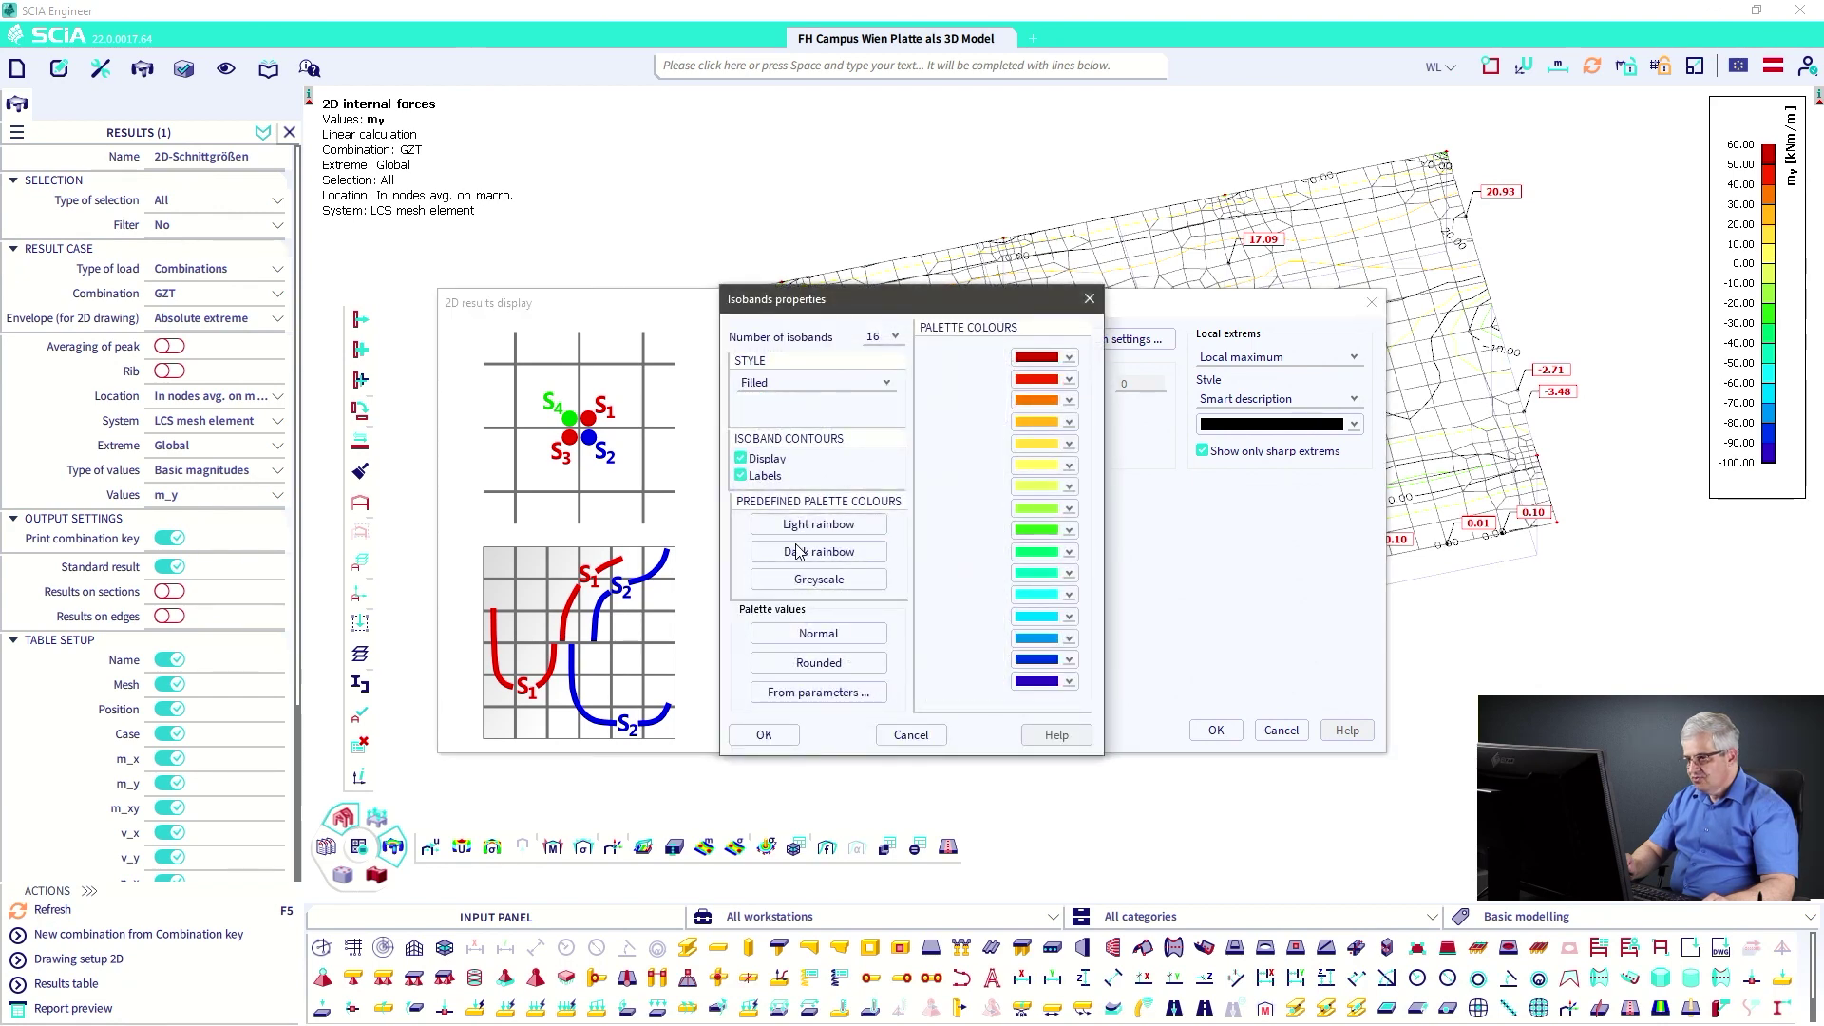
click(763, 737)
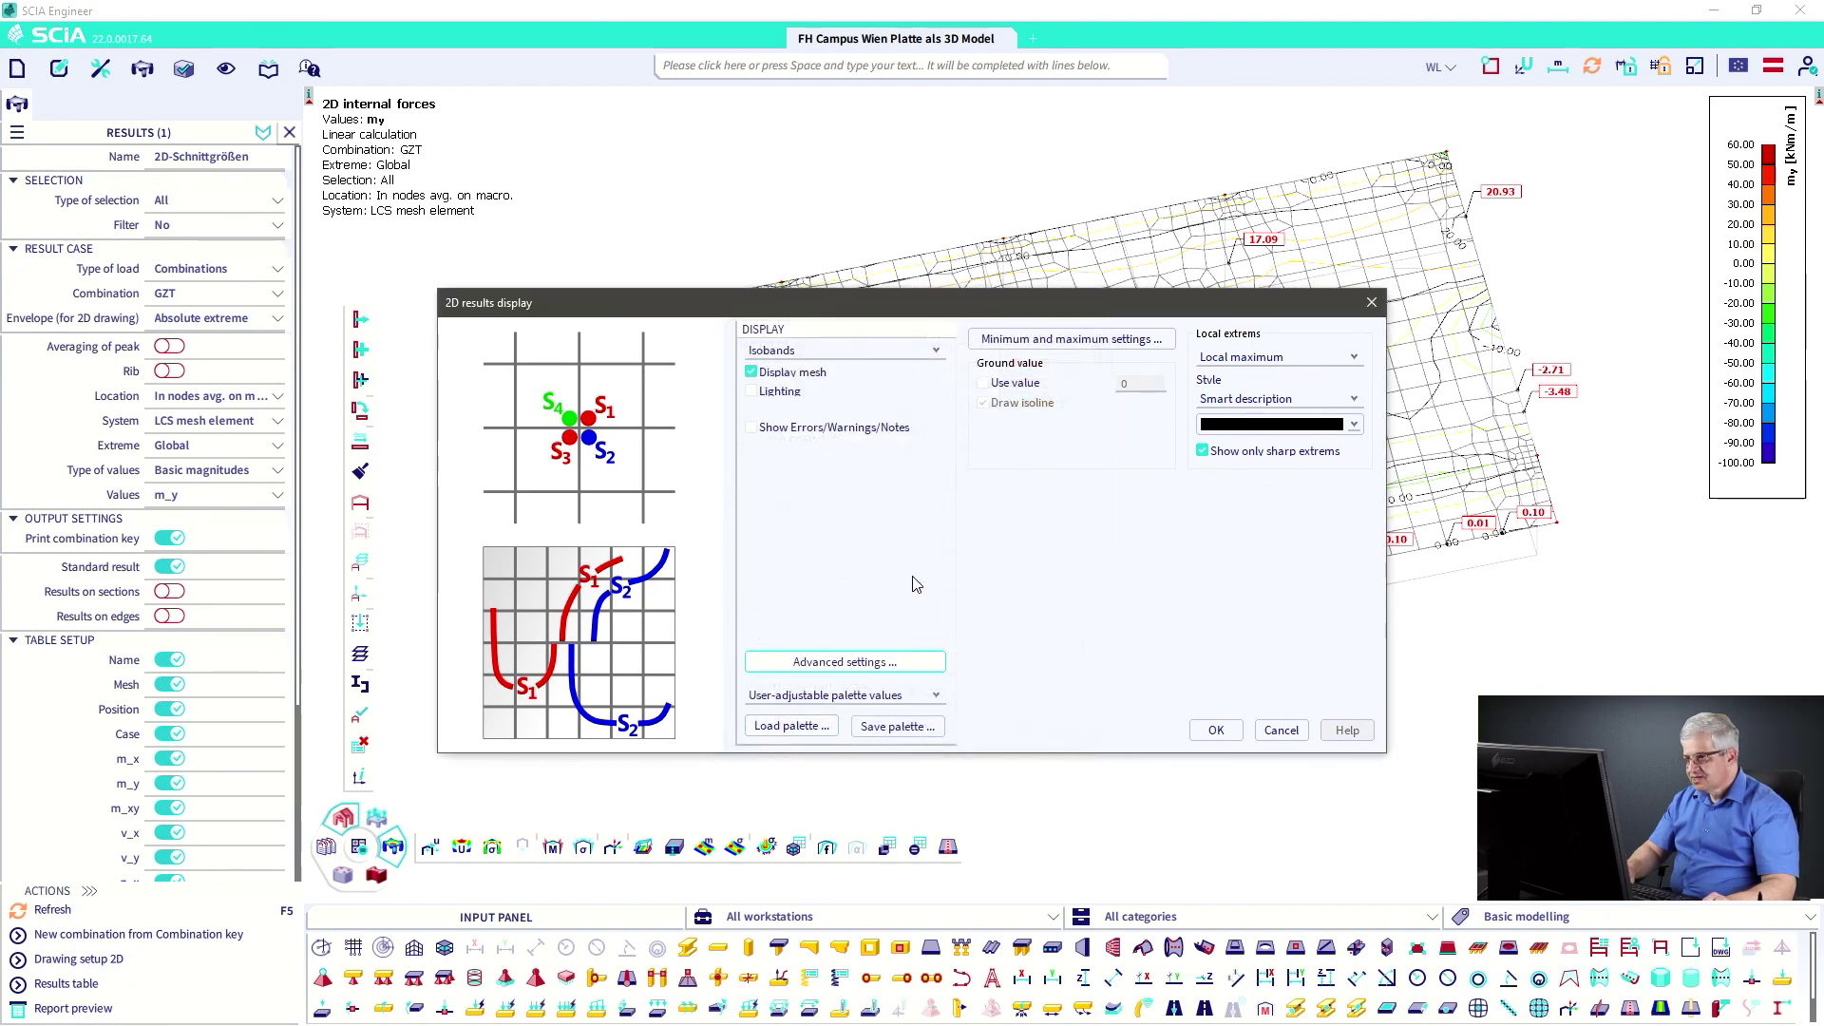
- Apply a user-defined m_y range from -70 to 30 and redraw
click(1002, 342)
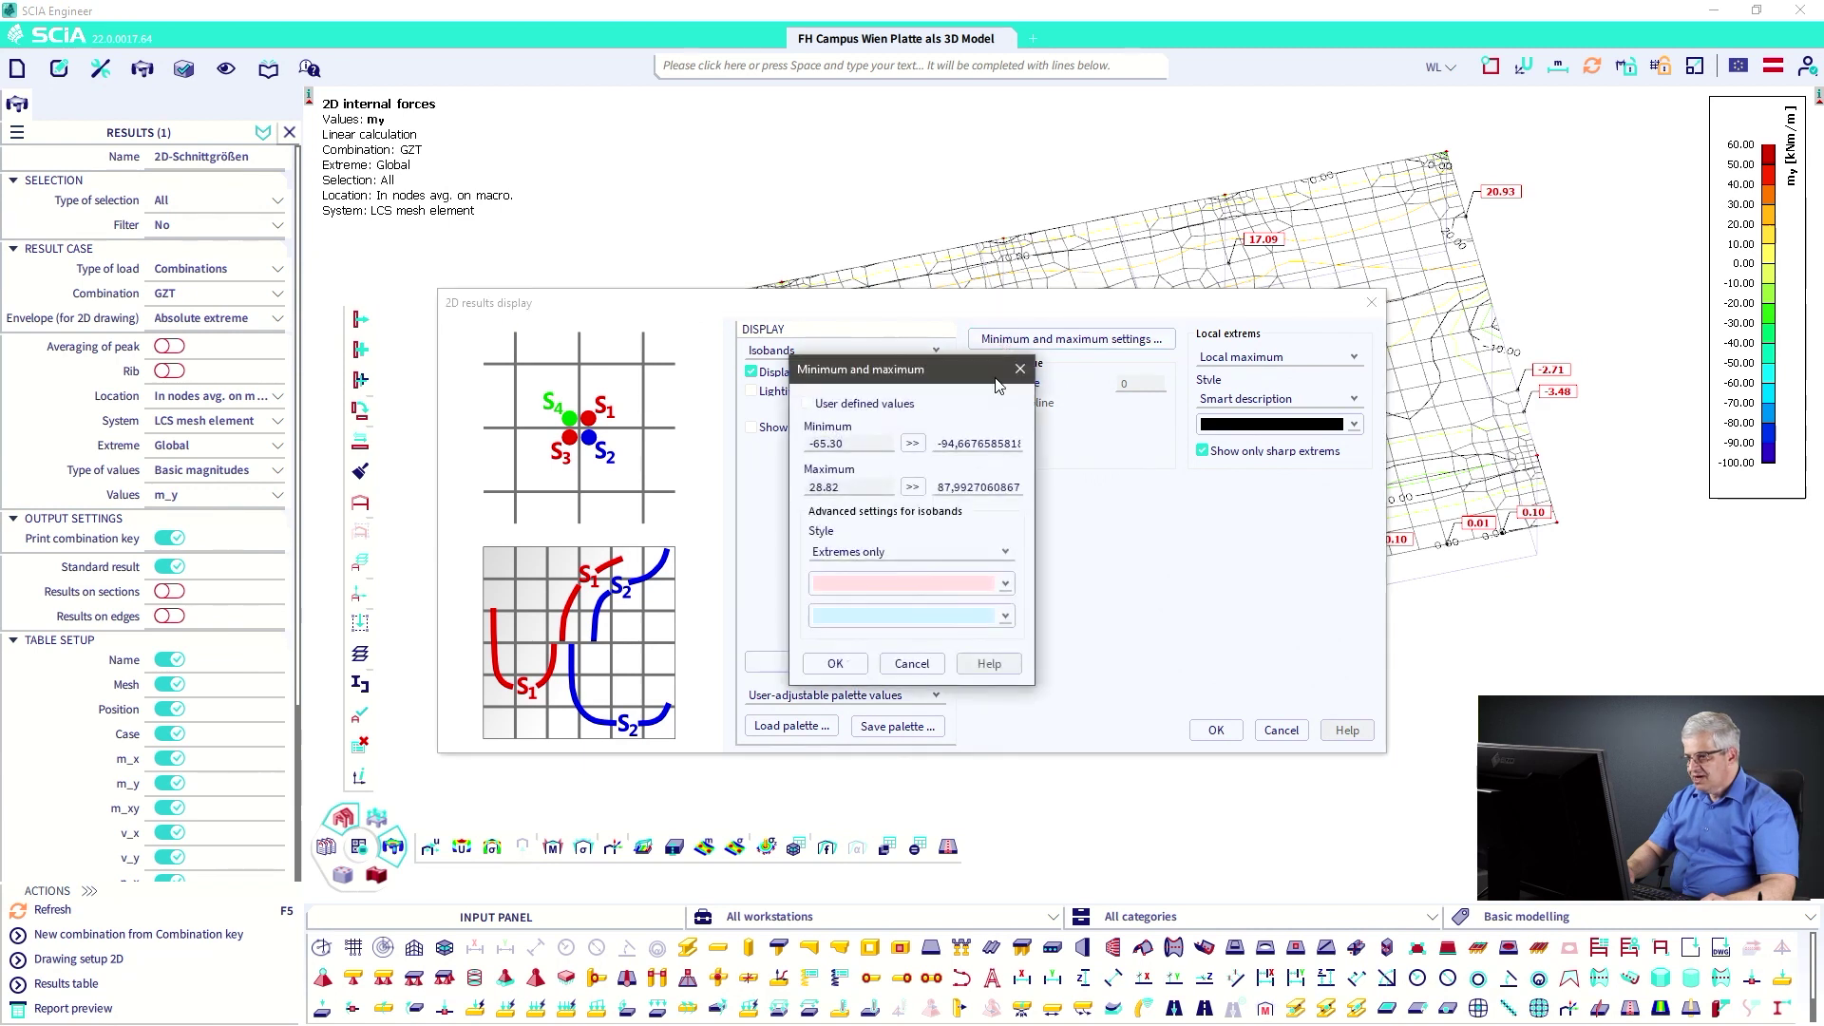
drag(940, 444, 1041, 446)
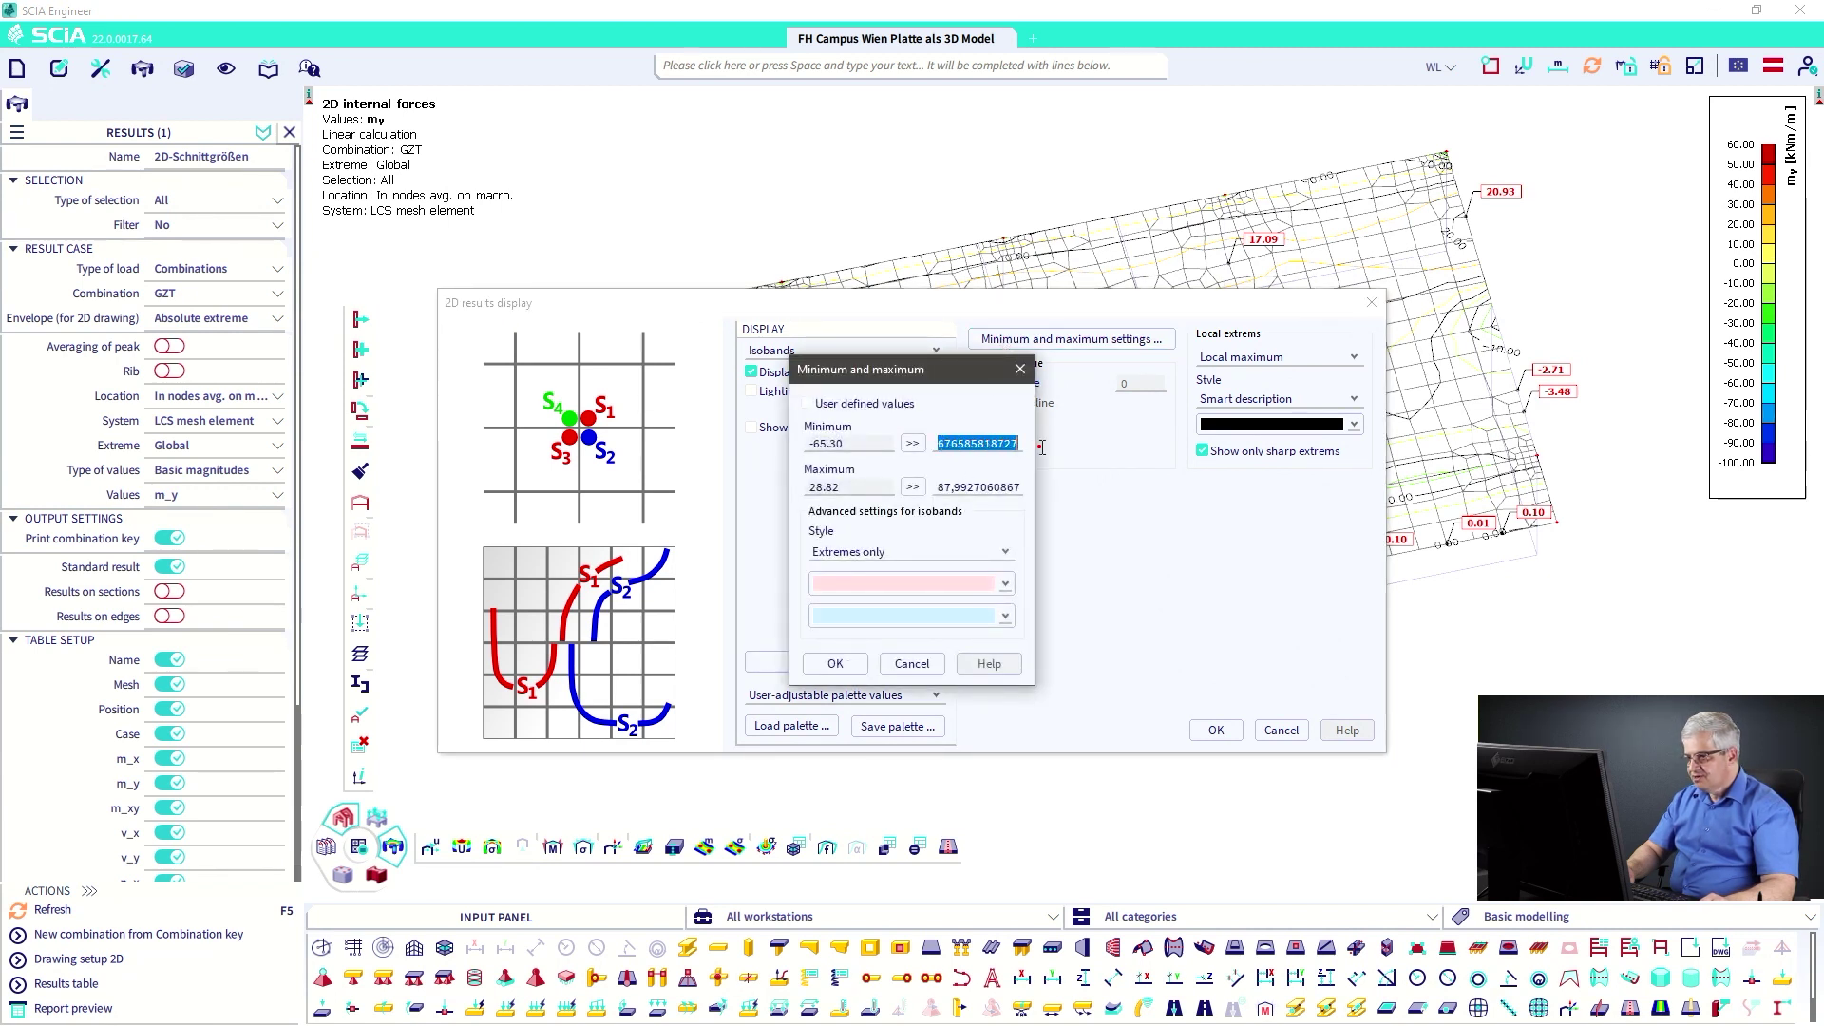
text(-70)
drag(939, 487, 1054, 502)
text(30)
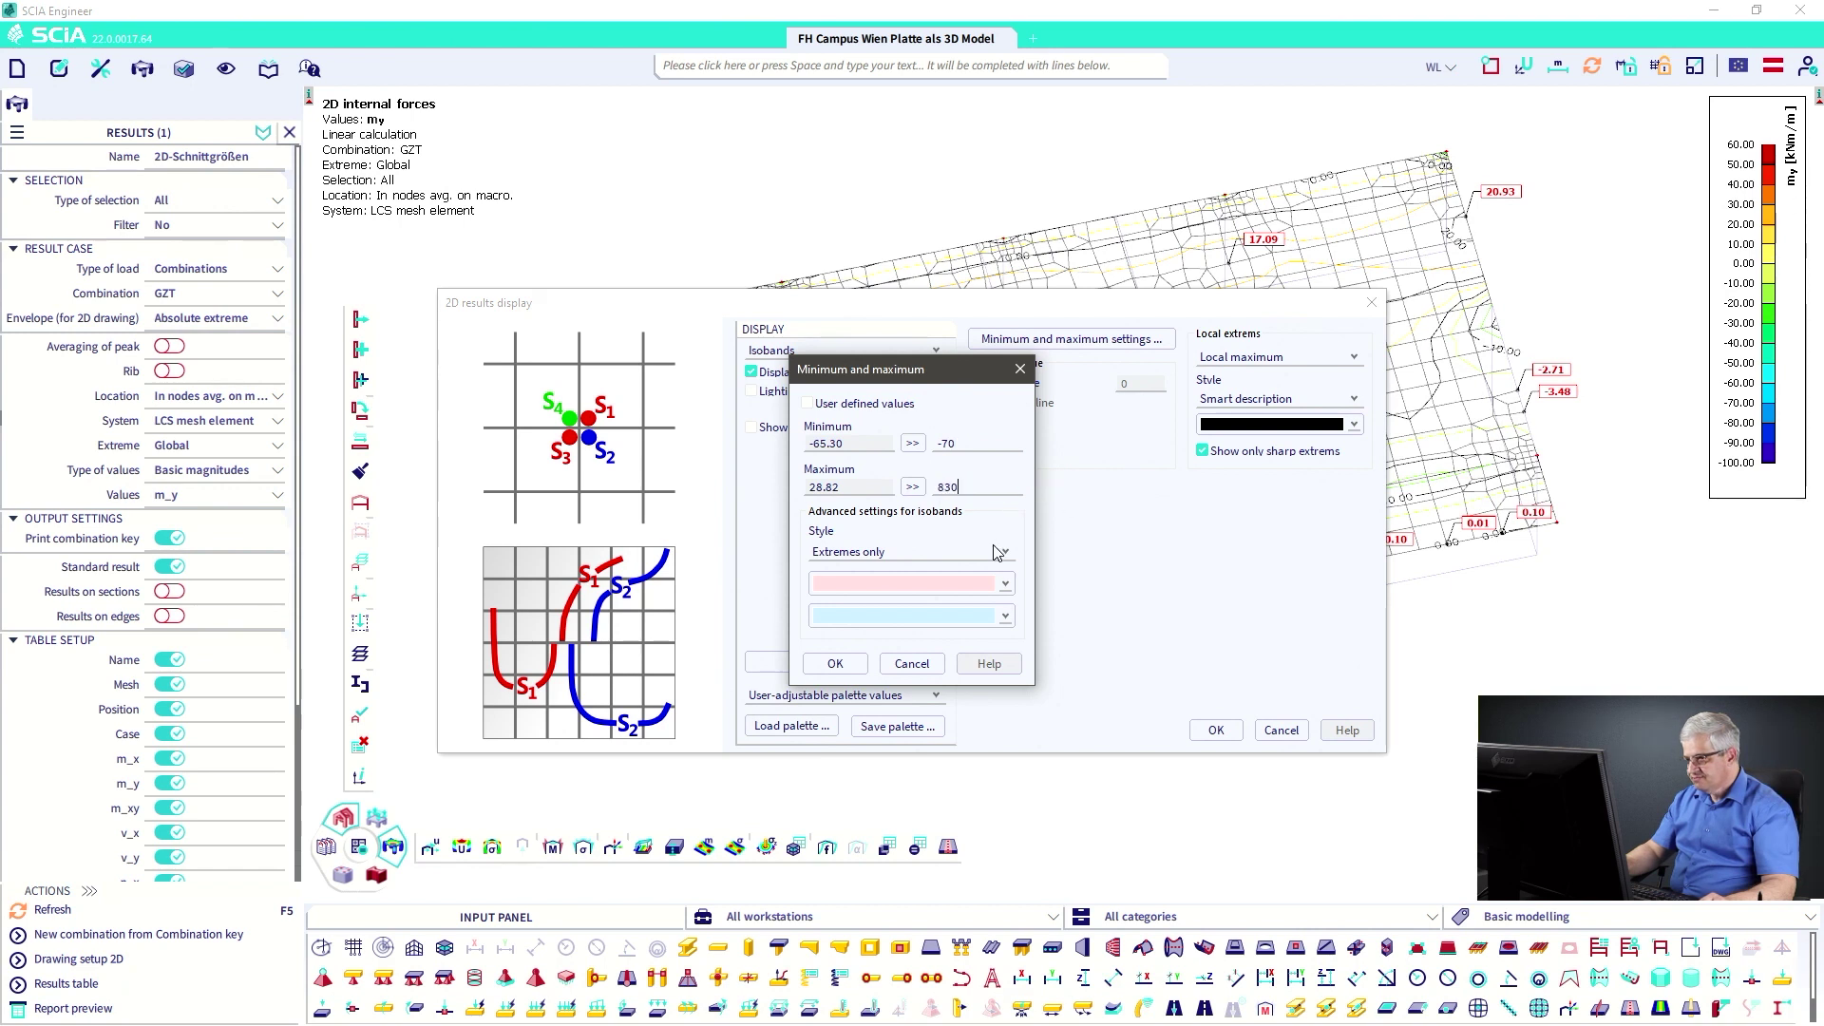
click(807, 403)
click(835, 663)
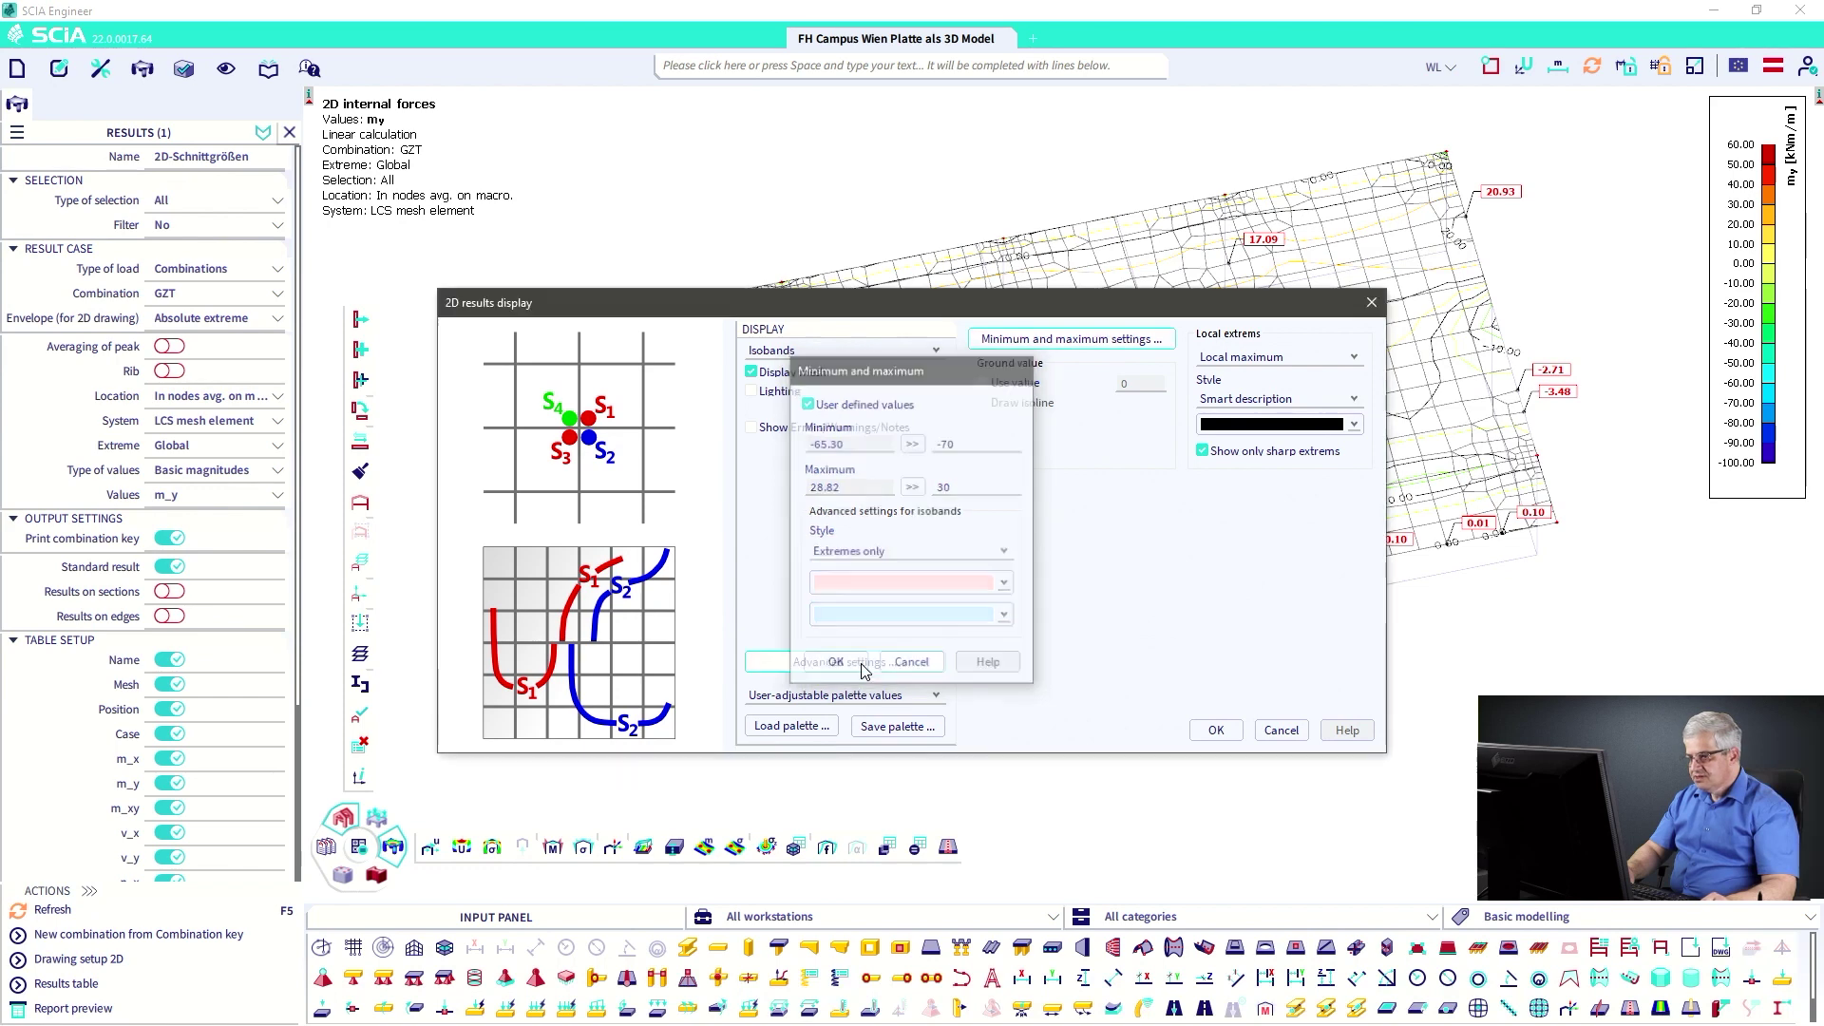
click(1216, 730)
click(69, 914)
- Keep the isobands filled and set the extremes style to Standard, then redraw
click(463, 846)
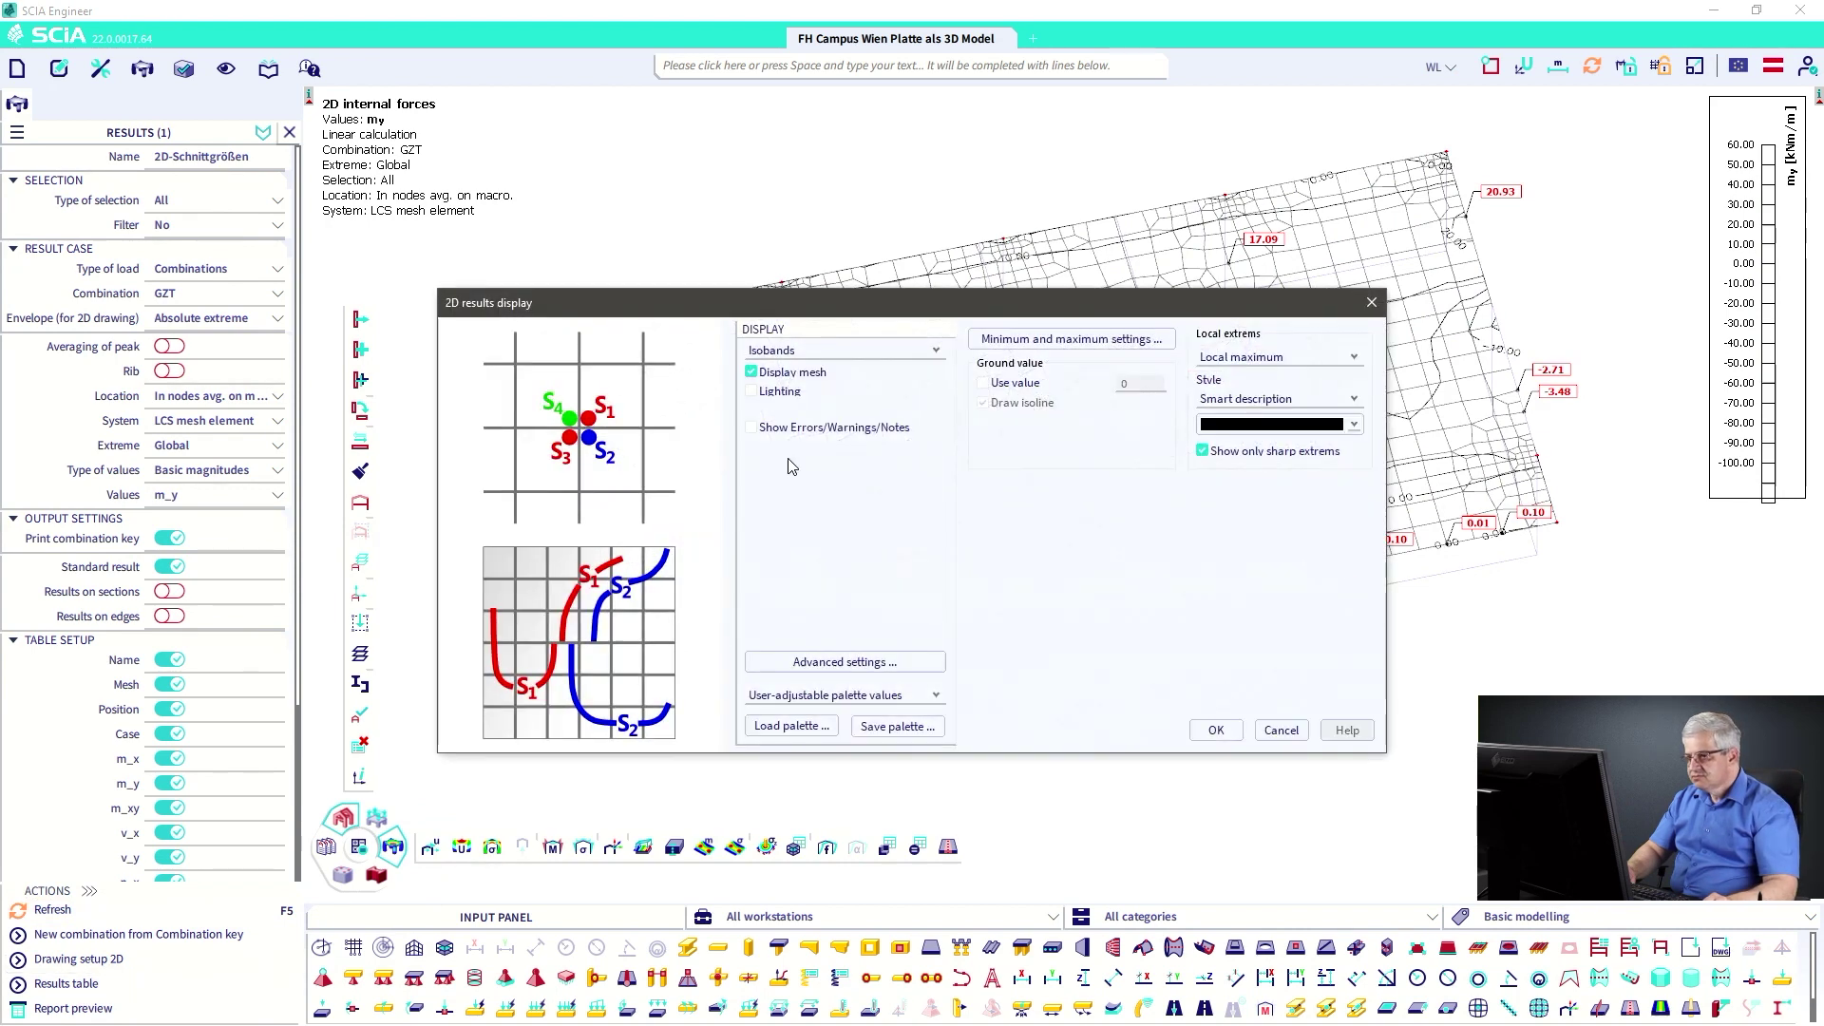
click(819, 661)
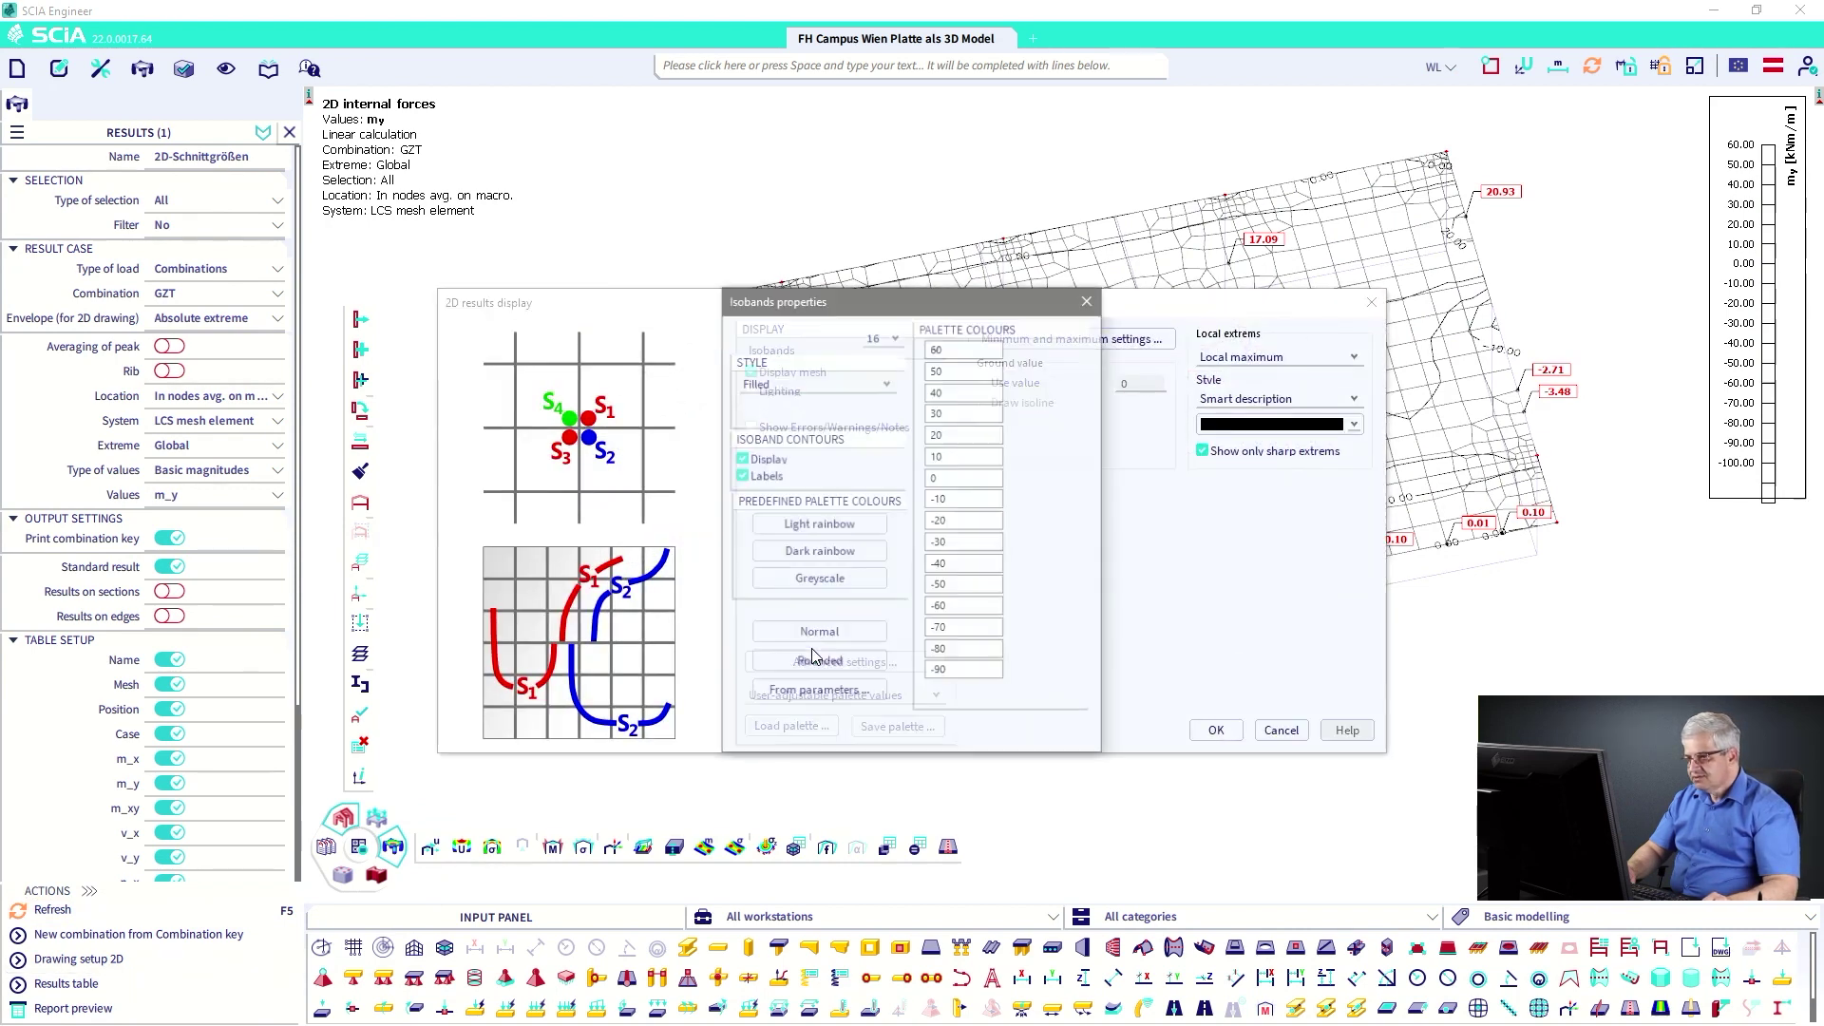
click(760, 385)
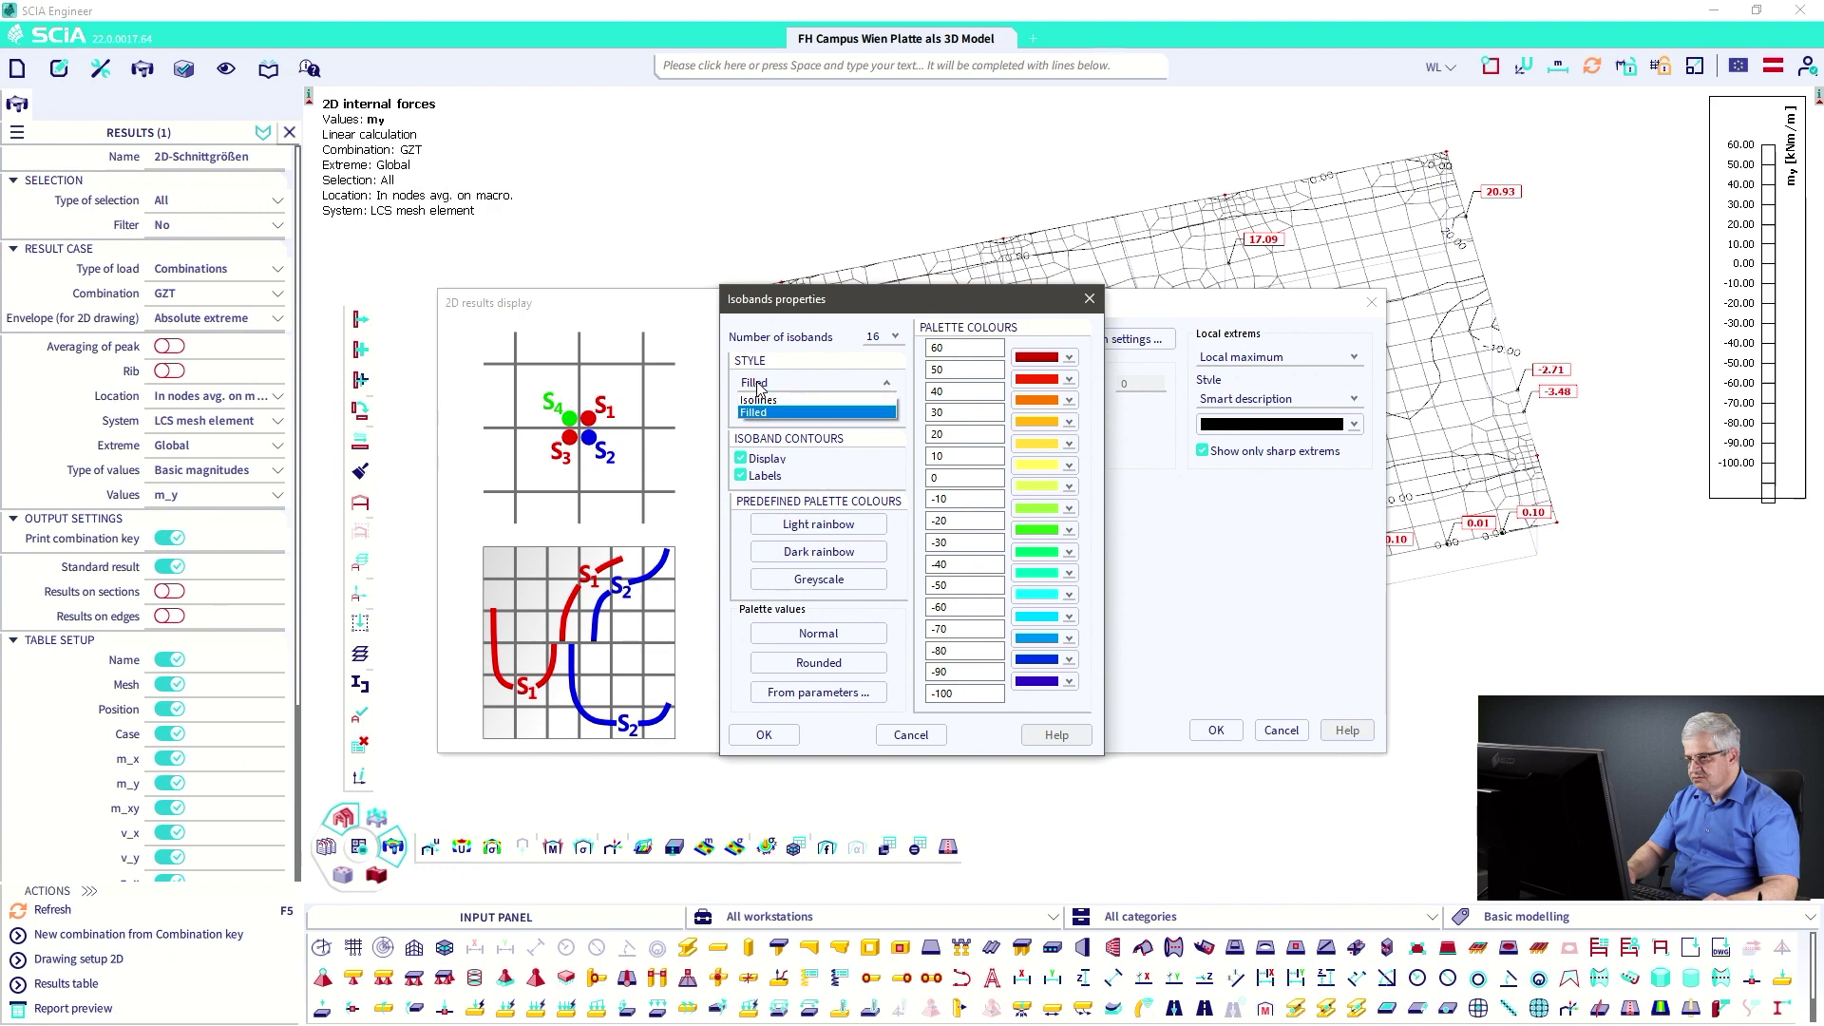
click(757, 385)
click(788, 737)
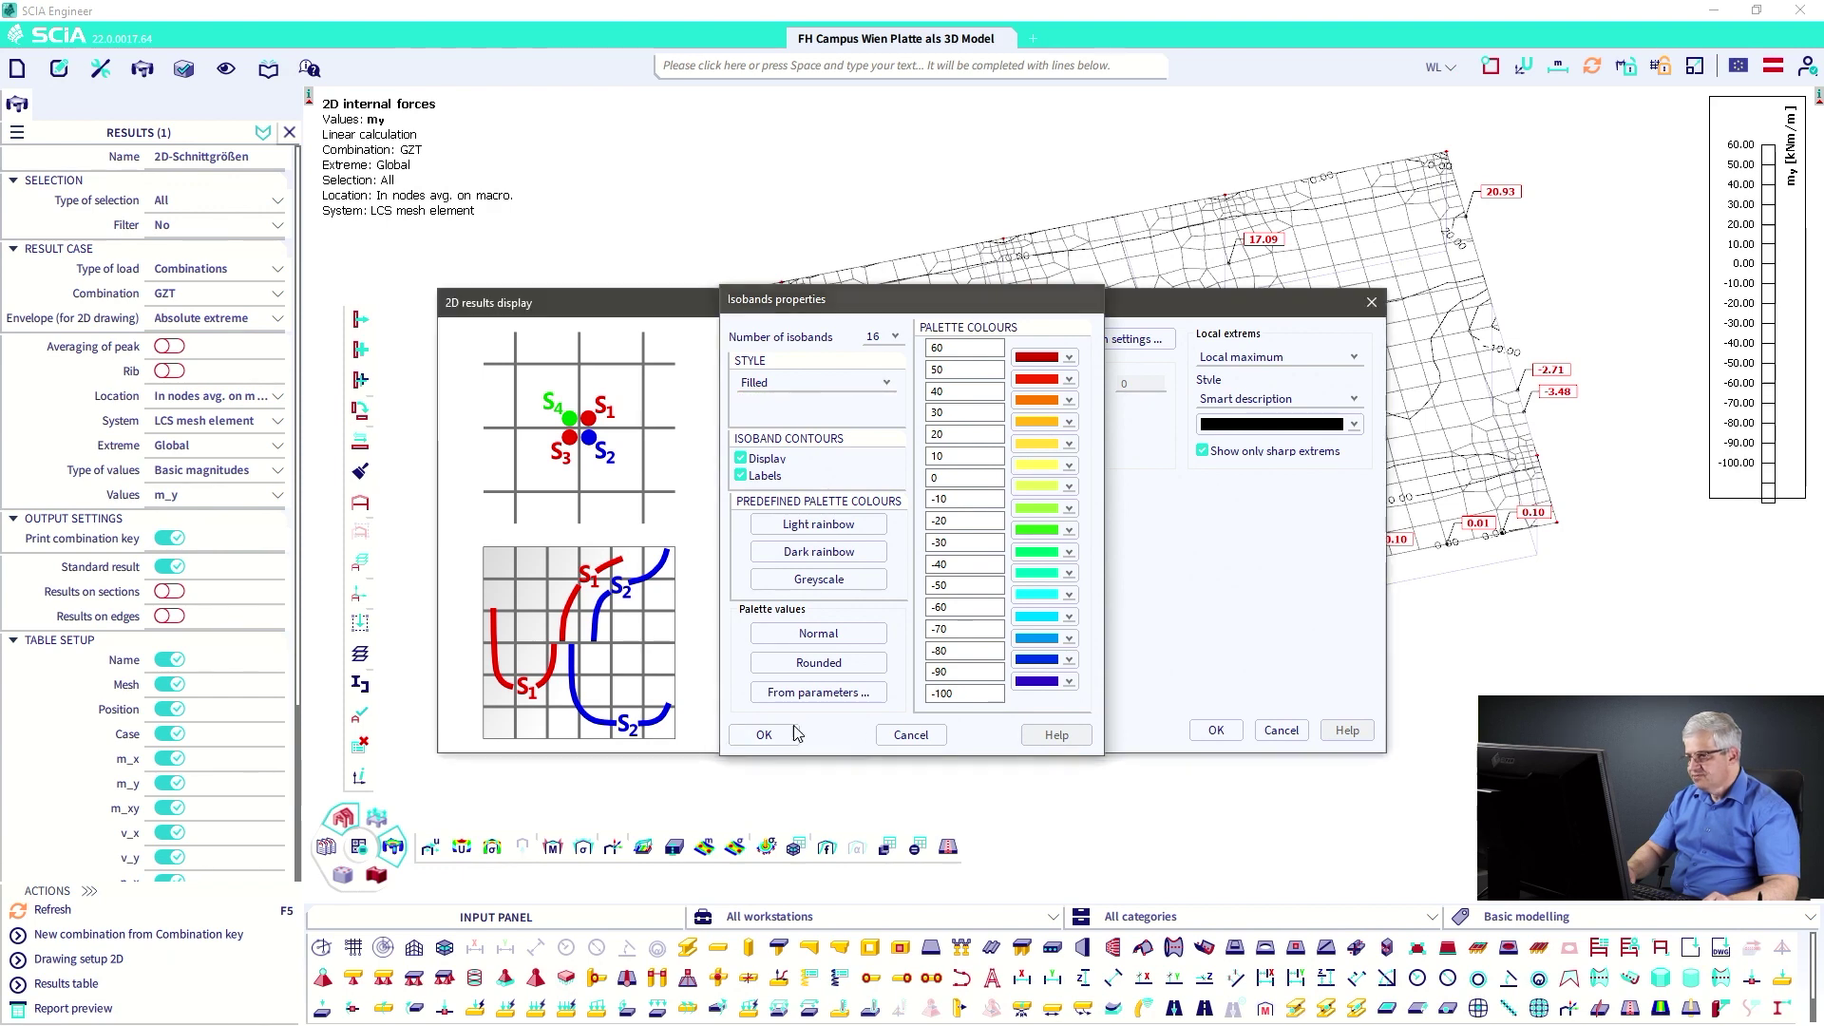
click(1003, 340)
click(859, 551)
click(851, 567)
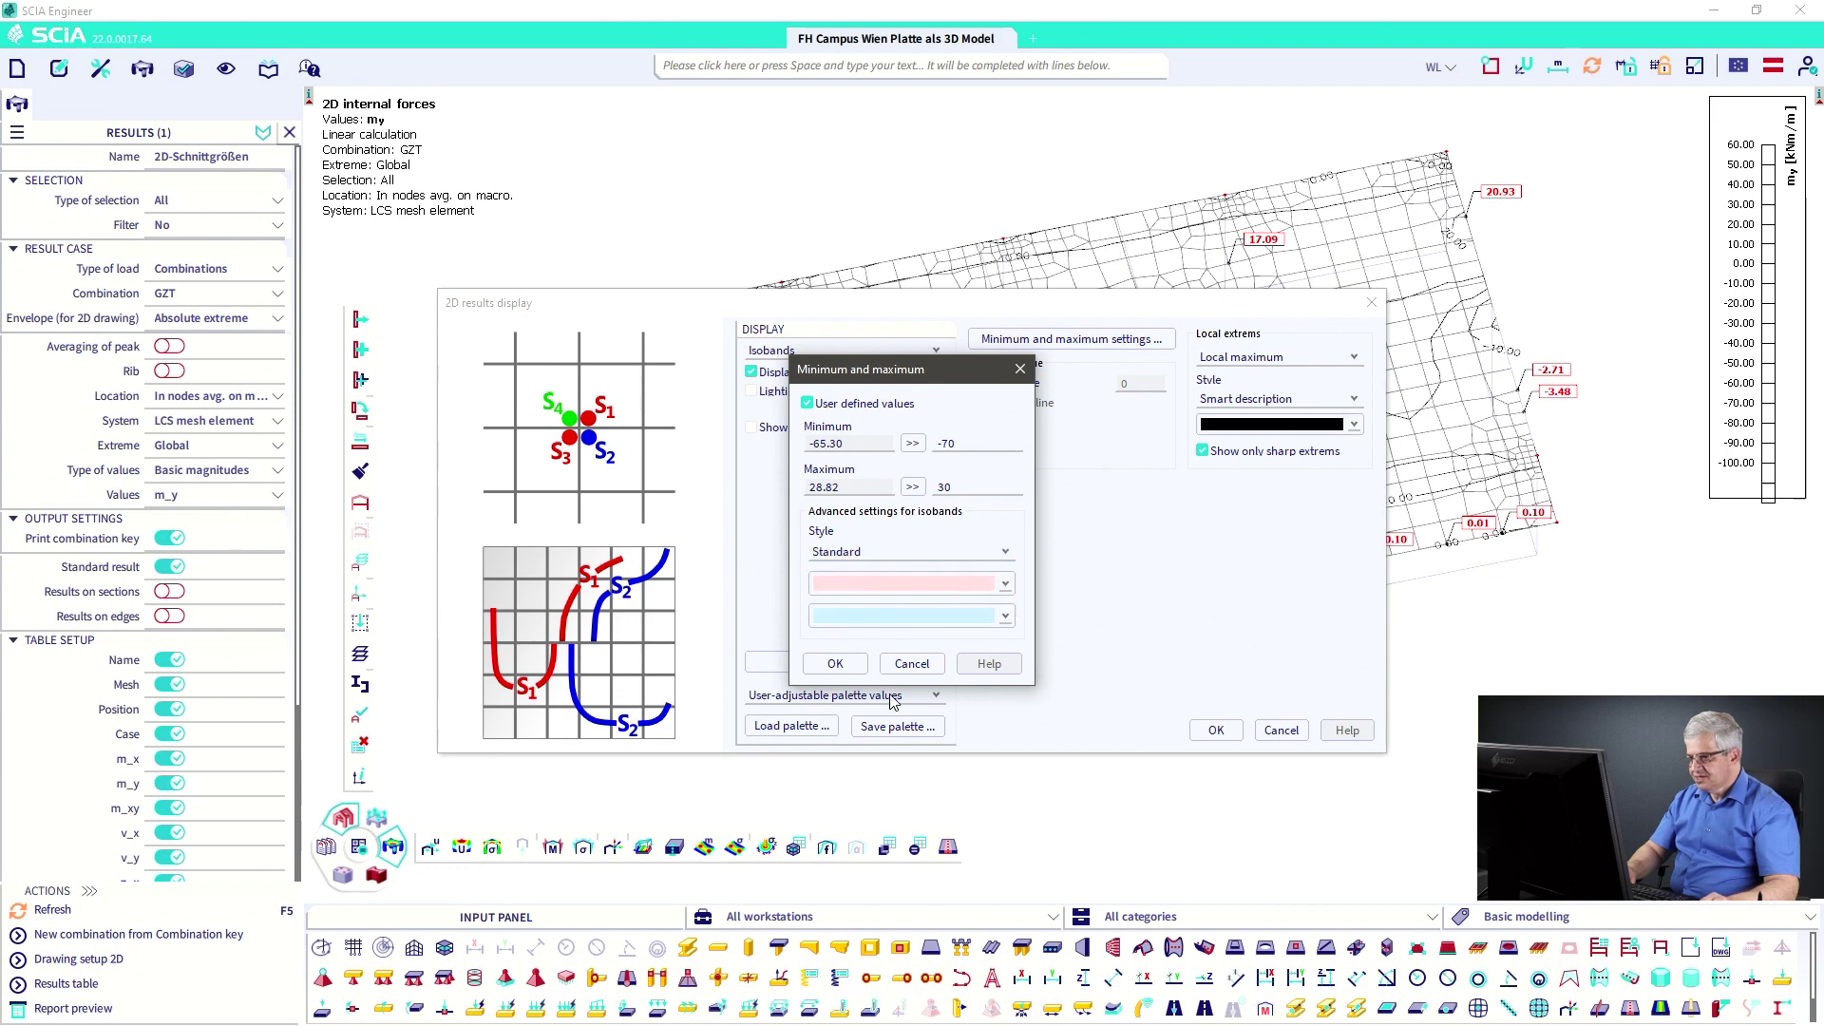
click(835, 663)
click(1216, 729)
click(48, 910)
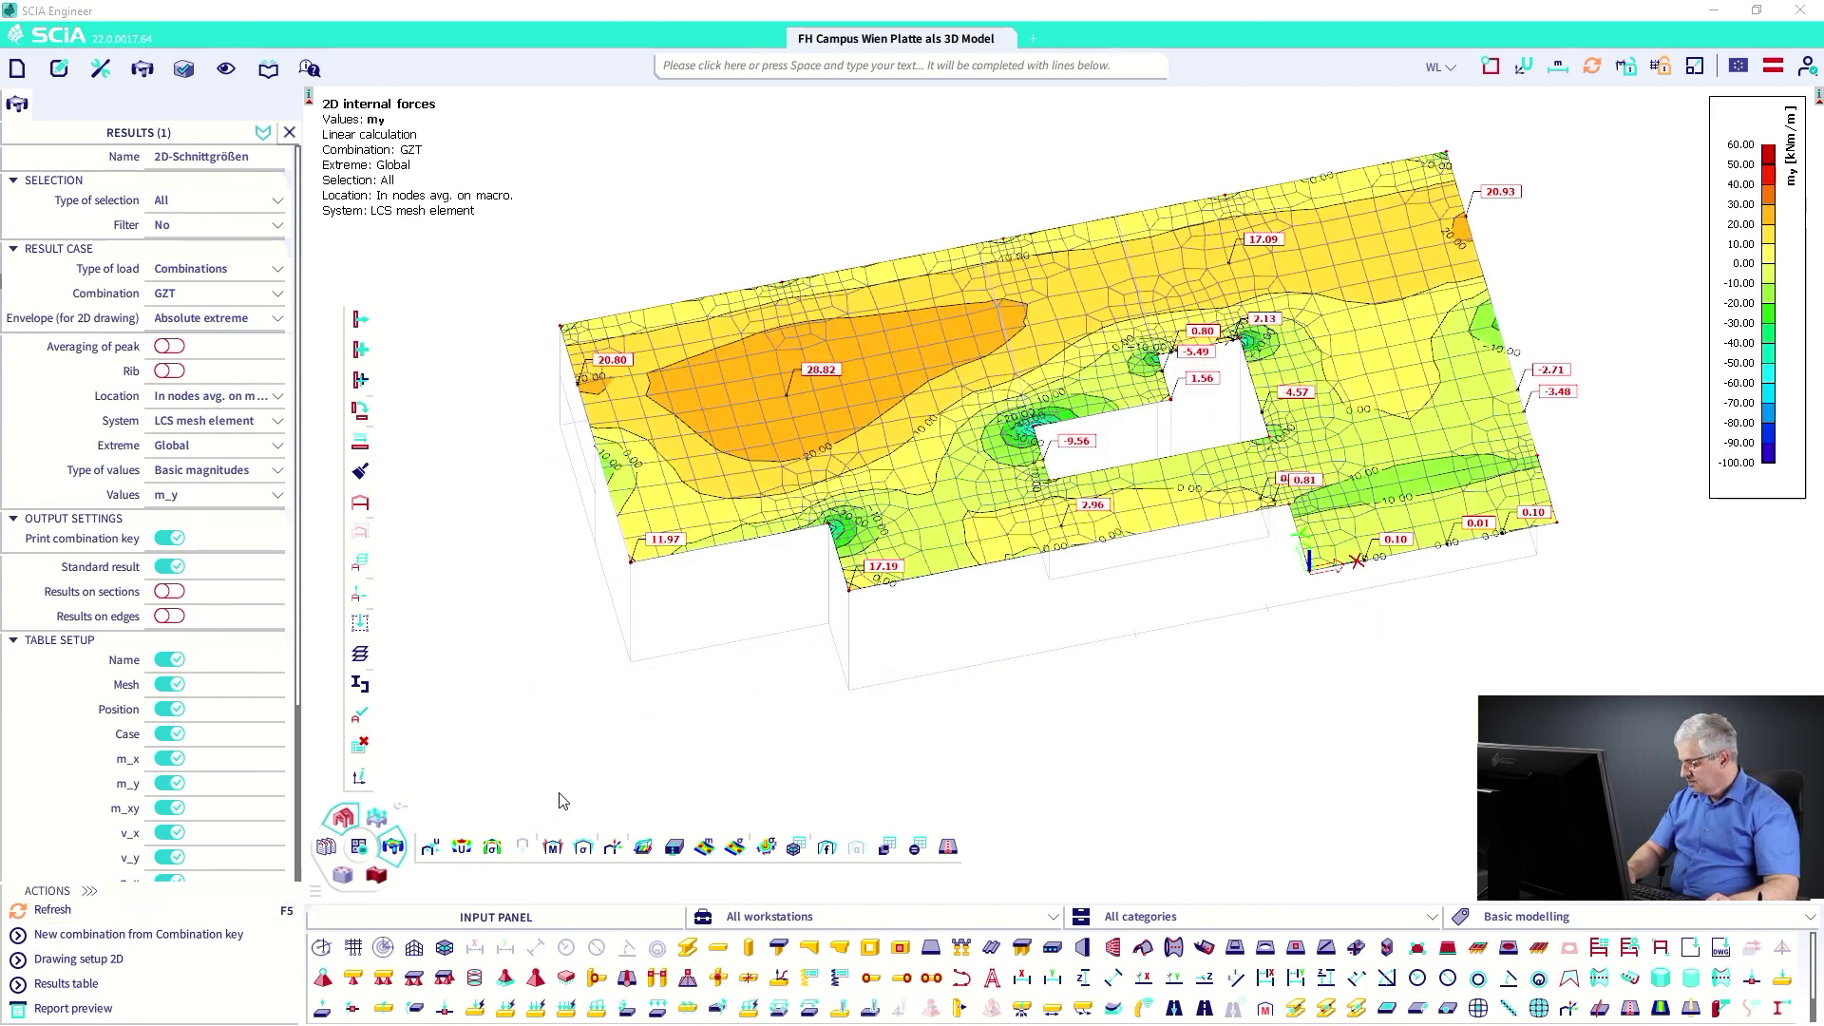
- View the slab from the top and set the extremes style to 'Extremes only' for labelled isolines
key(ctrl+shift+z)
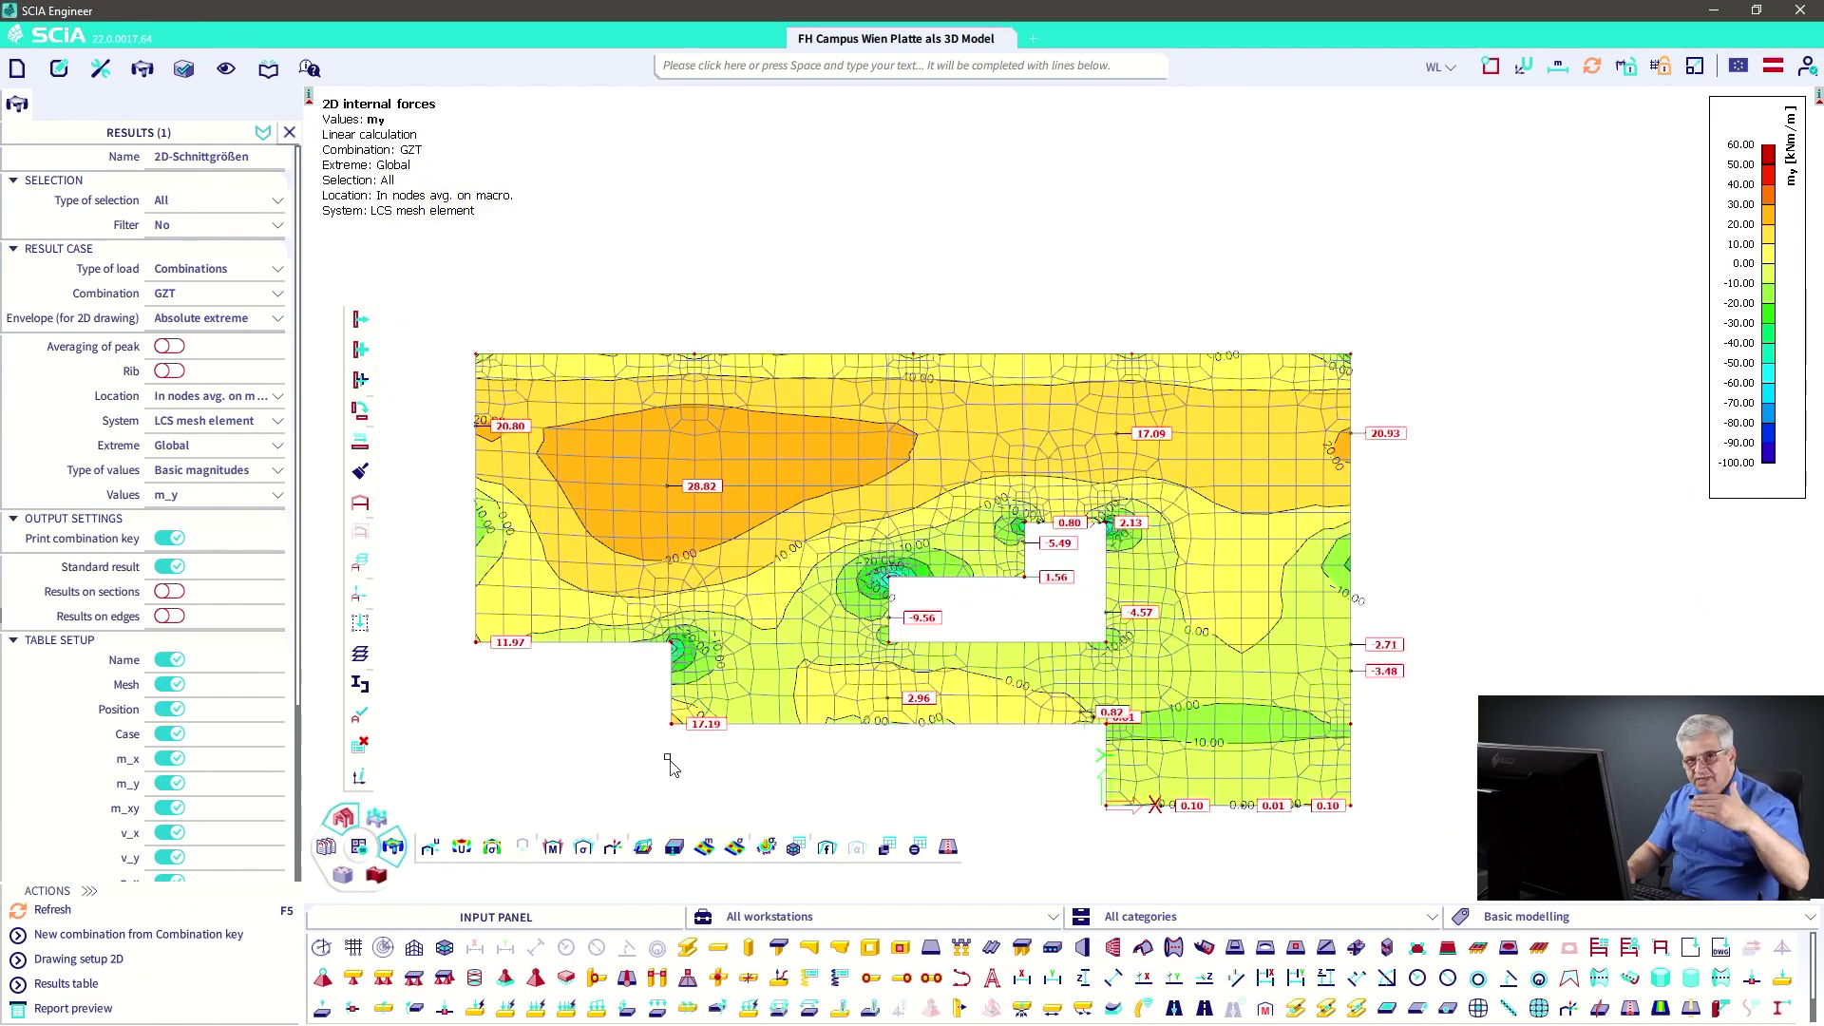
click(78, 959)
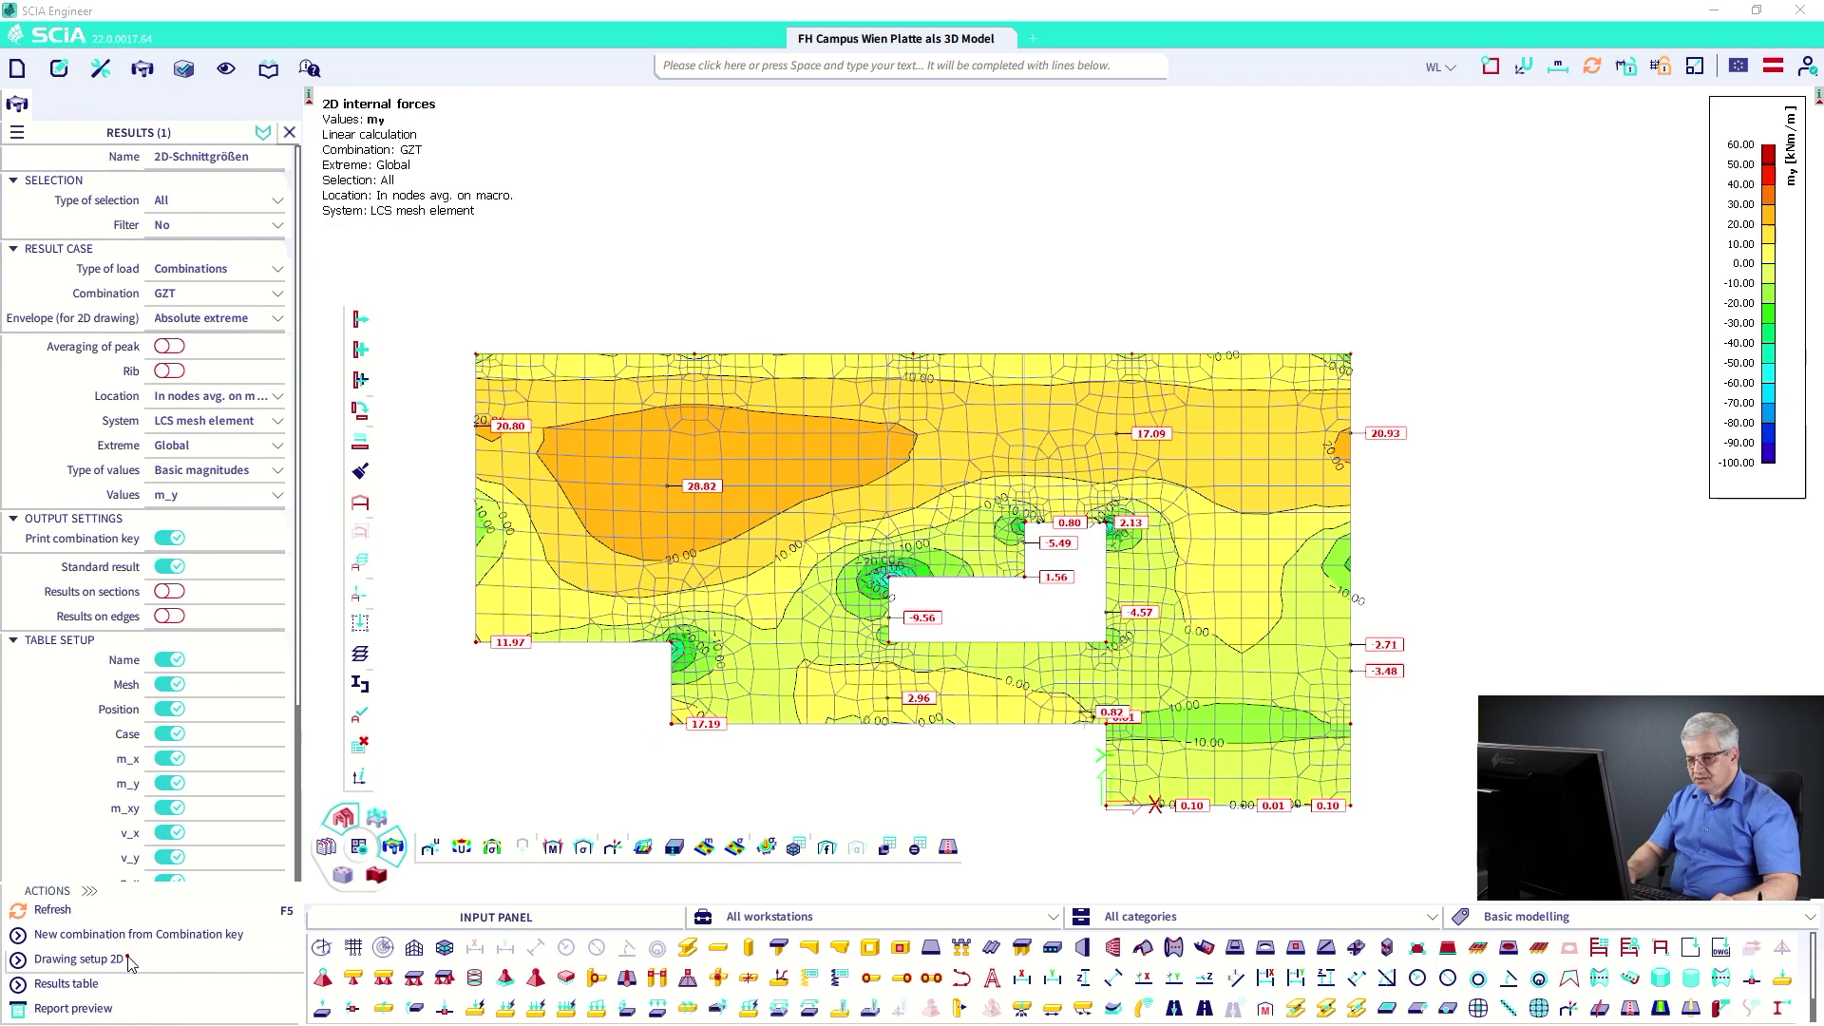
click(1029, 344)
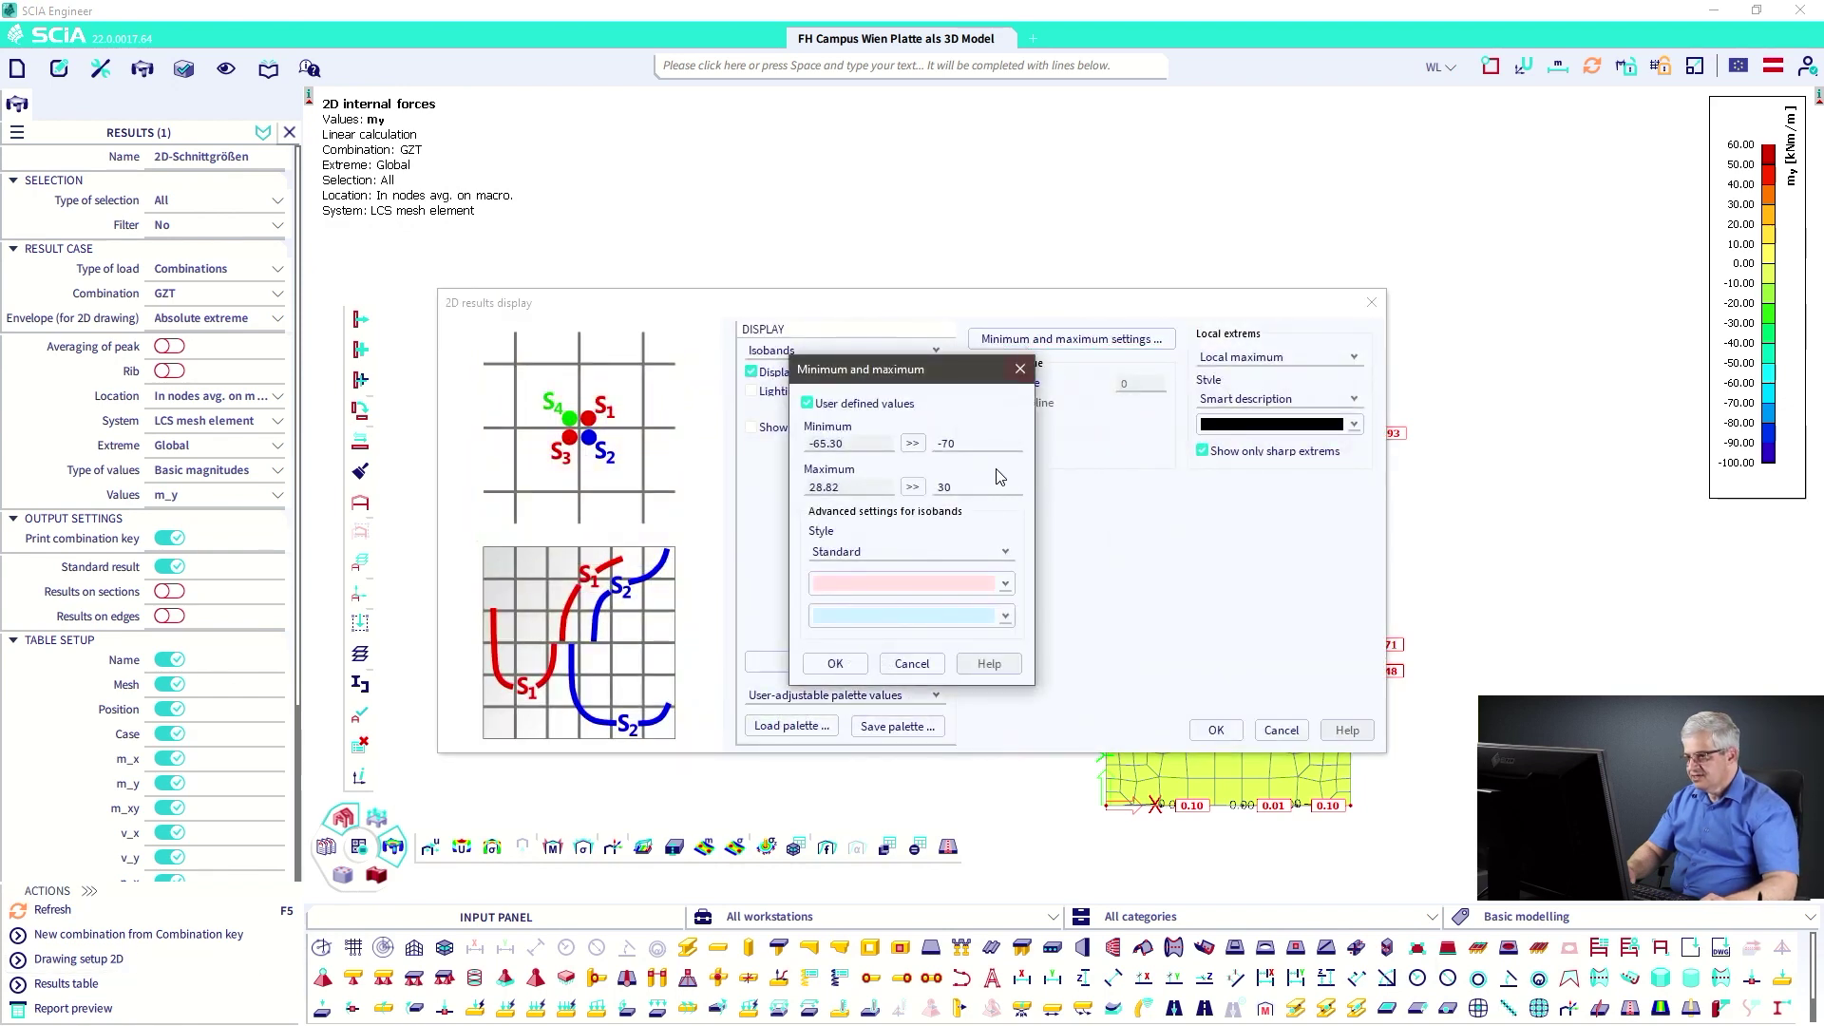
click(891, 553)
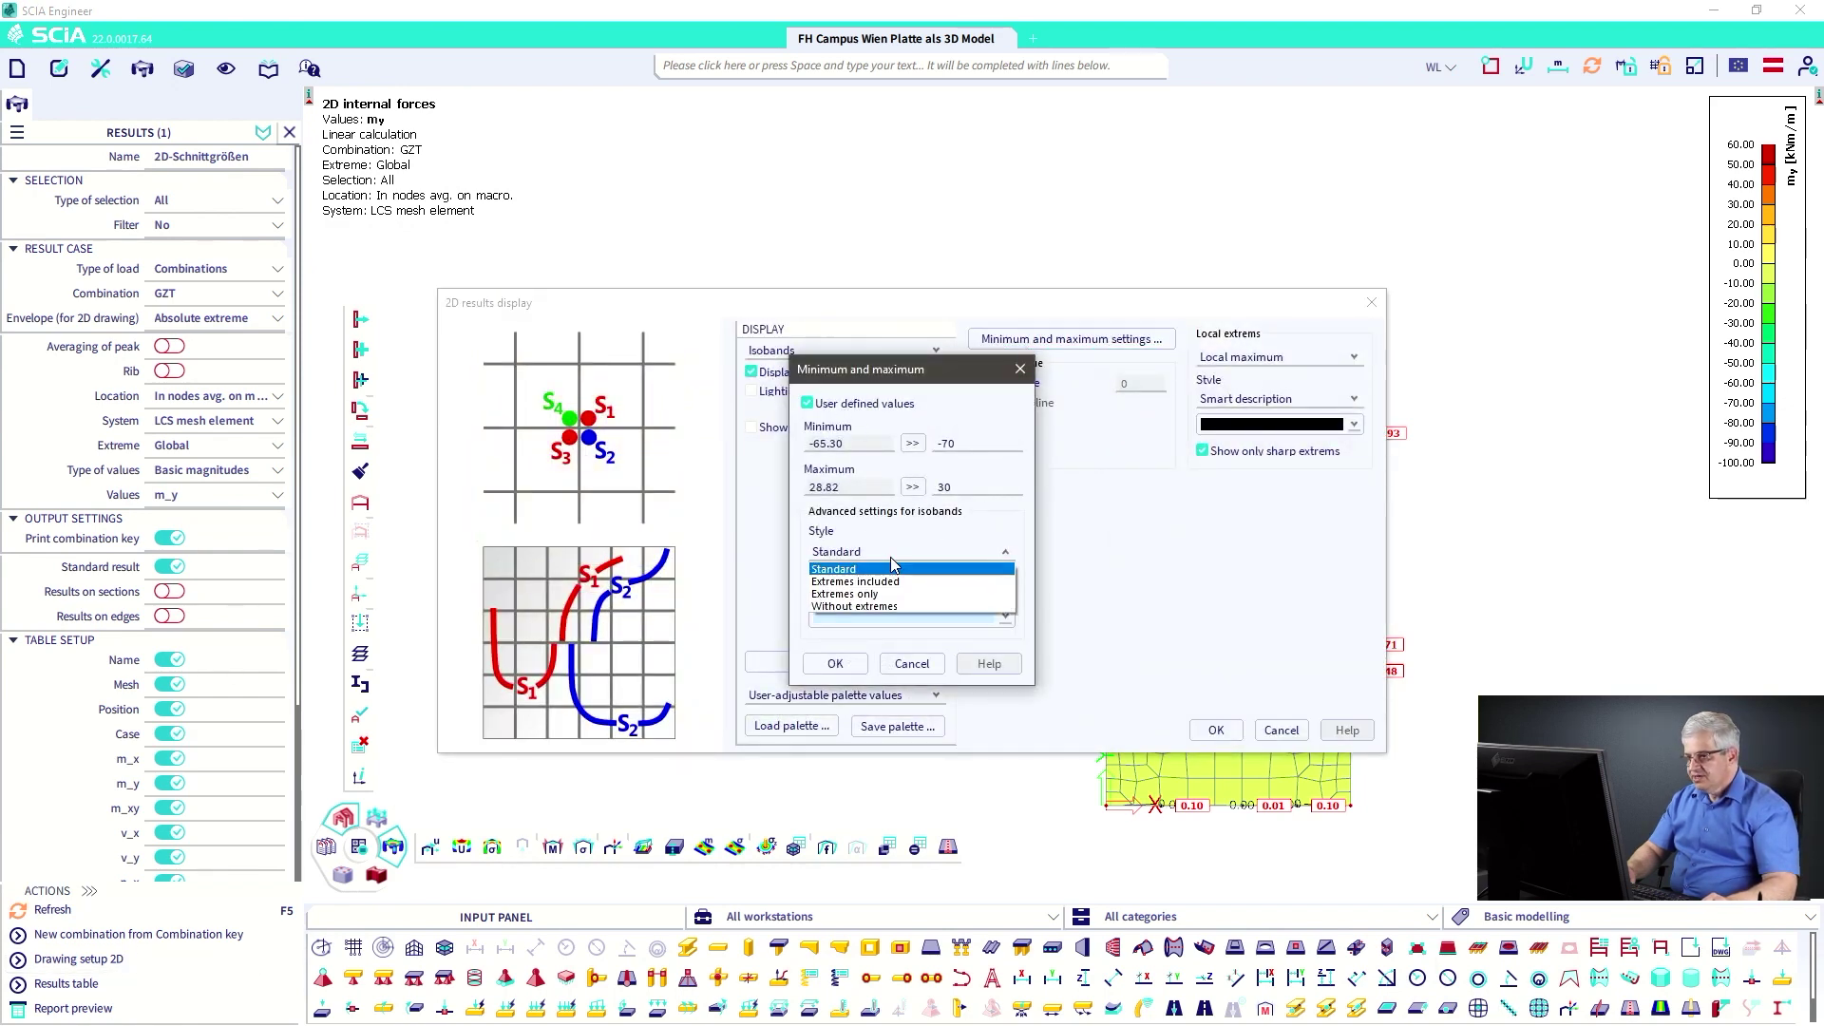
click(876, 594)
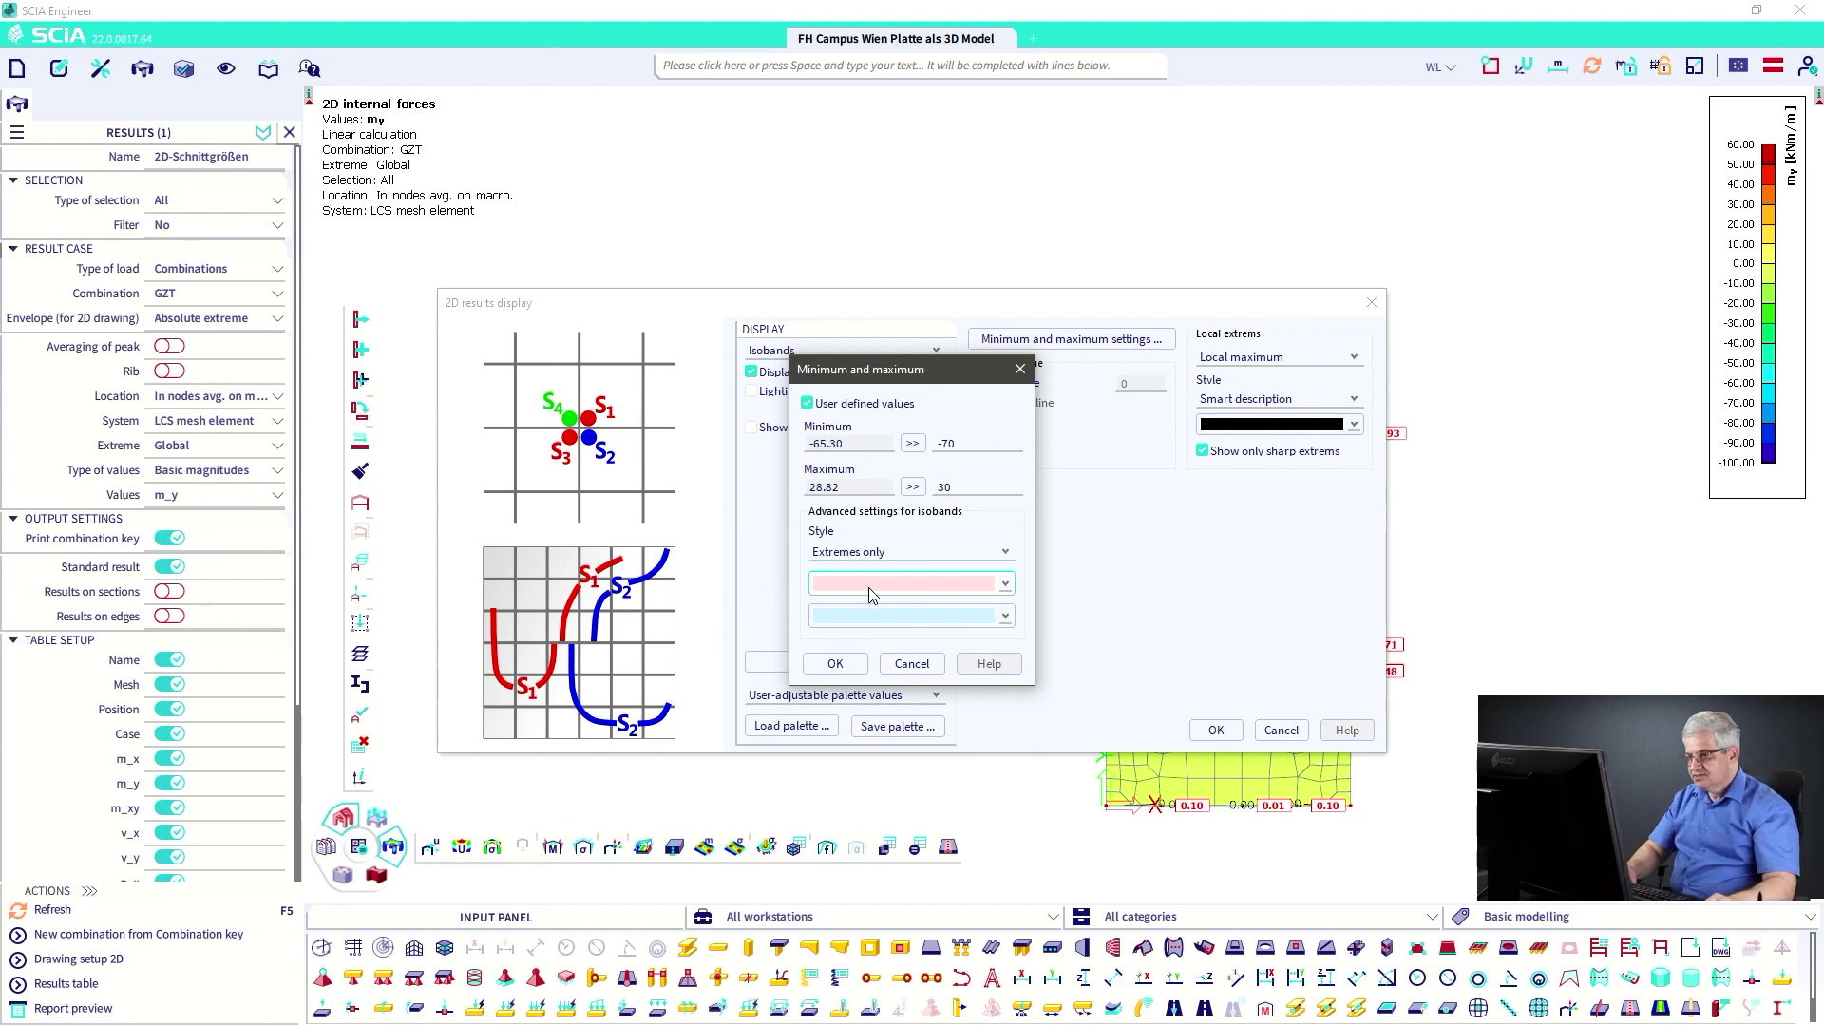
click(836, 663)
click(1213, 734)
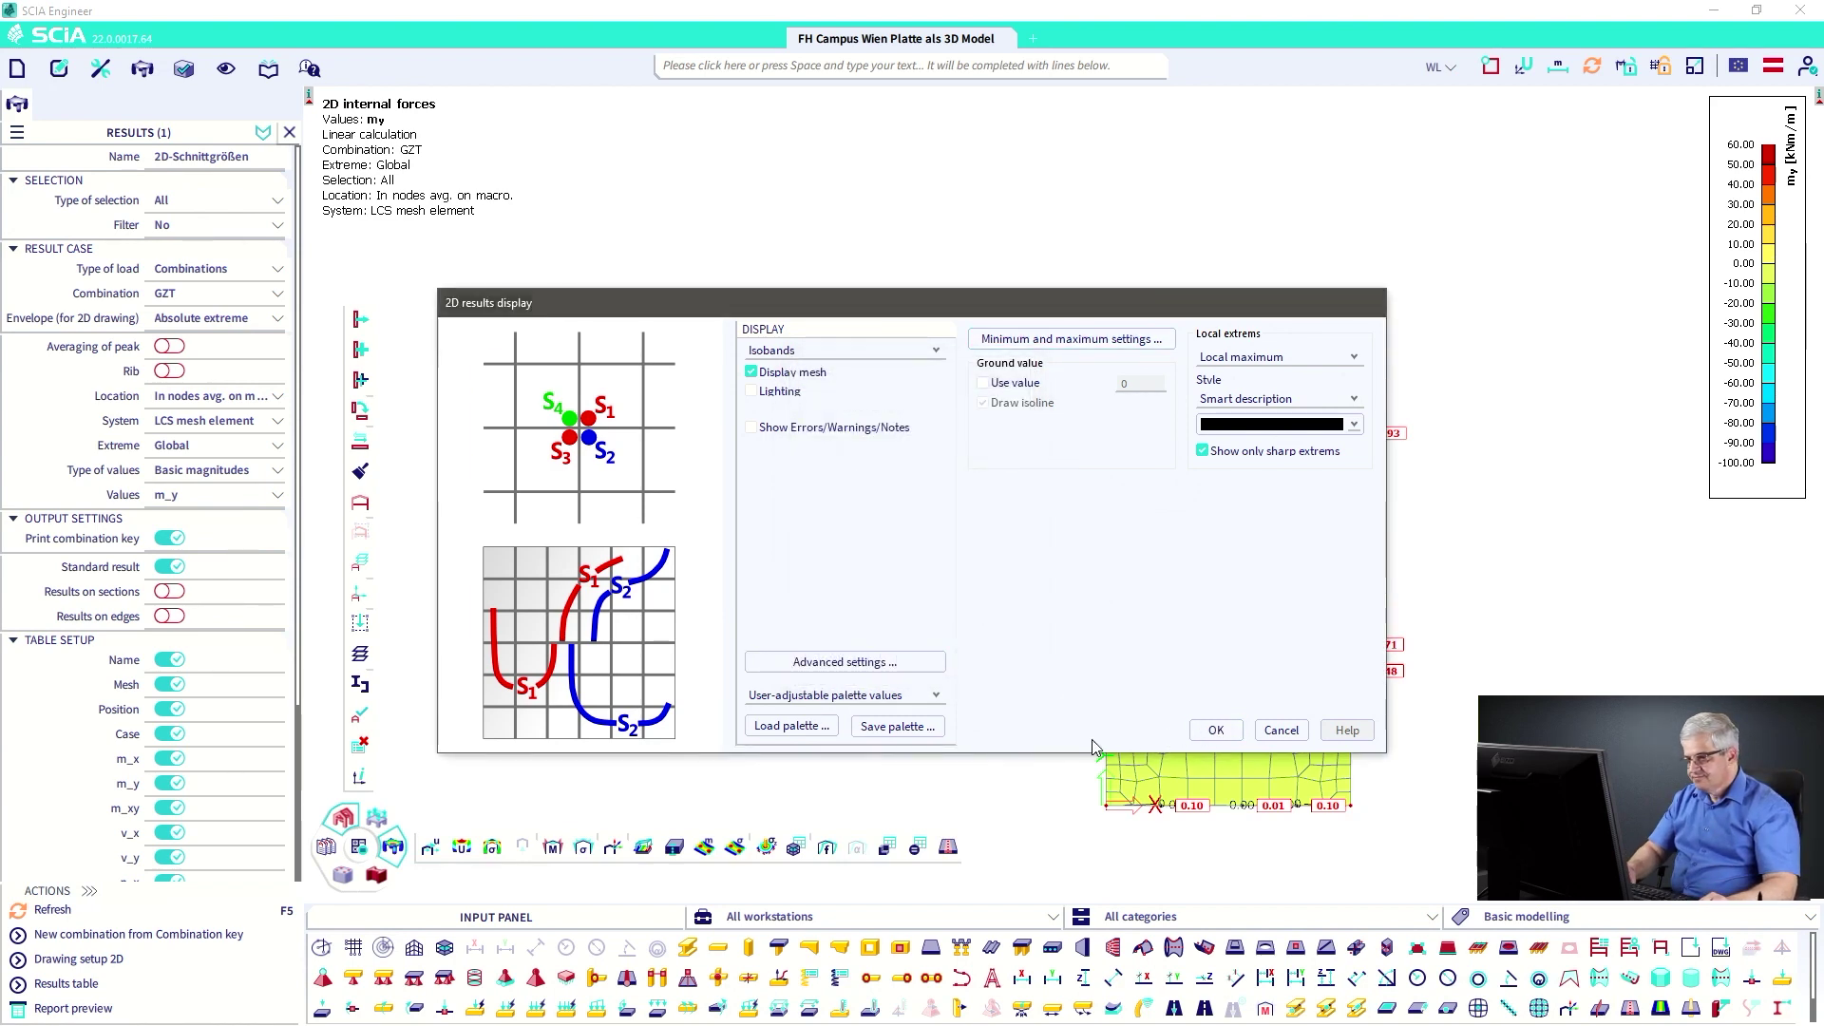
click(65, 914)
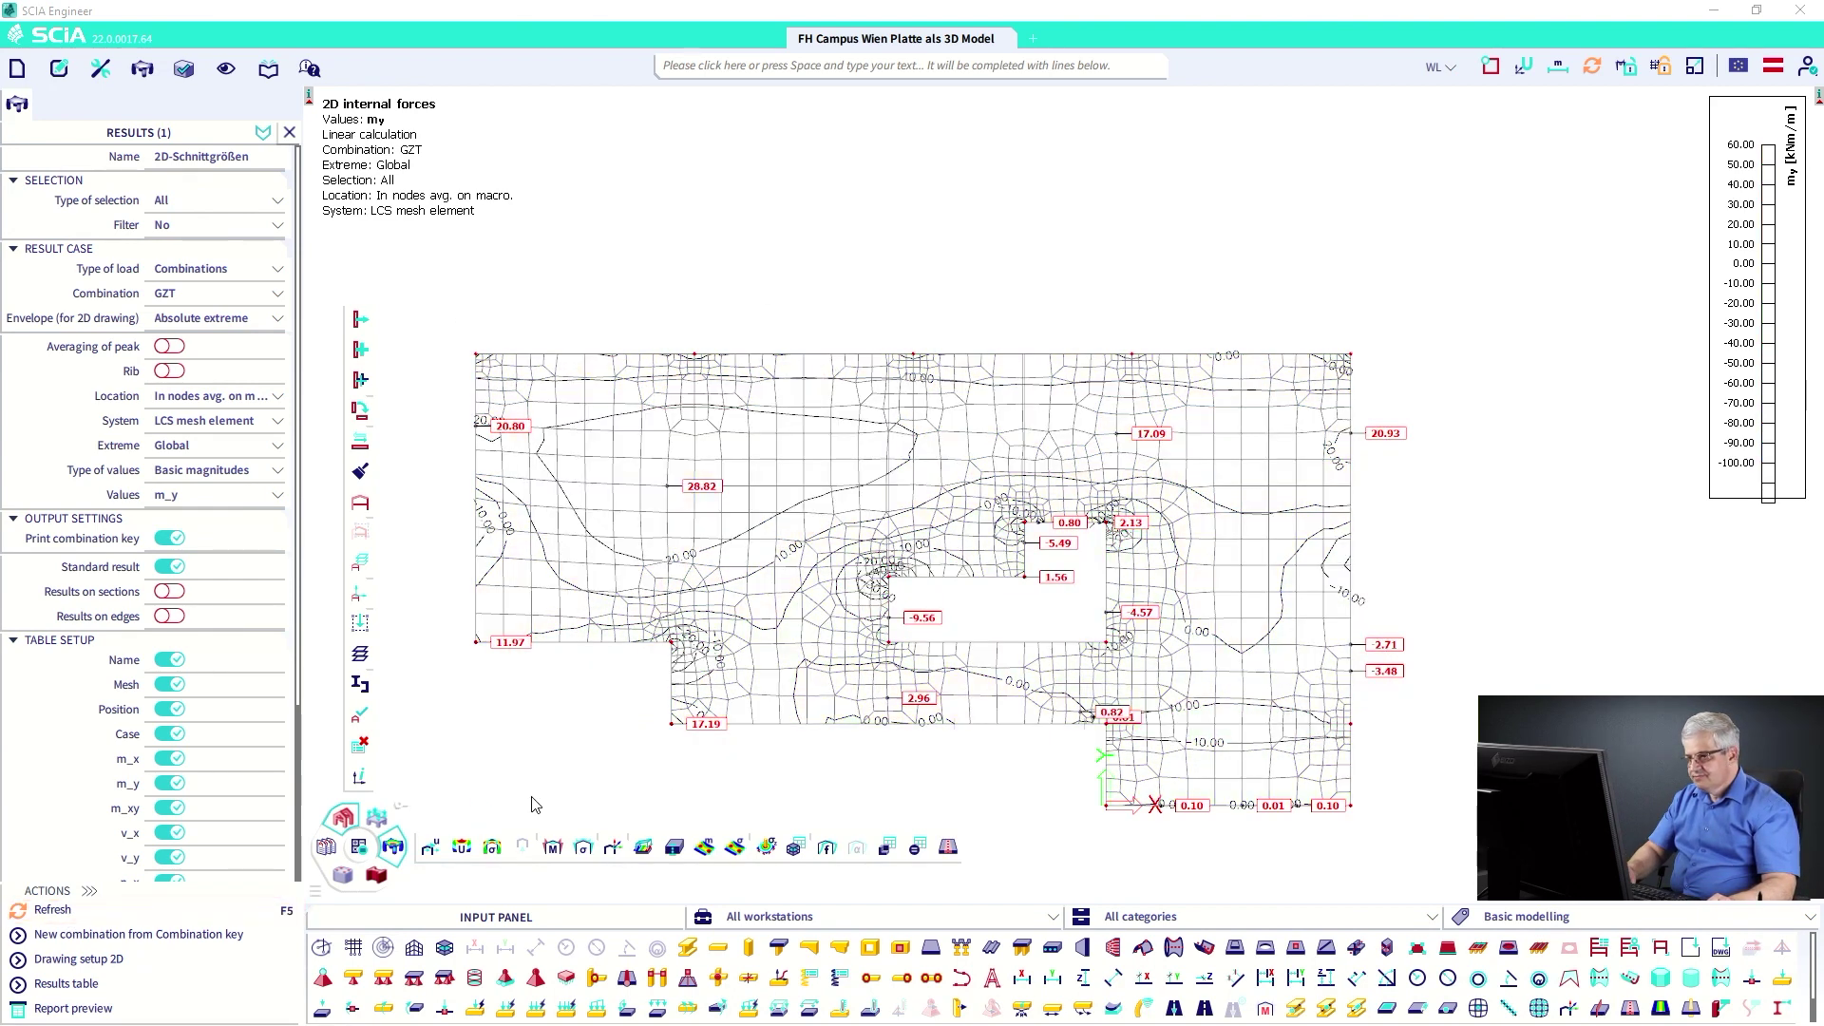
- Turn off mesh display in Drawing setup 2D, refresh the m_y isolines, and tilt back to 3D
click(163, 961)
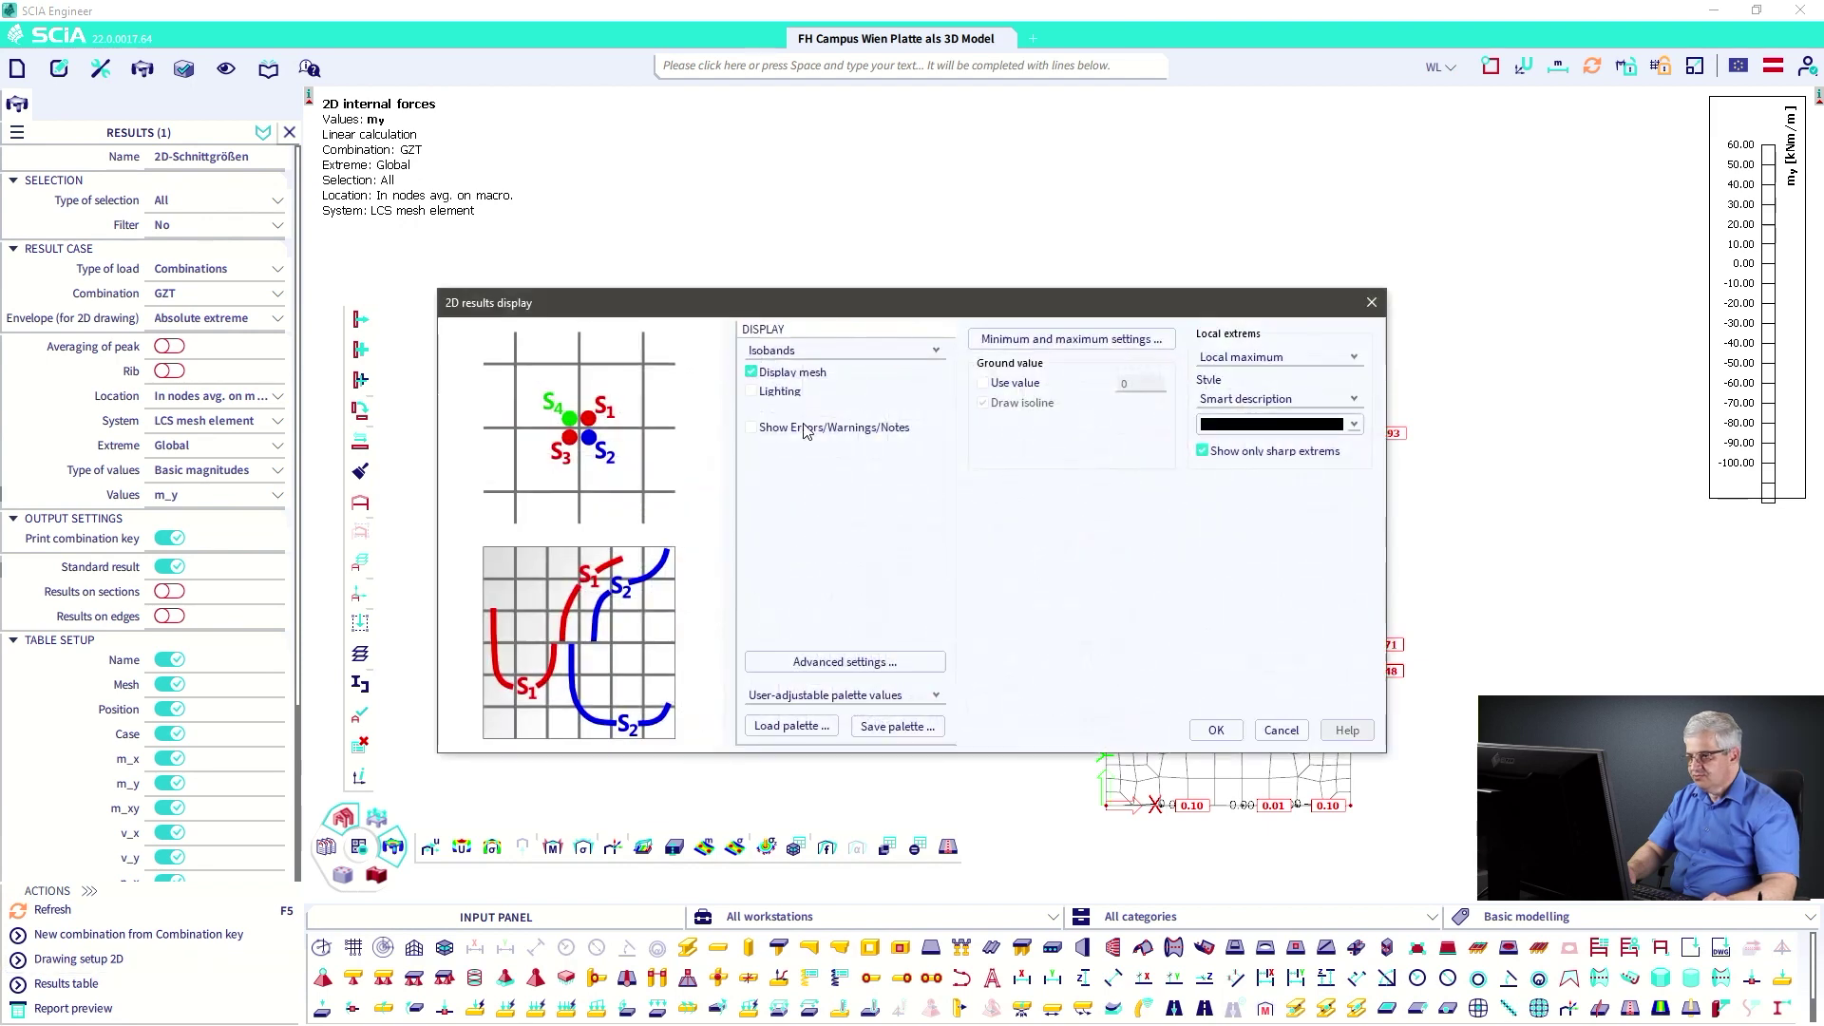
click(751, 372)
click(1214, 731)
click(52, 912)
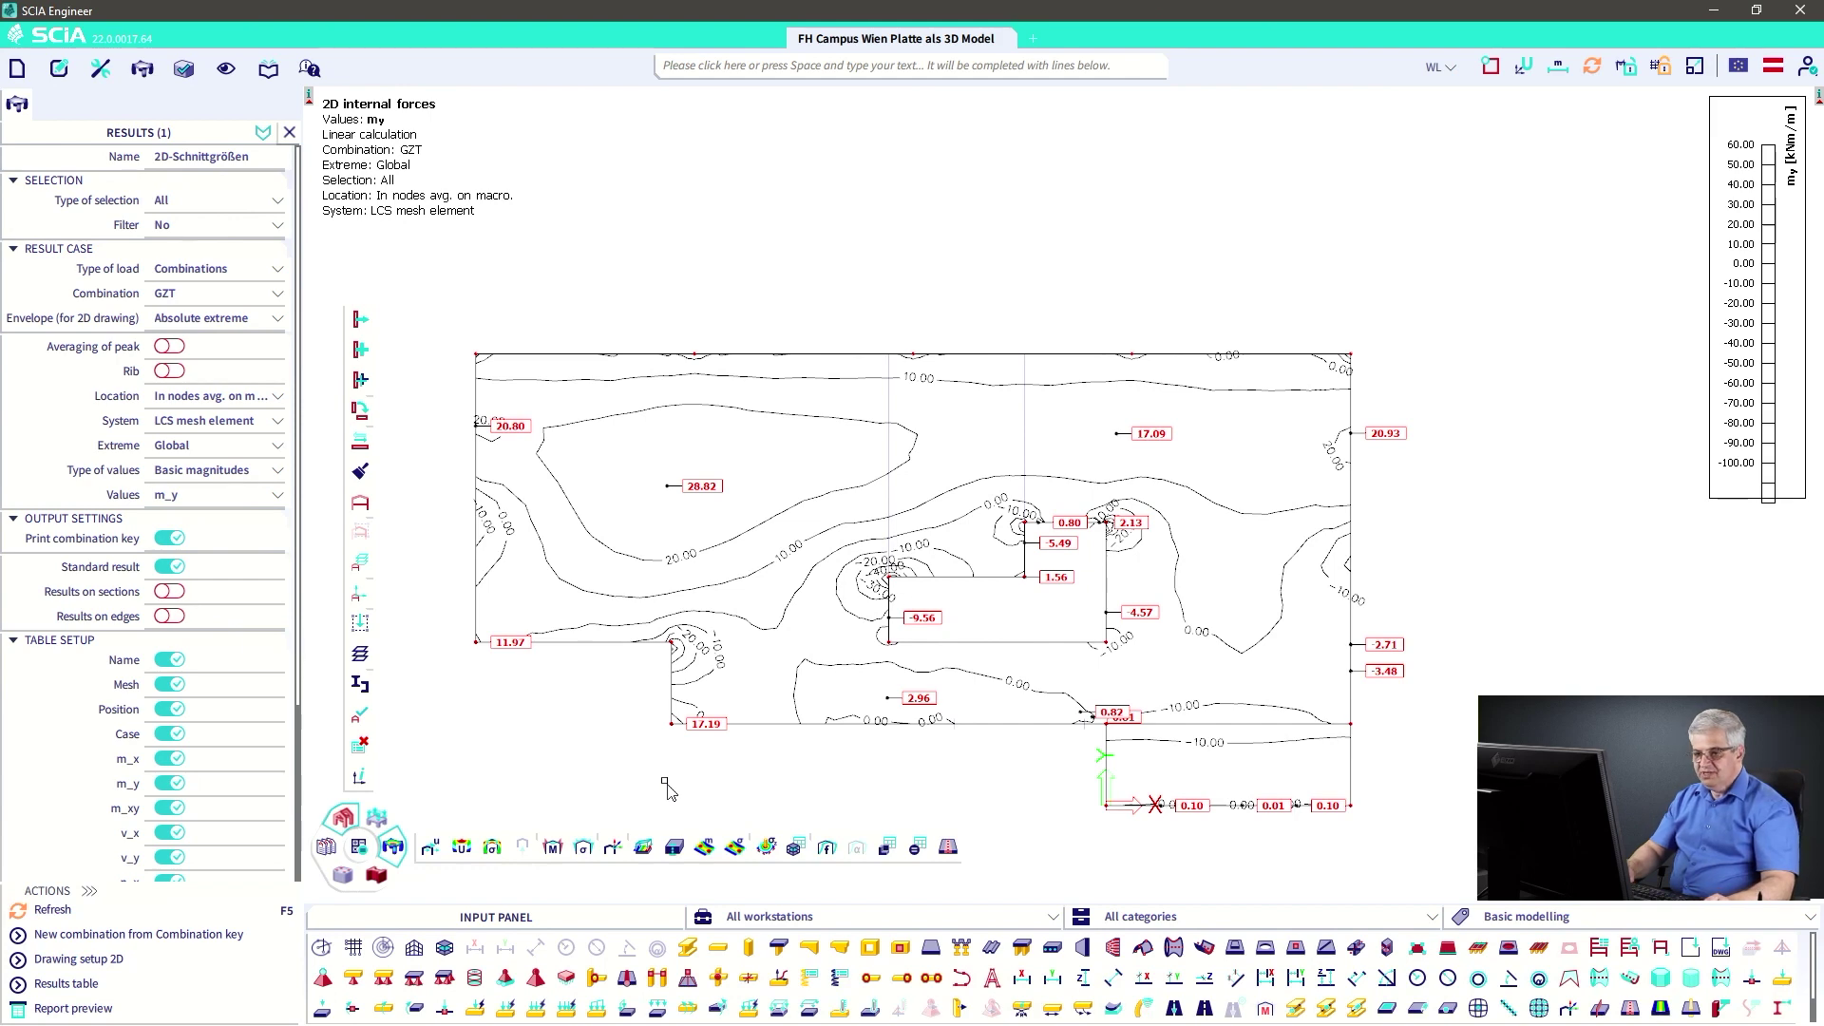
ctrl+right_drag(668, 791, 765, 695)
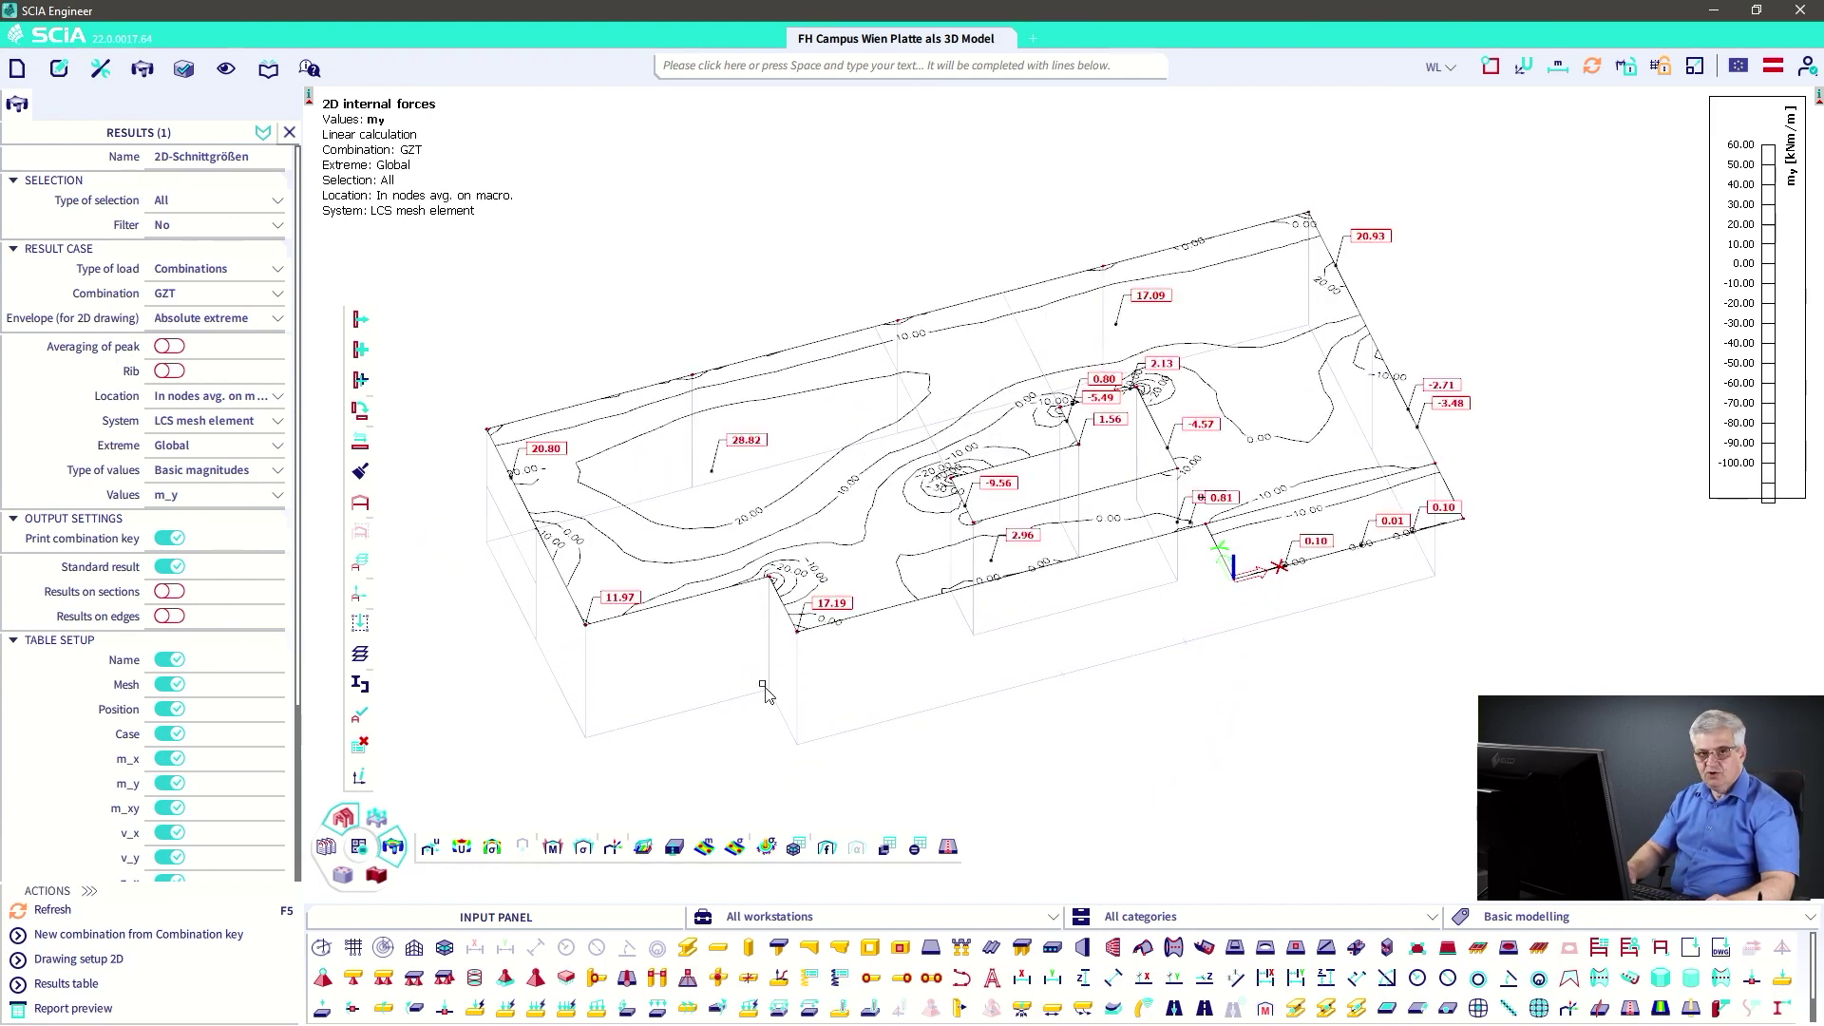